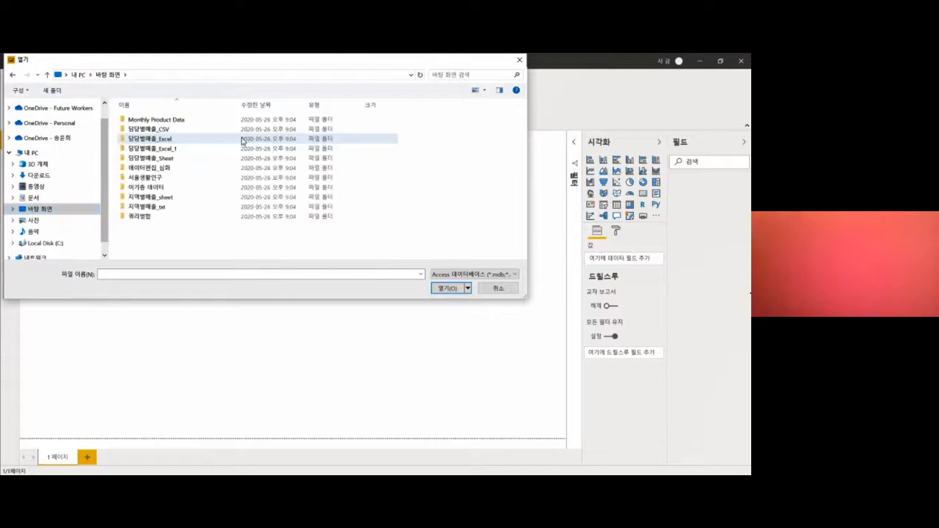
- Load the 1월_매출 table from 1월_매출.accdb in the 이기종 데이터 folder, and display its rows in the data view
double_click(163, 190)
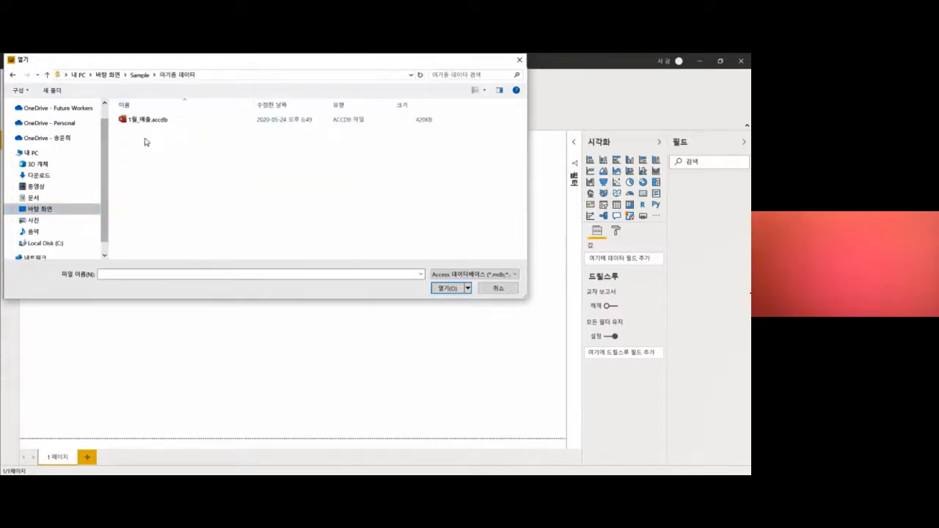
click(135, 120)
click(449, 288)
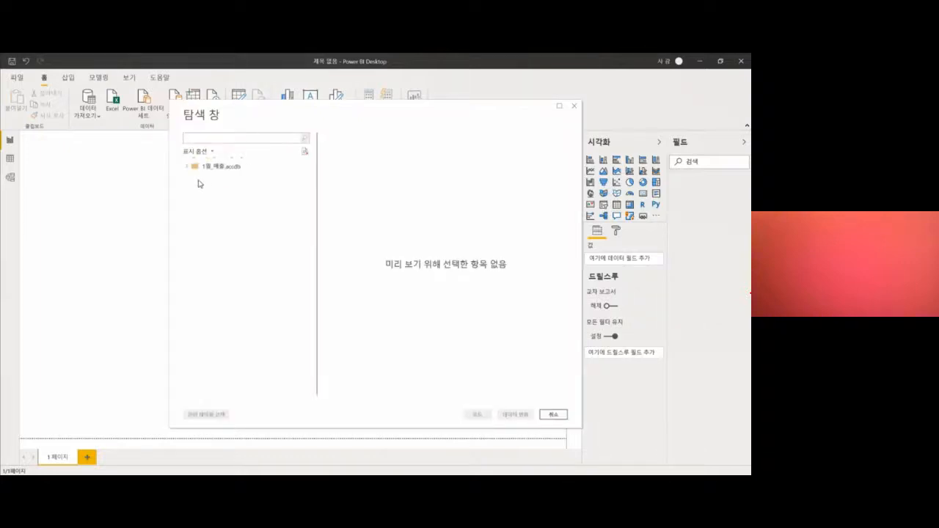
click(197, 178)
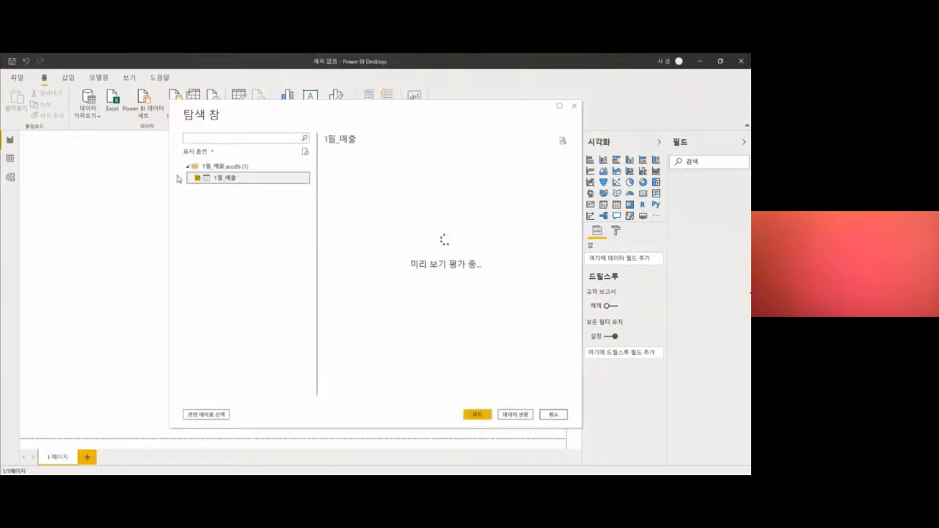
click(486, 416)
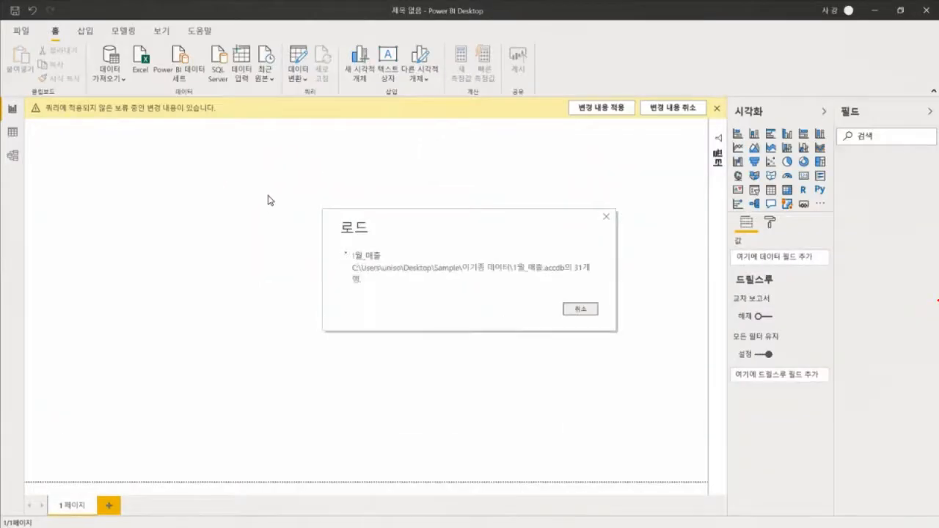
click(13, 135)
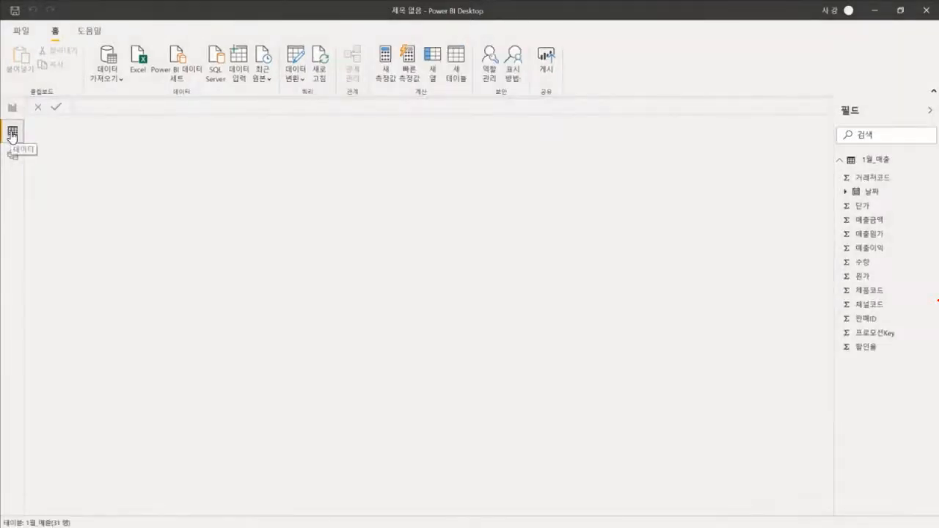
click(884, 205)
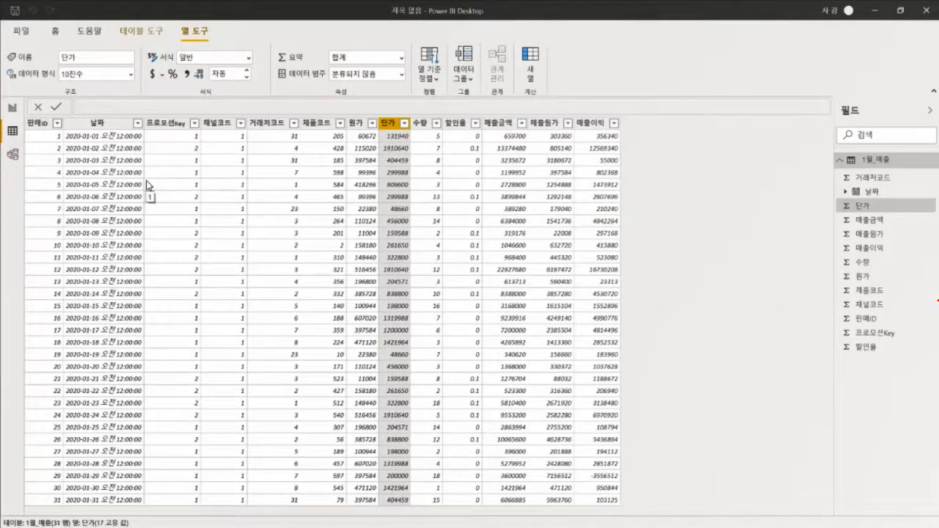
- Import 2월_매출.csv from the 이기종 데이터 folder as a text/CSV source and load it
click(57, 34)
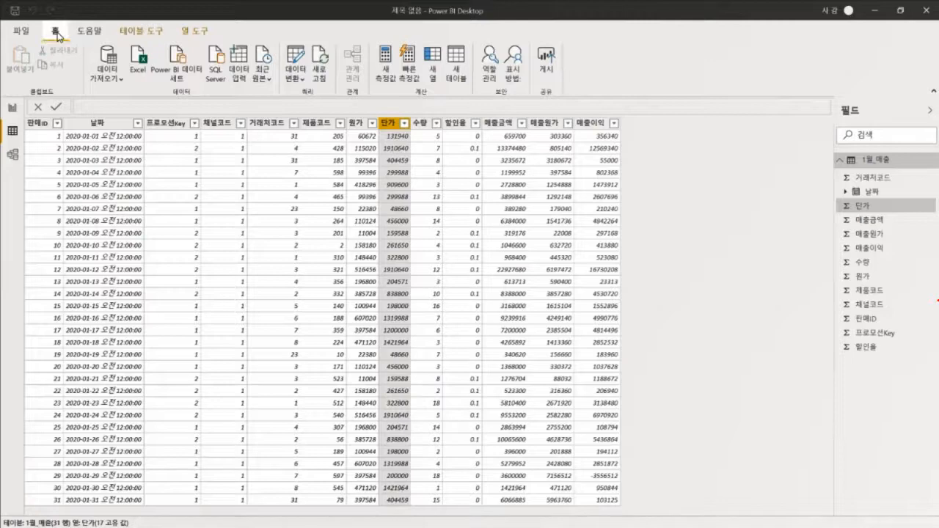
click(115, 79)
click(151, 212)
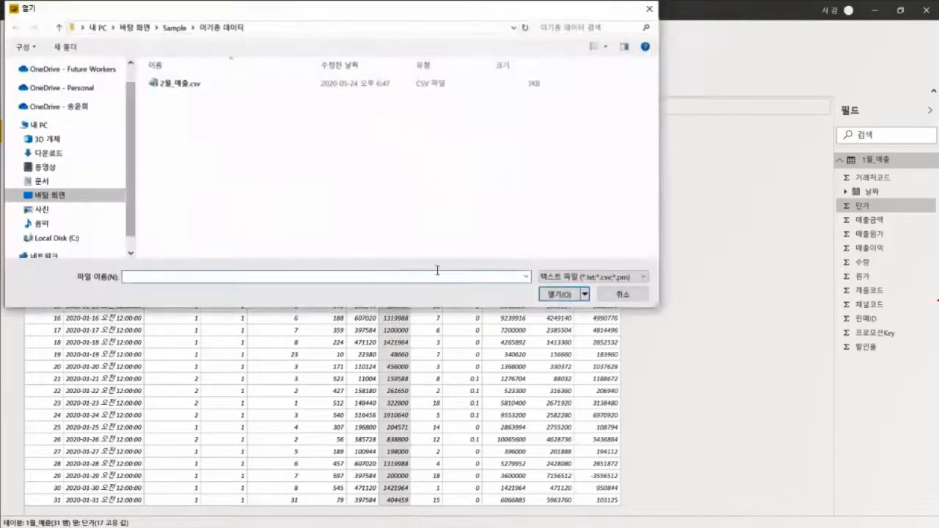
double_click(176, 82)
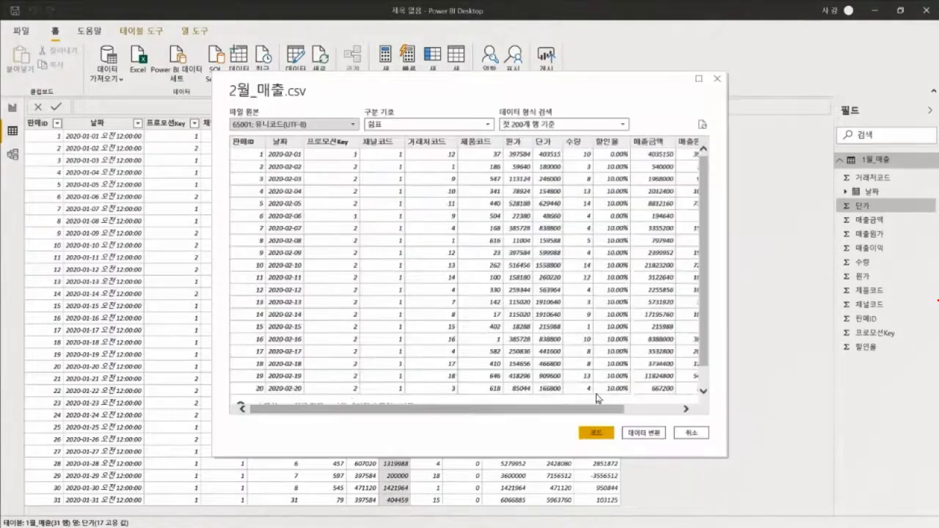
click(606, 437)
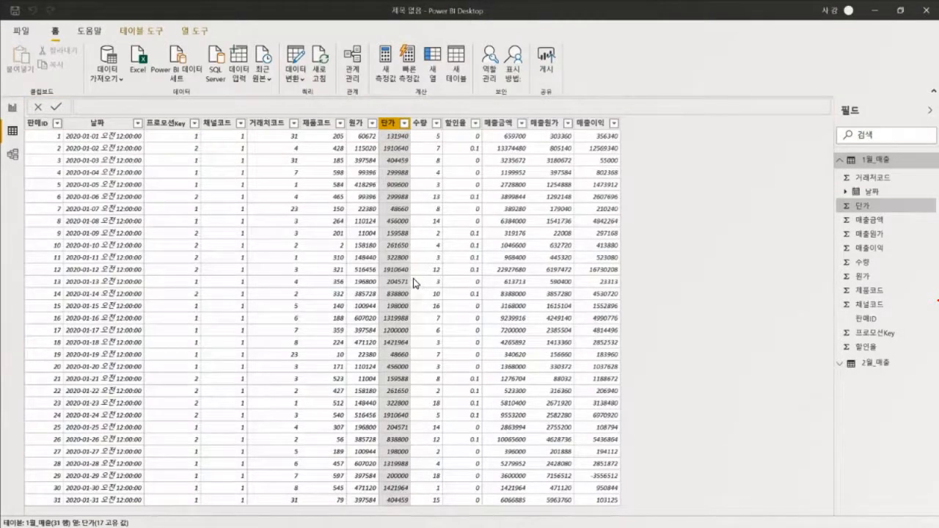
- Import the Excel workbook 3월_매출.xlsx and load its 3월_매출 sheet
click(147, 66)
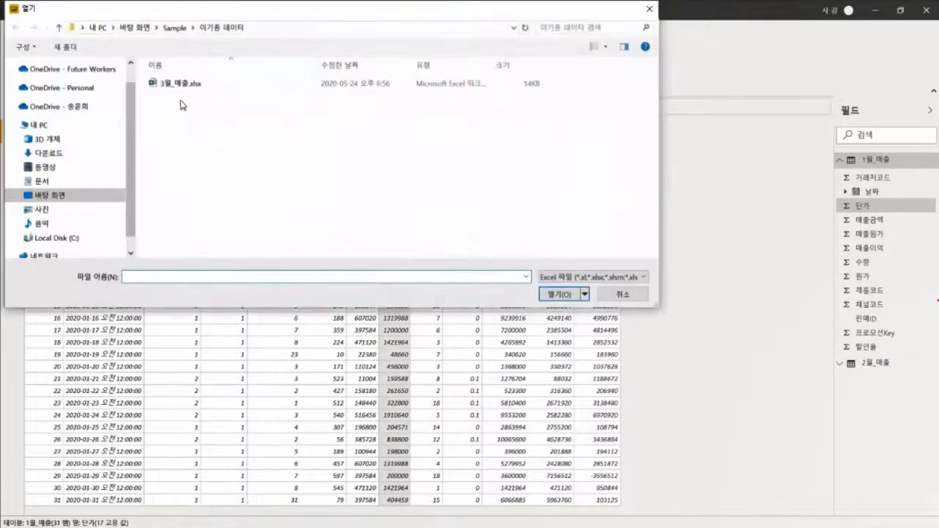
double_click(181, 83)
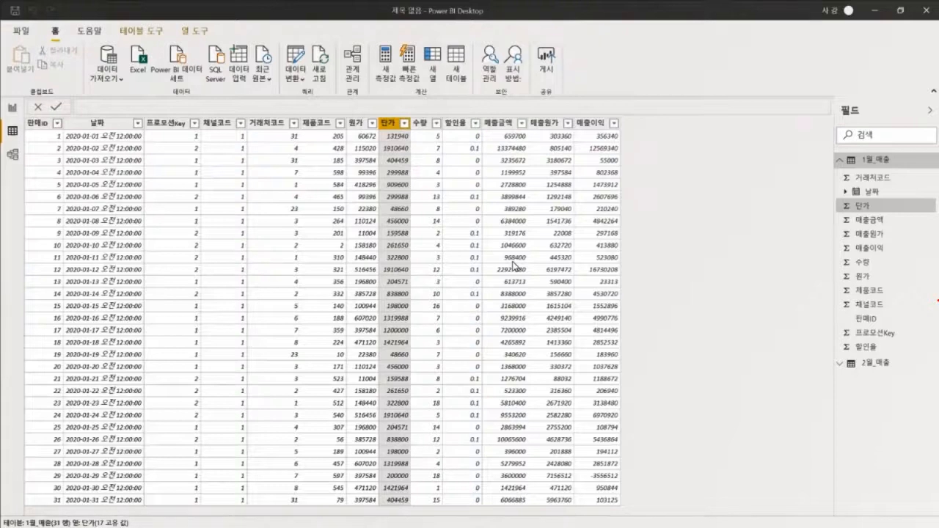
click(247, 156)
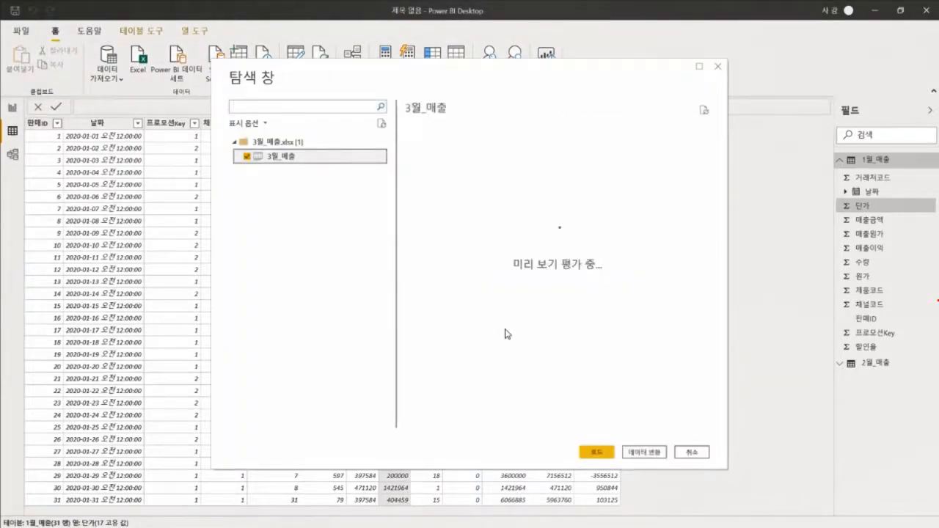
click(597, 452)
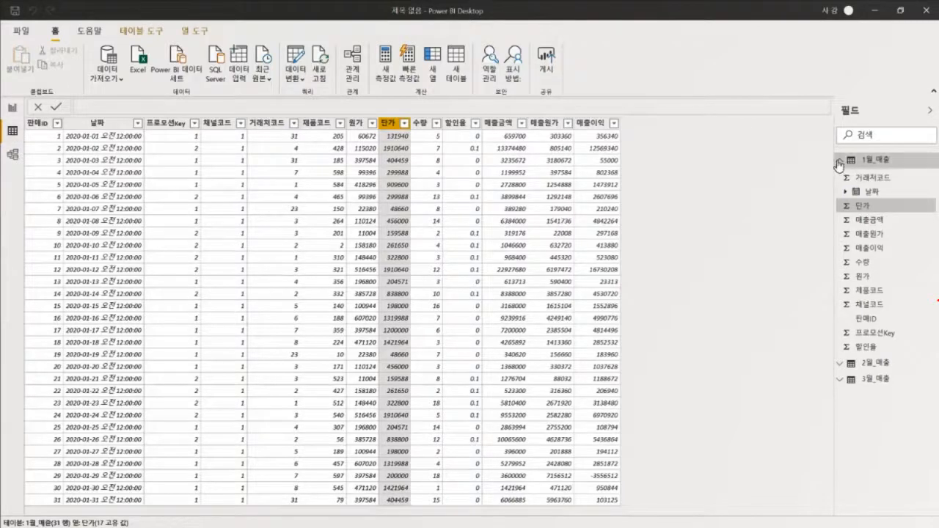
- Collapse the field list of the 1월_매출 table and open the Power Query Editor to transform the data
click(875, 160)
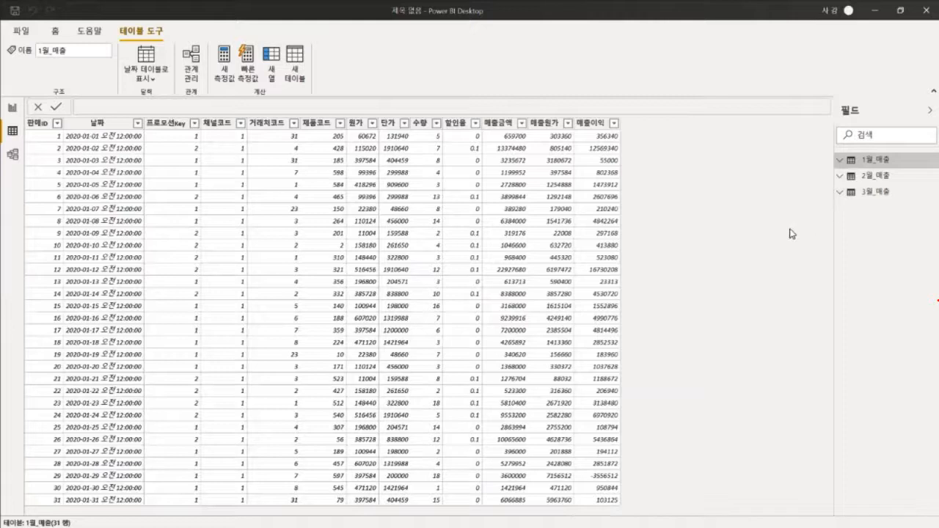
click(55, 32)
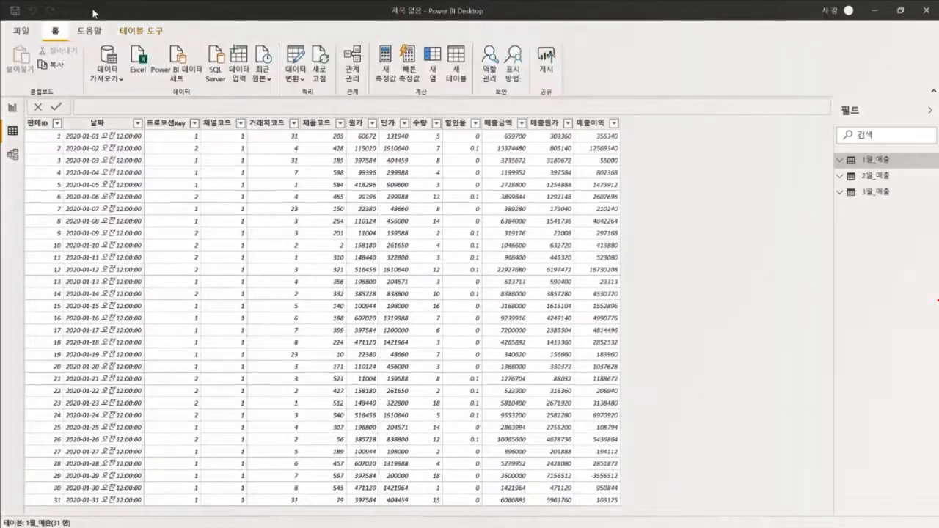
click(291, 65)
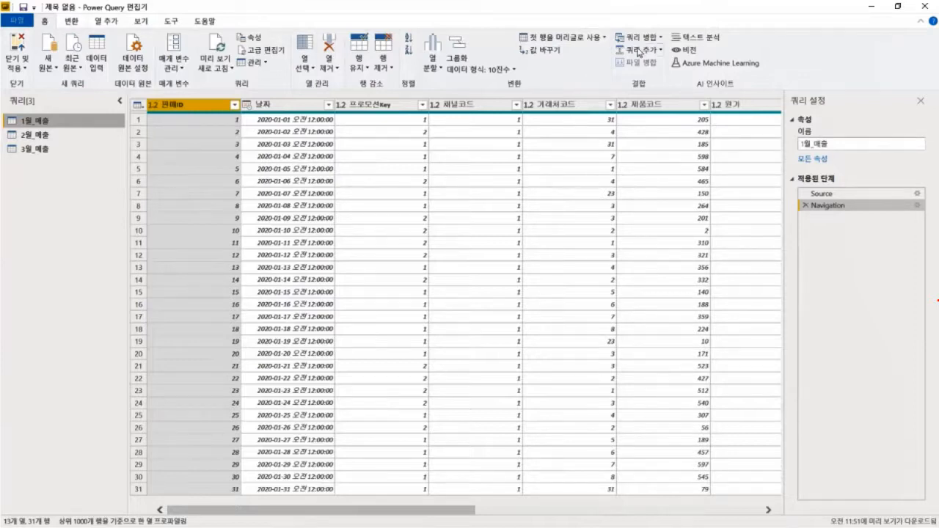
- Append 1월_매출, 2월_매출 and 3월_매출 as a new query, using the option for three or more tables
click(663, 50)
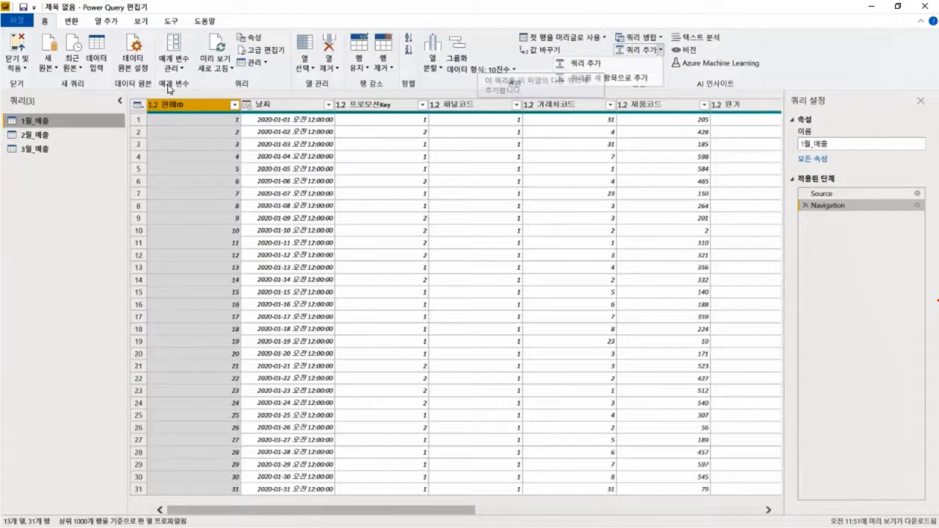
click(599, 80)
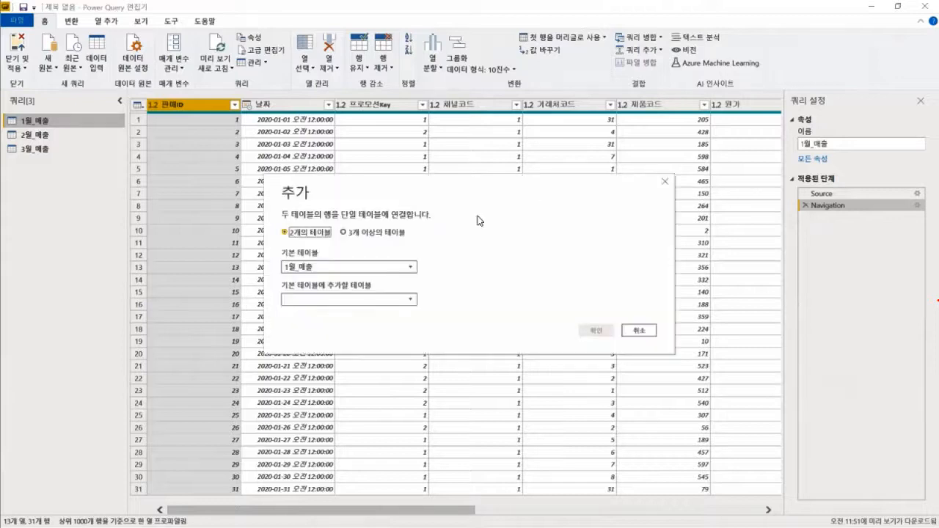
click(345, 234)
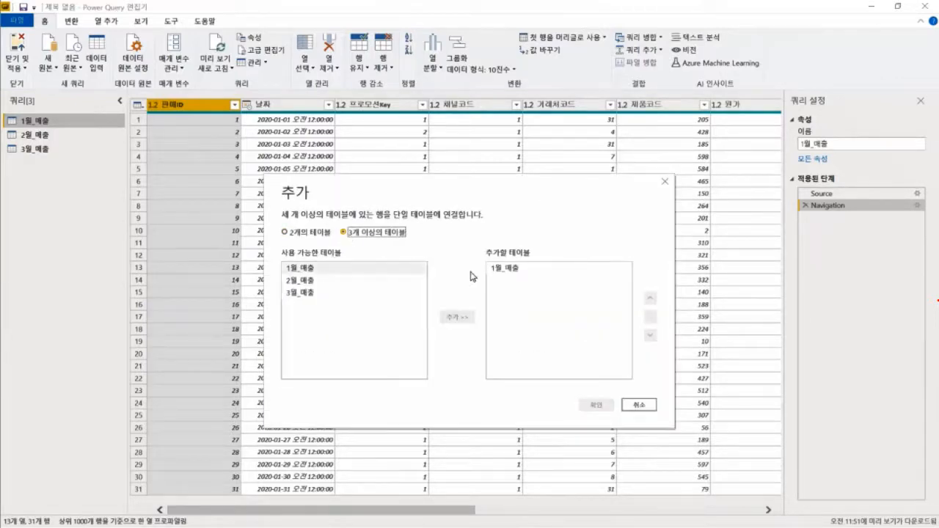
click(301, 281)
ctrl+click(299, 292)
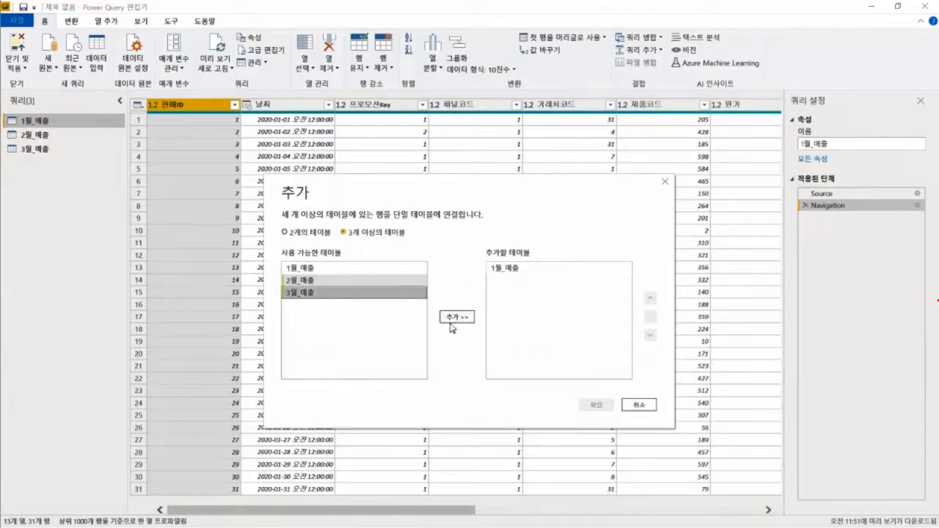
click(458, 317)
click(596, 405)
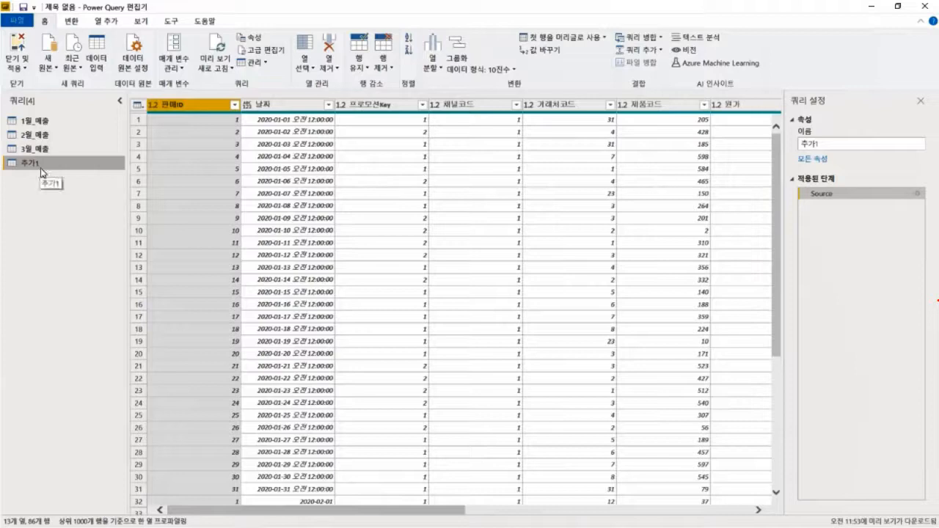
- Rename the newly appended query as 1분기 매출
double_click(50, 165)
text(1)
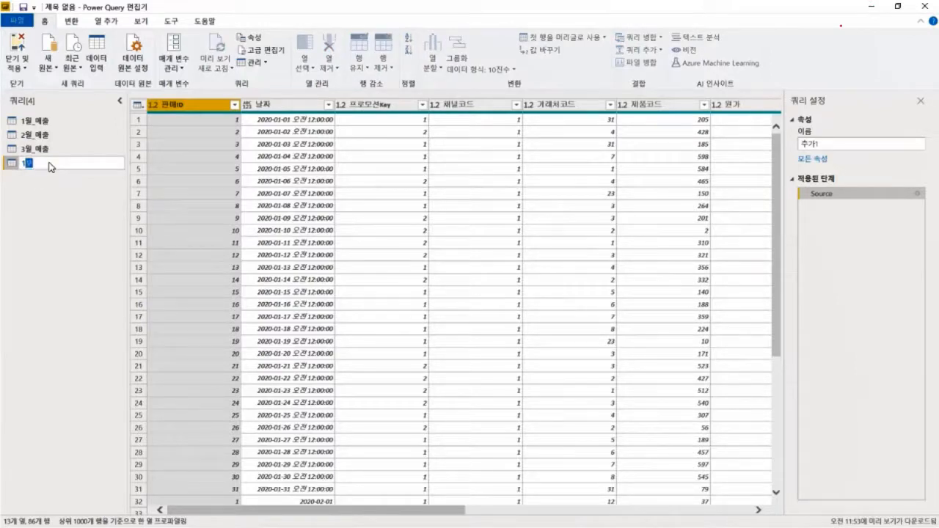
text(분기 매출)
key(Return)
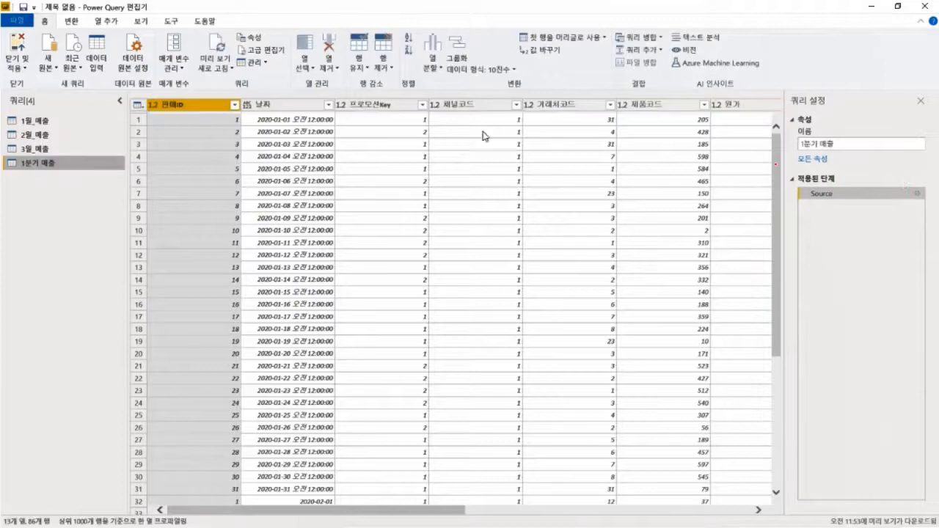
click(661, 50)
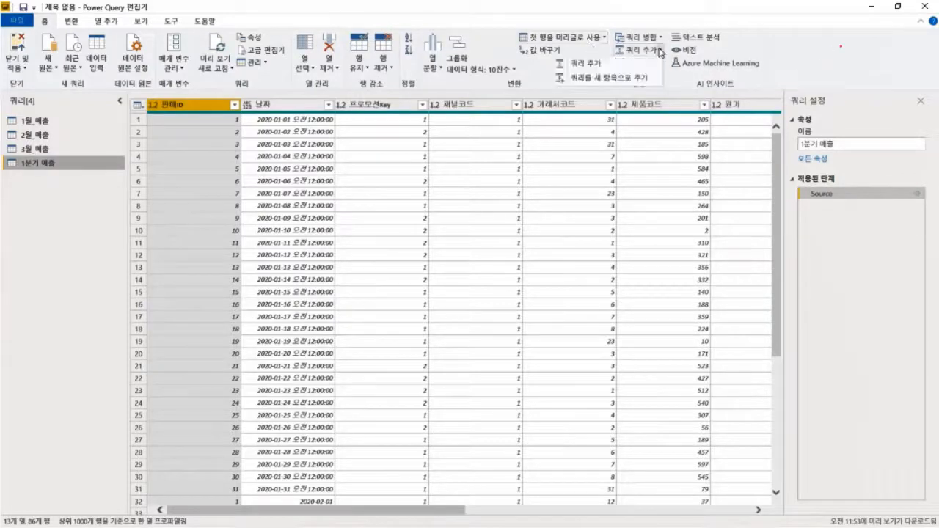
click(44, 122)
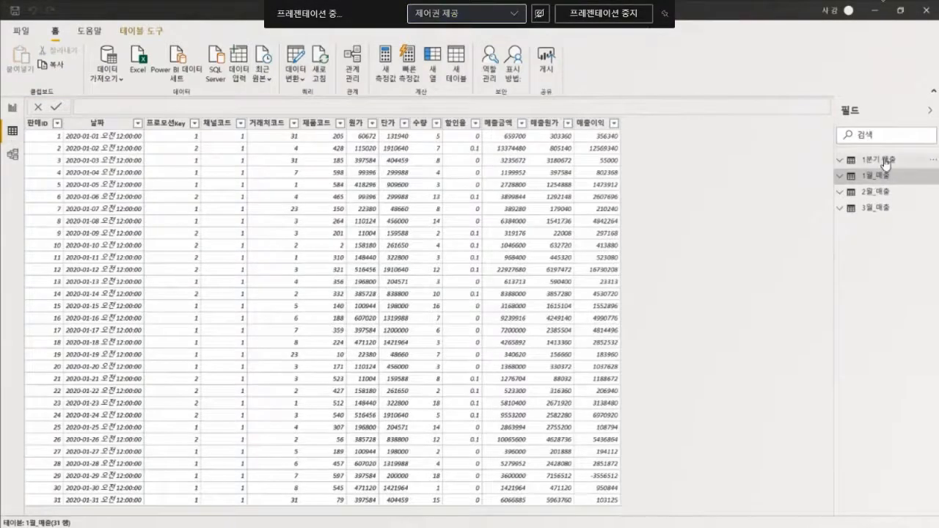
- Display the 1분기 매출 table and check the dates listed in the filter of its 날짜 column
click(878, 160)
click(110, 123)
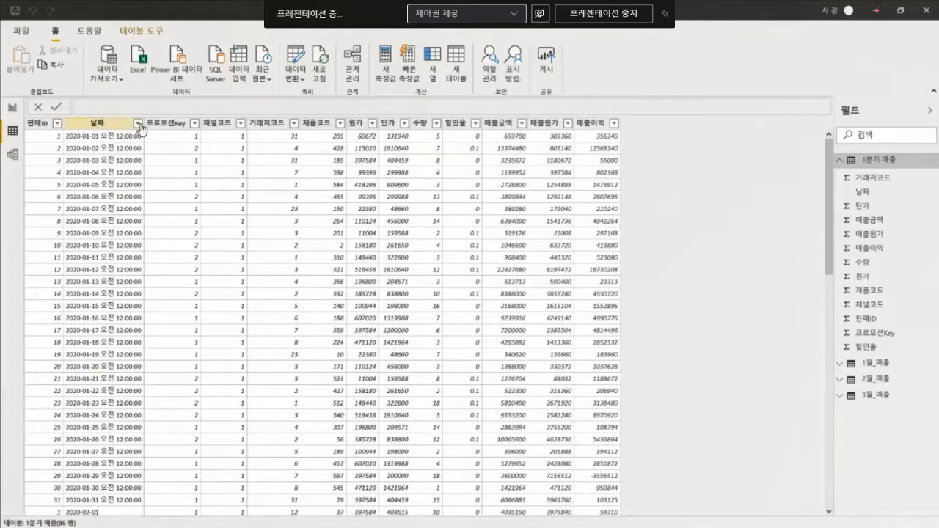
click(138, 123)
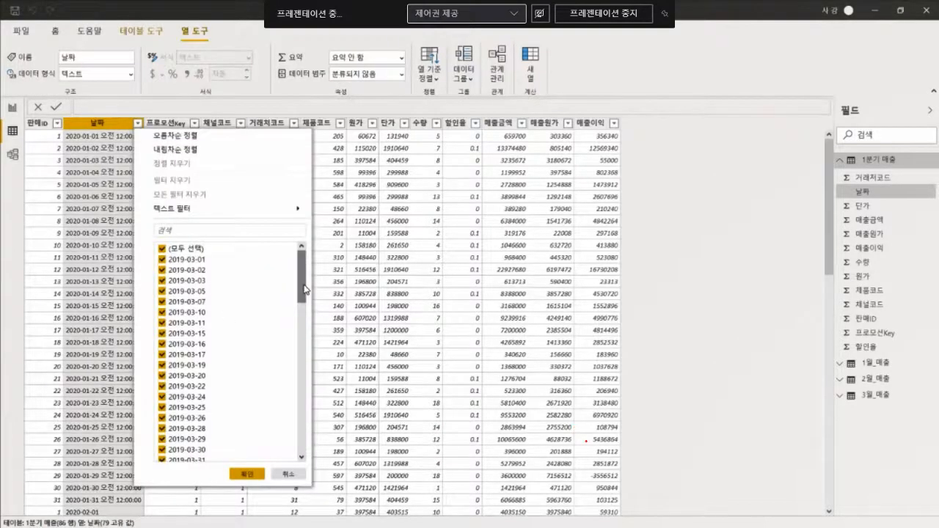
drag(300, 294, 292, 399)
click(773, 252)
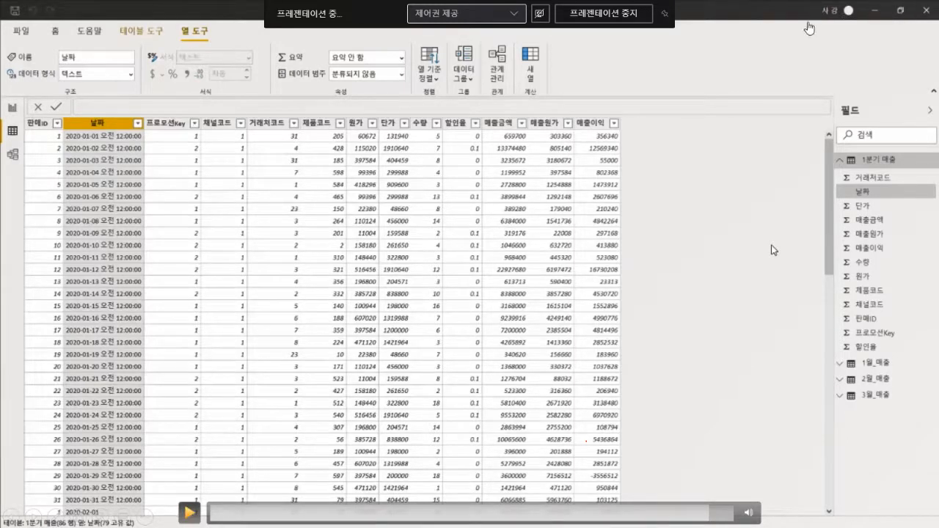
- End the PowerPoint slide show without keeping the ink annotations, and select the embedded video on slide 30
key(space)
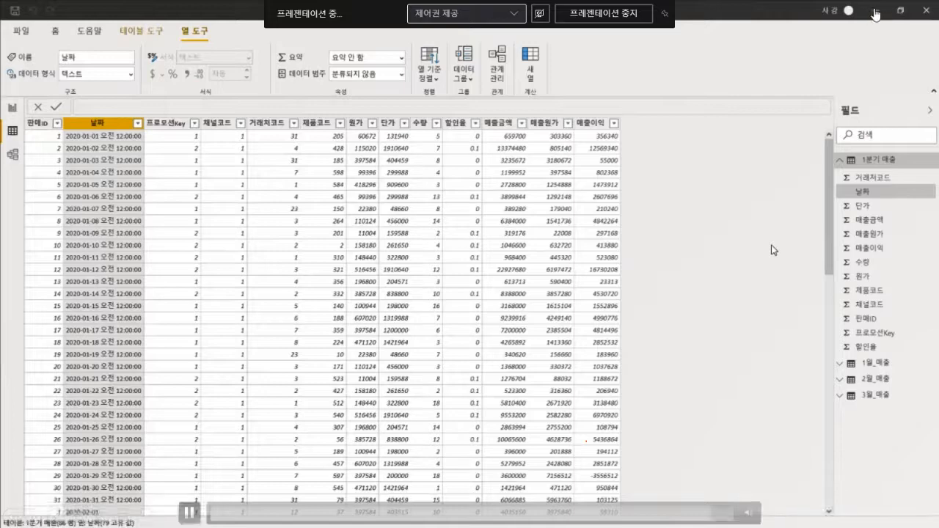
click(190, 515)
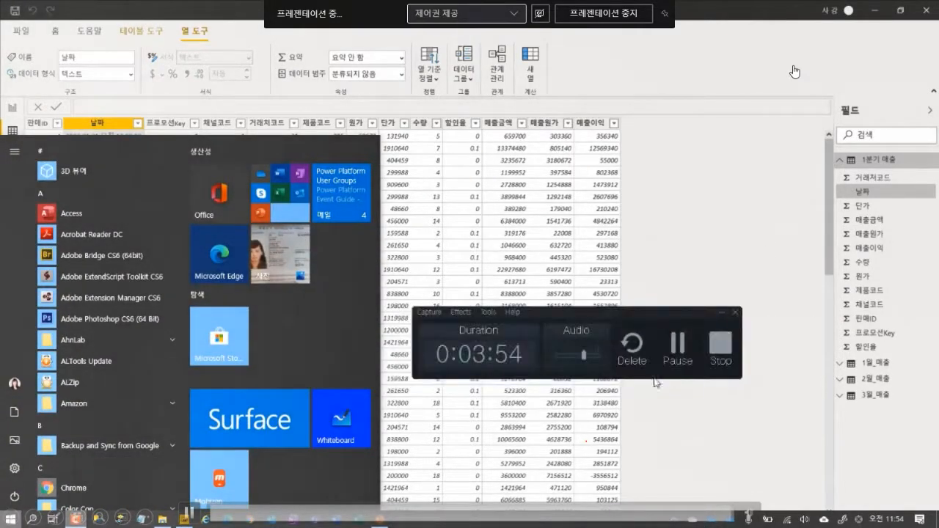
click(930, 13)
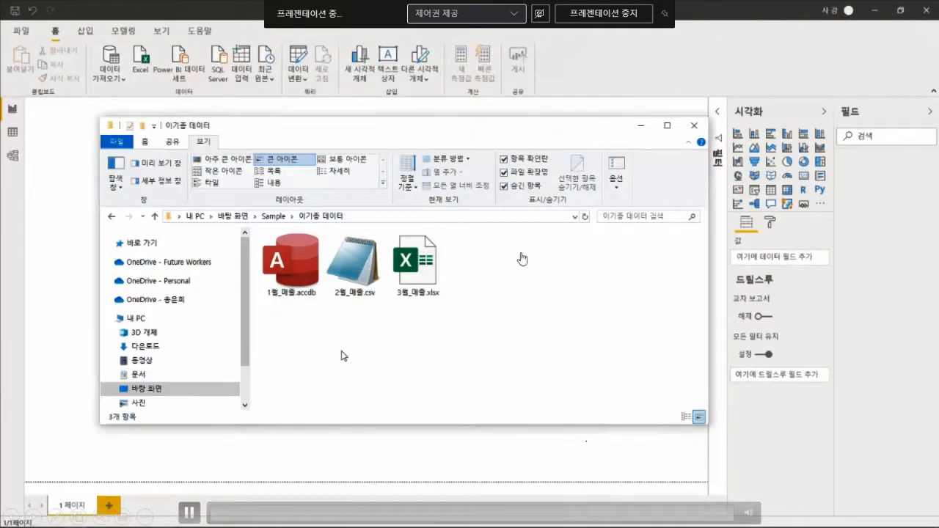
key(Escape)
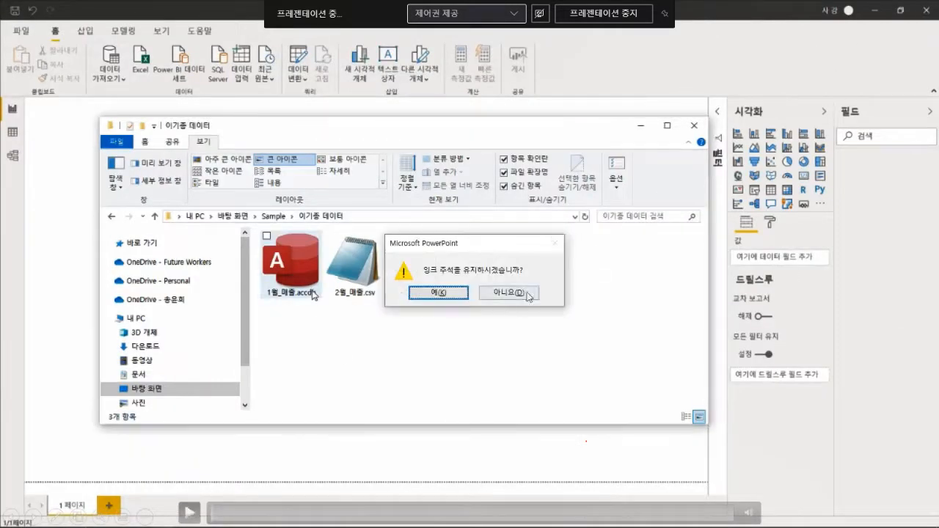
click(522, 292)
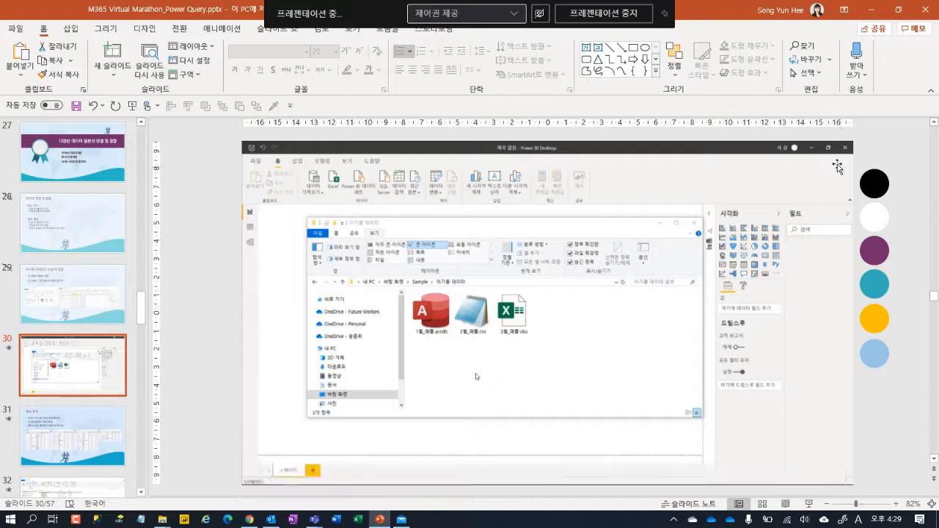
click(845, 150)
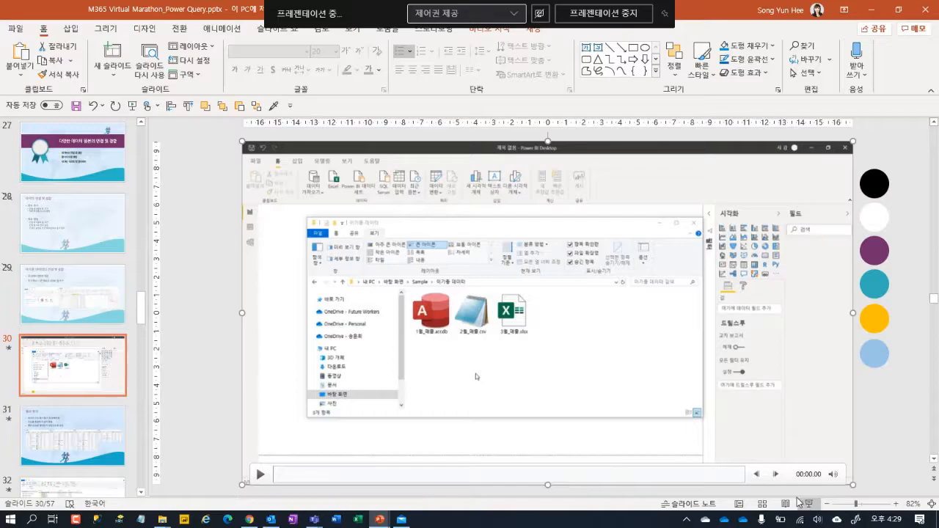
- Clear the screen by minimizing PowerPoint and the browser, closing the mail and folder windows, and dismissing the Power BI Desktop start screen
click(800, 503)
key(Escape)
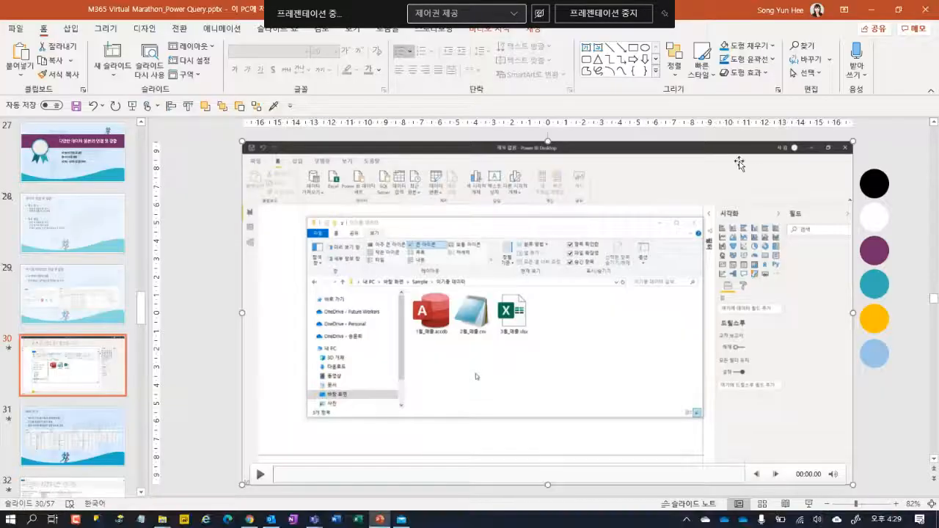
click(873, 9)
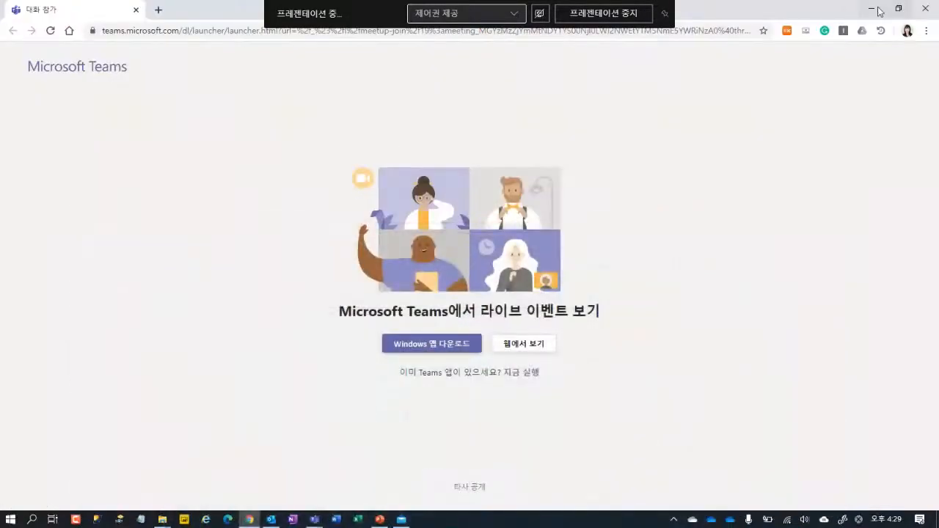
click(875, 10)
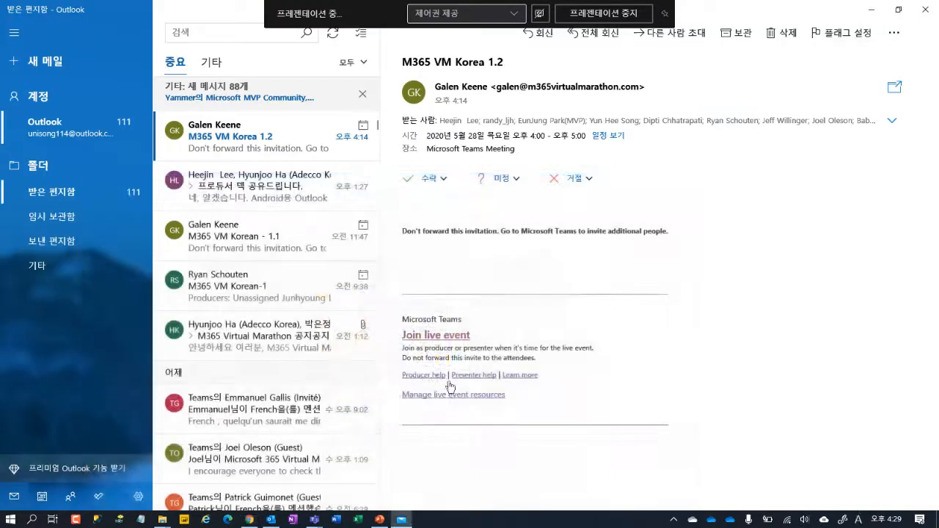
click(931, 8)
click(932, 10)
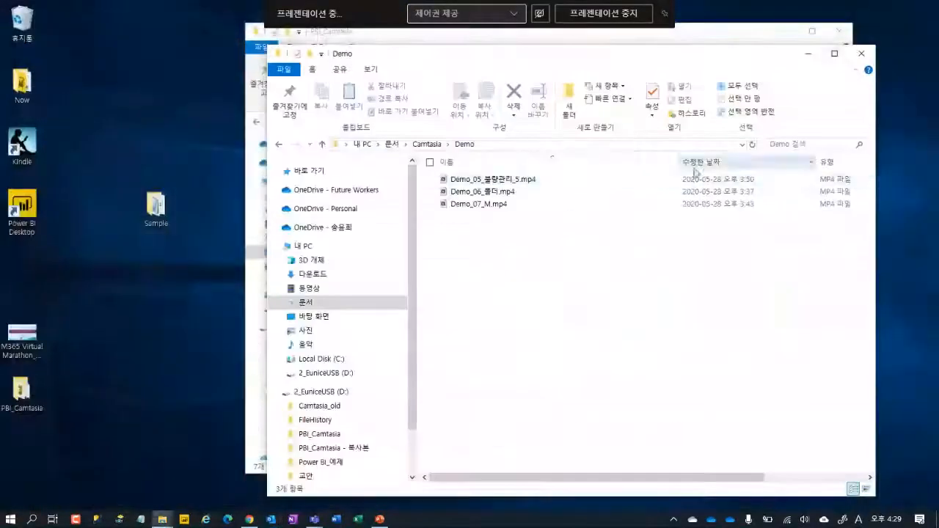
click(862, 53)
click(839, 30)
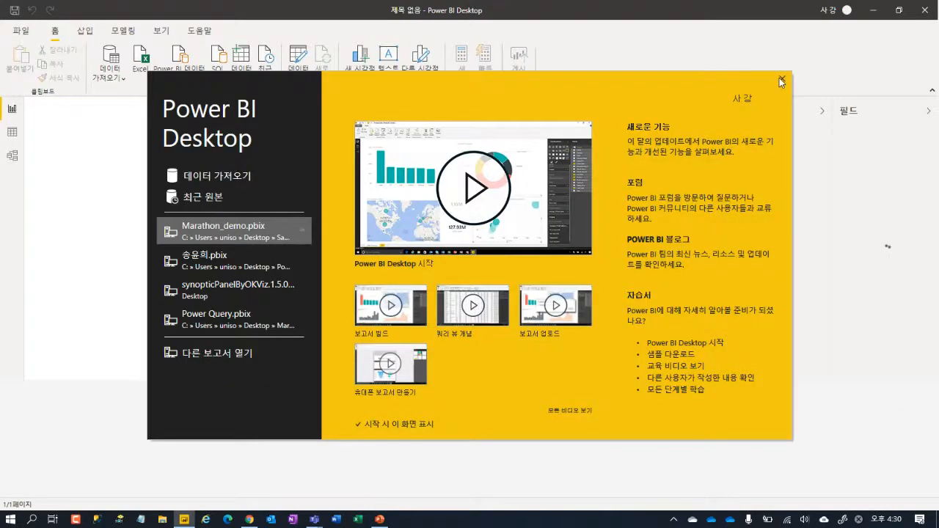
click(782, 80)
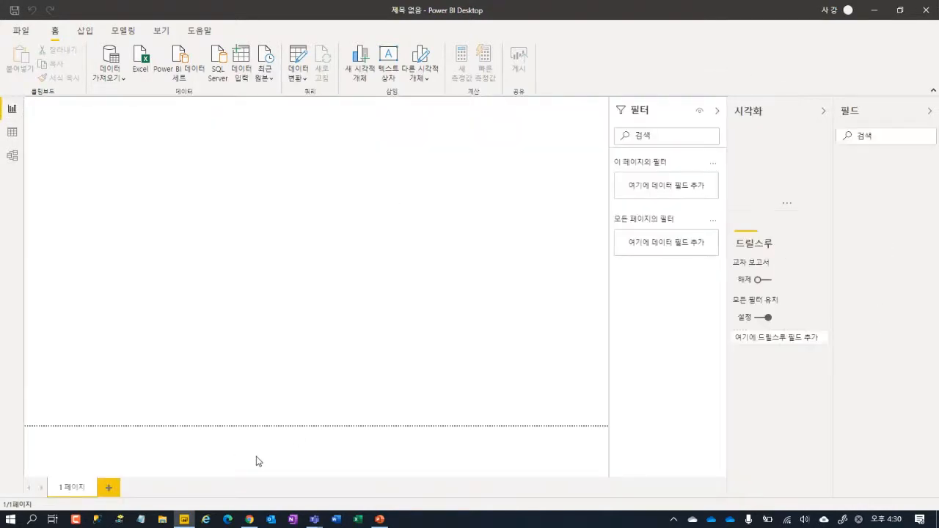
- Switch to PowerPoint, show slide 31, and collapse the ribbon and reveal the speaker notes
click(381, 520)
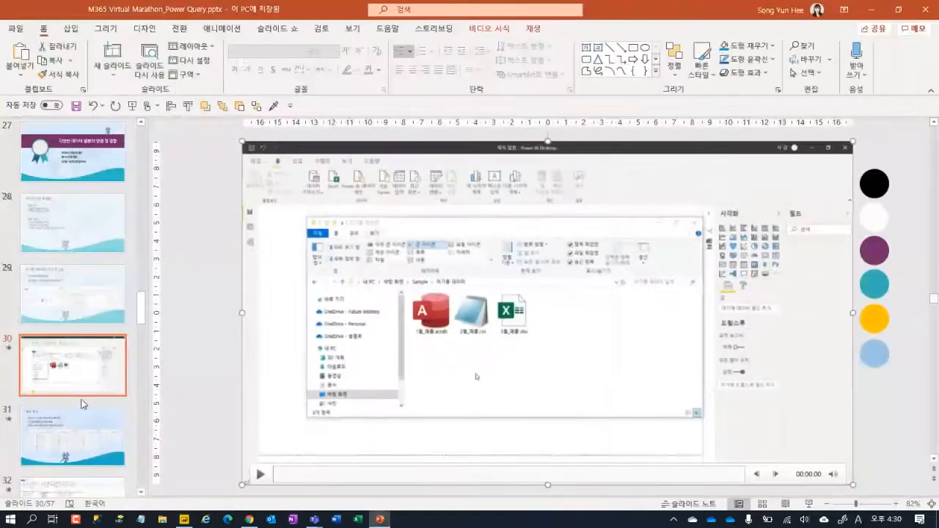
click(83, 451)
scroll(83, 456, down, 2)
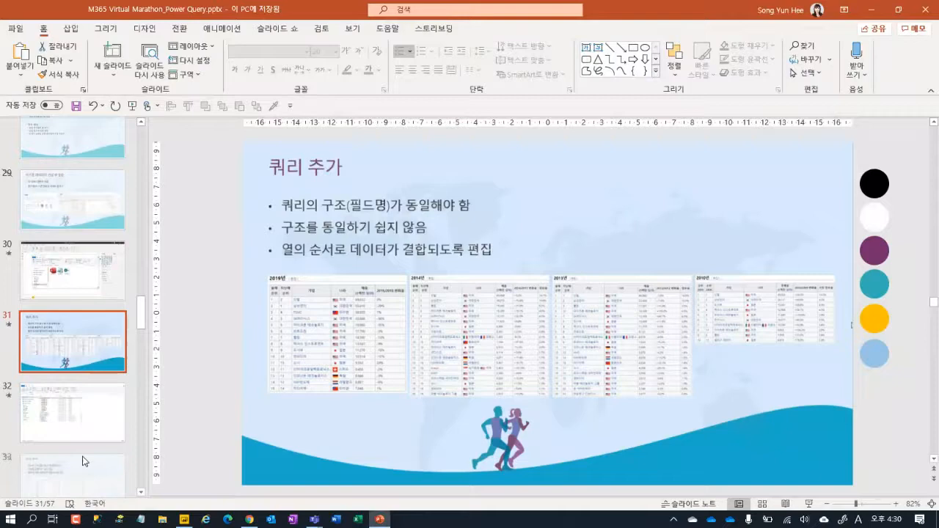
double_click(43, 28)
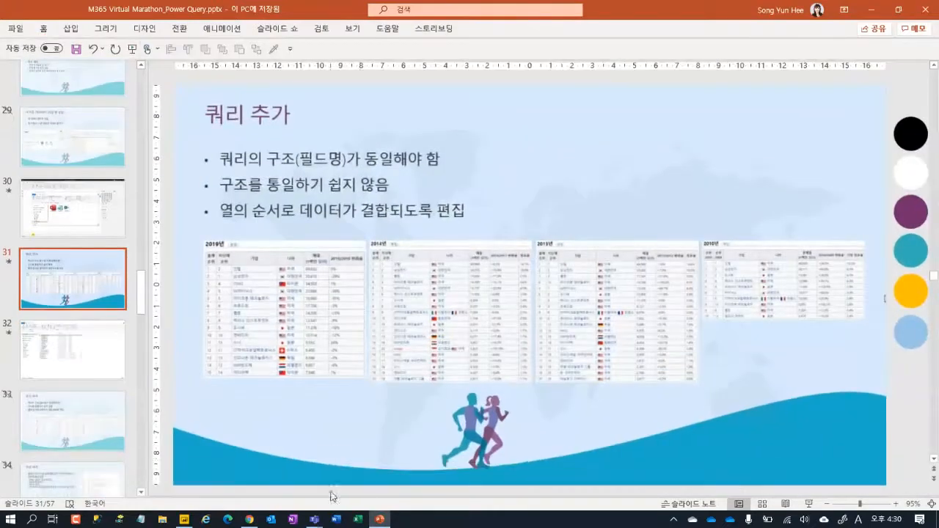
drag(331, 496, 330, 444)
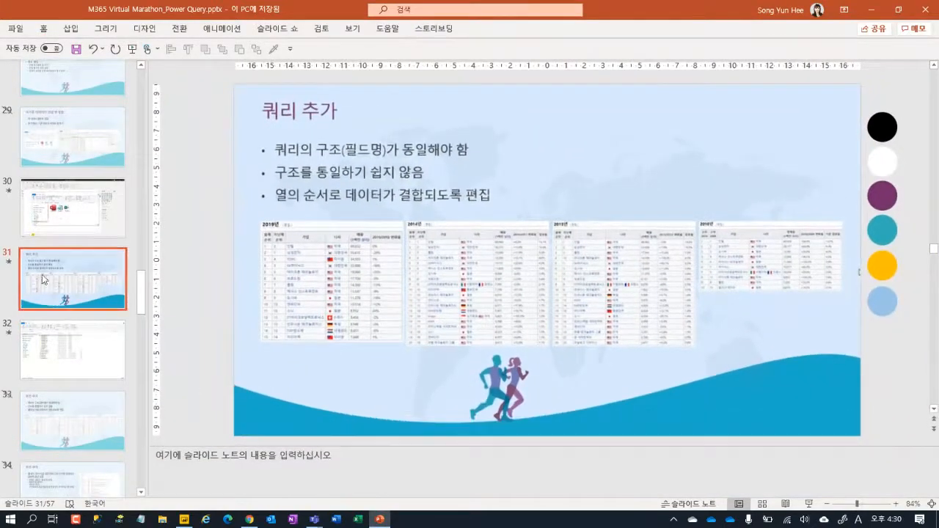
- Look through slides 32 to 34, select the Wikipedia link in the speaker notes of slide 33, and hide the notes again
click(99, 360)
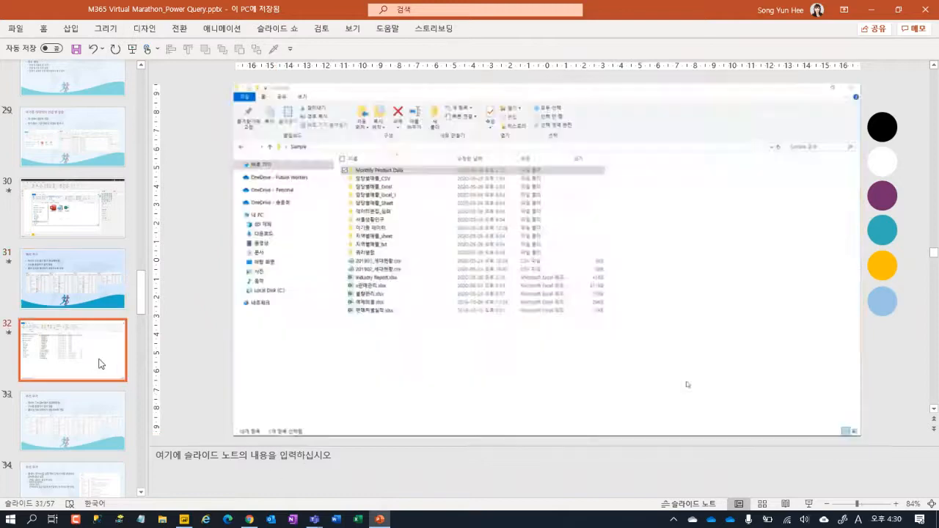
click(83, 419)
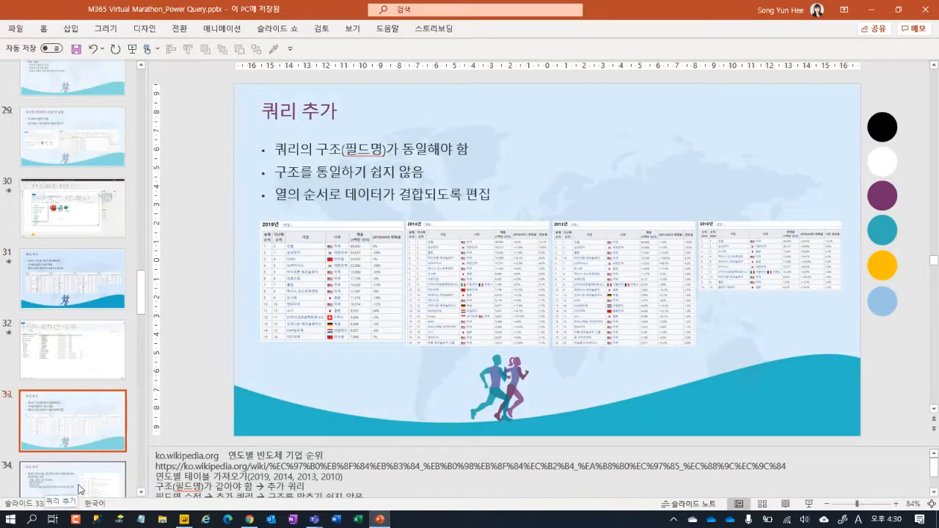
click(81, 489)
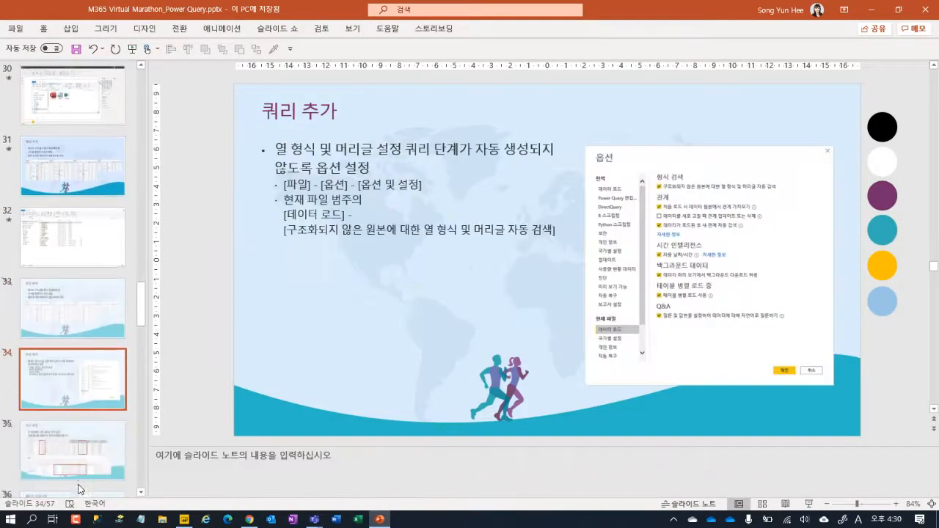
click(94, 320)
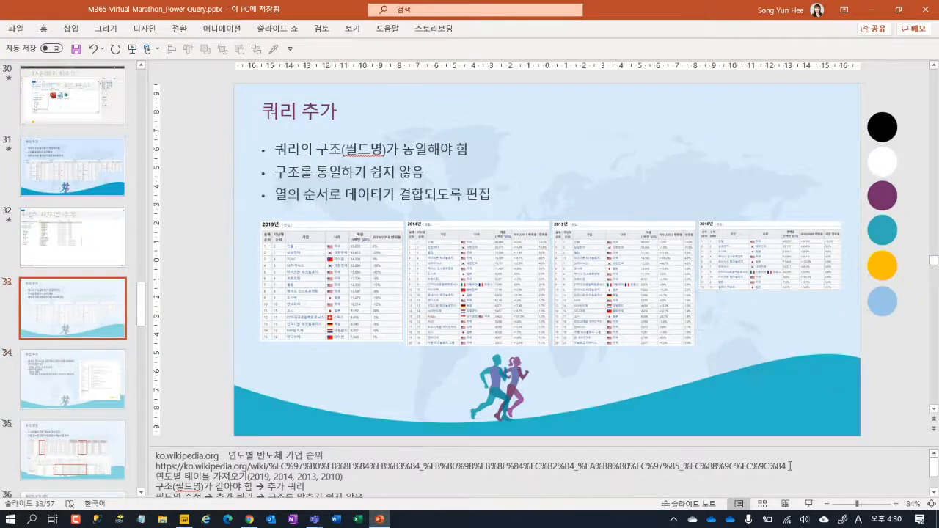
drag(791, 466, 156, 467)
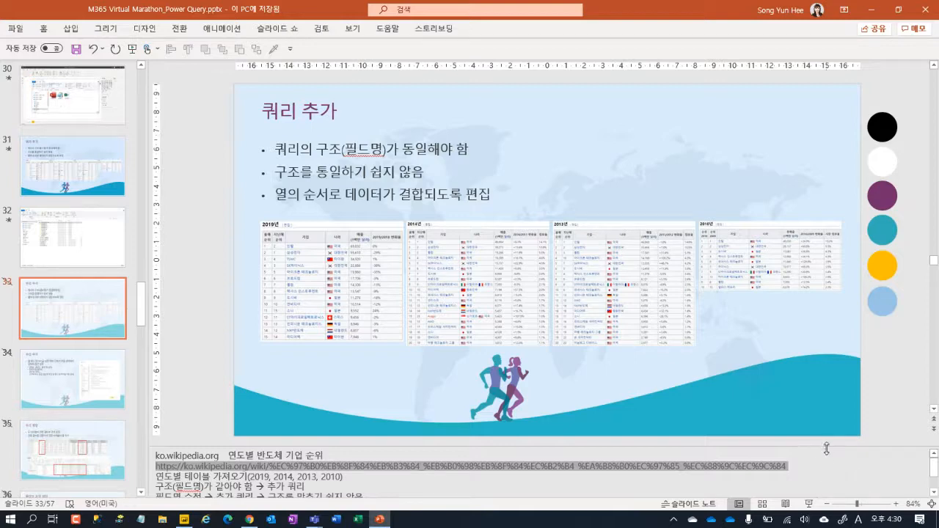
drag(827, 447, 827, 499)
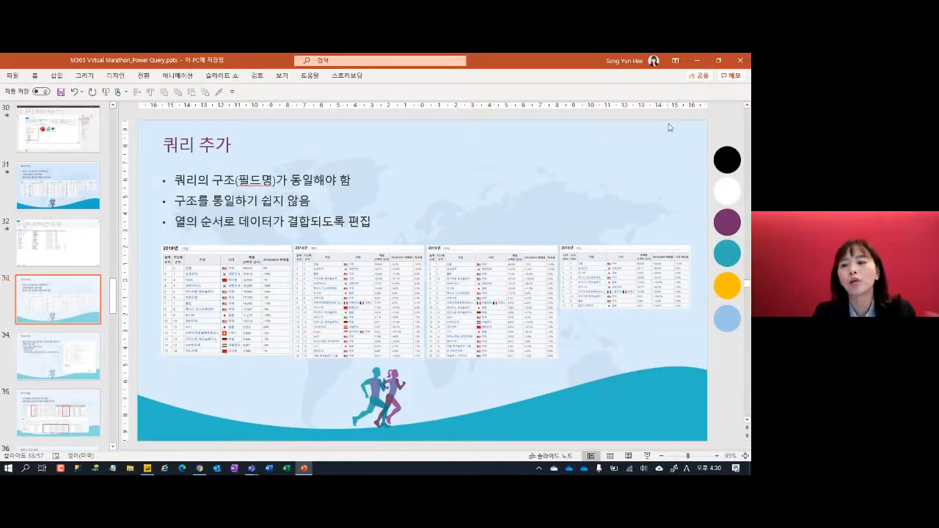
- Switch to Power BI Desktop, collapse the filter pane, and load the 1월_매출 table from the Access database 1월_매출.accdb
click(698, 62)
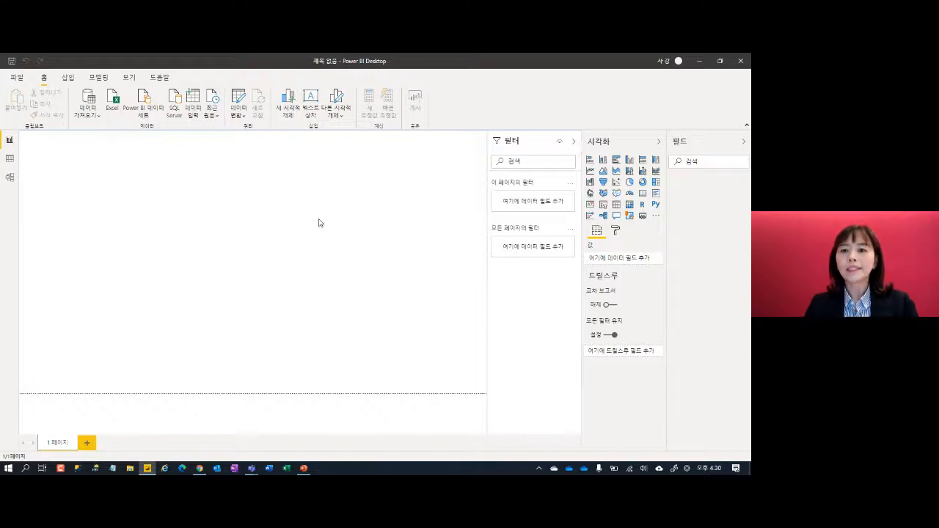
click(574, 142)
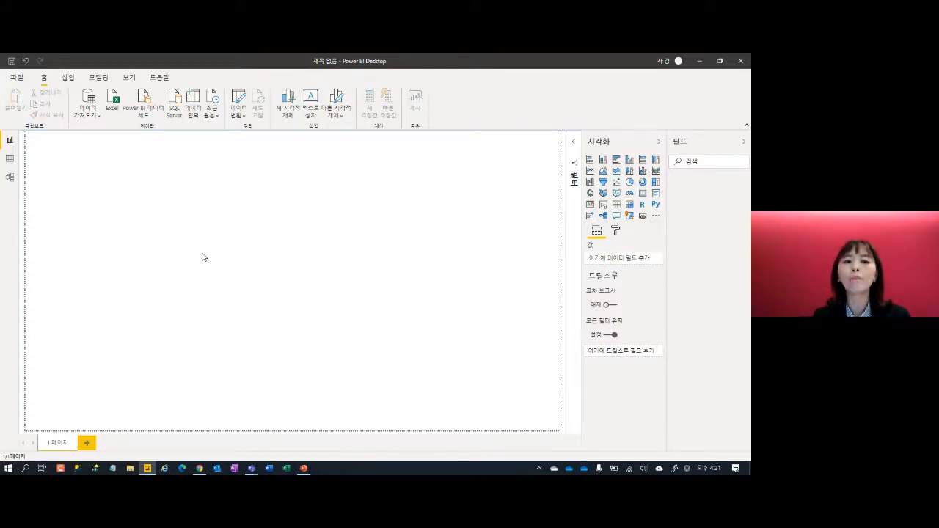
click(87, 111)
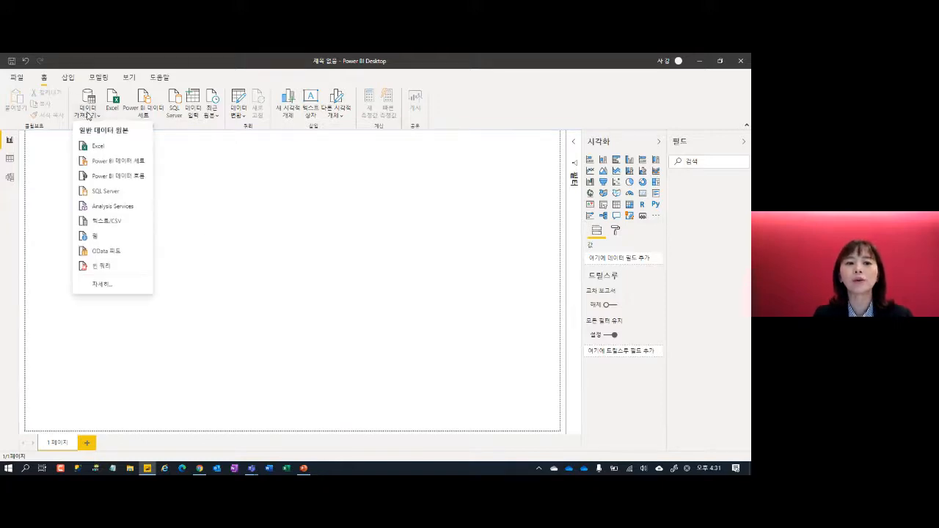
click(126, 290)
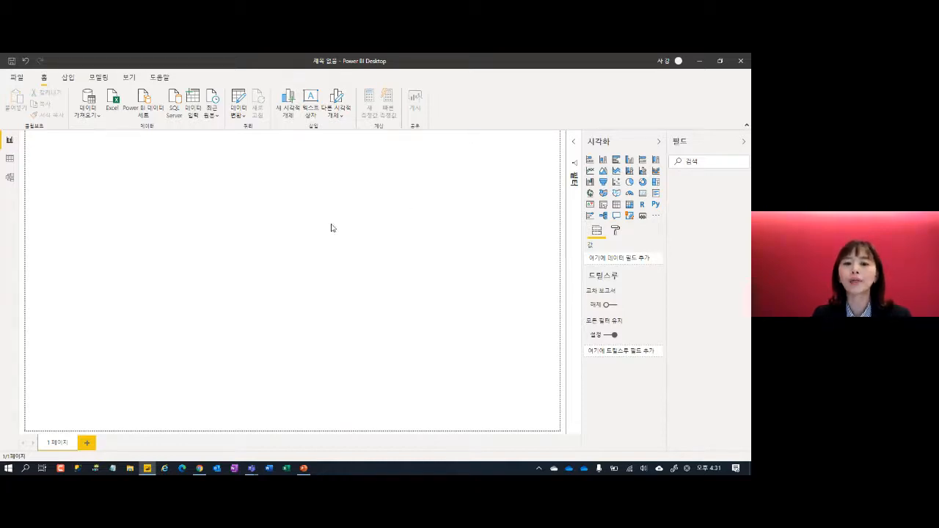
click(380, 267)
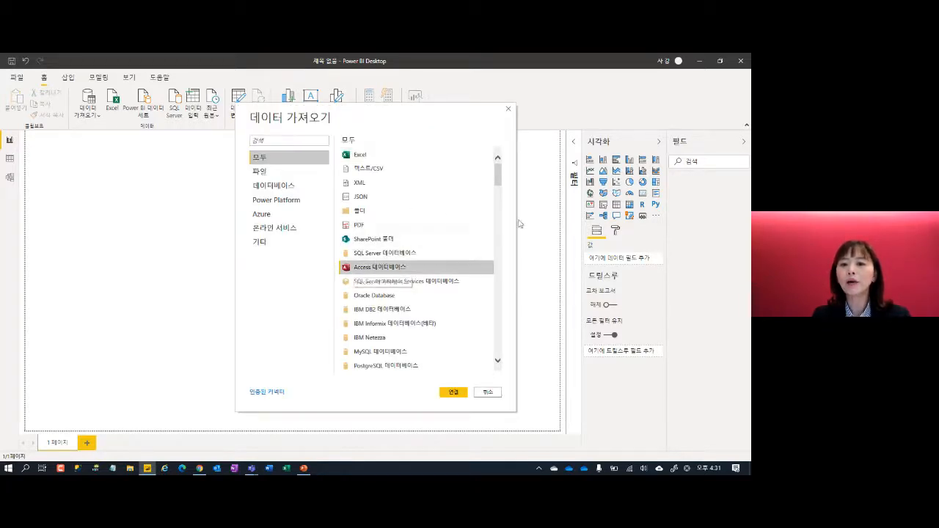
scroll(441, 290, down, 1)
scroll(440, 293, up, 1)
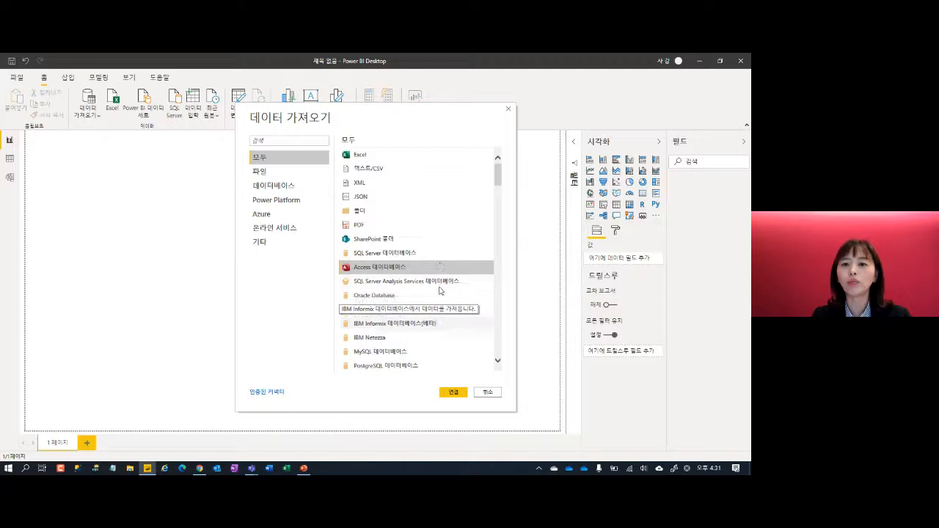
click(456, 394)
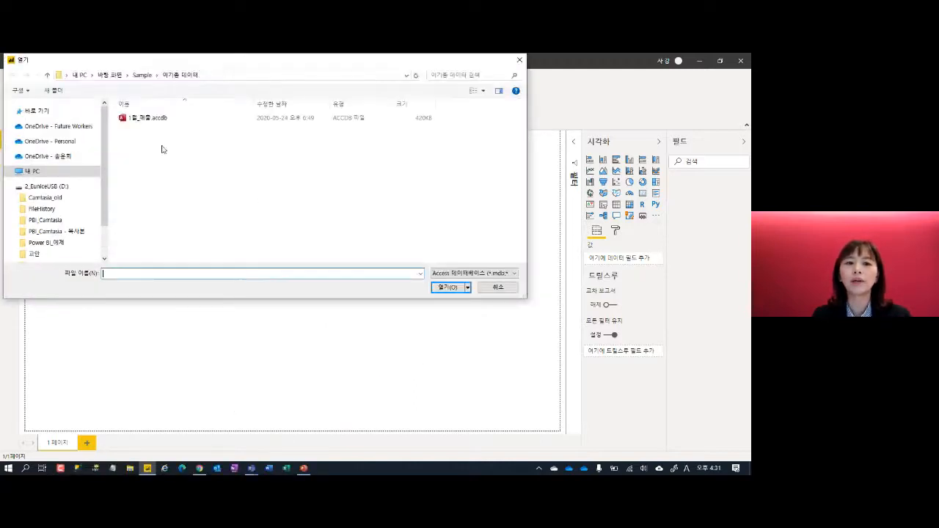
double_click(147, 117)
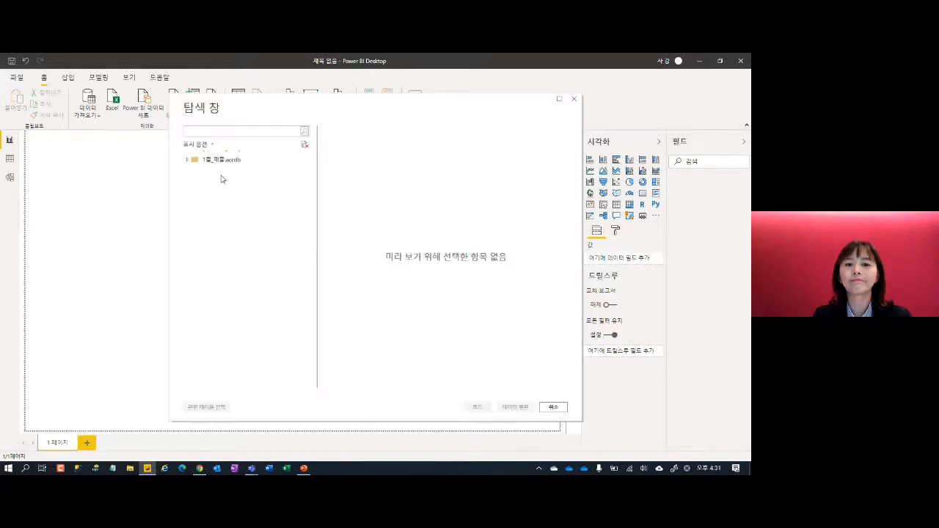
click(197, 172)
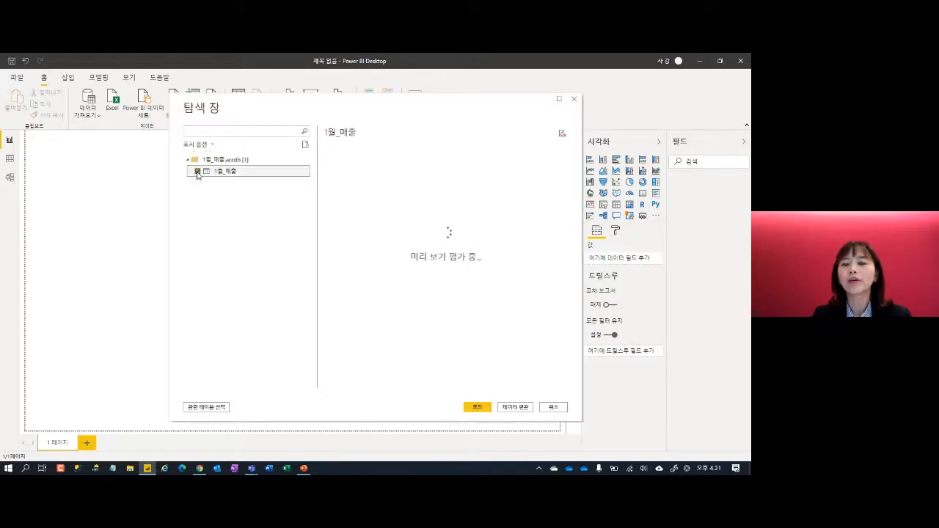
click(477, 406)
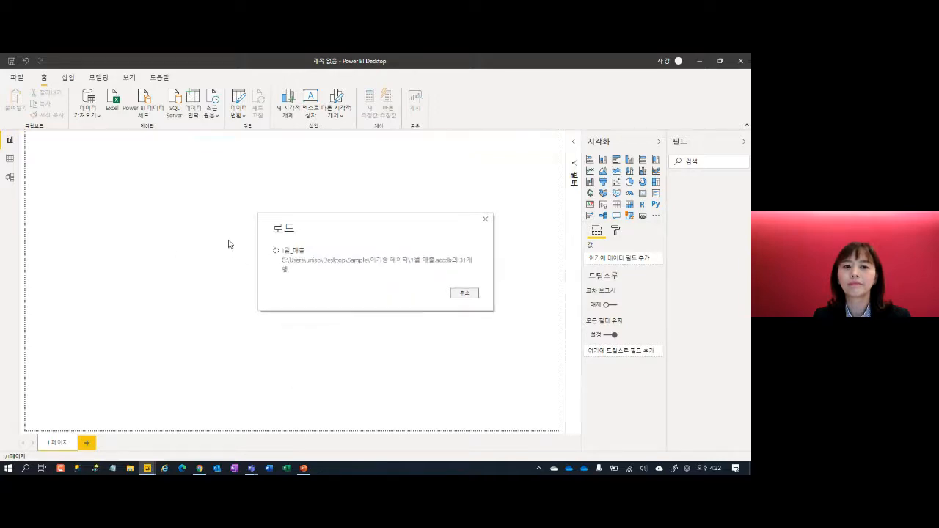
- Load the February sales data from the text file 2월_매출.csv
click(96, 114)
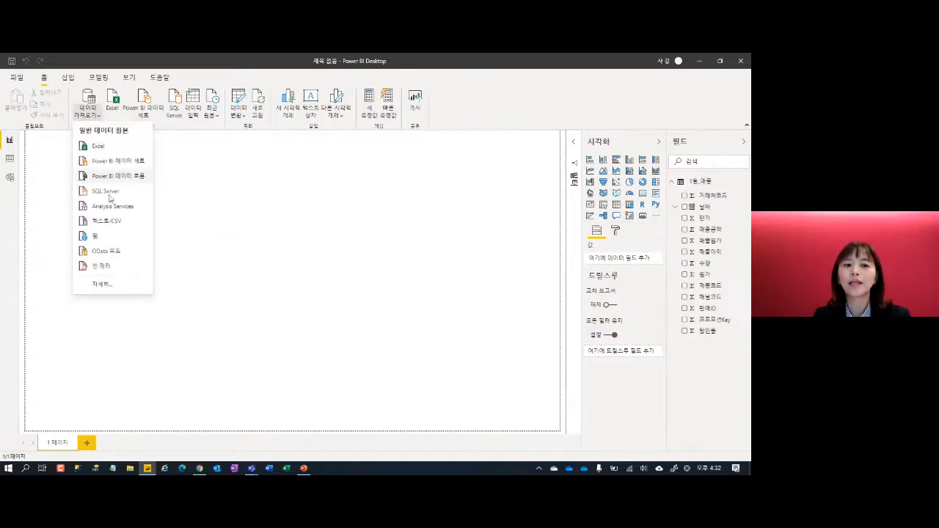
click(114, 221)
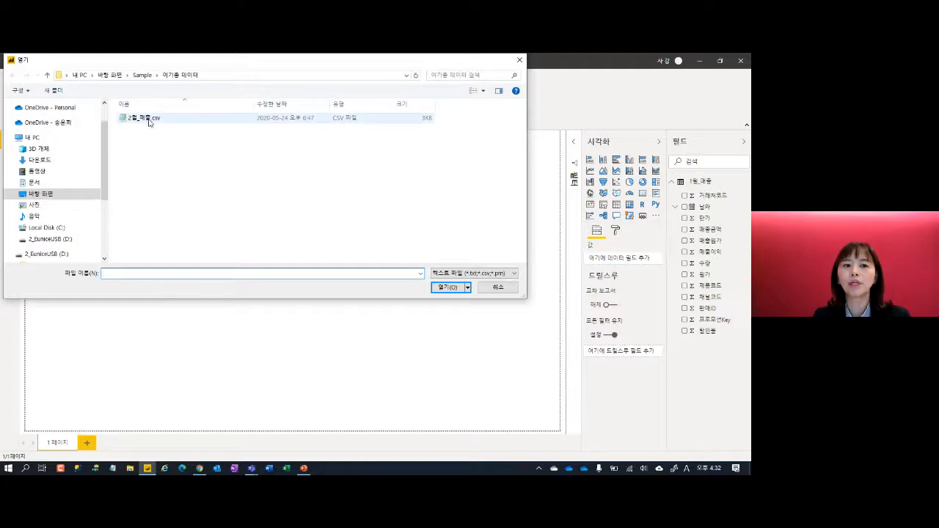
double_click(149, 119)
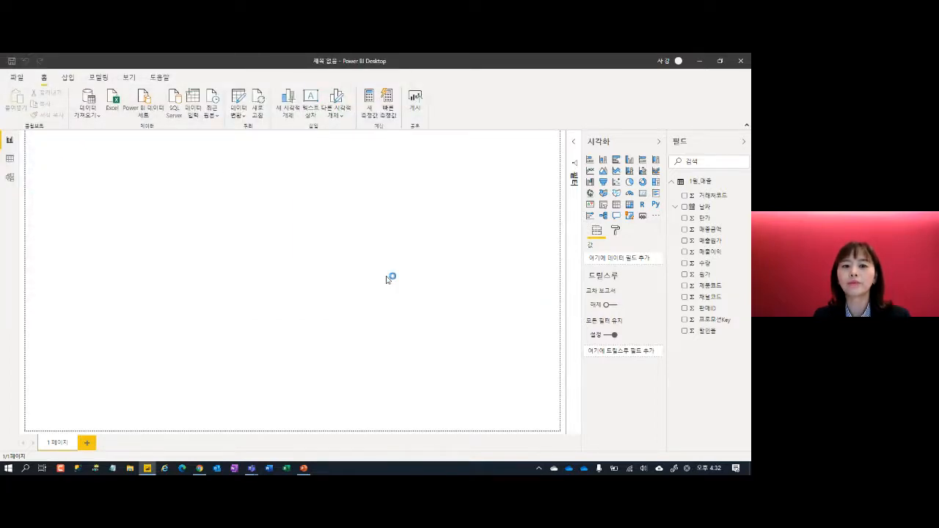
click(483, 393)
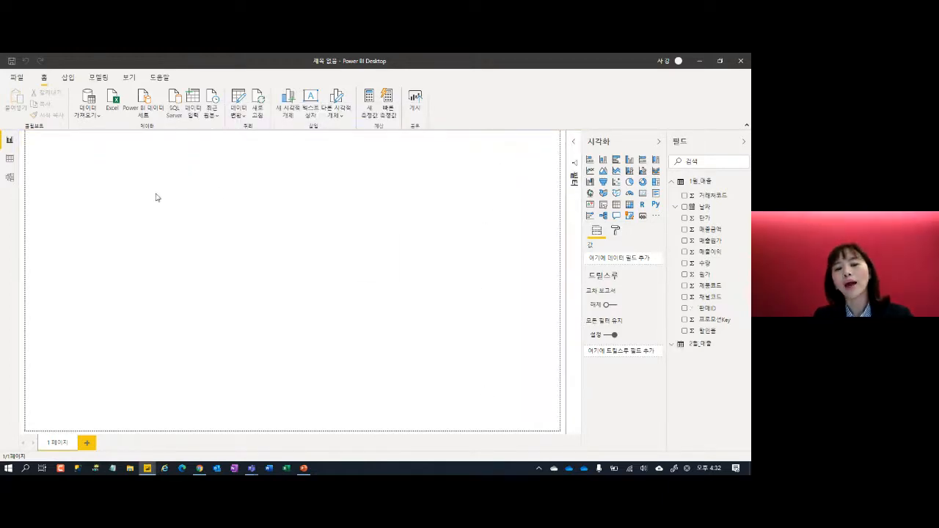
- Load the 3월_매출 sheet from the Excel workbook 3월_매출.xlsx and collapse the 1월_매출 field list
click(121, 107)
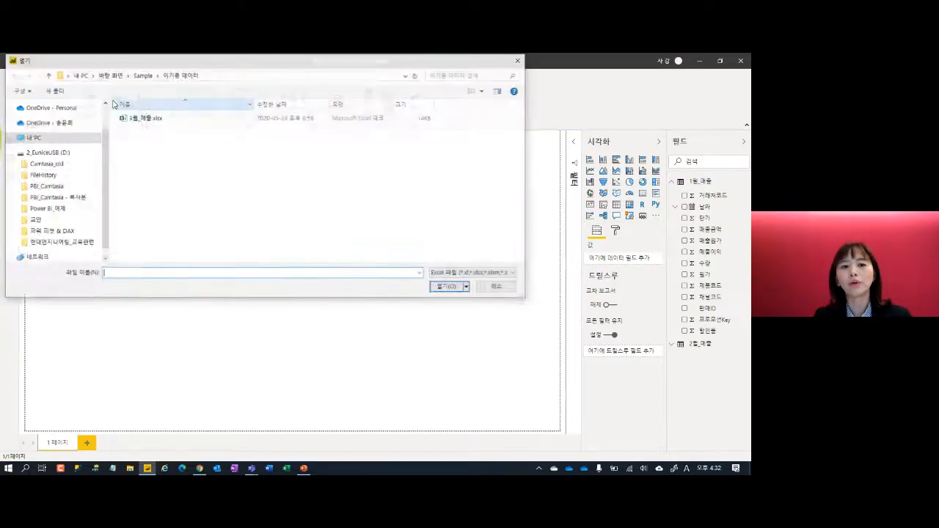
click(151, 119)
double_click(152, 118)
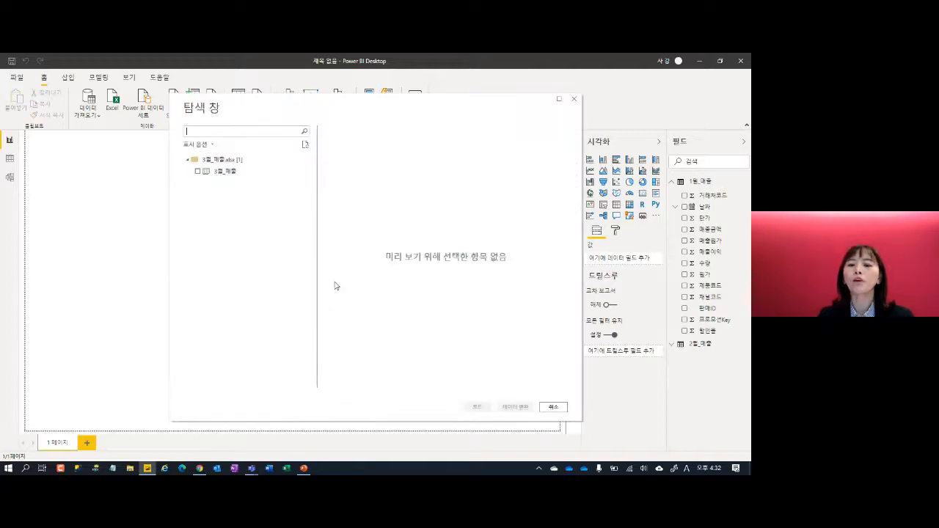
click(198, 171)
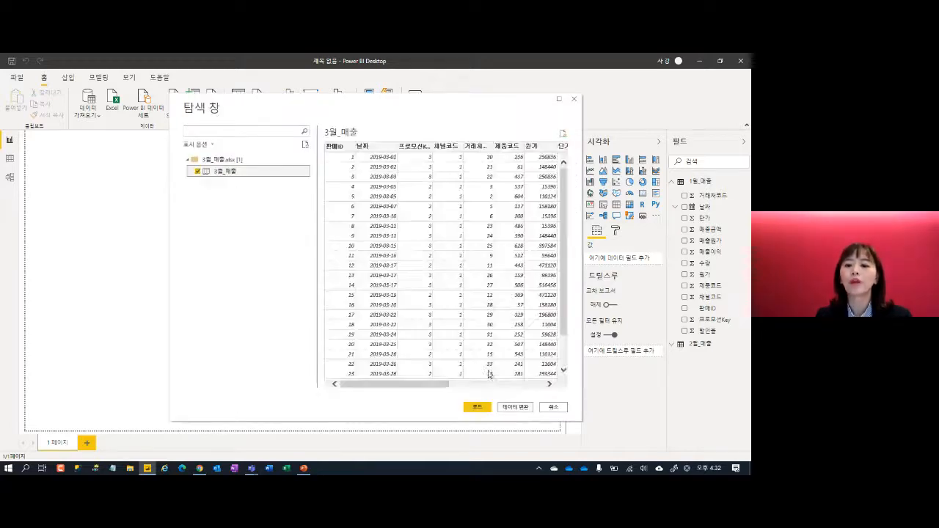
click(477, 408)
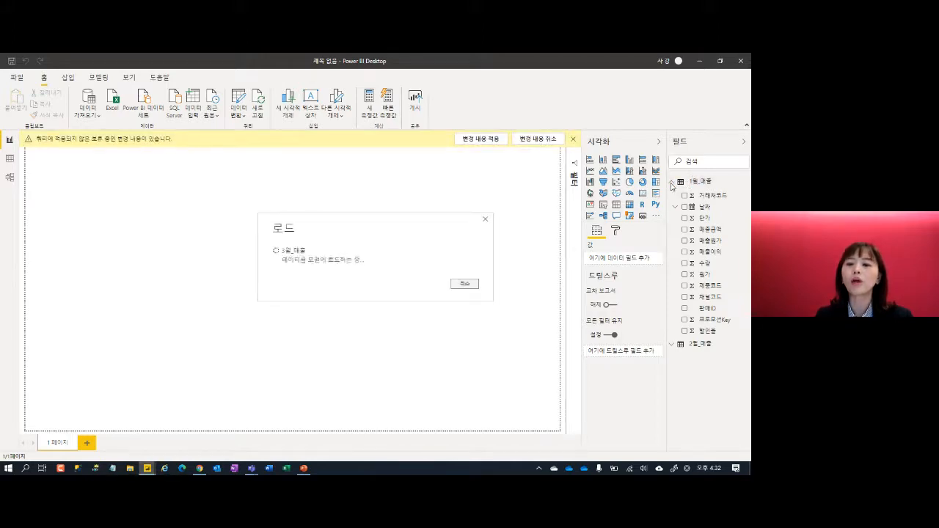
click(674, 184)
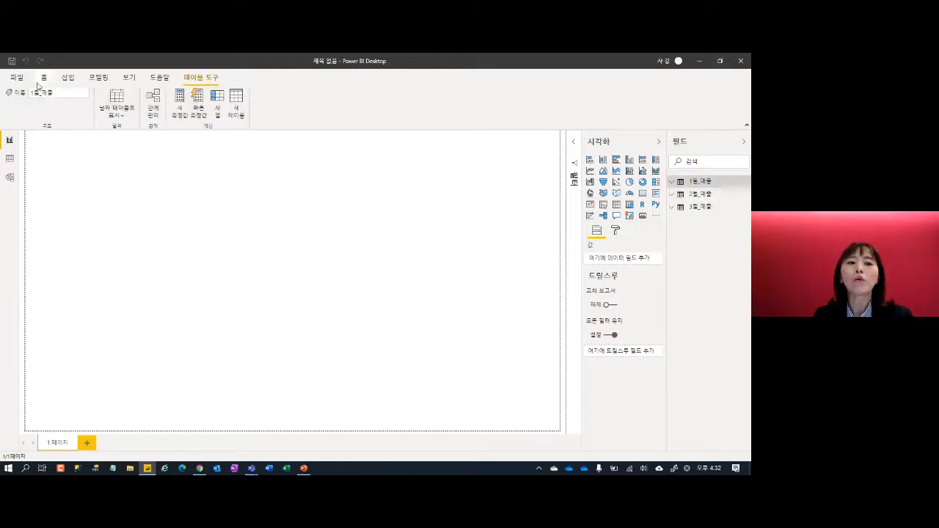
- Open the Power Query editor and append 1월_매출, 2월_매출 and 3월_매출 as a new query
click(44, 78)
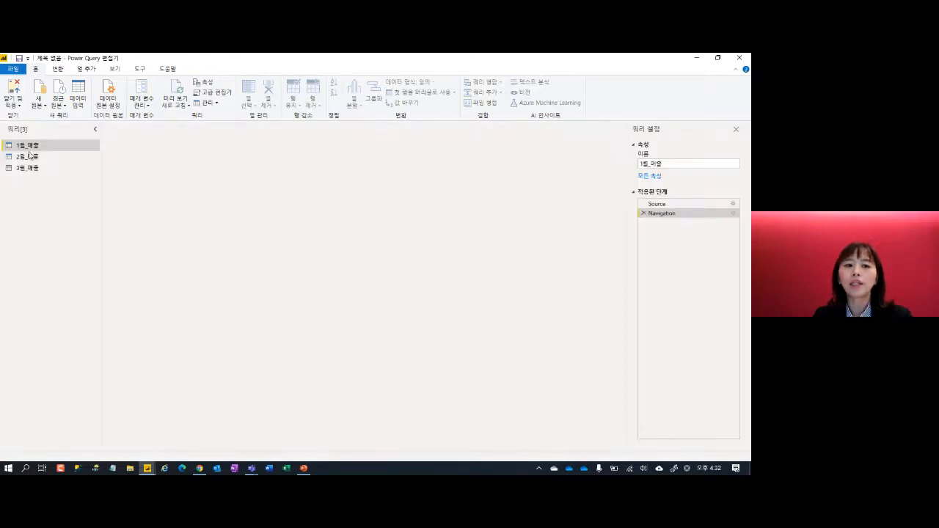
click(484, 94)
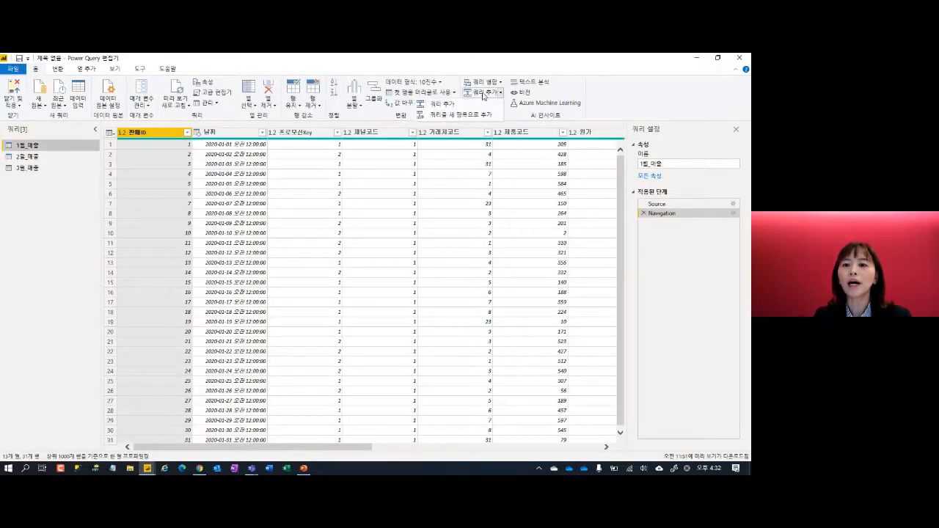
click(449, 116)
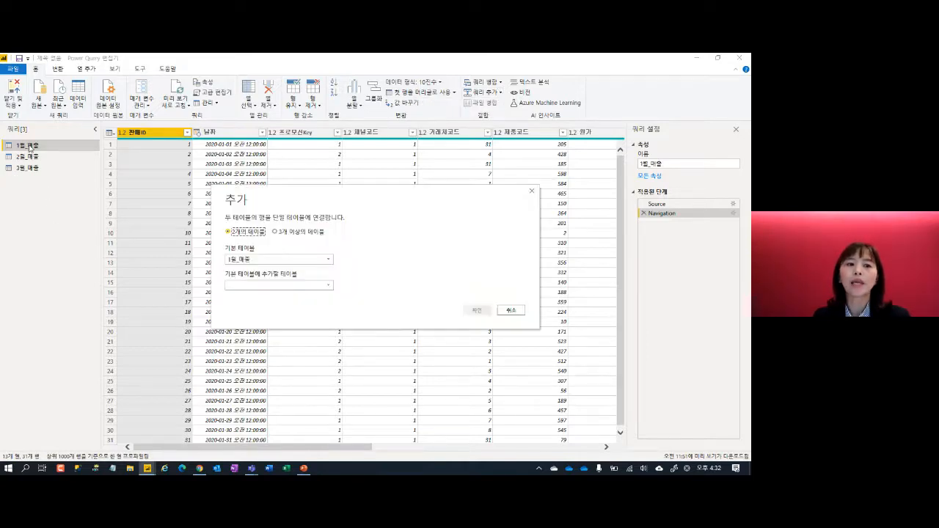
click(304, 232)
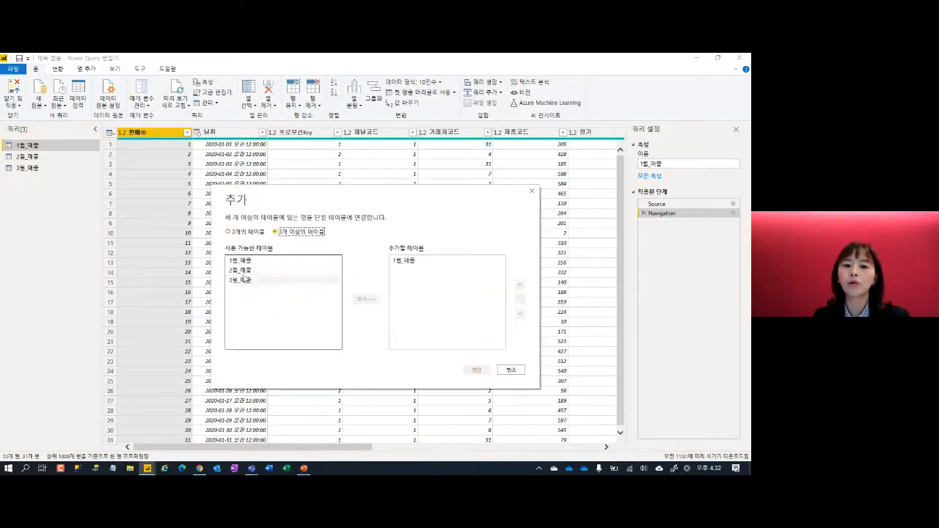
click(242, 270)
shift+click(244, 283)
click(365, 299)
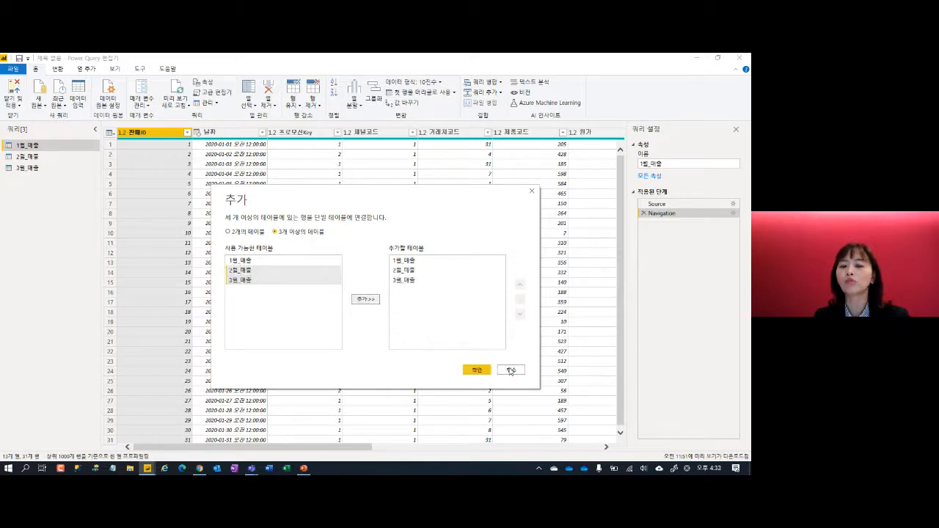
click(489, 375)
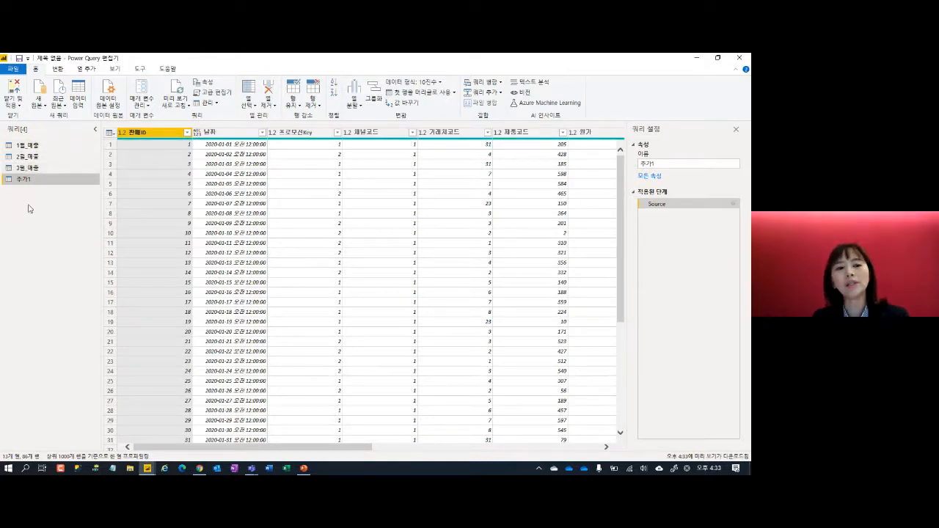
- Review the append options and compare the data of 1월_매출, 2월_매출 and 3월_매출 with the combined query 추가1
click(501, 93)
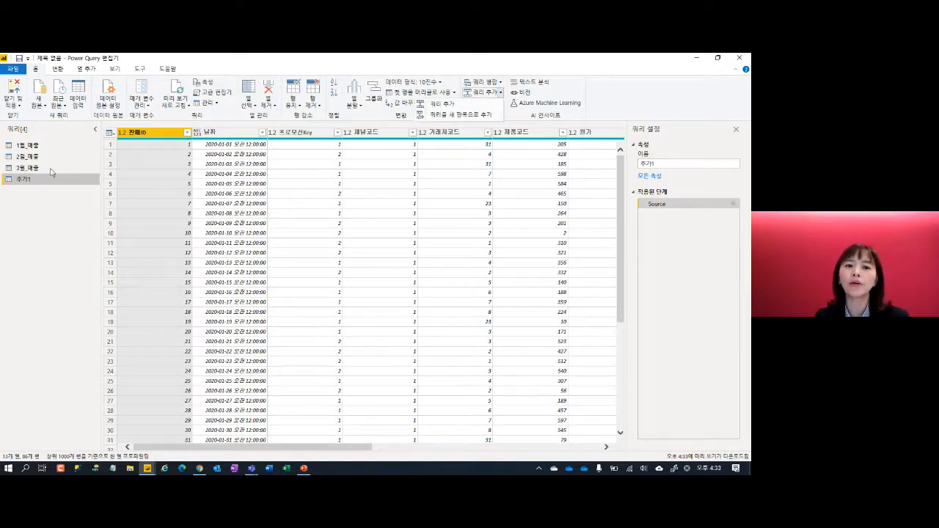
click(57, 229)
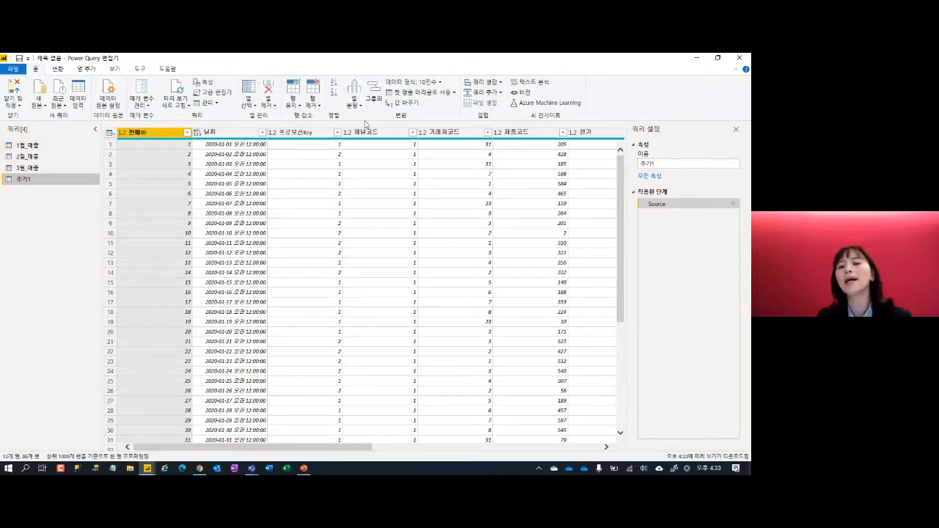
click(35, 146)
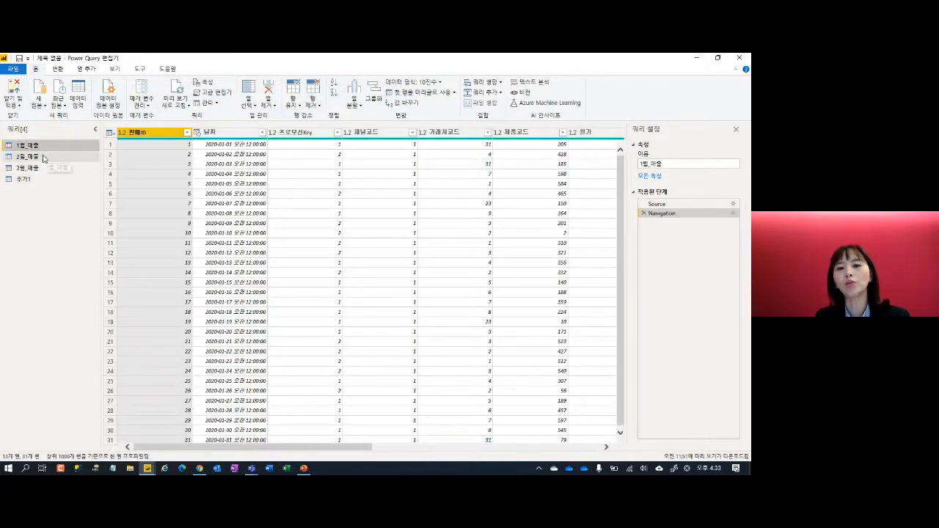
click(40, 157)
click(42, 169)
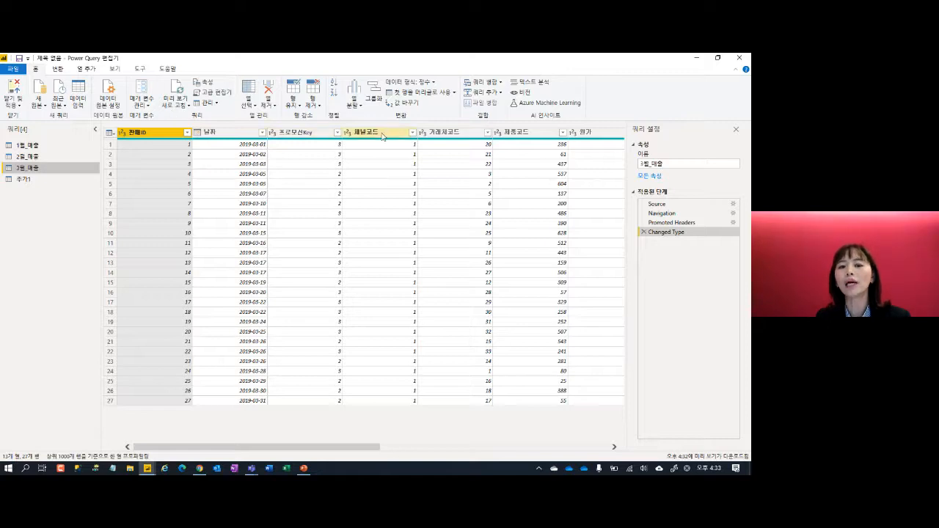
click(29, 181)
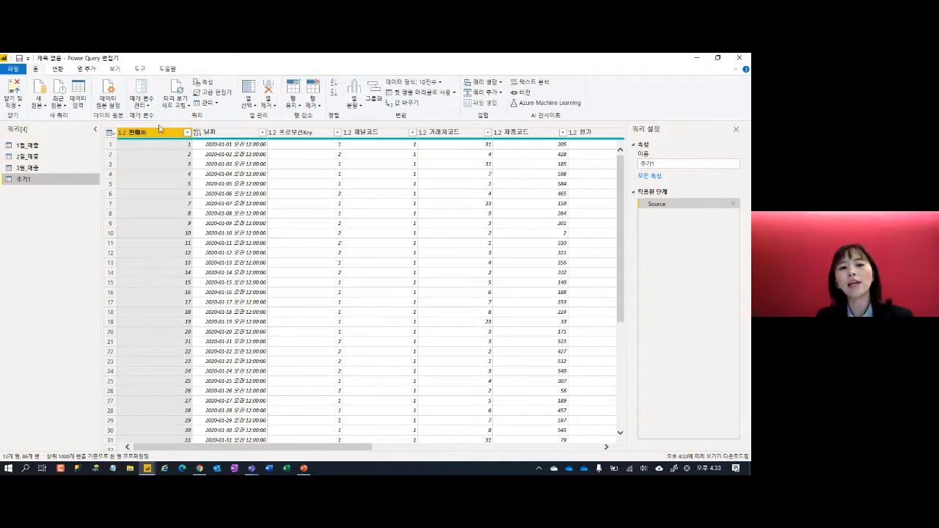
- Delete the combined query 추가1
right_click(58, 183)
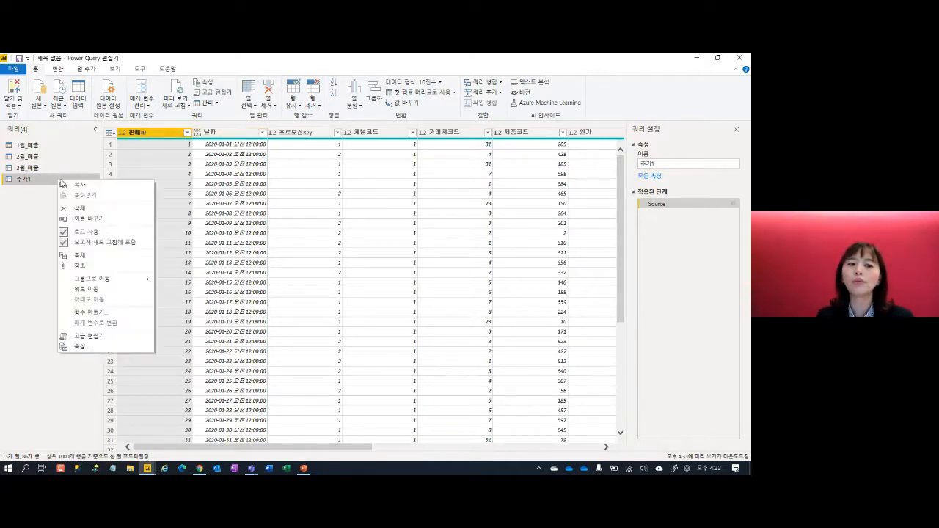
click(112, 211)
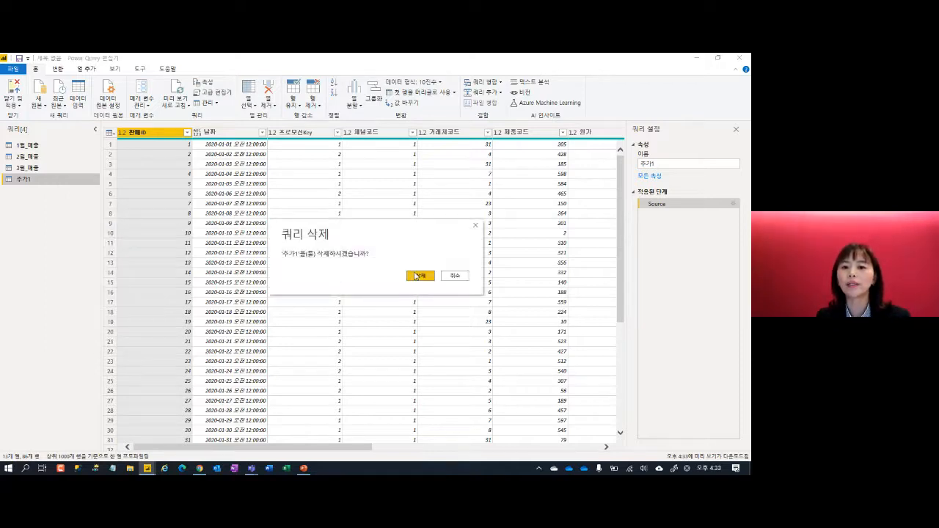
click(417, 276)
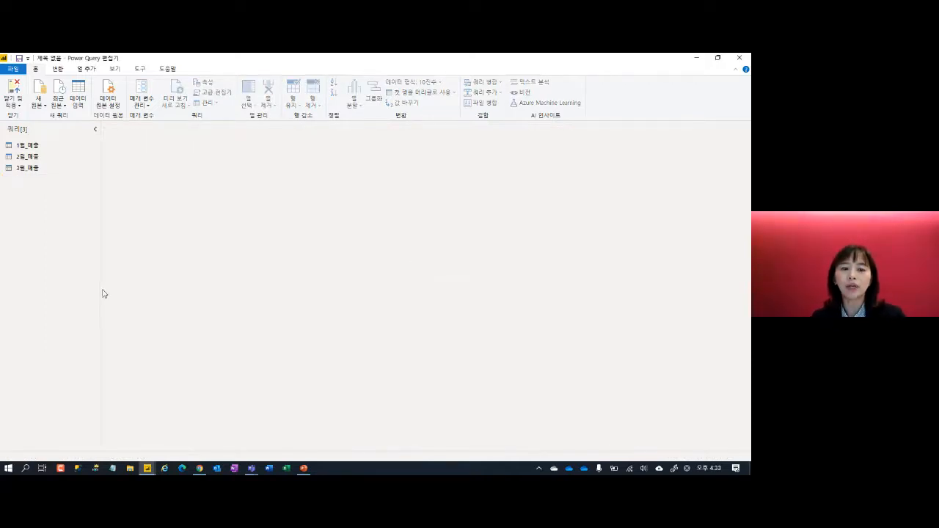
- Switch to Chrome and search Google for wikip in the new tab
click(200, 469)
click(127, 61)
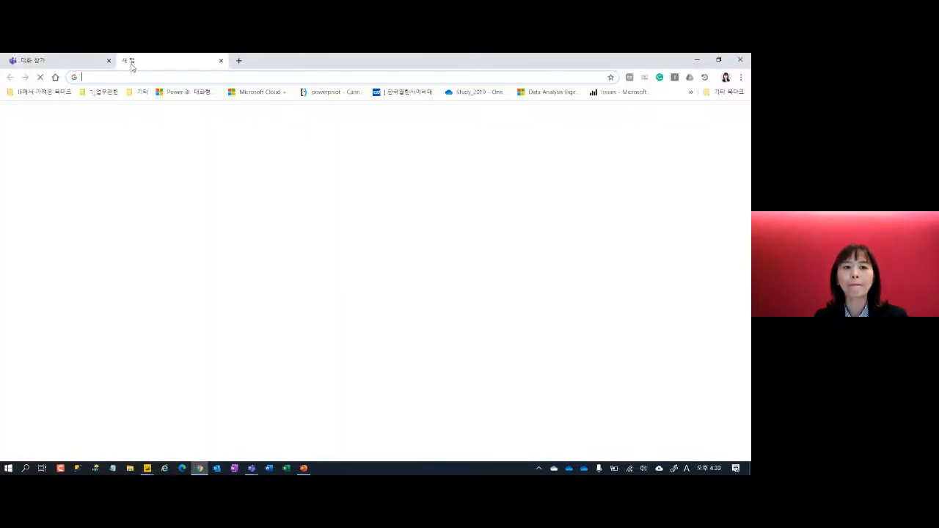
text(wik)
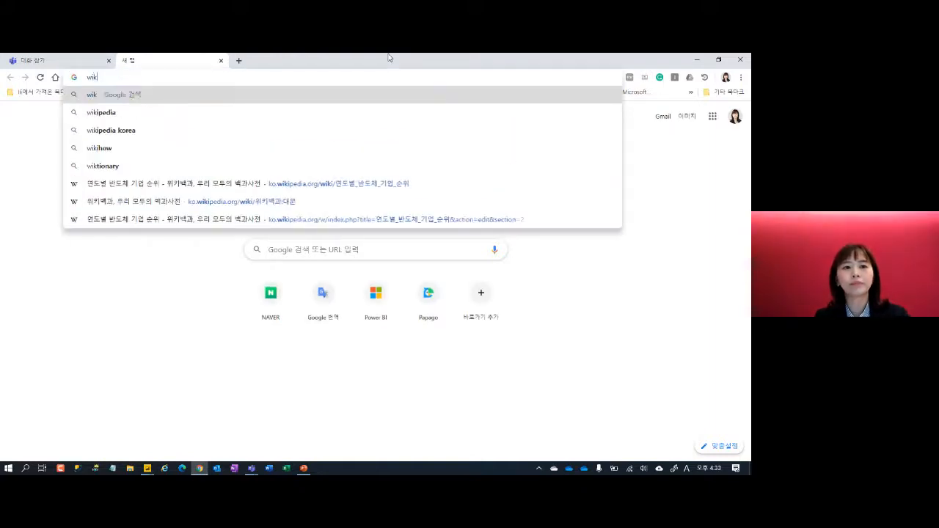
text(ip)
key(Return)
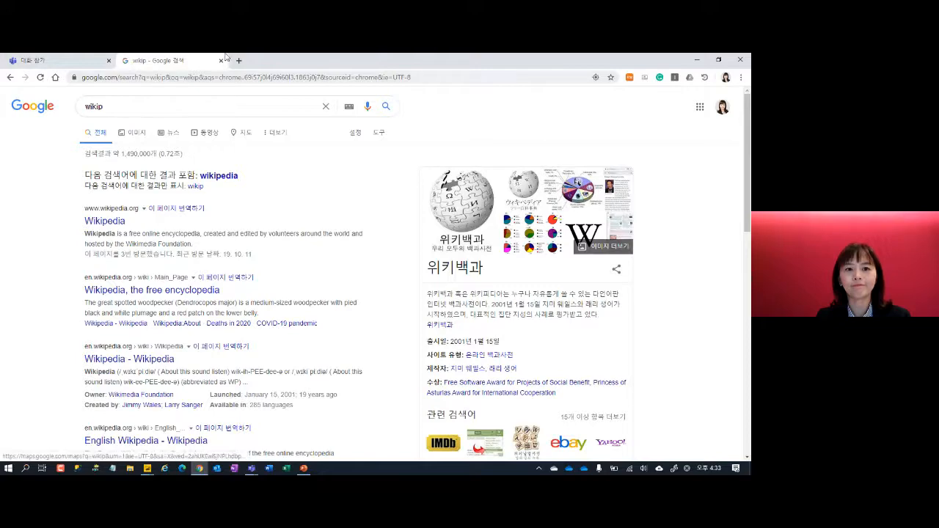
- Open the Korean Wikipedia page ko.wikipedia.org/wiki/연도별_반도체_기업_순위 from the copied link
click(234, 77)
text(https://ko.wikipedia.org/wiki/%EC%97%B0%EB%8F%84%EB%B3%84_%EB%B0%98%EB%8F%84%EC%B2%B4_%EA%B8%B0%EC%97%85_%EC%88%9C%EC%9C%84)
key(Return)
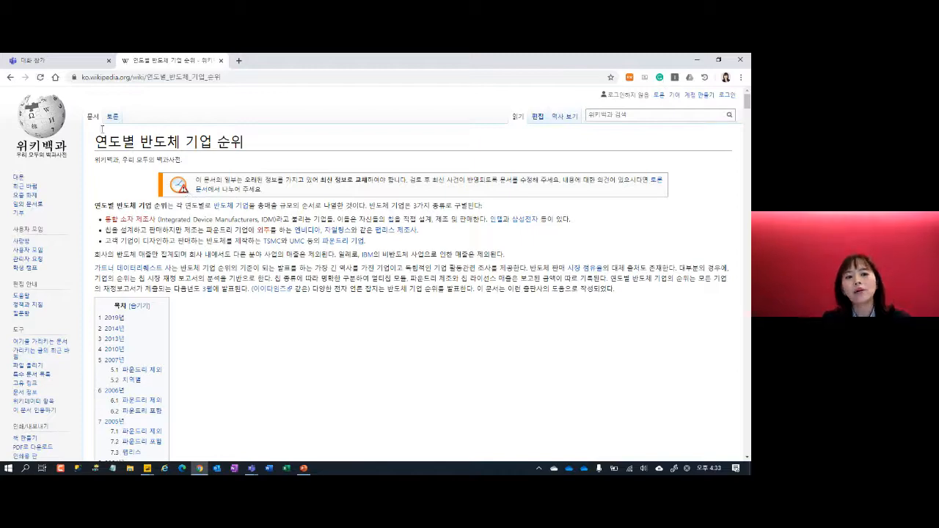
- Examine the semiconductor company ranking tables for 2019, 2014, 2013 and 2010 on the Wikipedia page
scroll(258, 304, down, 10)
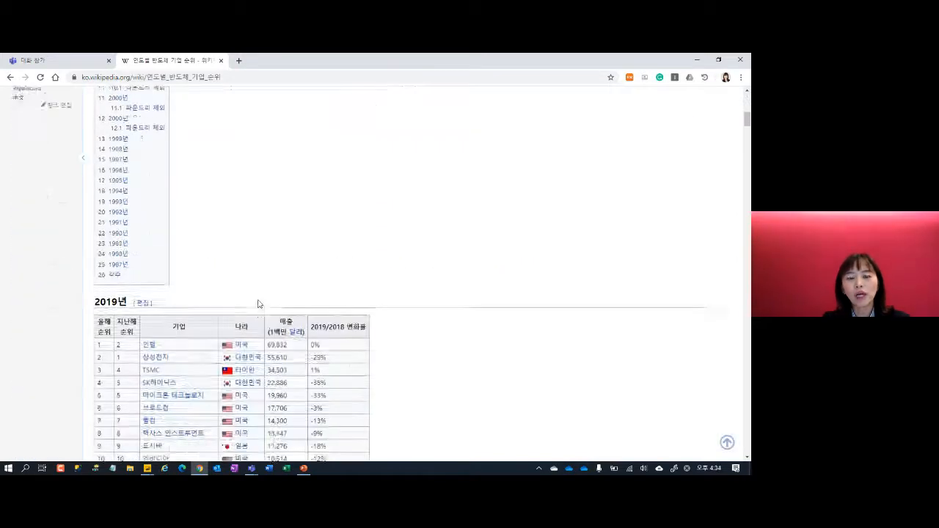
scroll(258, 305, down, 1)
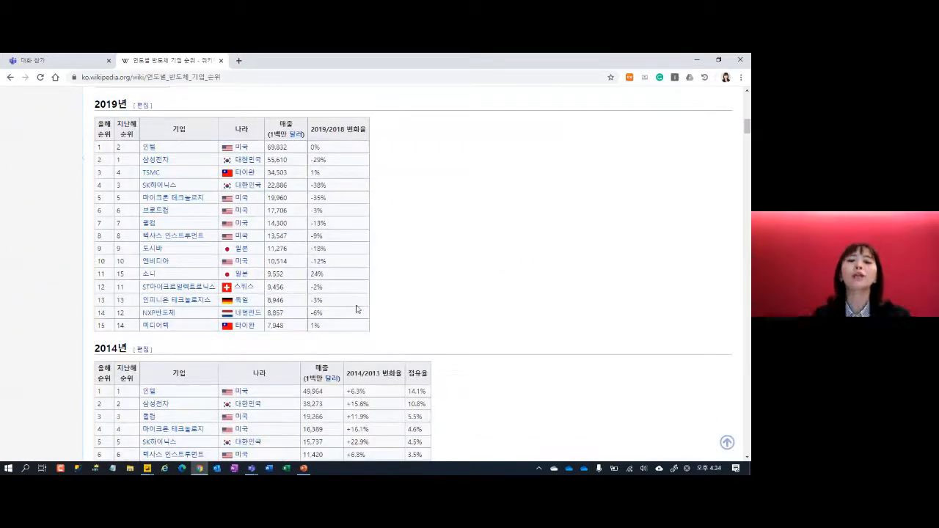
scroll(437, 294, down, 2)
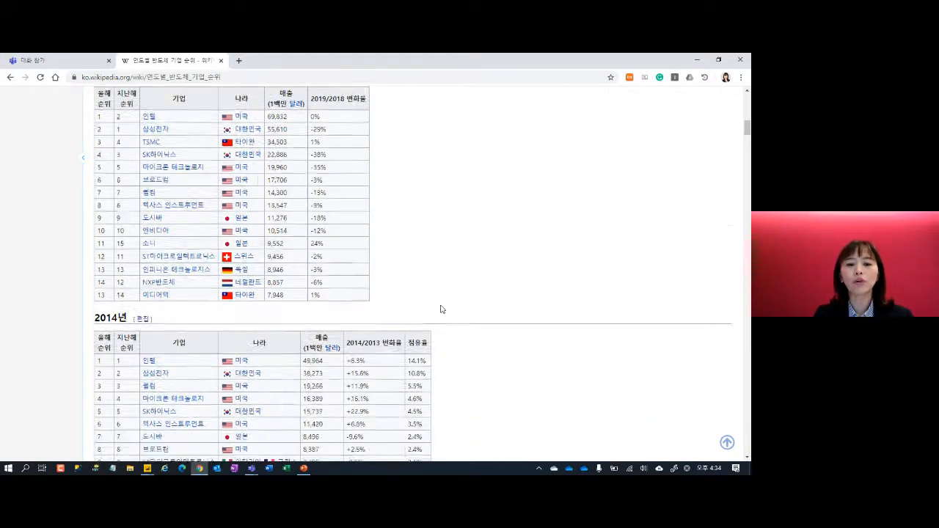
scroll(283, 279, up, 2)
scroll(212, 337, down, 15)
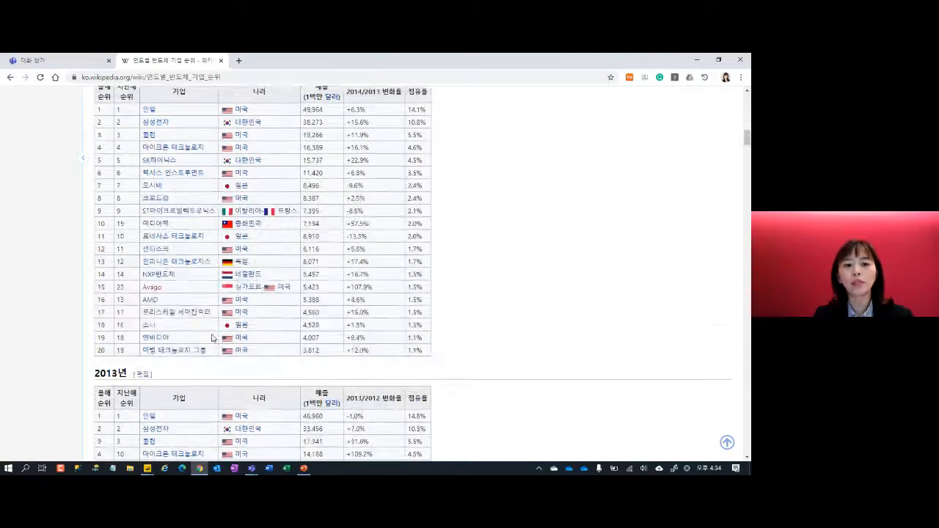
scroll(210, 338, up, 12)
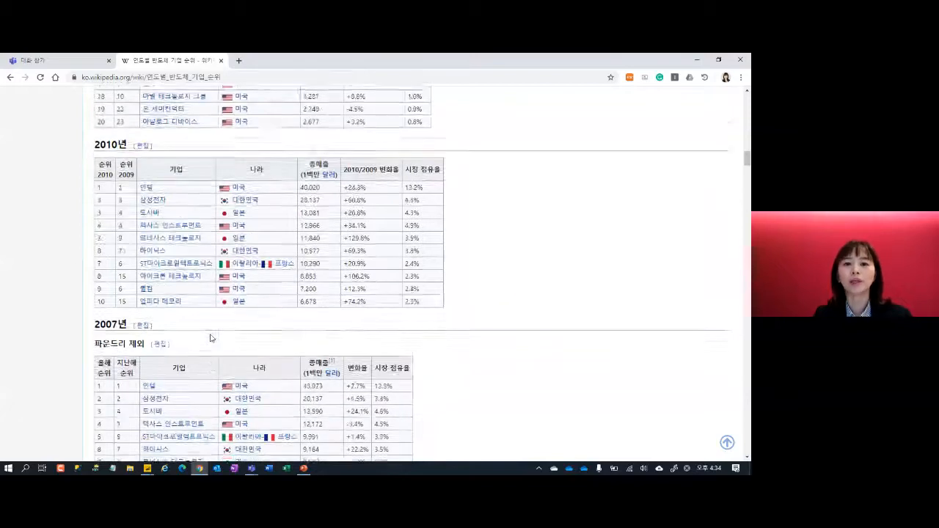
scroll(210, 338, up, 1)
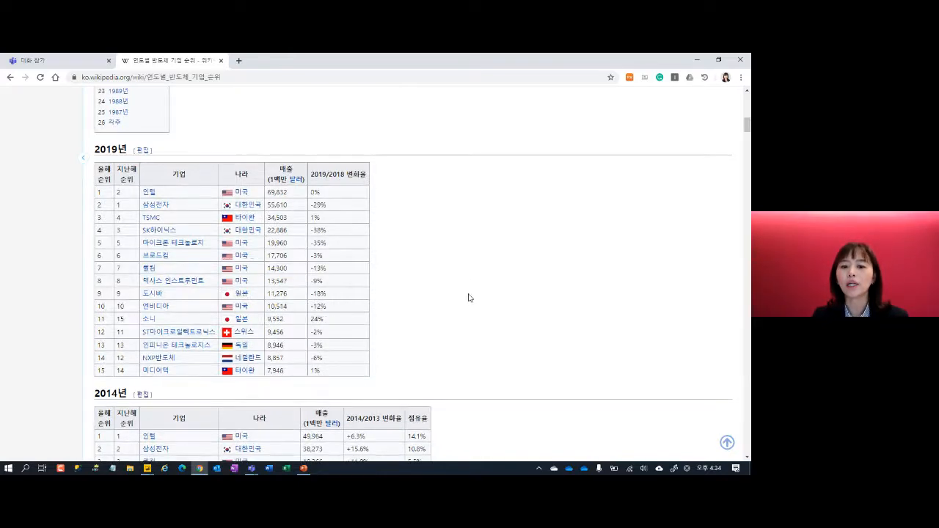
scroll(470, 293, down, 3)
scroll(374, 319, down, 4)
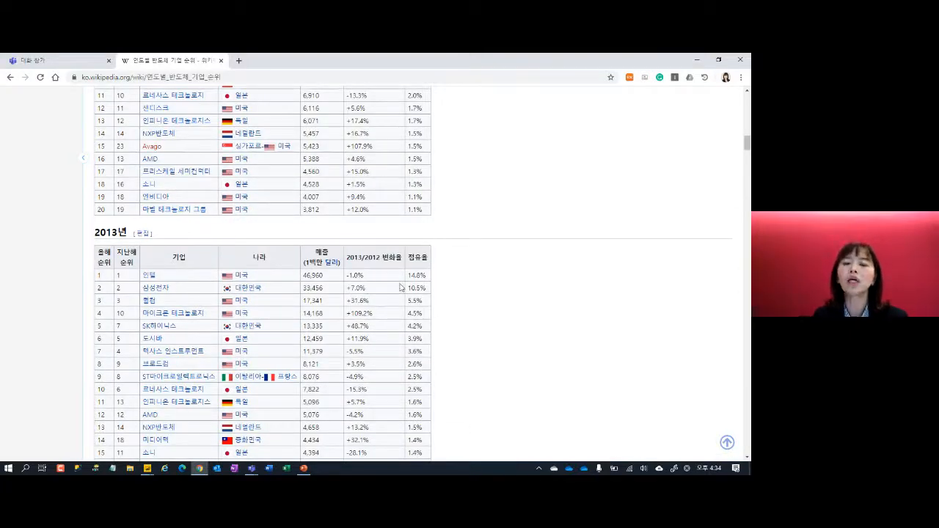
scroll(400, 284, up, 7)
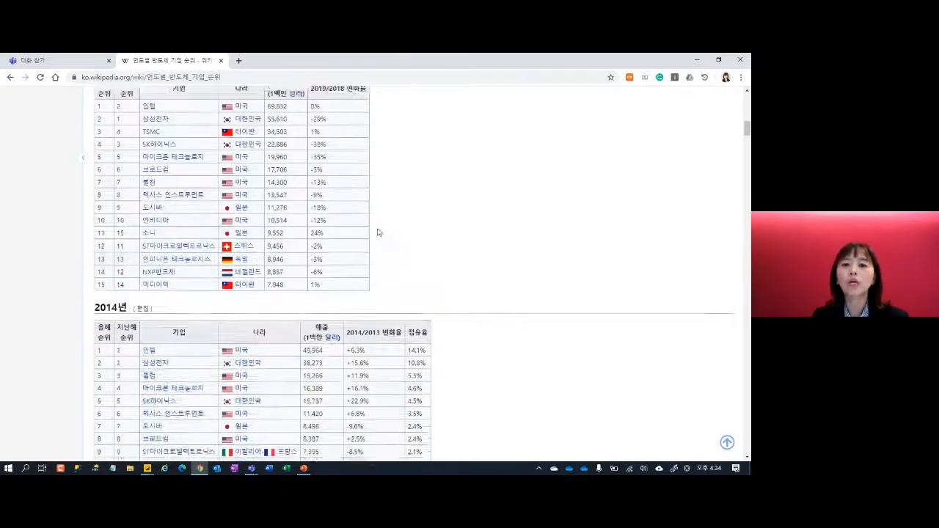
scroll(441, 357, down, 3)
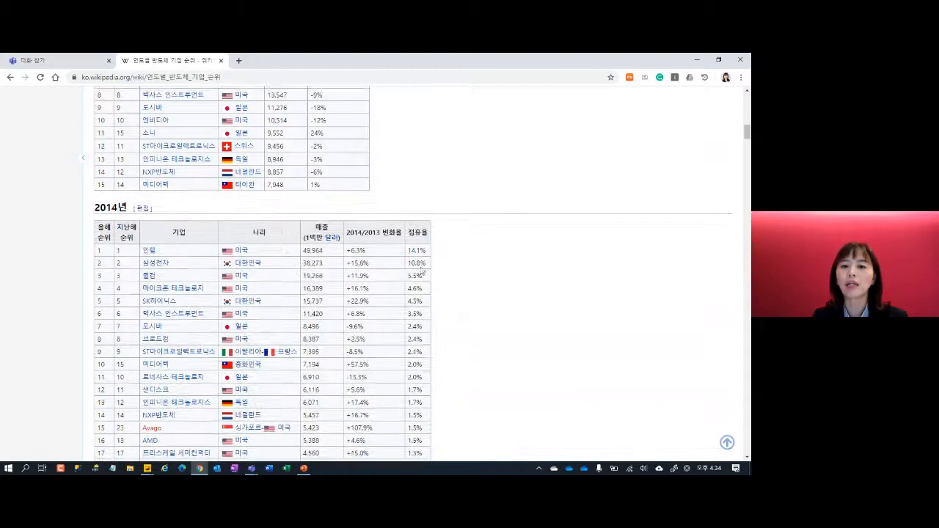
scroll(414, 375, down, 15)
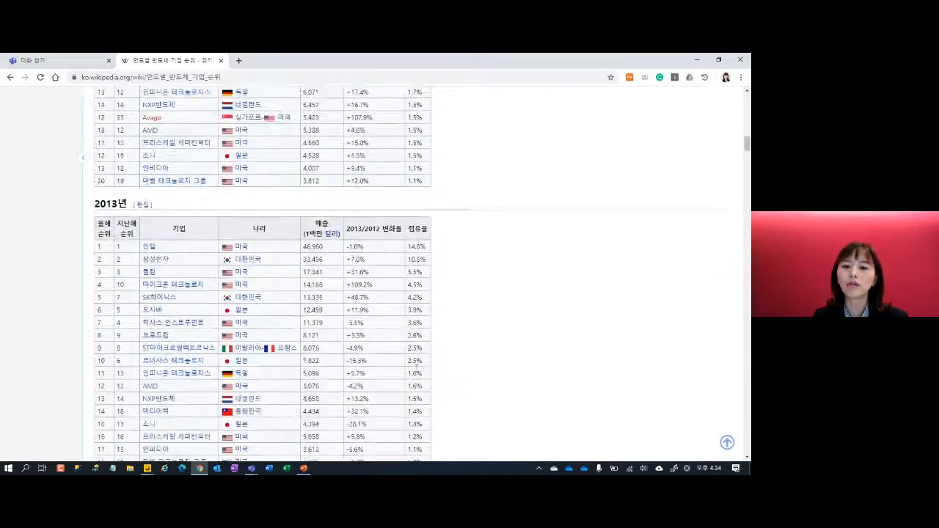
scroll(430, 367, down, 1)
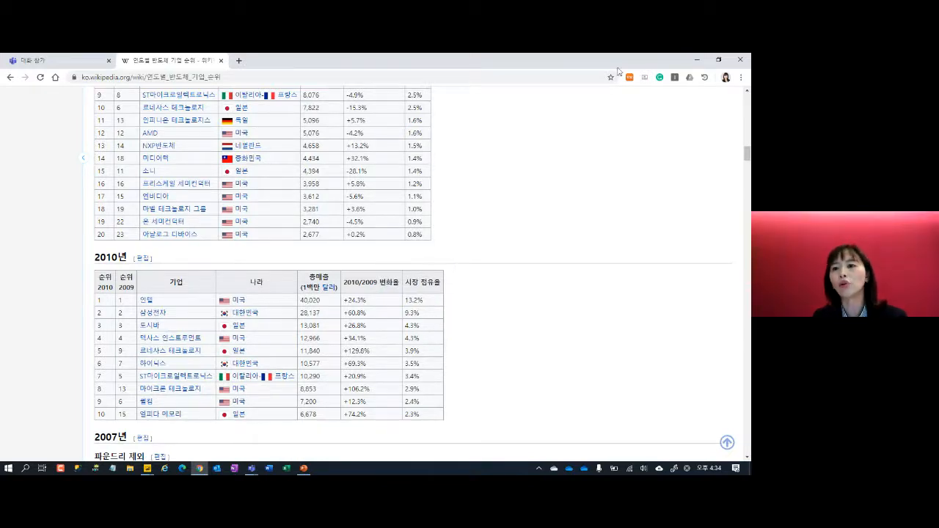
- Return to the Power Query editor and connect to a new web source using the copied Wikipedia address
click(697, 59)
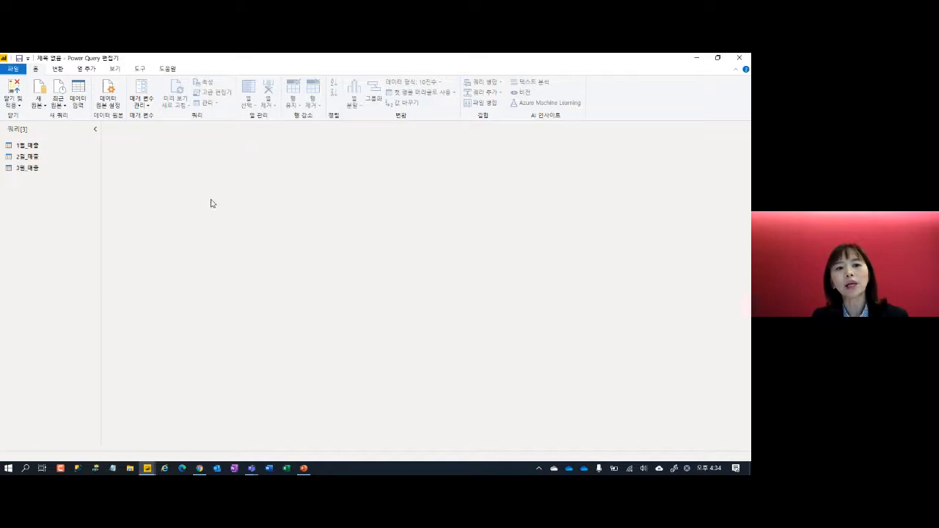
click(43, 106)
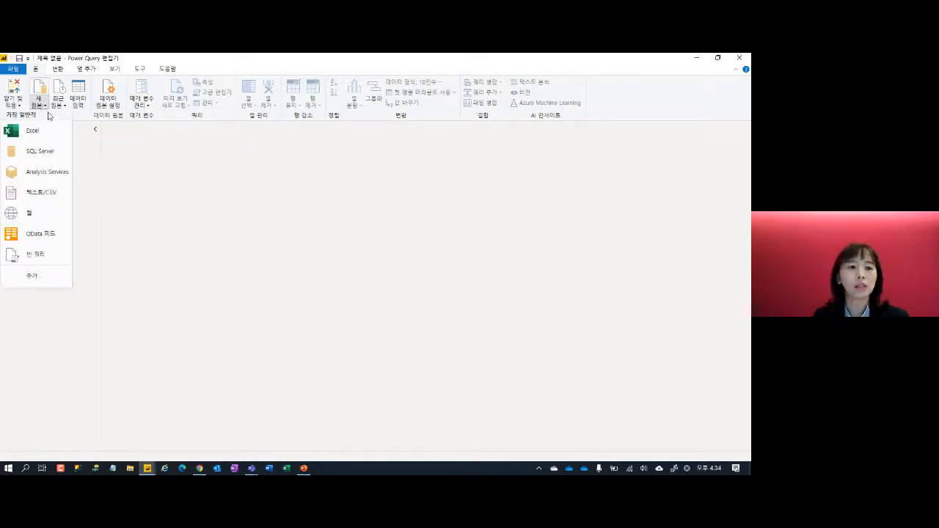
click(42, 214)
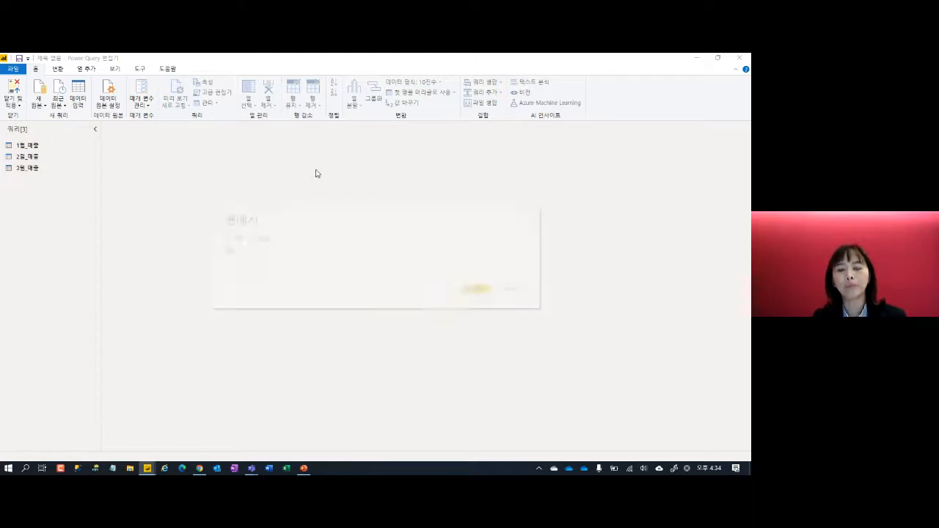
key(ctrl+v)
click(476, 290)
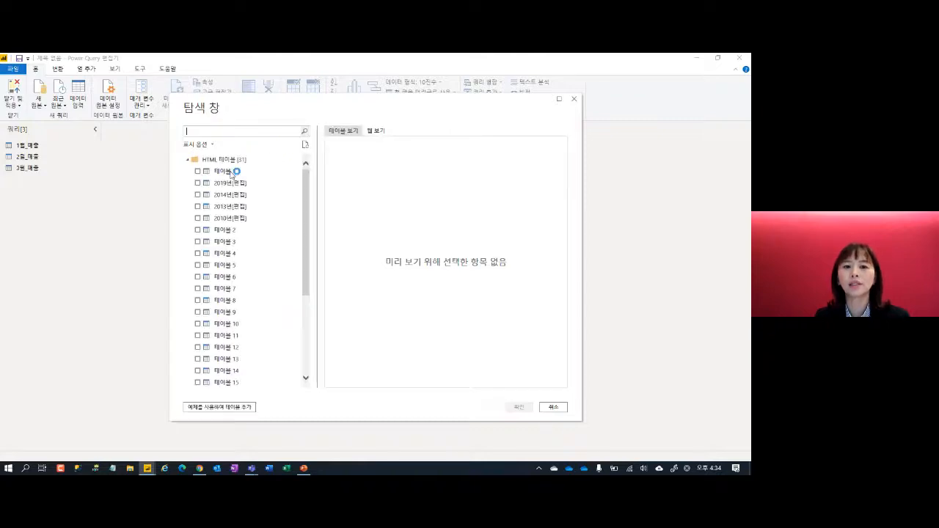
- Select the 2019년[편집], 2014년[편집], 2013년[편집] and 2010년[편집] web tables and load them as queries
click(198, 183)
click(197, 195)
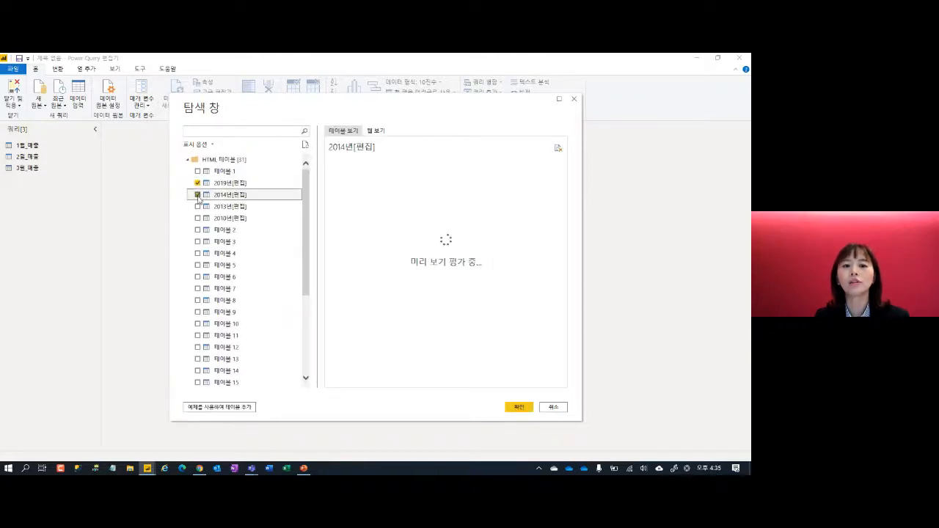
click(197, 206)
click(197, 218)
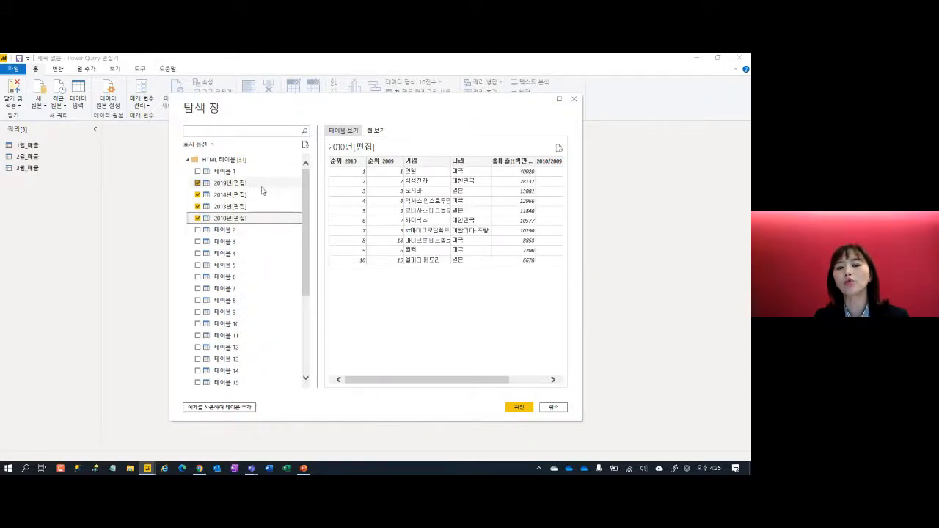
click(519, 408)
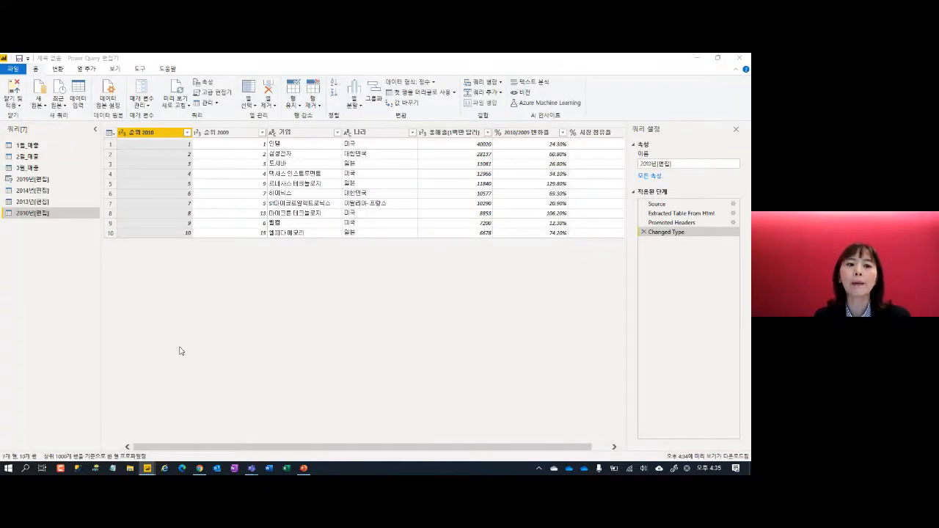
- Append the 2014, 2013 and 2010 ranking tables to the 2019 table as a new query using the three-or-more-tables option
click(35, 179)
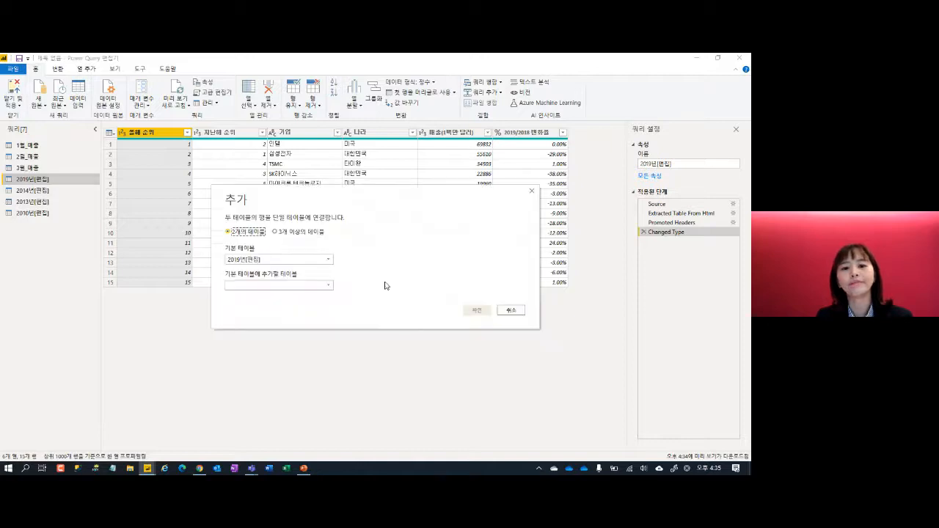
click(299, 232)
click(250, 300)
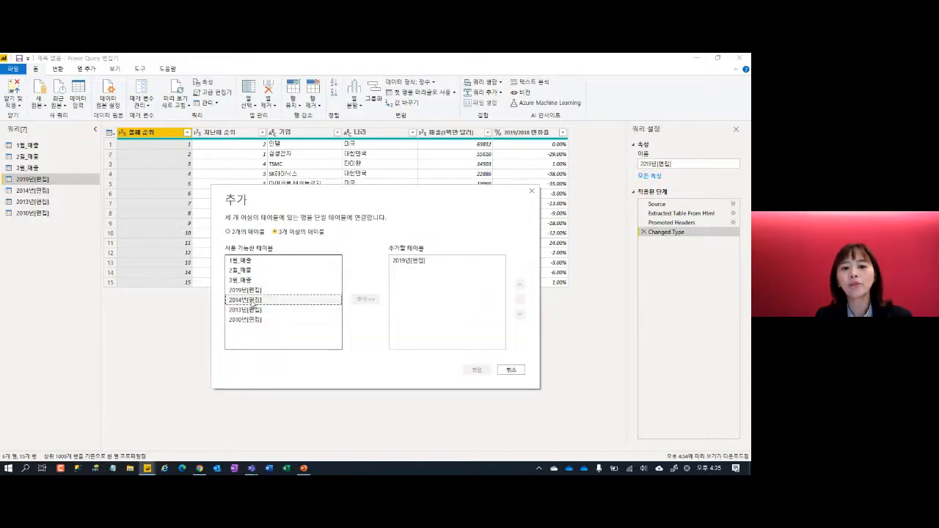
shift+click(250, 319)
click(366, 299)
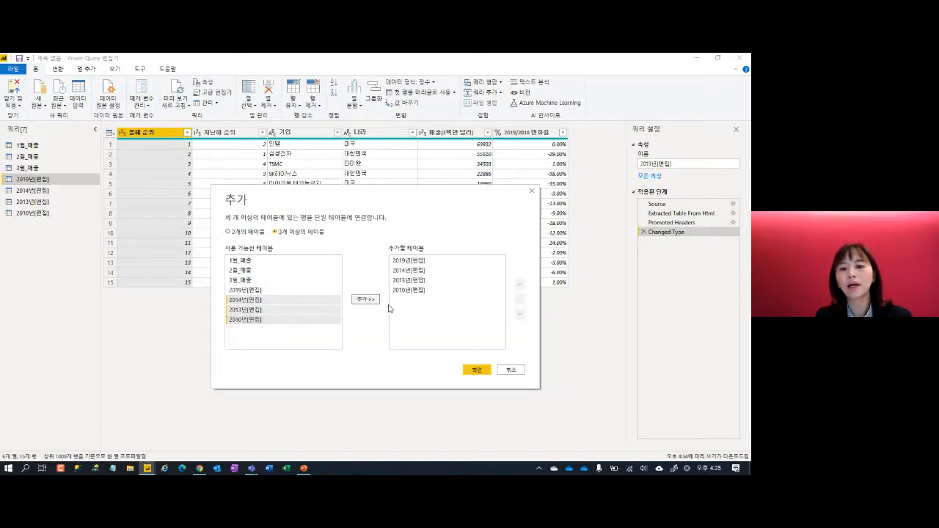
click(481, 371)
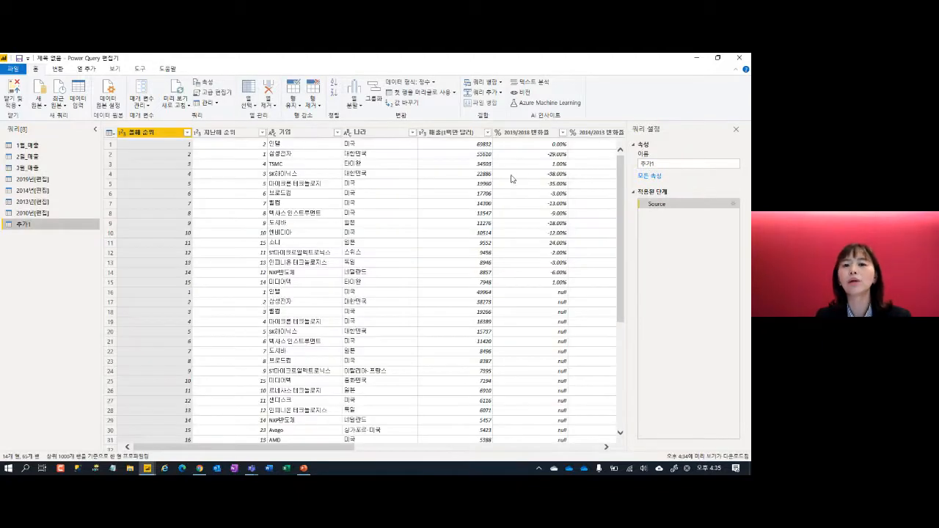
- Review the year-specific change-rate and rank columns of the appended query 추가1 and delete the query
click(549, 449)
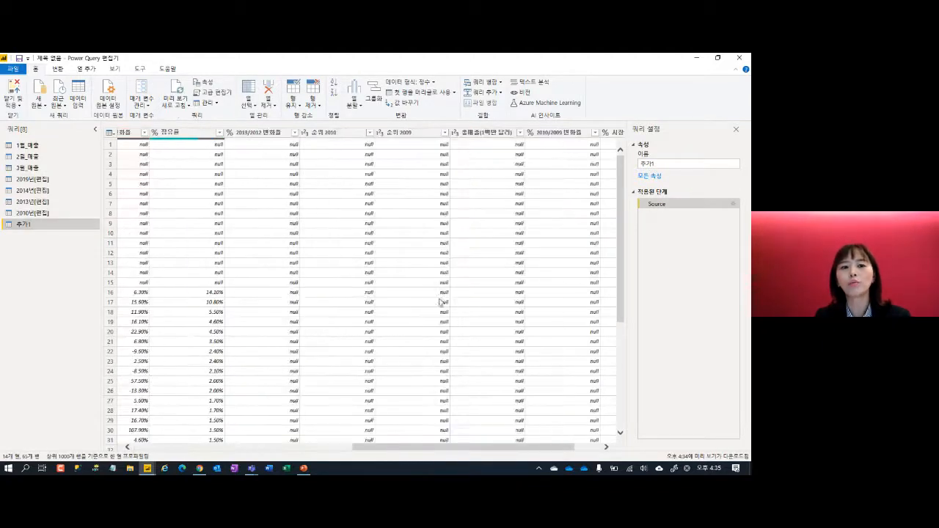
click(260, 135)
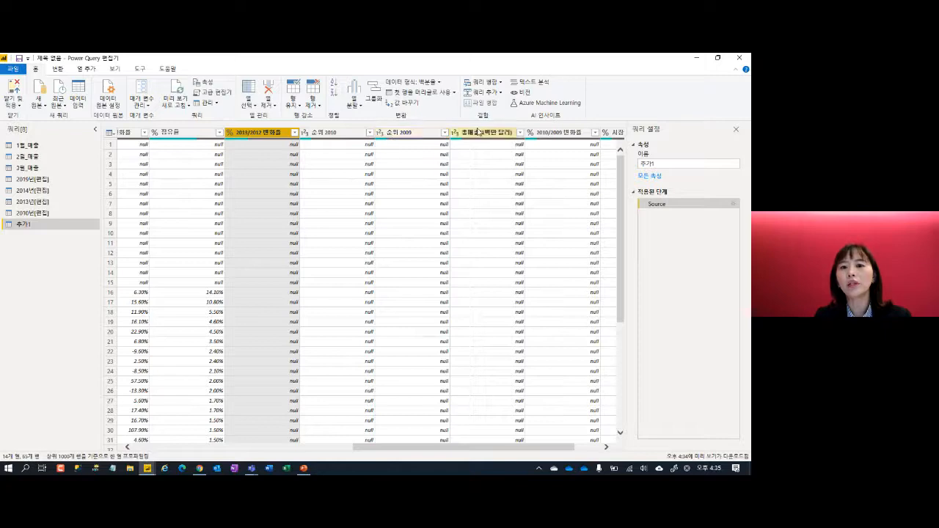
click(549, 135)
drag(526, 448, 438, 449)
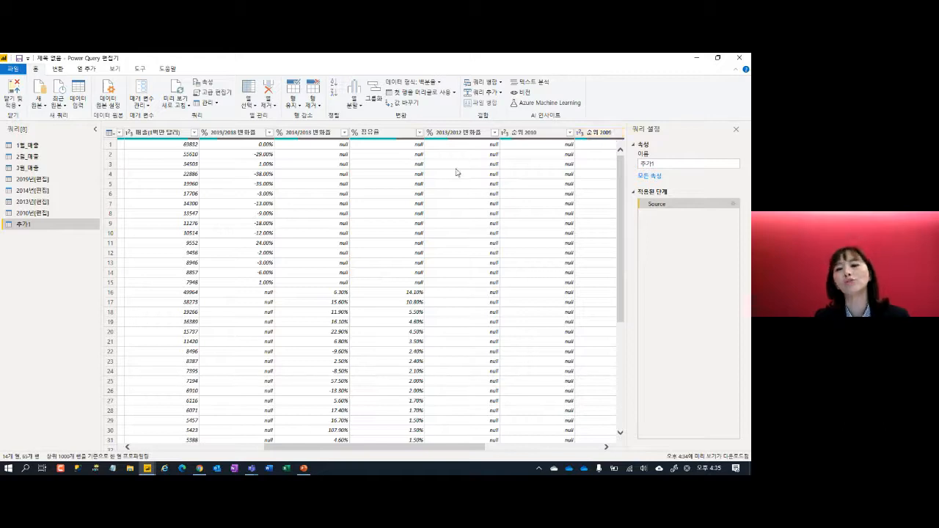
right_click(55, 228)
click(103, 261)
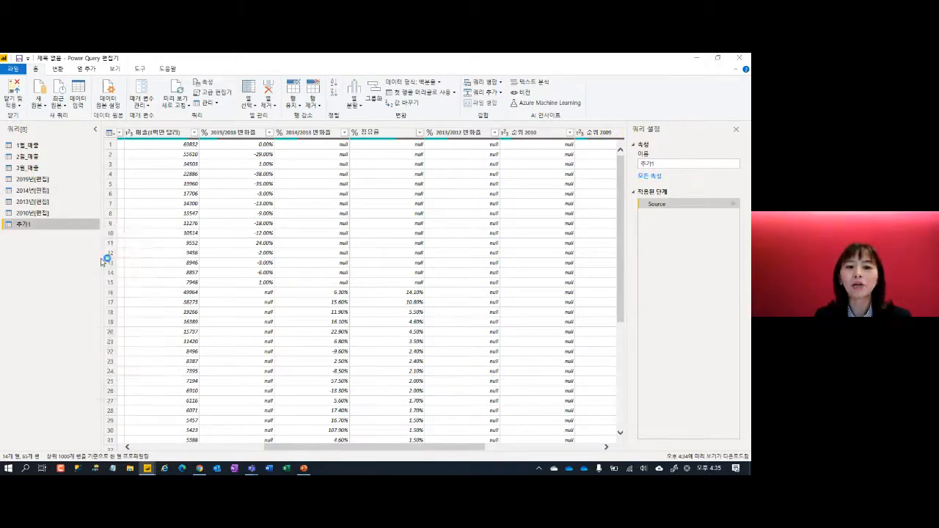
click(421, 276)
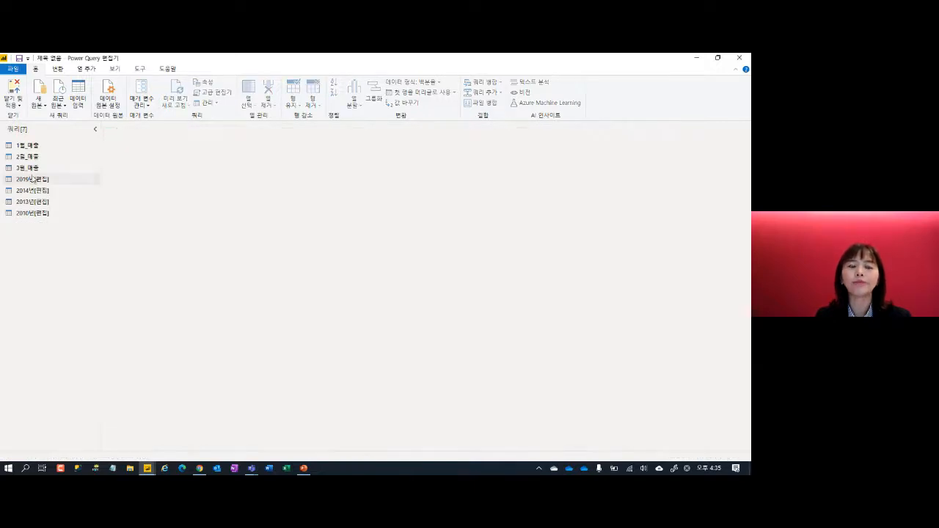
- Compare the column headers of the 2019, 2014, 2013 and 2010 queries and examine the 2019 query's applied steps
click(40, 180)
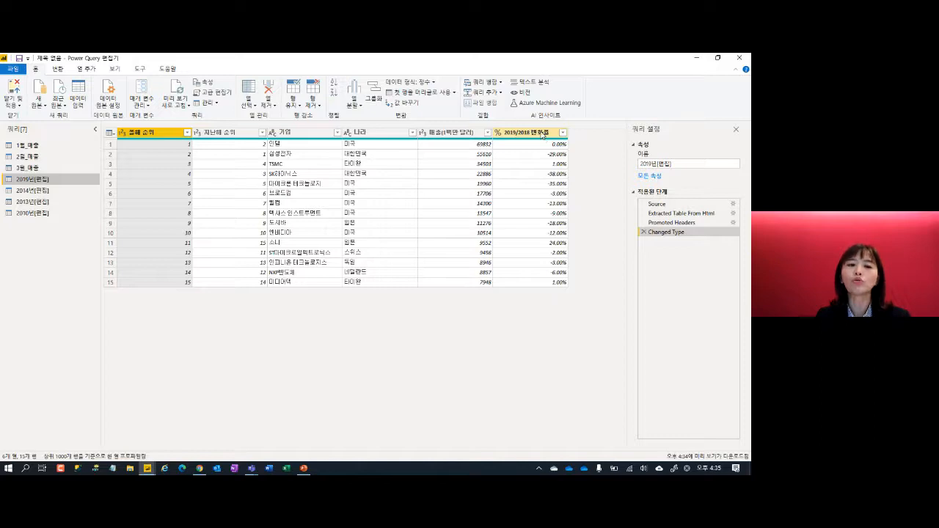
click(49, 190)
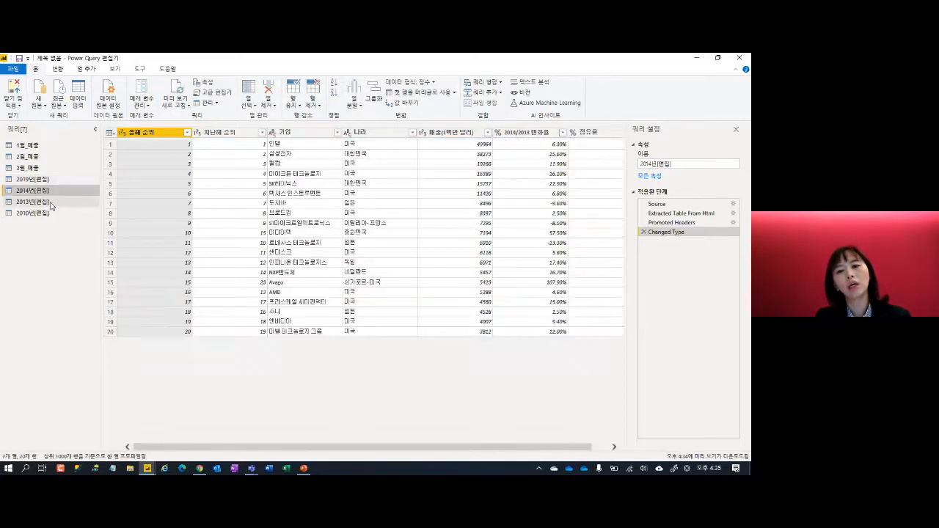
click(51, 204)
click(52, 214)
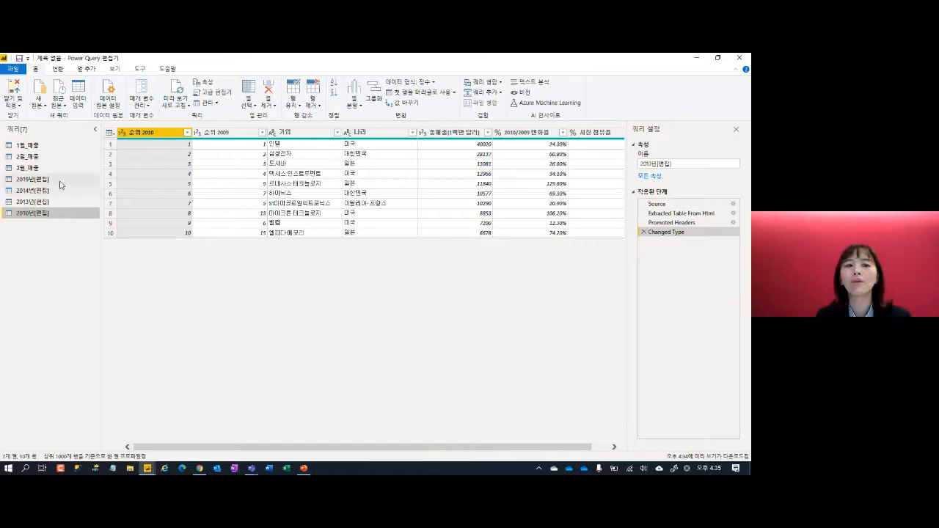
click(62, 181)
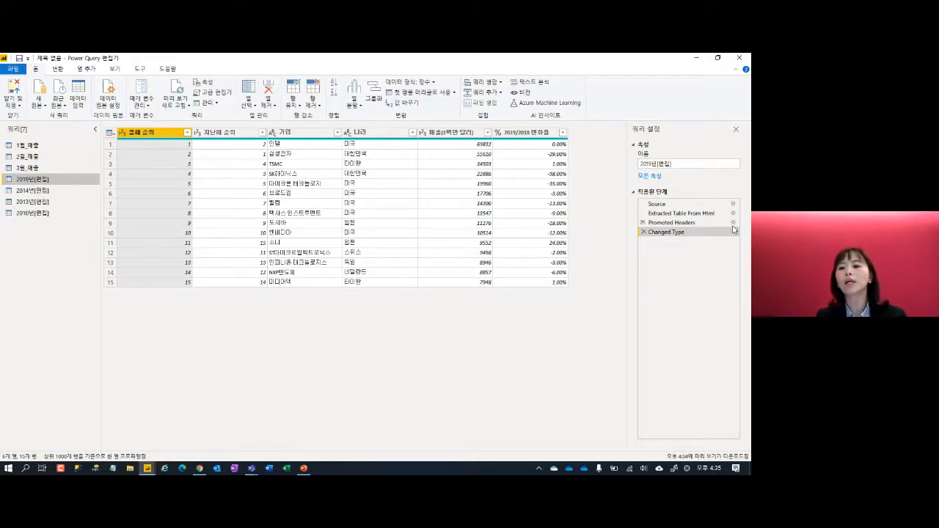
click(680, 208)
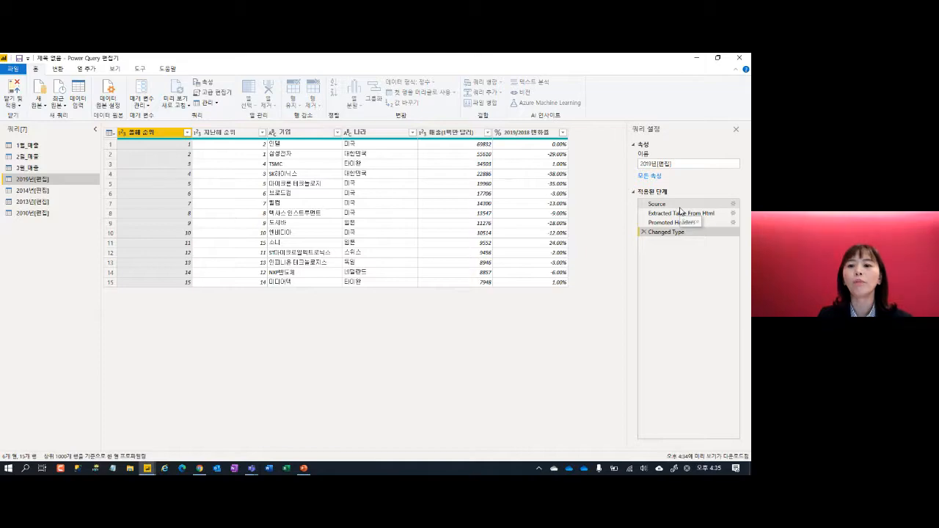
click(676, 214)
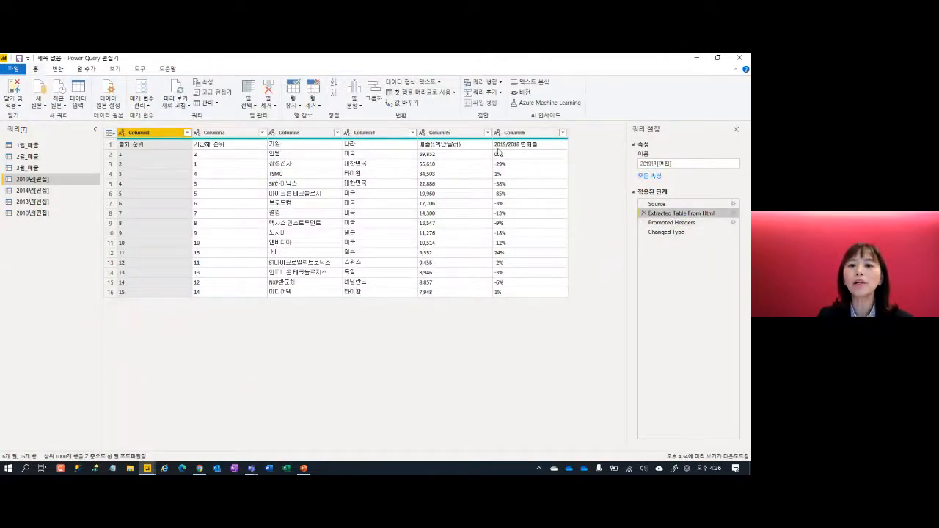
click(687, 222)
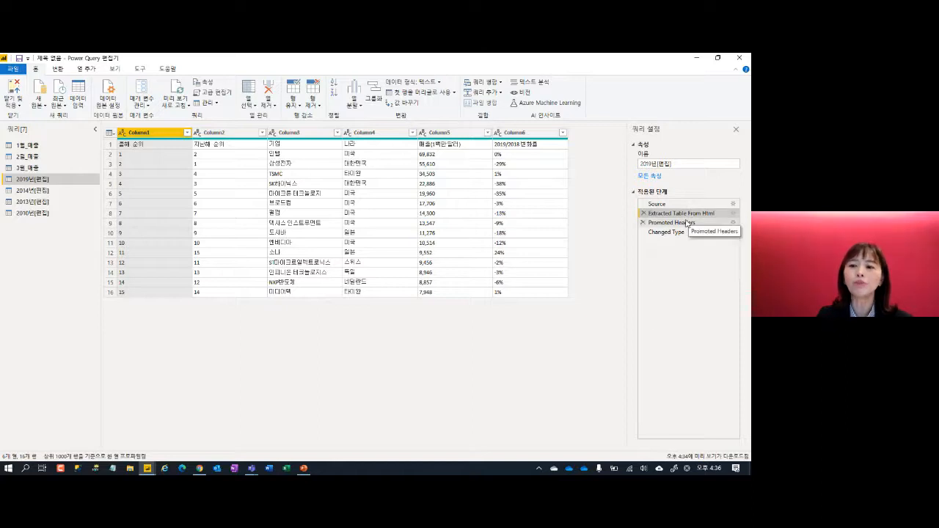
click(688, 233)
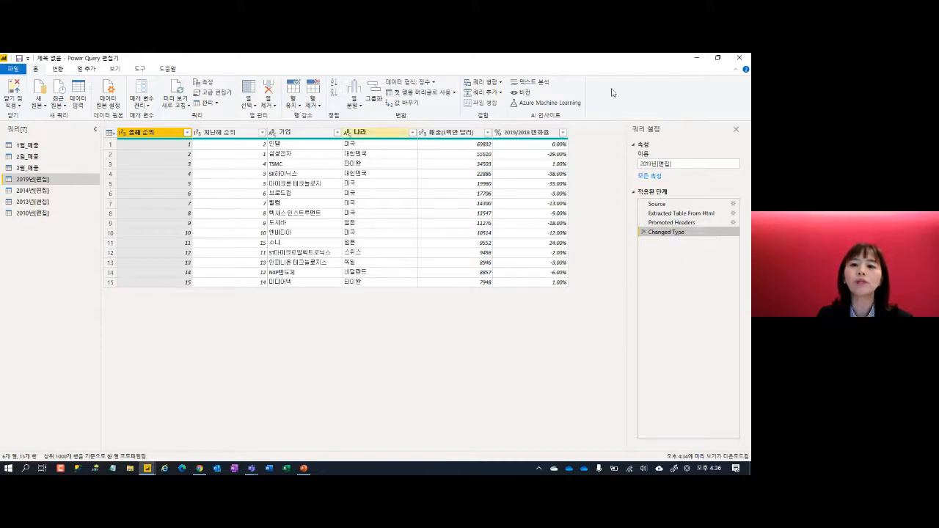
- Remove the Changed Type and Promoted Headers steps from the 2019년[편집] and 2014년[편집] queries
click(643, 232)
click(644, 222)
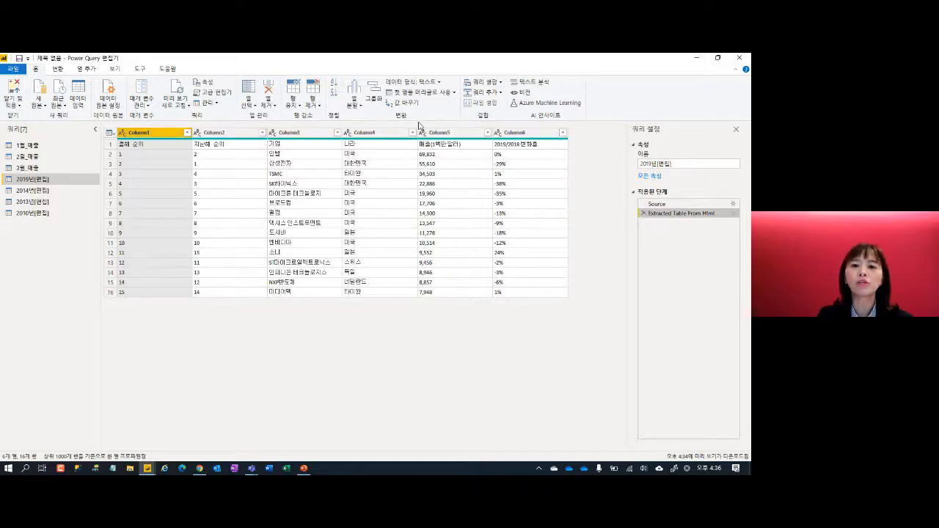
click(32, 190)
click(644, 231)
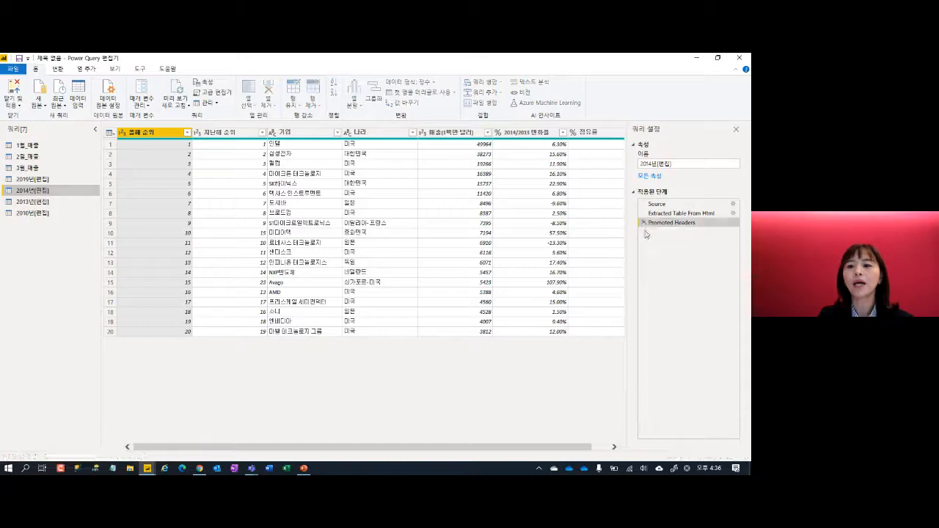
click(644, 222)
- Remove the Changed Type and Promoted Headers steps from the 2013년[편집] and 2010년[편집] queries
click(35, 202)
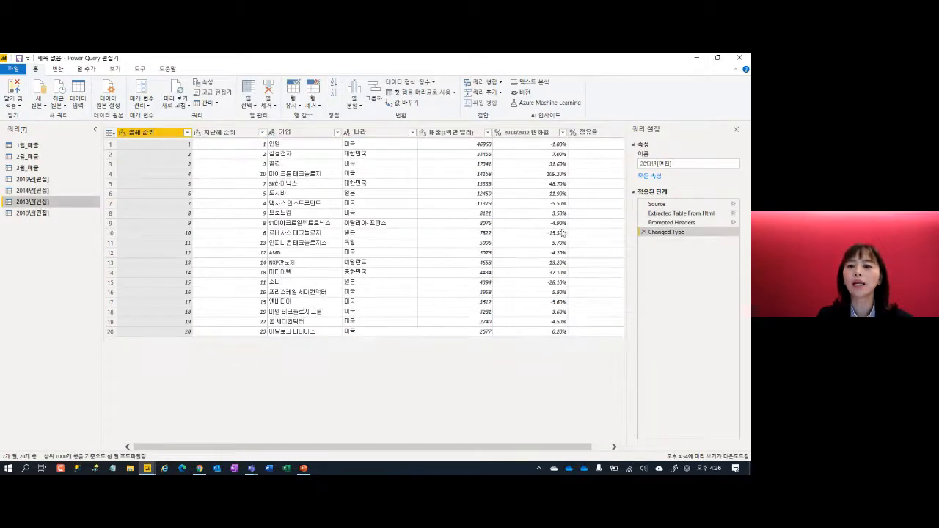
click(644, 232)
click(644, 223)
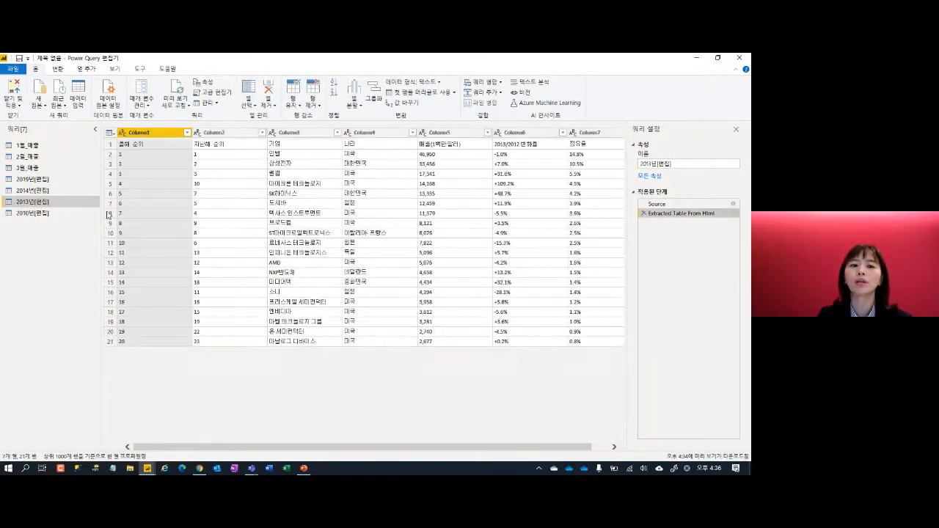
click(32, 213)
click(644, 232)
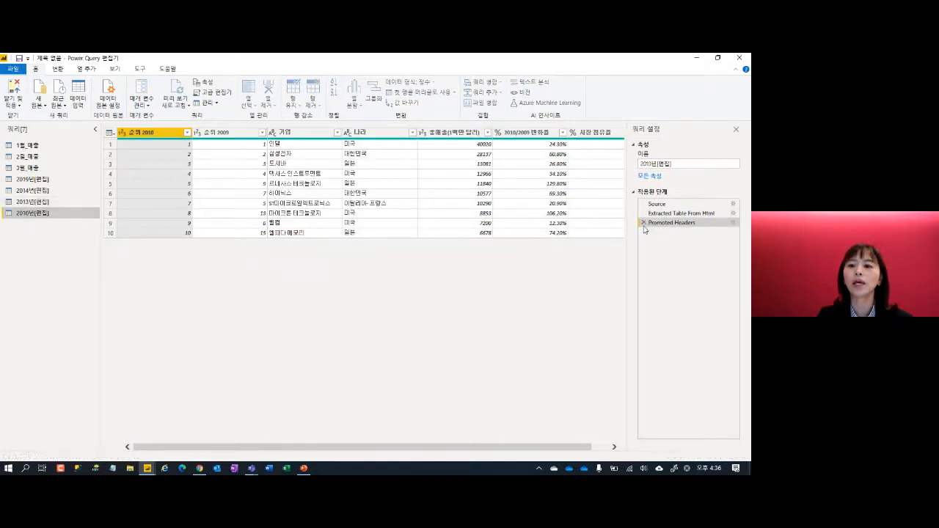
click(644, 222)
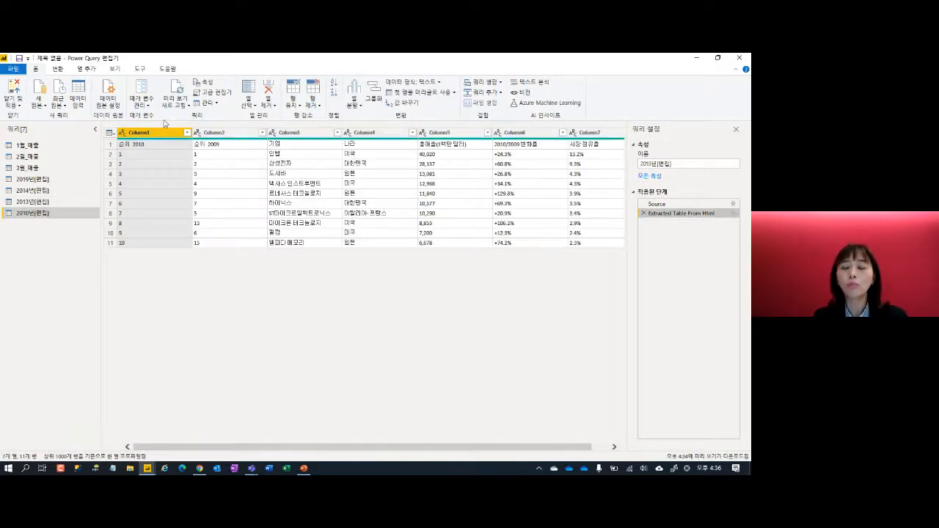
- Append the 2019, 2014, 2013 and 2010 tables with their generic column names into a new query
click(47, 184)
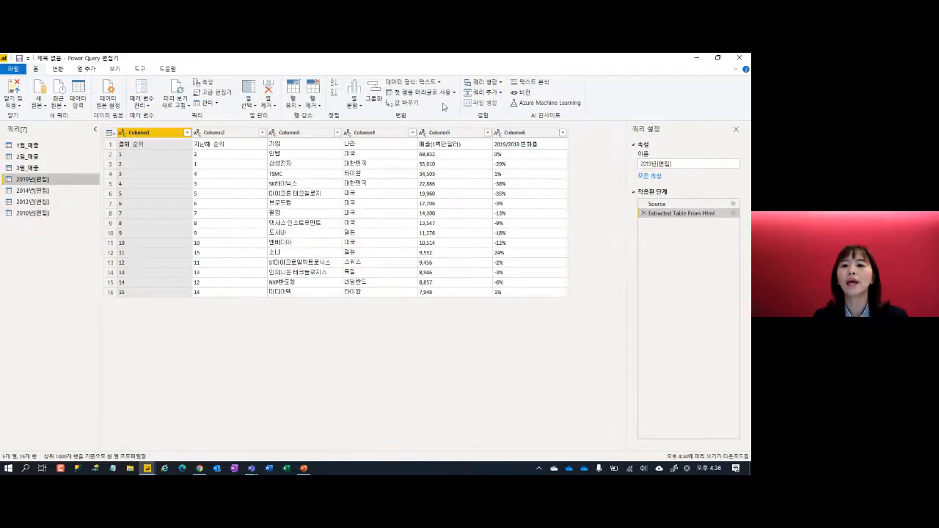
click(483, 92)
click(482, 116)
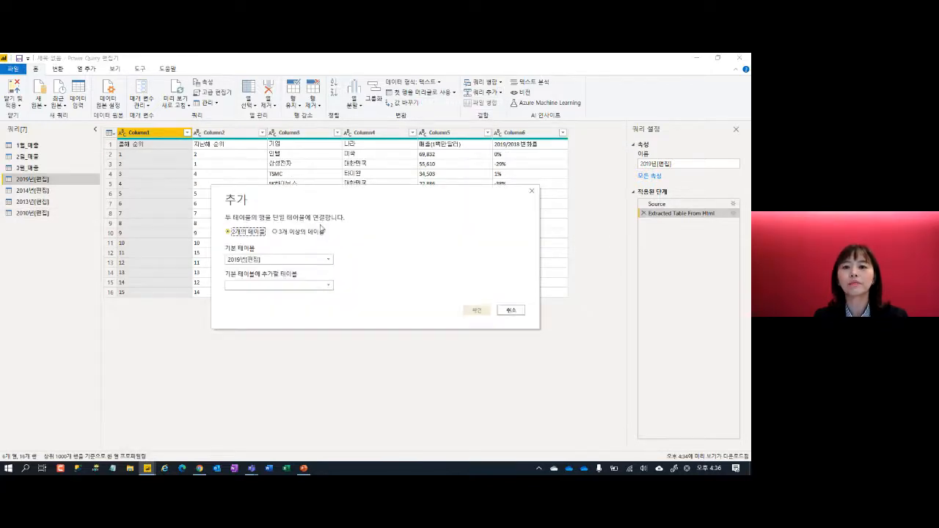
click(321, 230)
click(254, 300)
shift+click(261, 320)
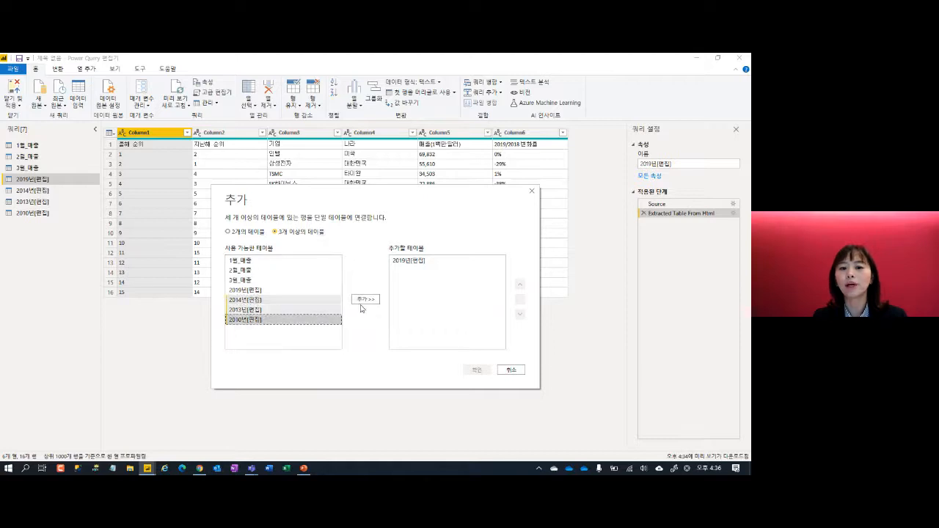
click(374, 299)
click(477, 370)
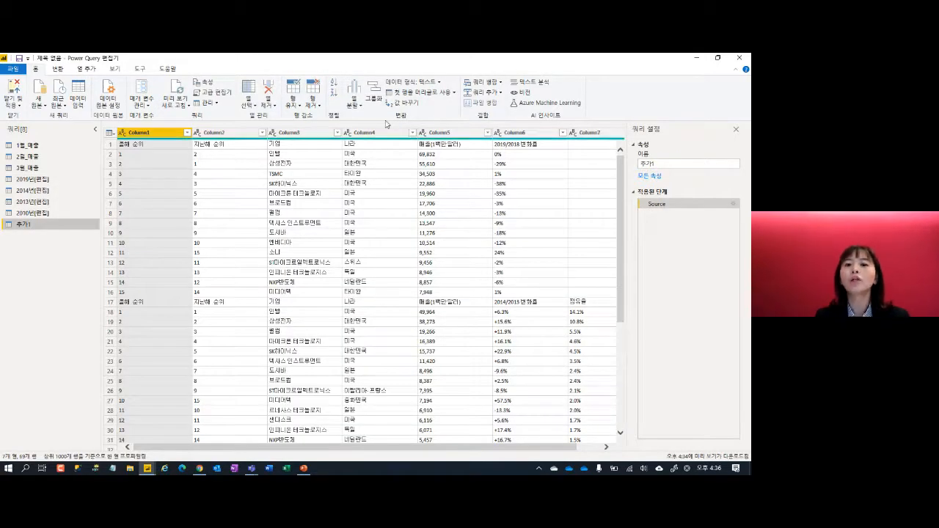
- Use the first row as headers in the appended query 추가1 and check the combined rows
click(414, 93)
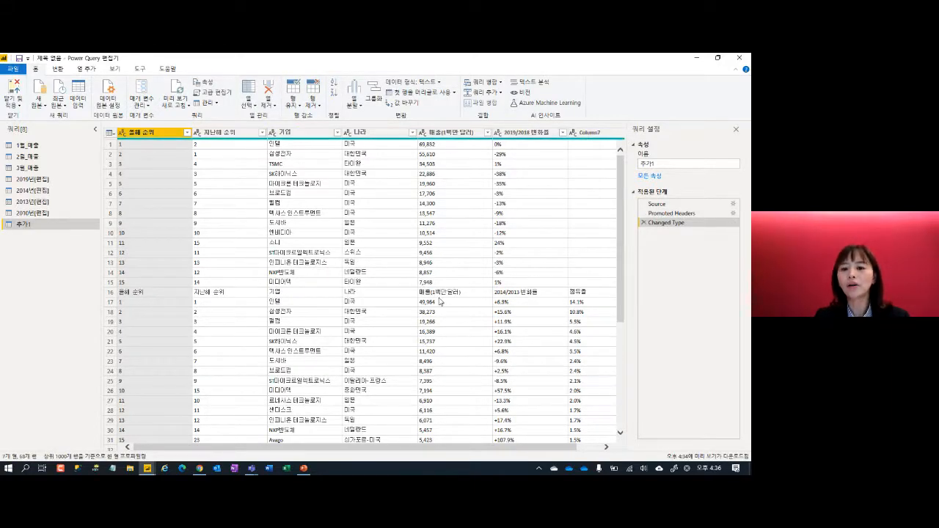
scroll(441, 301, down, 7)
scroll(443, 300, up, 7)
scroll(444, 295, up, 1)
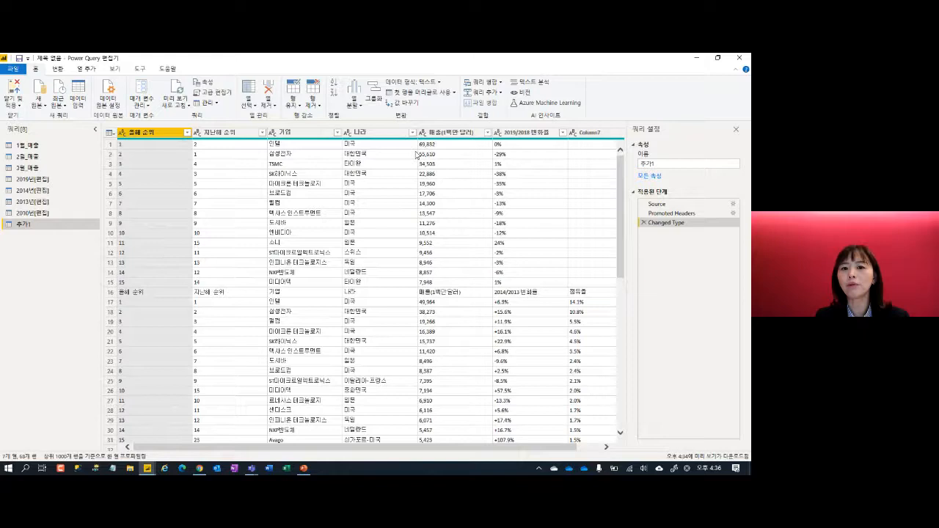
- Filter the 나라 column to exclude the repeated header rows with the value 나라
click(413, 132)
click(290, 240)
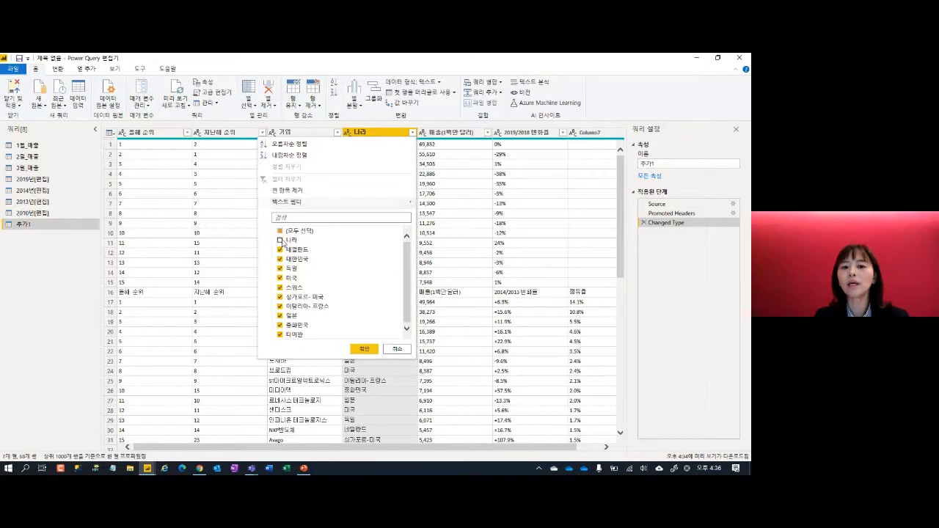
click(365, 349)
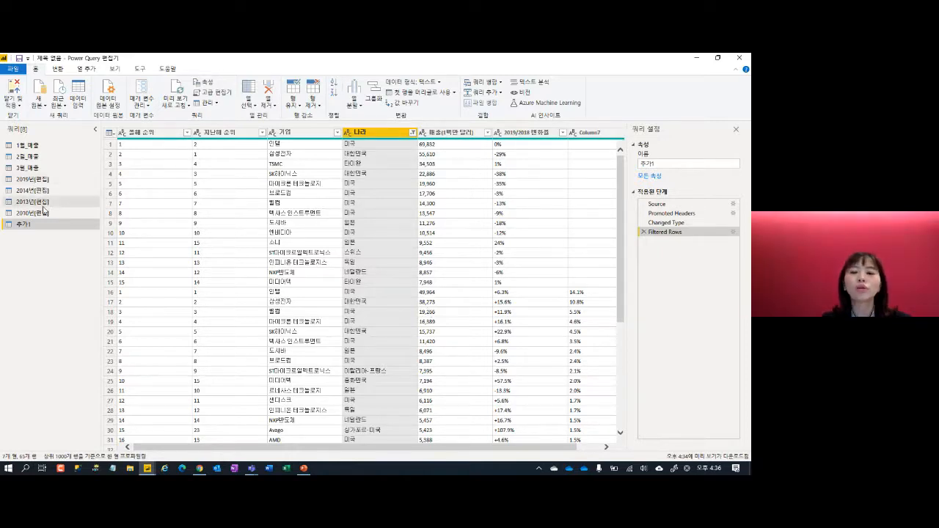
- Delete the four yearly queries 2019년[편집] to 2010년[편집] together with the appended query 추가1
click(33, 179)
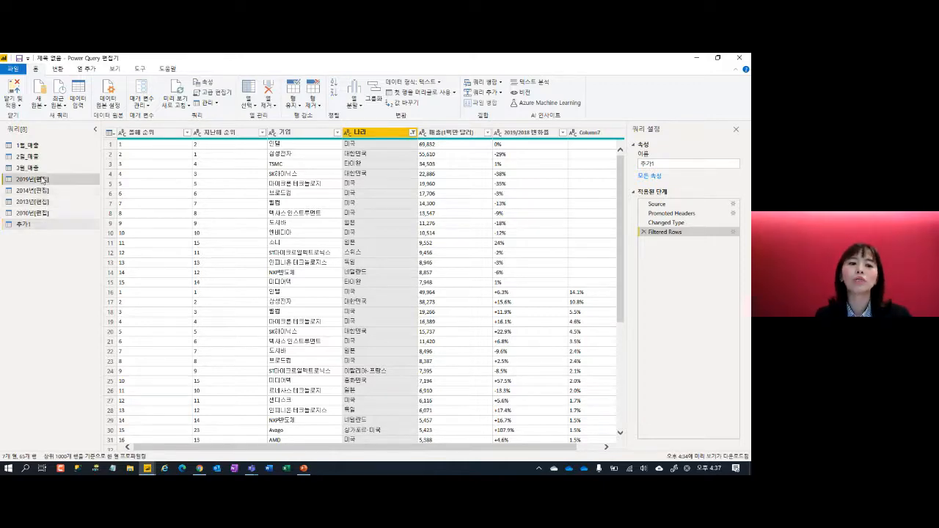
shift+click(27, 223)
right_click(56, 205)
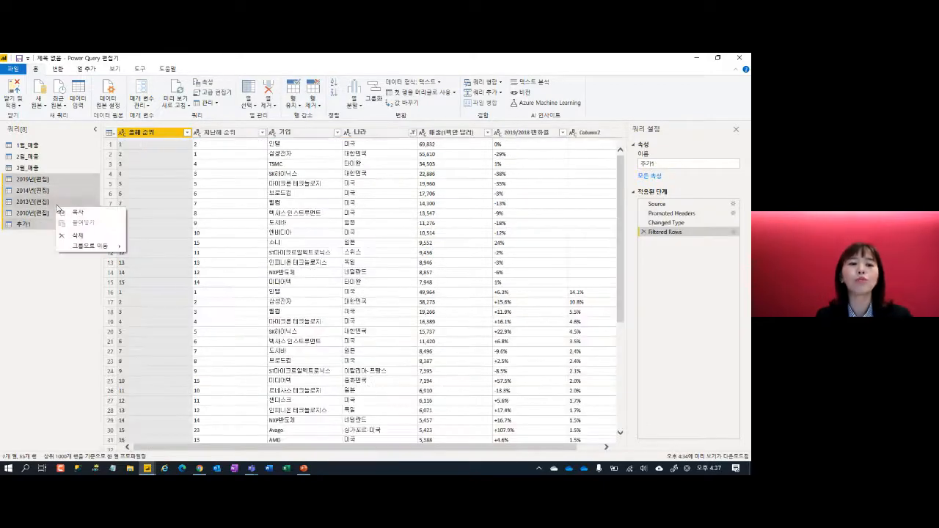
click(96, 237)
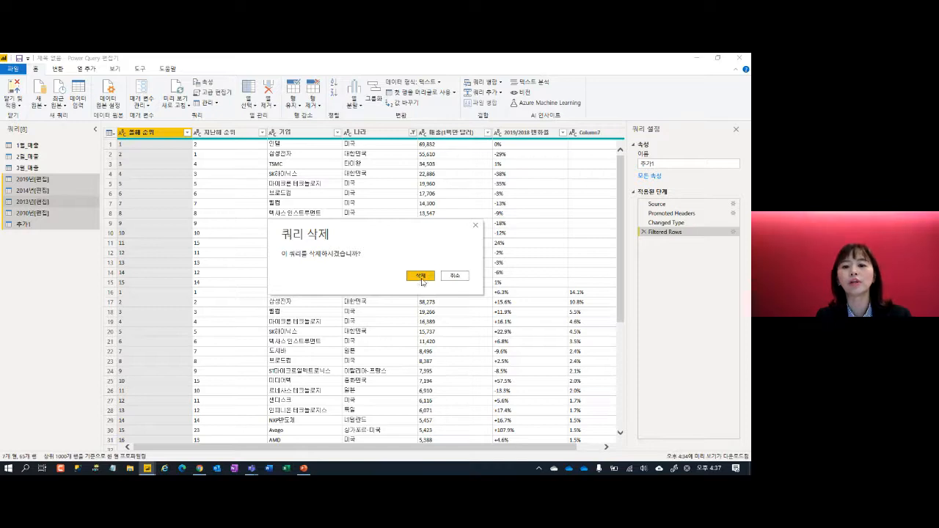
click(416, 273)
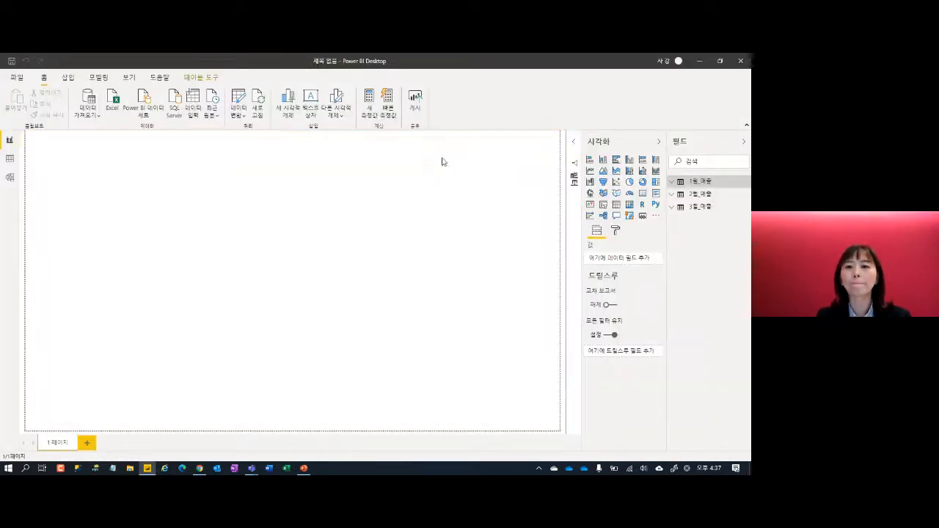
- Turn off automatic detection of column types and headers for unstructured sources in the current file's data load options
click(15, 80)
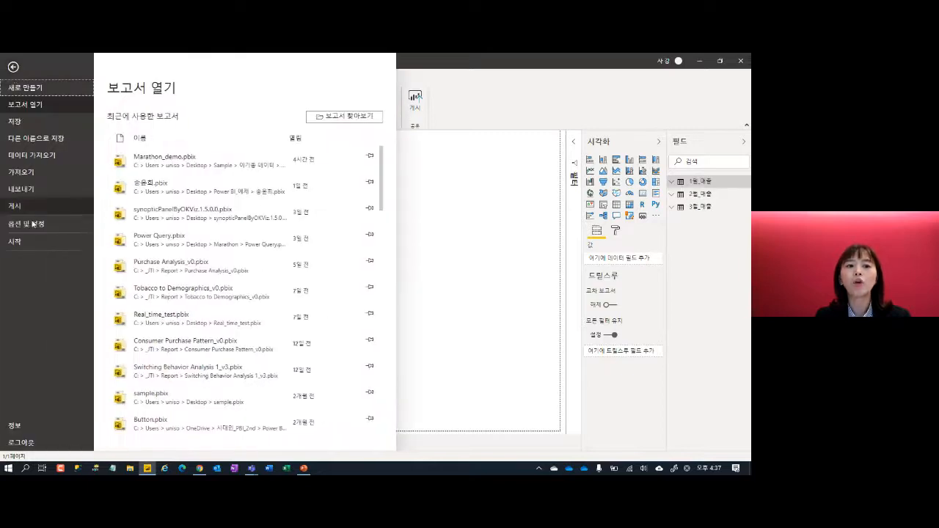
click(35, 224)
click(159, 124)
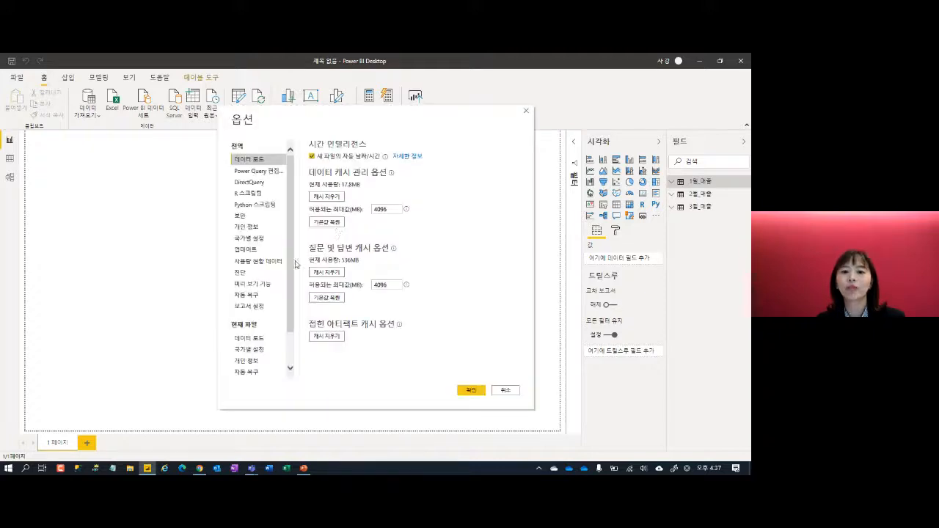
click(254, 342)
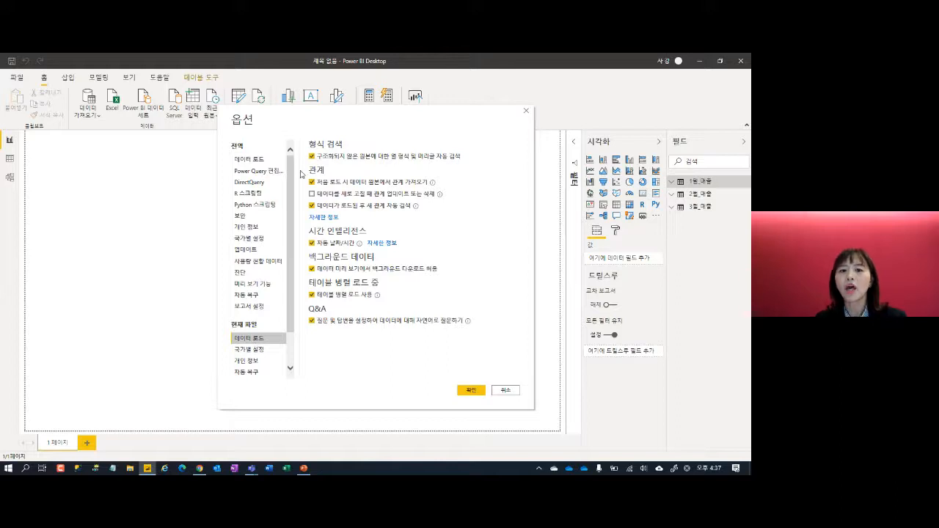
click(311, 156)
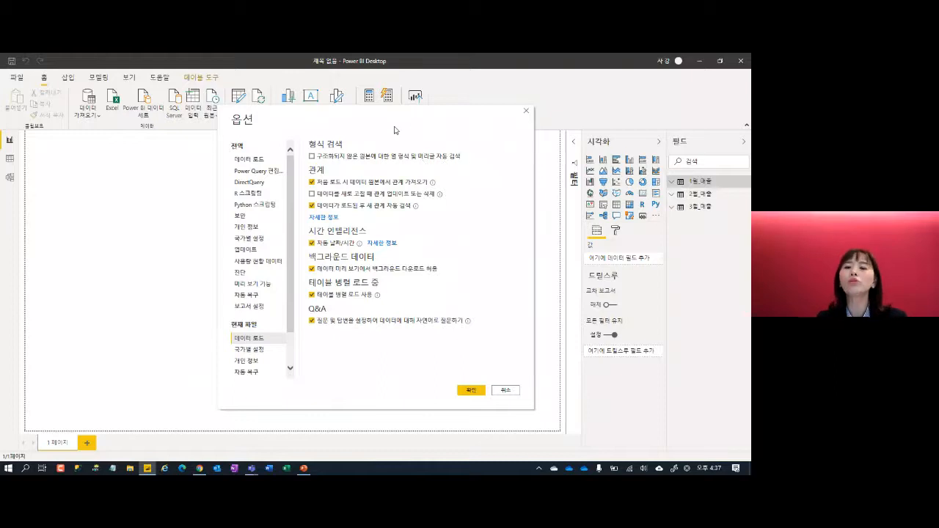
click(471, 389)
- Connect to the copied Wikipedia page address as a web data source
click(92, 119)
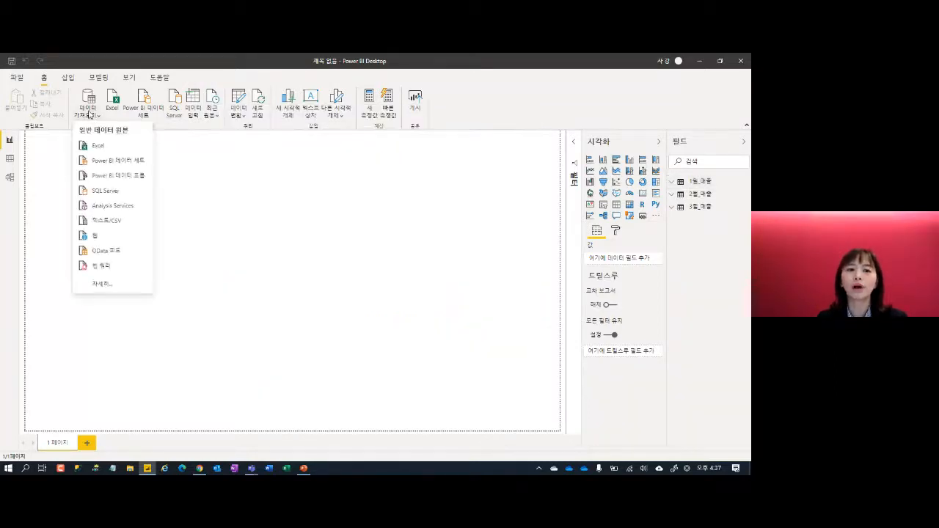
click(104, 236)
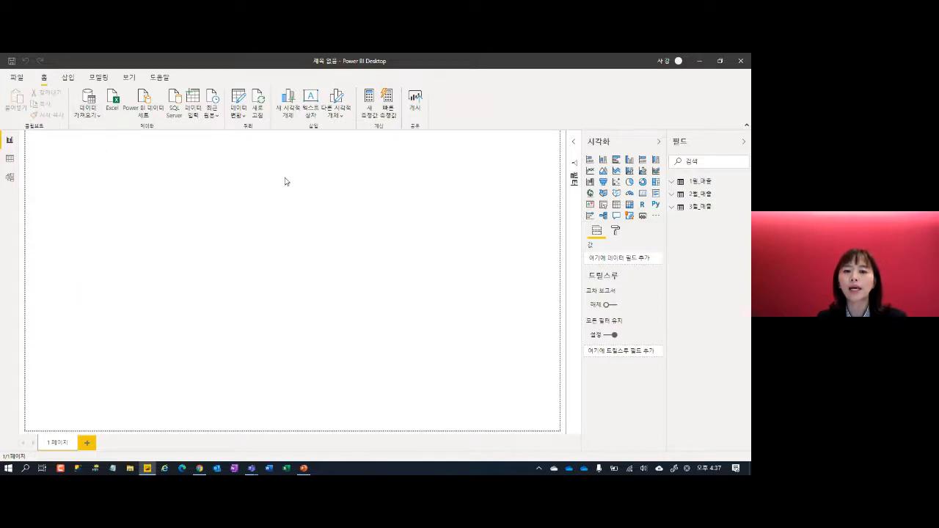
key(ctrl+v)
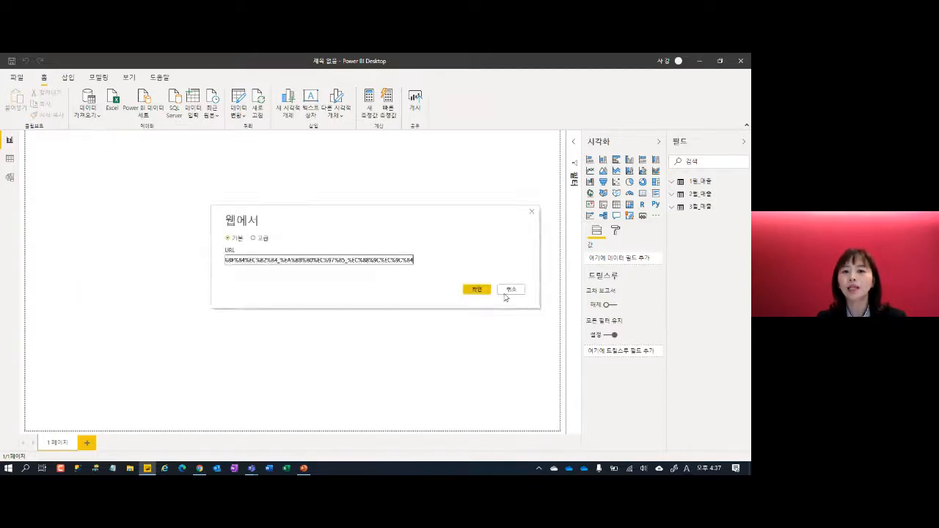
click(476, 288)
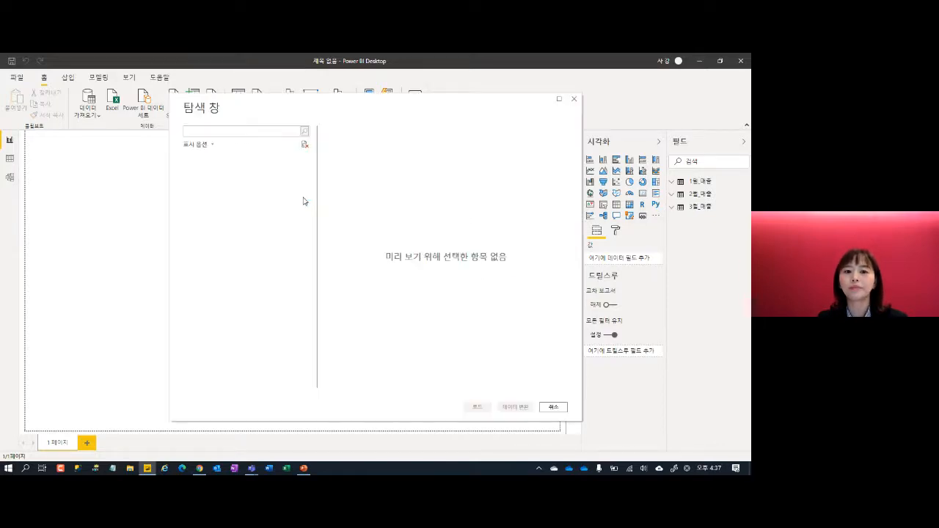
- Choose the tables 2019년[편집], 2014년[편집], 2013년[편집] and 2010년[편집] and open them for transformation in Power Query
click(197, 183)
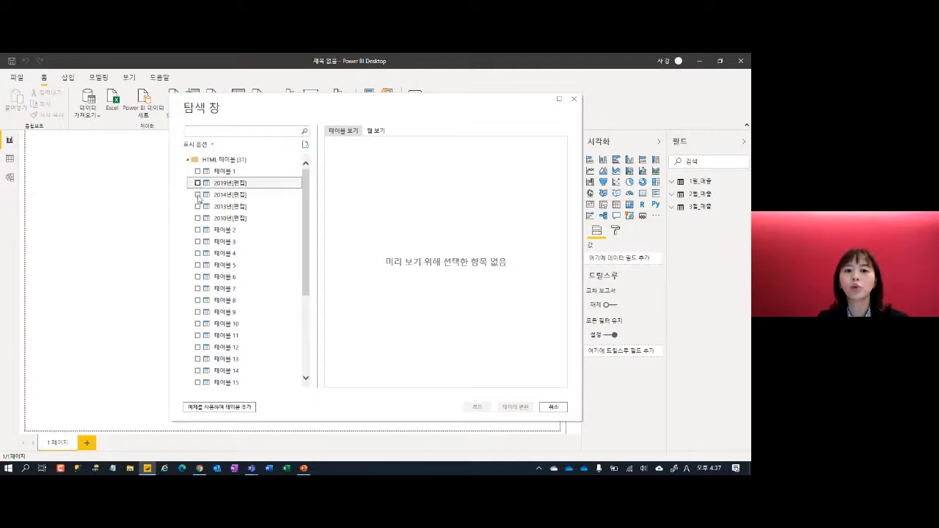
click(197, 195)
click(197, 206)
click(198, 218)
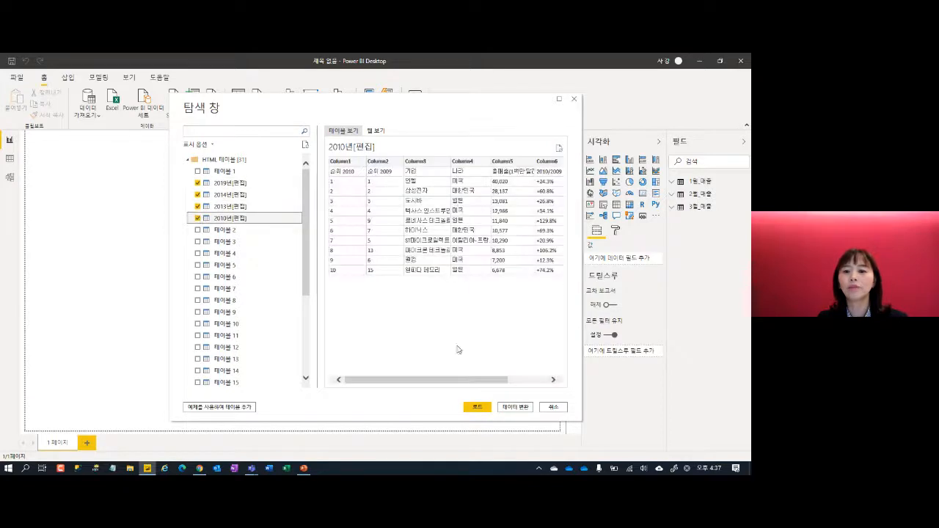
click(528, 411)
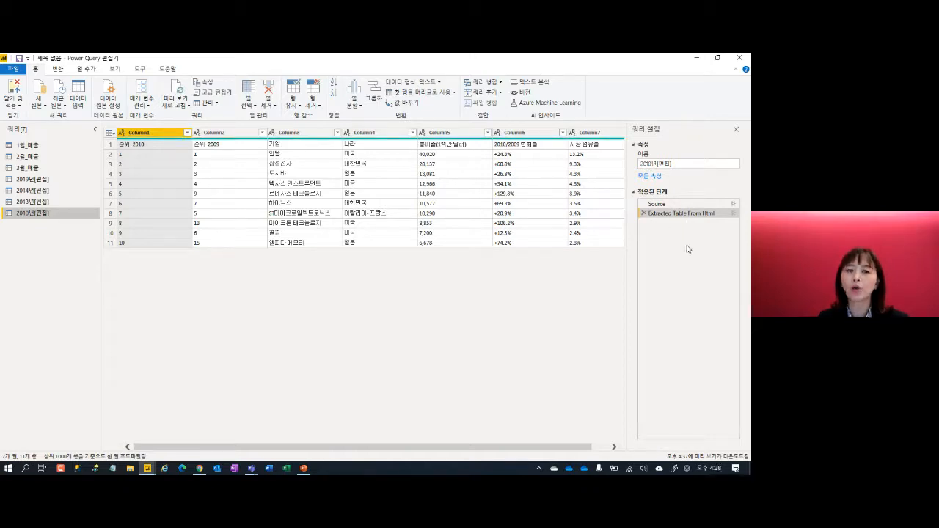
- Append the newly imported 2019, 2014, 2013 and 2010 tables as a new query, using the three-or-more-tables option
click(65, 180)
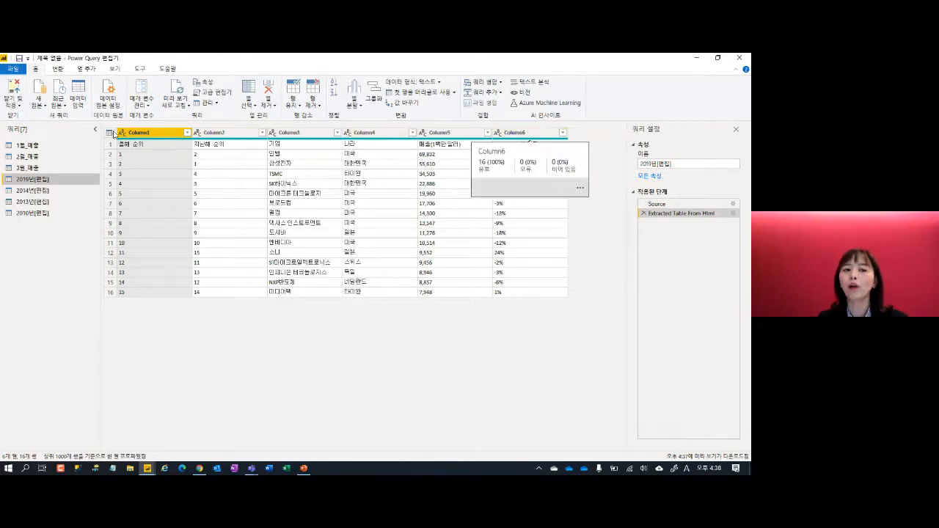
click(59, 203)
click(61, 212)
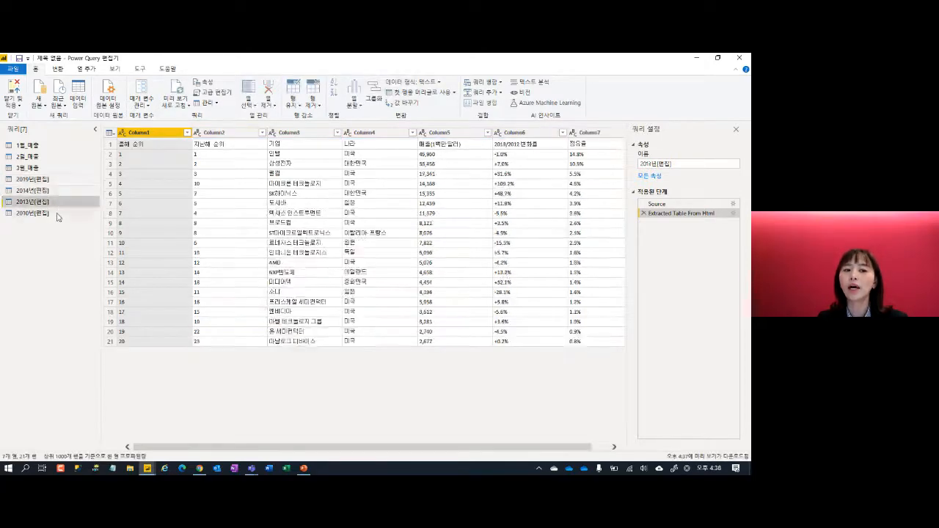
double_click(62, 180)
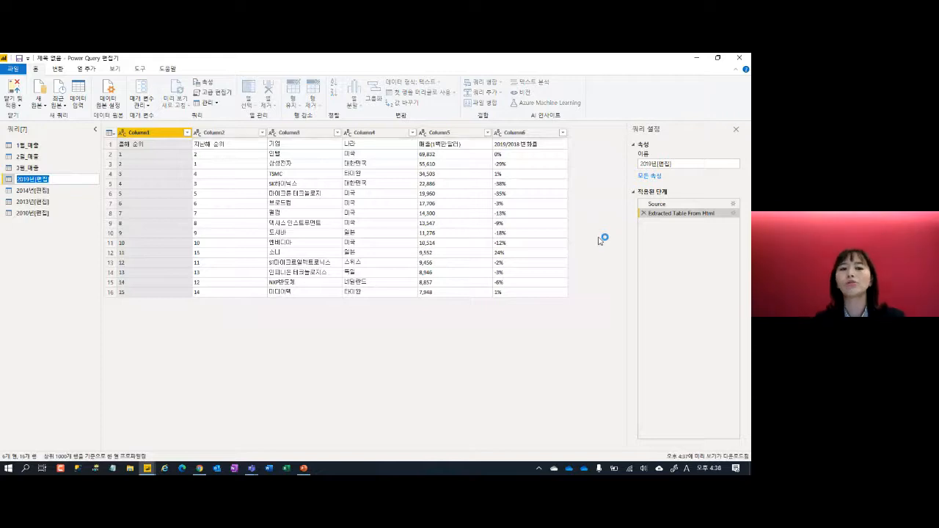
key(Return)
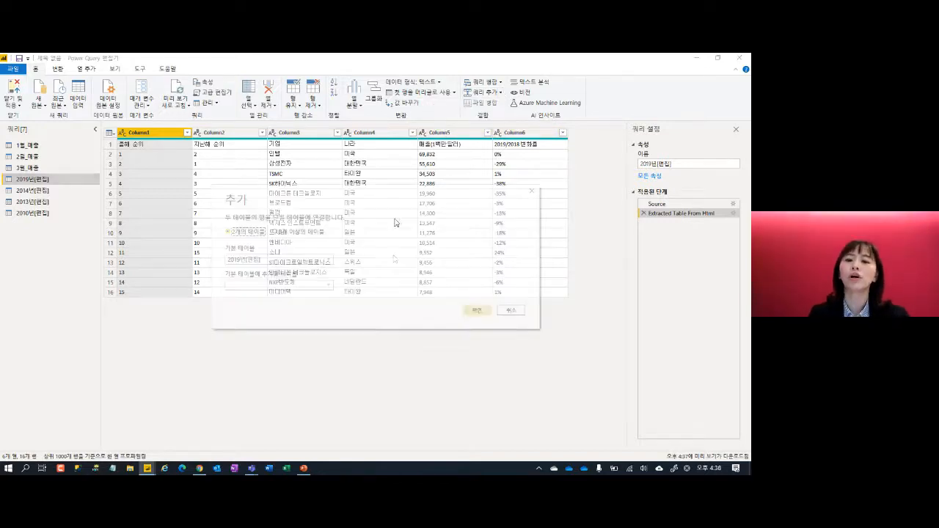
click(317, 233)
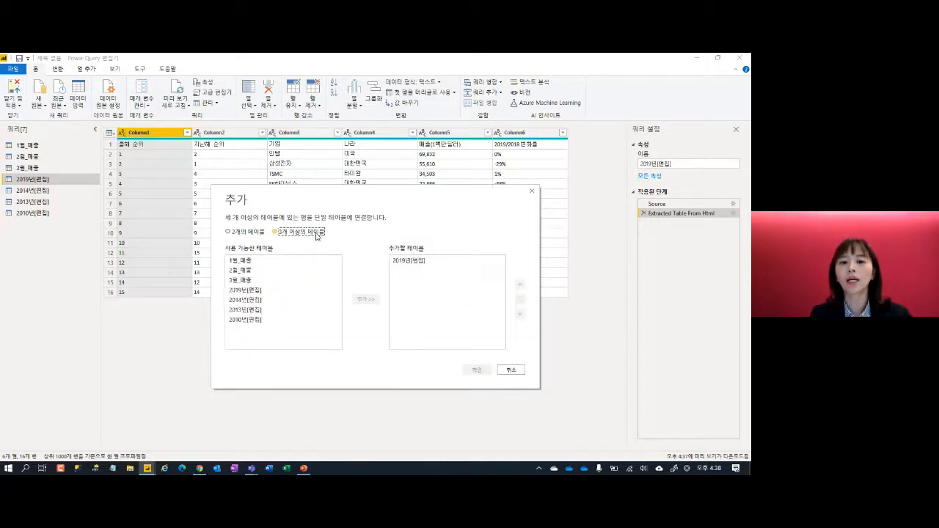
click(258, 301)
shift+click(319, 318)
click(365, 300)
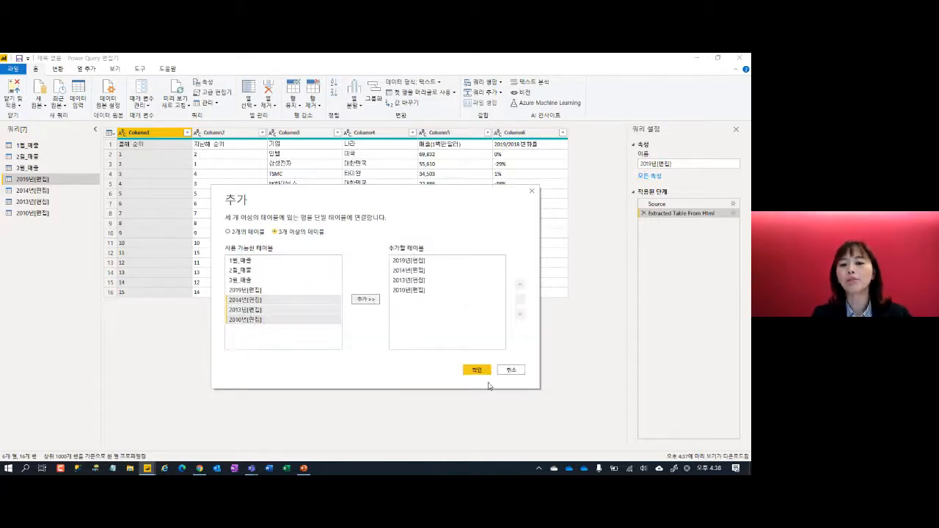
click(478, 370)
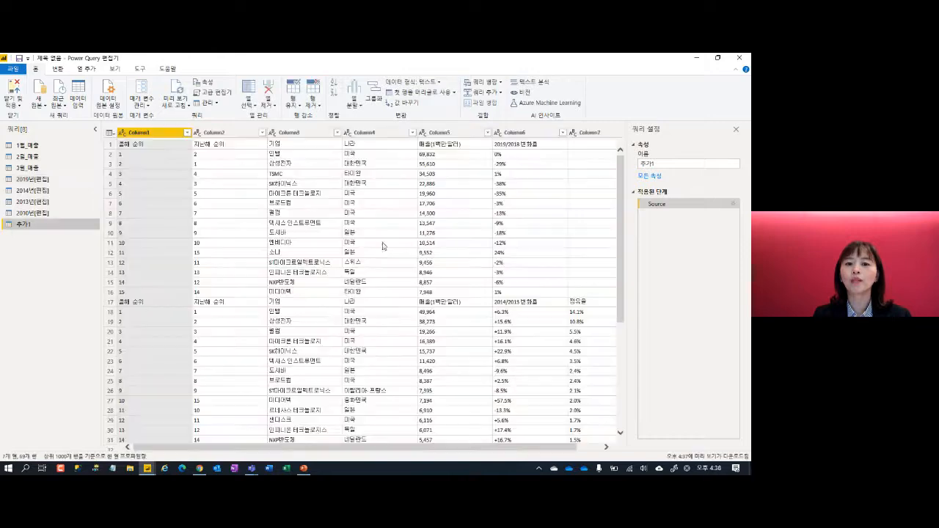
- Use the first row as headers in the appended query and filter out rows with the value 나라 in the 나라 column
click(434, 94)
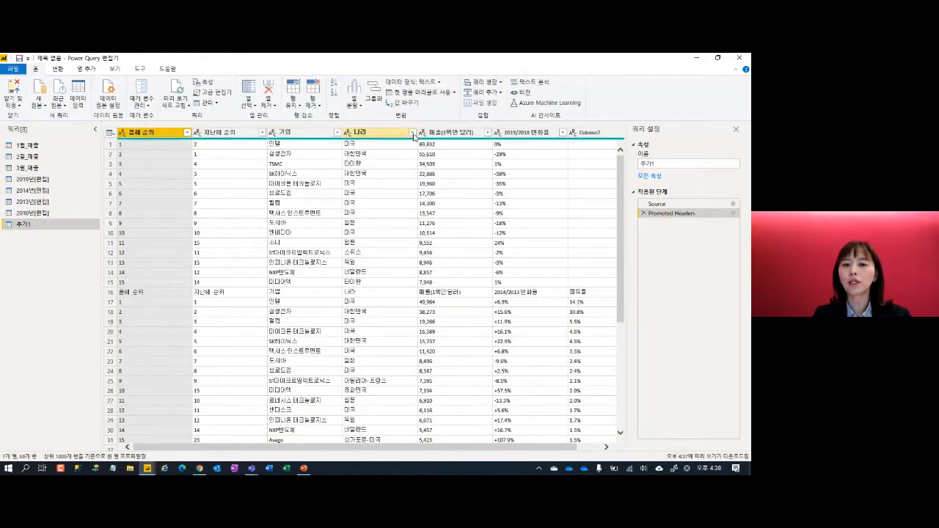
click(412, 133)
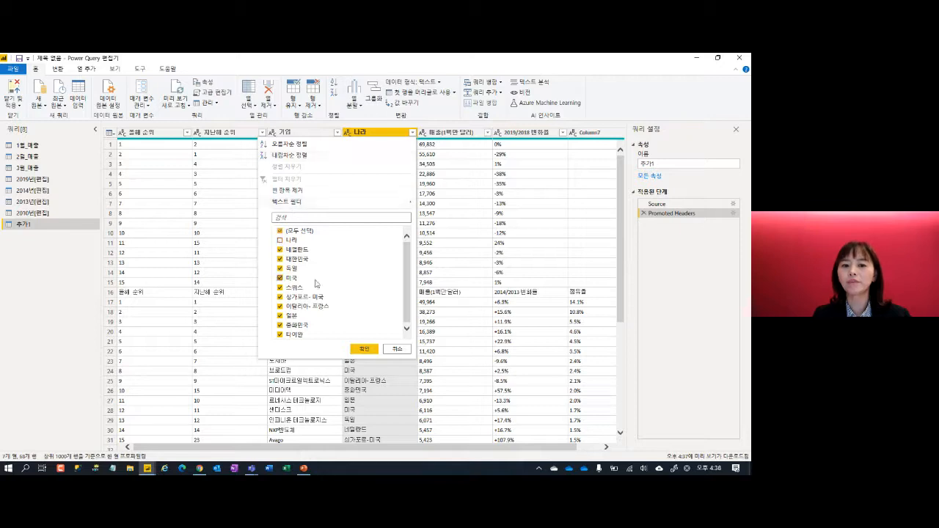
click(363, 349)
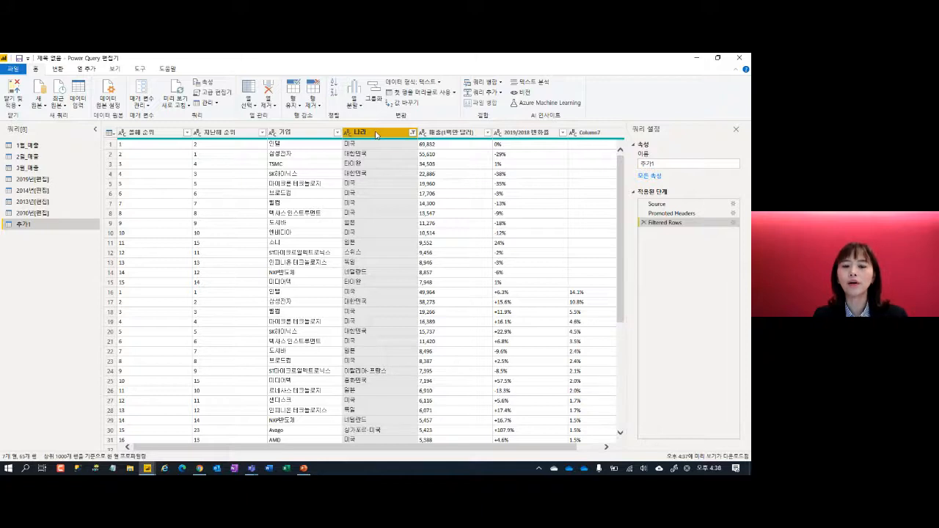
- Detect the data types of all columns in the appended query 추가1
key(ctrl+a)
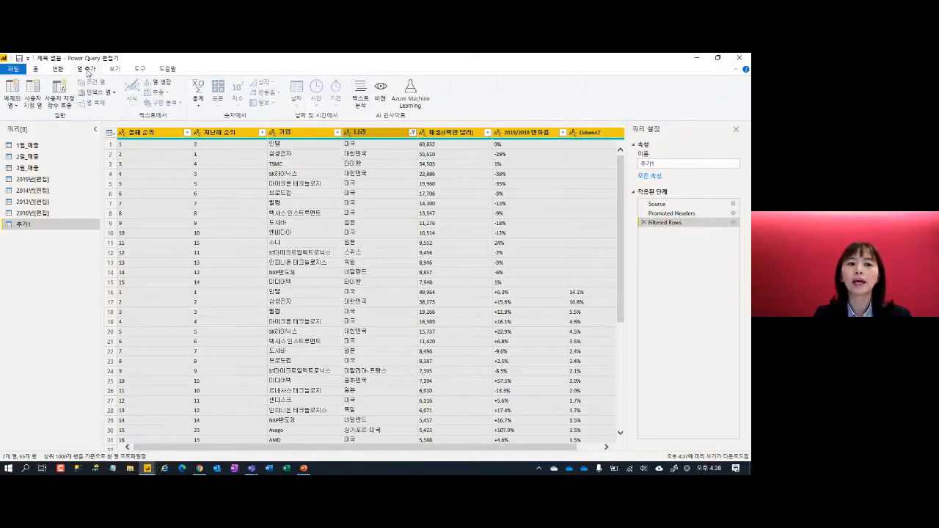
click(58, 69)
click(122, 93)
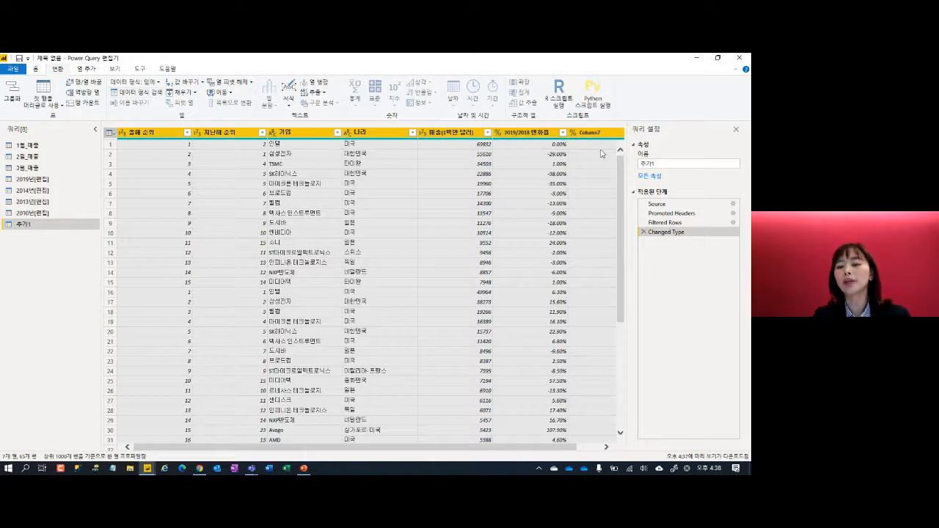
- Rename the 2019/2018 변화율 column to 변화율
click(585, 448)
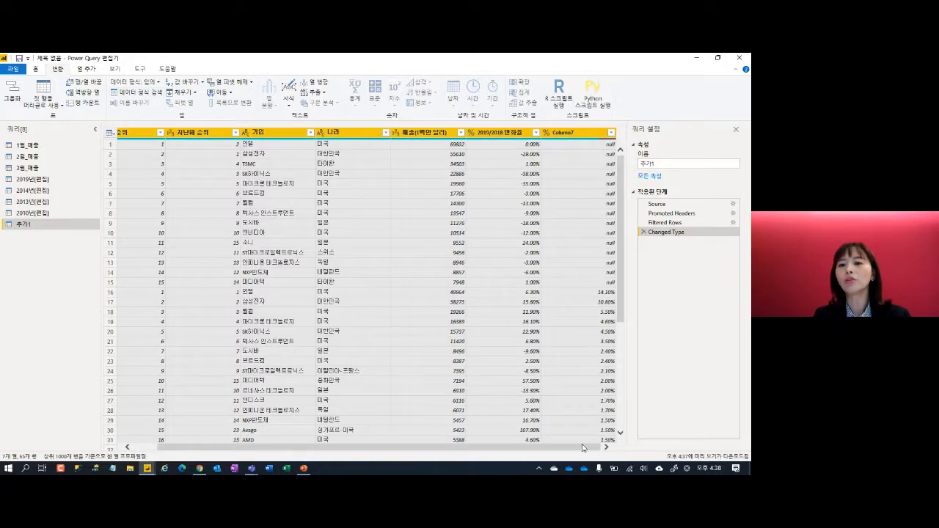
click(502, 134)
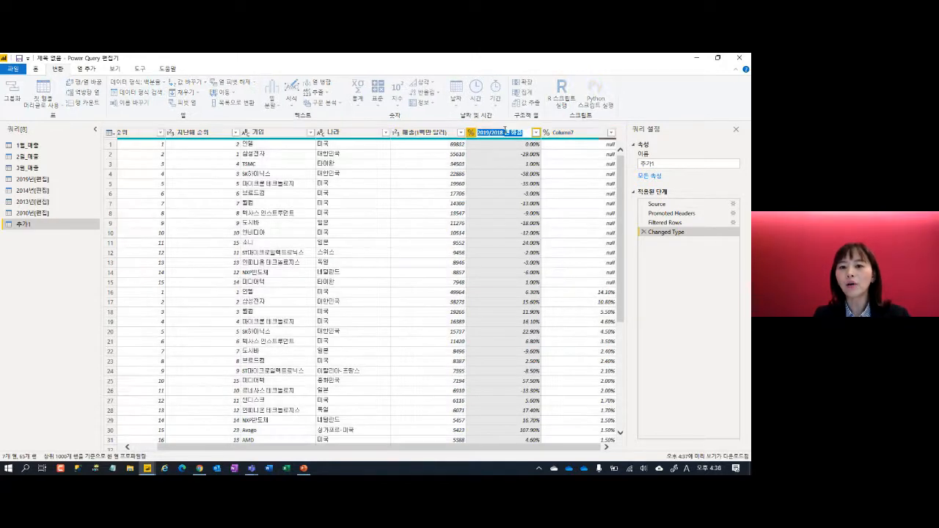
key(BackSpace)
key(BackSpace)
key(BackSpace)
key(BackSpace)
key(BackSpace)
key(BackSpace)
key(BackSpace)
key(BackSpace)
key(BackSpace)
key(BackSpace)
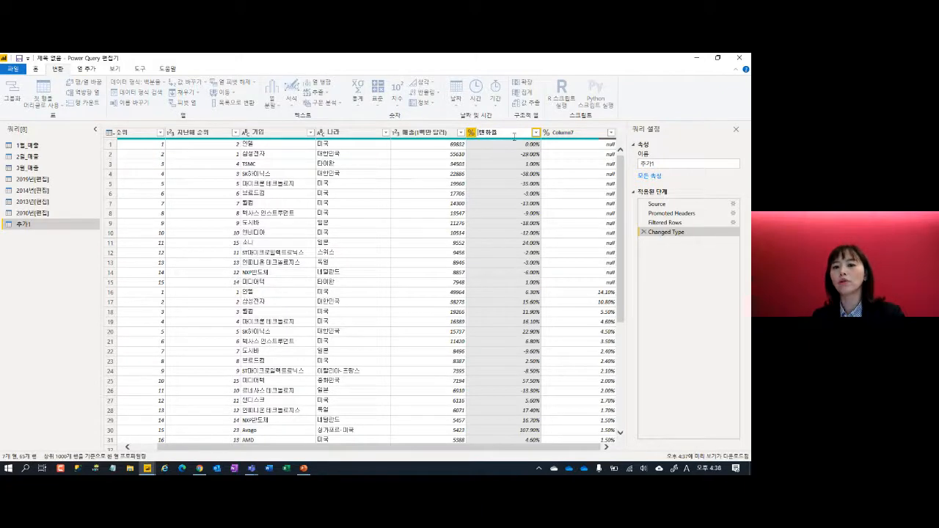
key(Return)
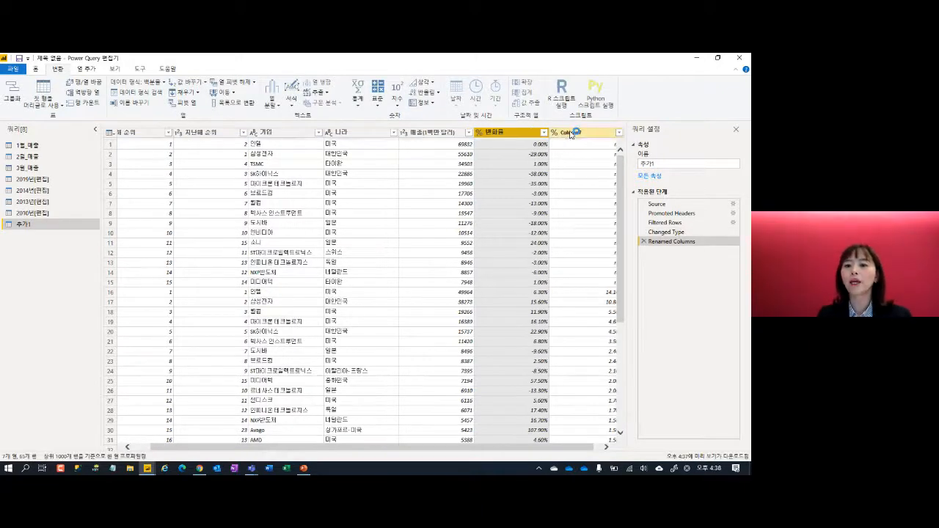
- Rename Column7 to 점유율, and close Power Query with all query changes applied to the report
double_click(569, 133)
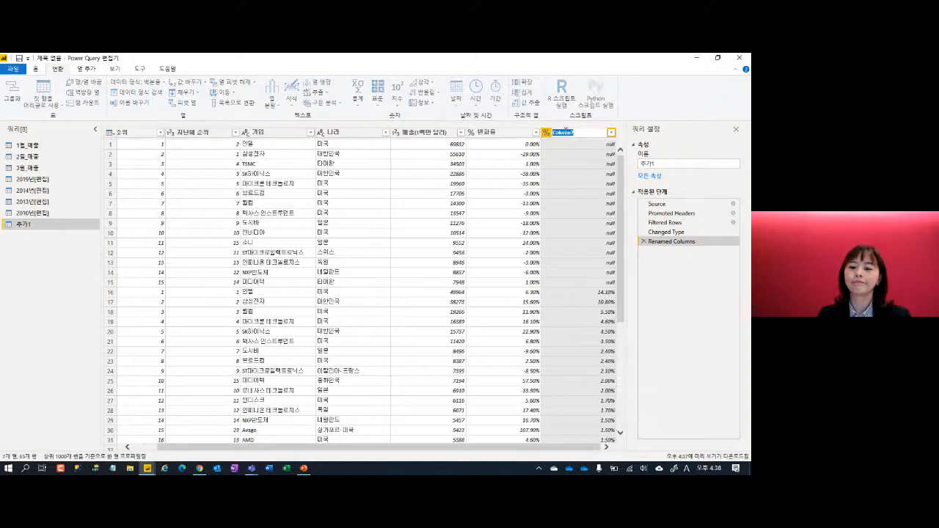
text(ㅂㅕ)
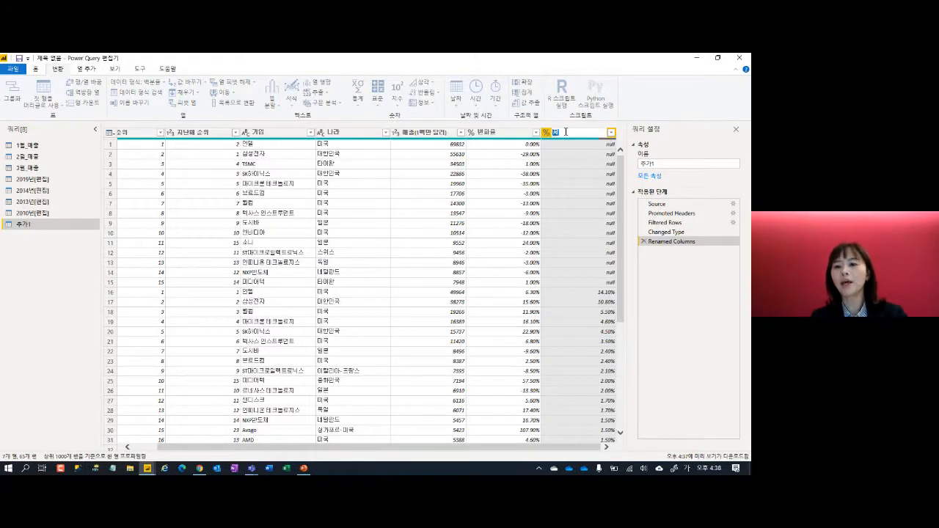
key(Return)
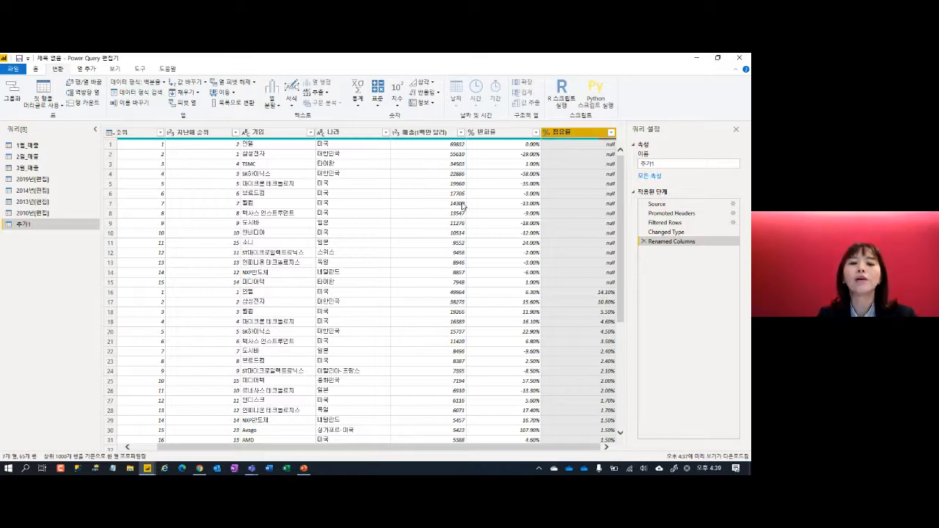
click(39, 70)
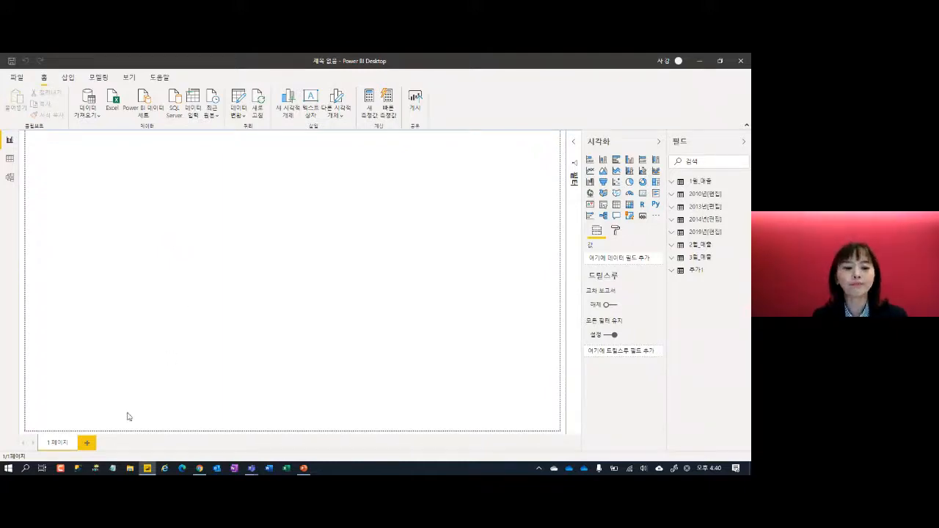
- Browse the Sample folder on the desktop, examining the contents of 담당별매출_CSV and 담당별매출_Excel, and return to Power BI Desktop
click(131, 470)
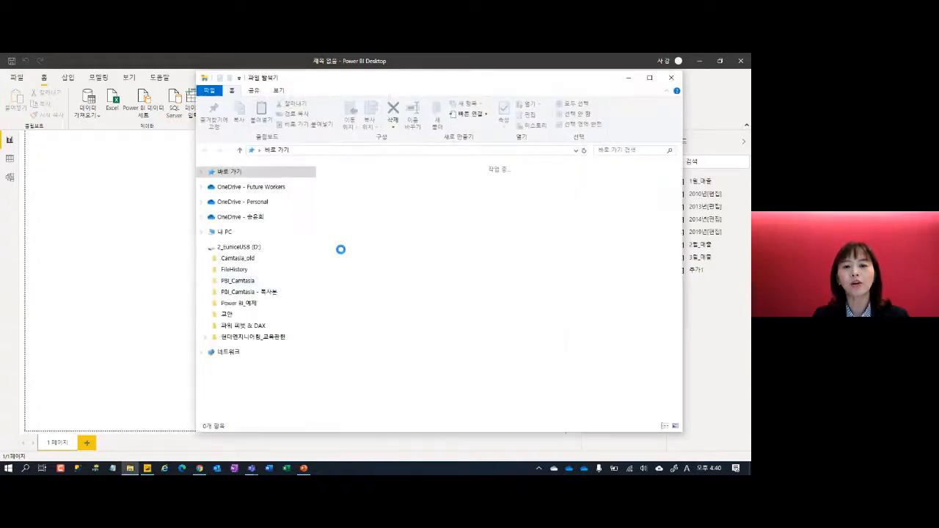
click(233, 287)
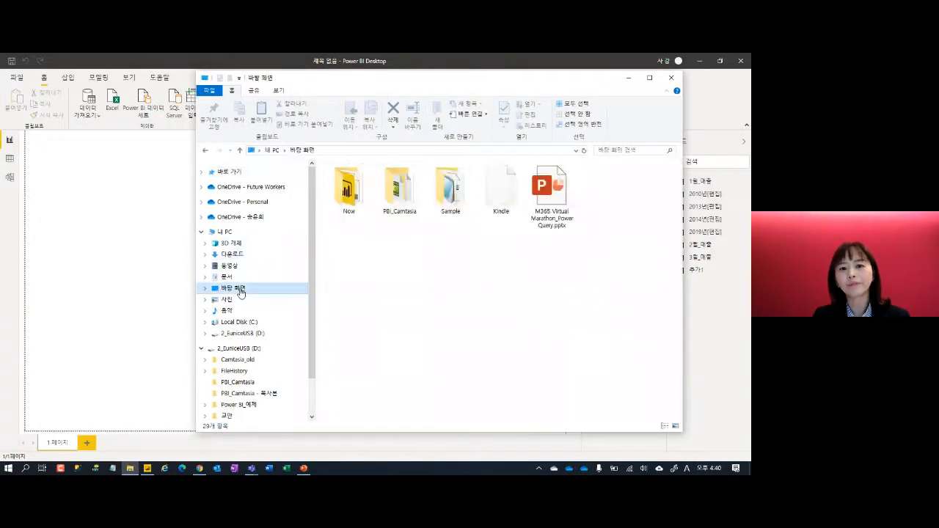
click(449, 199)
double_click(449, 200)
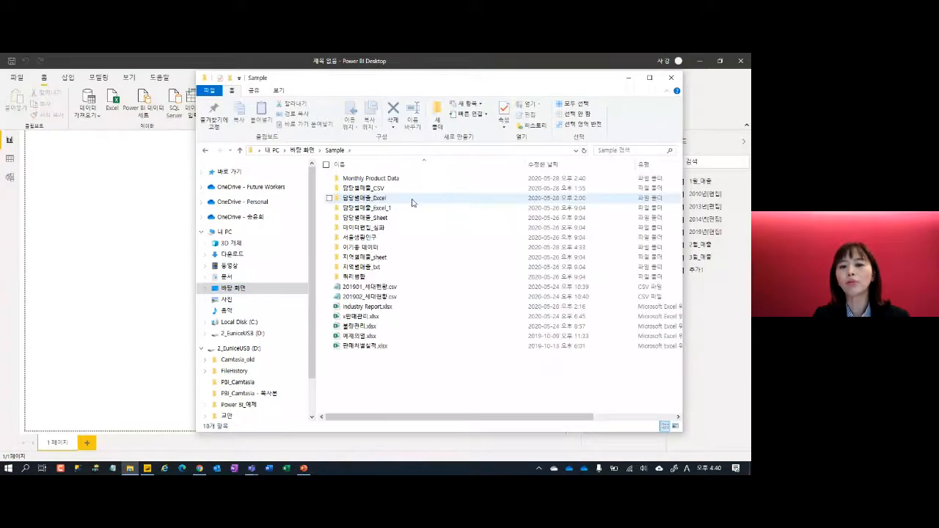
double_click(379, 189)
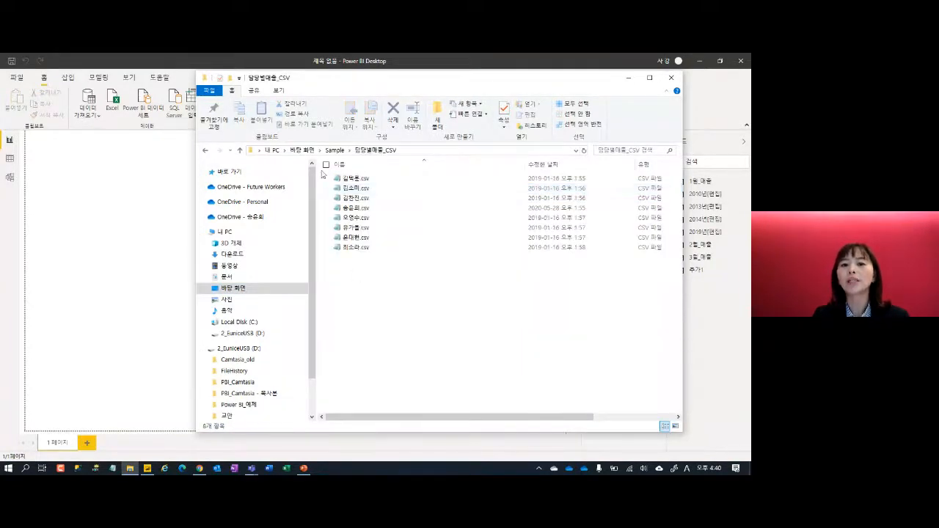
click(337, 152)
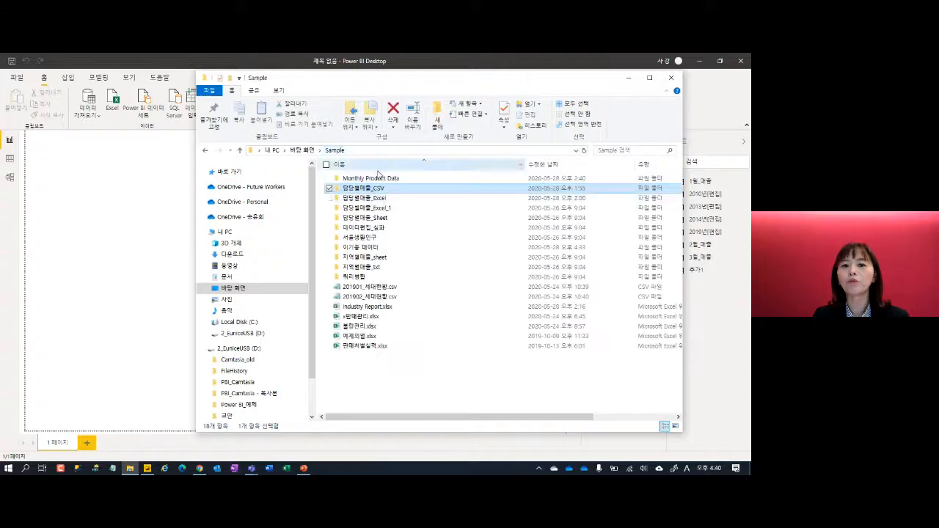
click(385, 199)
double_click(385, 200)
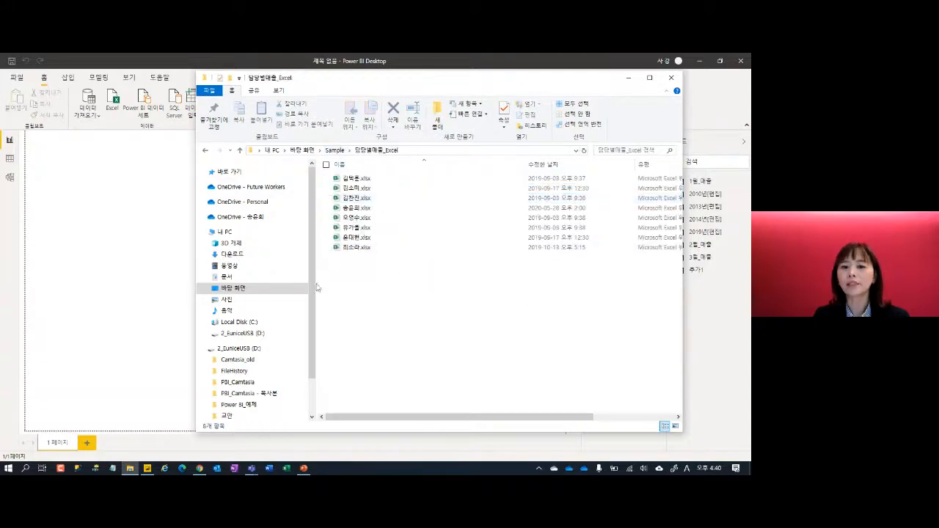
click(337, 150)
click(365, 180)
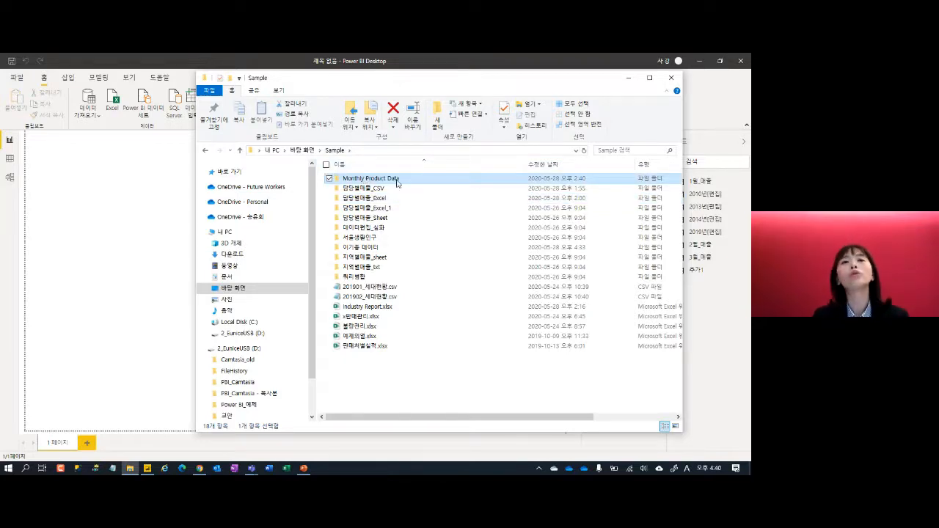
click(139, 213)
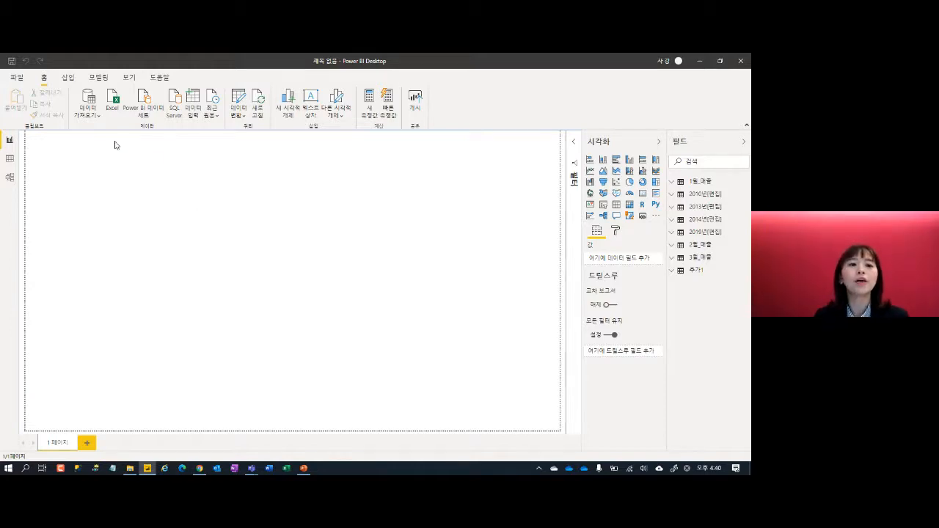
- Connect to the 담당별매출_CSV folder inside the desktop's Sample folder as a data source and open it in Power Query for transformation
click(89, 97)
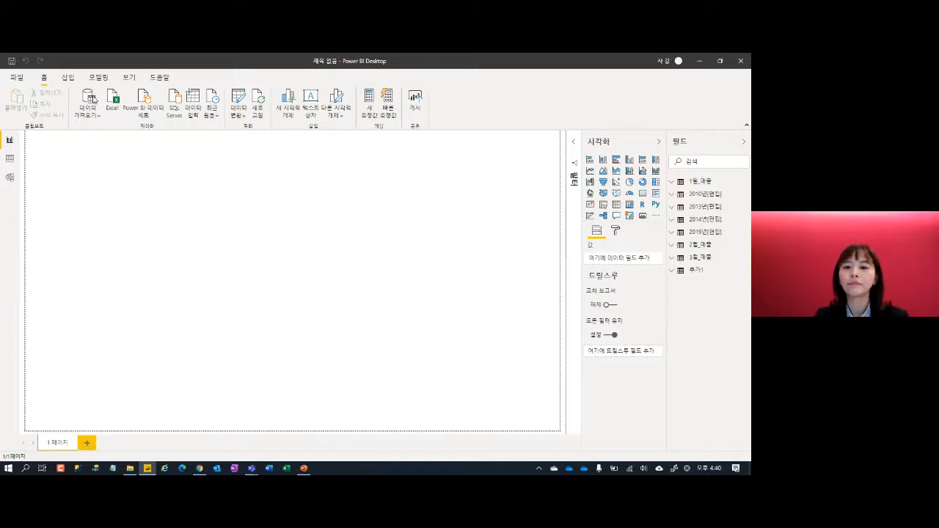
click(367, 213)
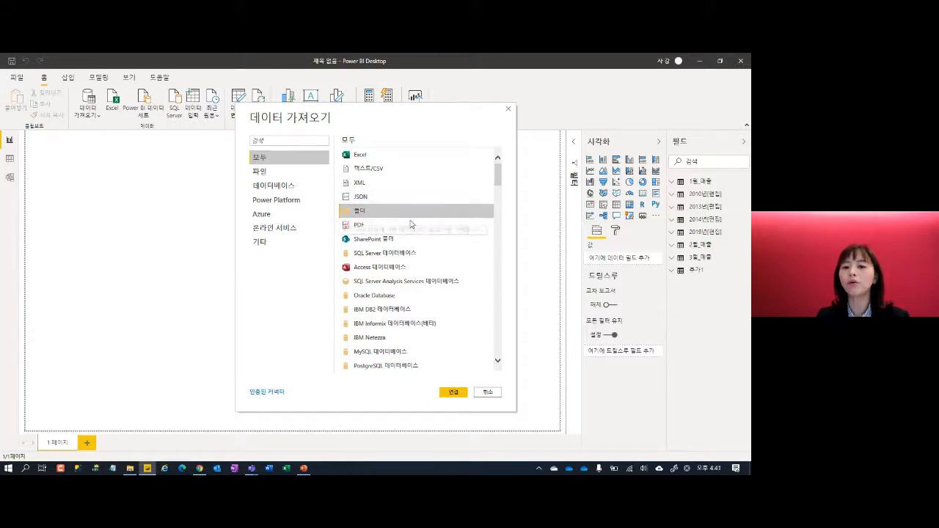
click(454, 393)
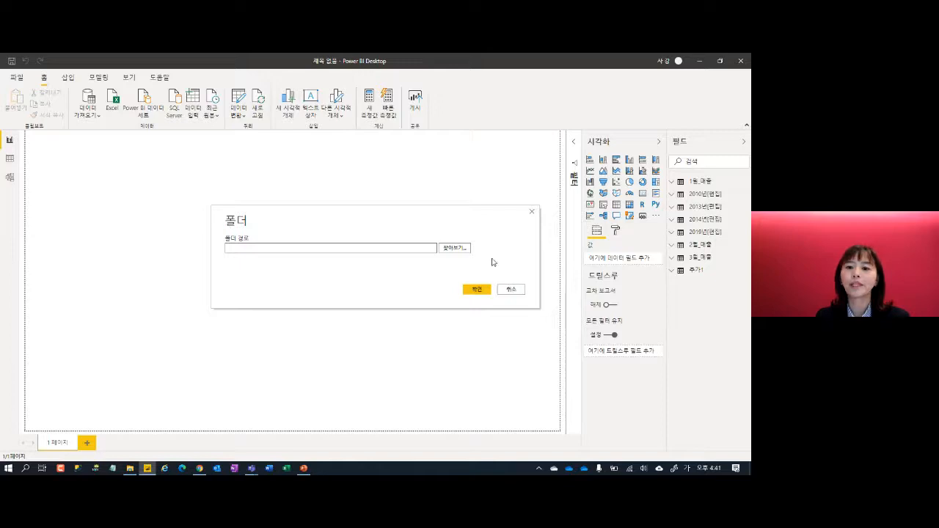
click(455, 248)
click(328, 343)
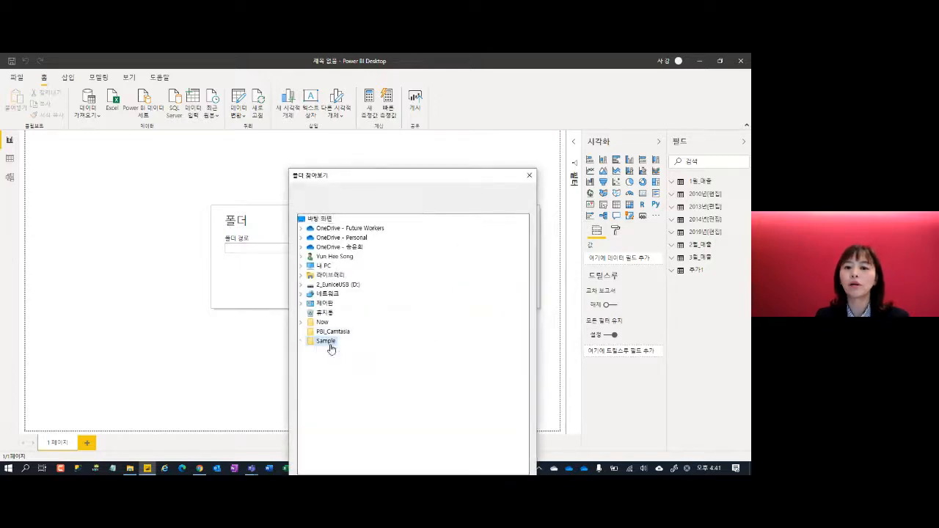
click(341, 360)
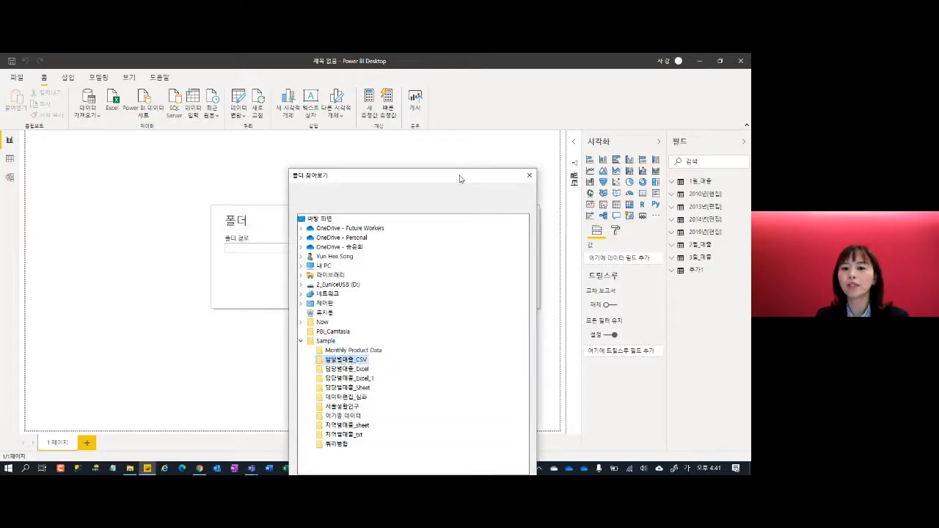
drag(460, 178, 477, 105)
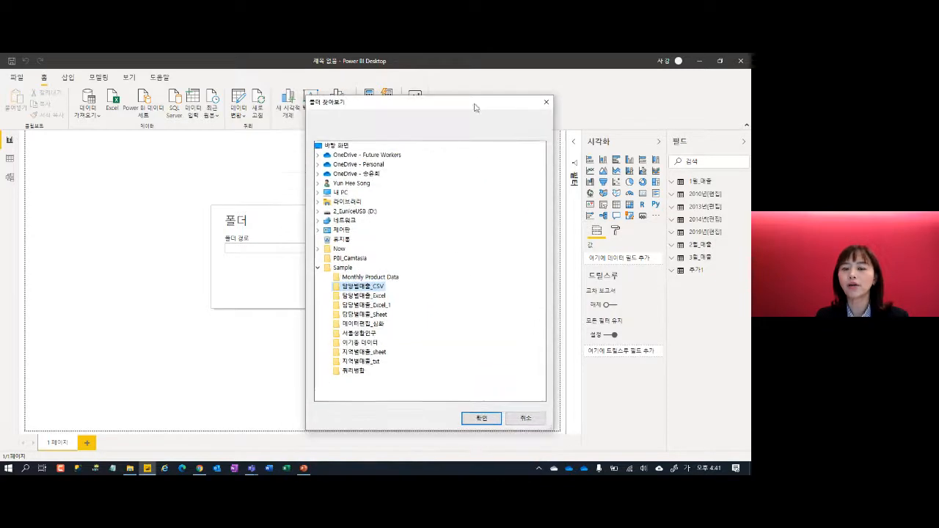
click(485, 420)
click(475, 290)
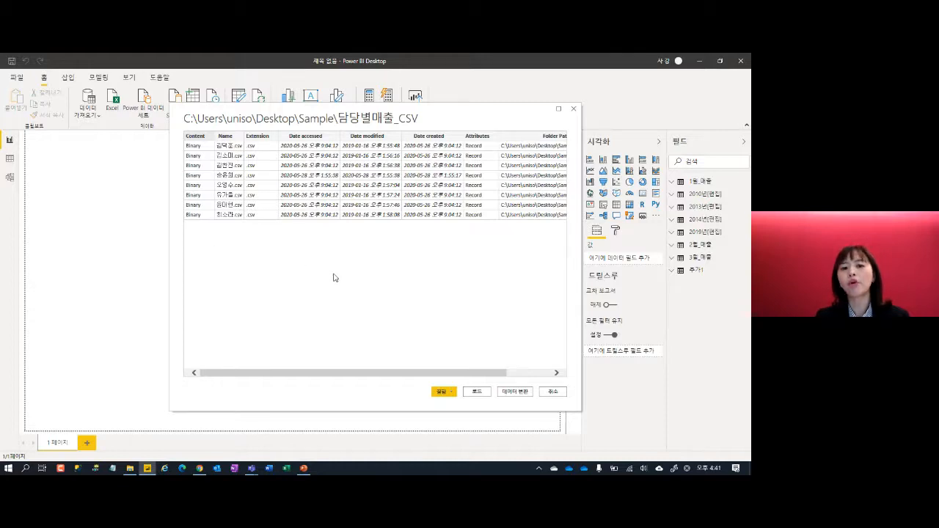
click(522, 395)
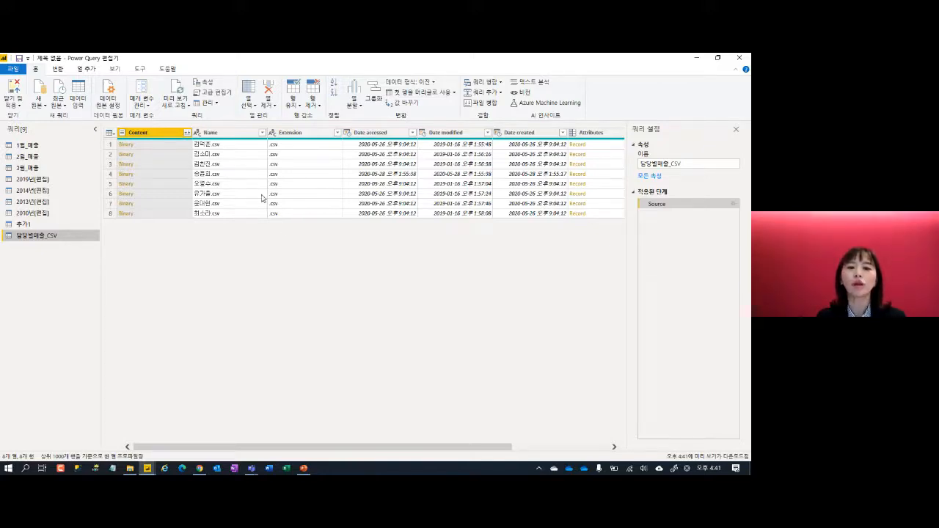
- Review the file attribute columns of the 담당별매출_CSV query, from Name and Extension through the dates to Folder Path
click(243, 133)
click(311, 134)
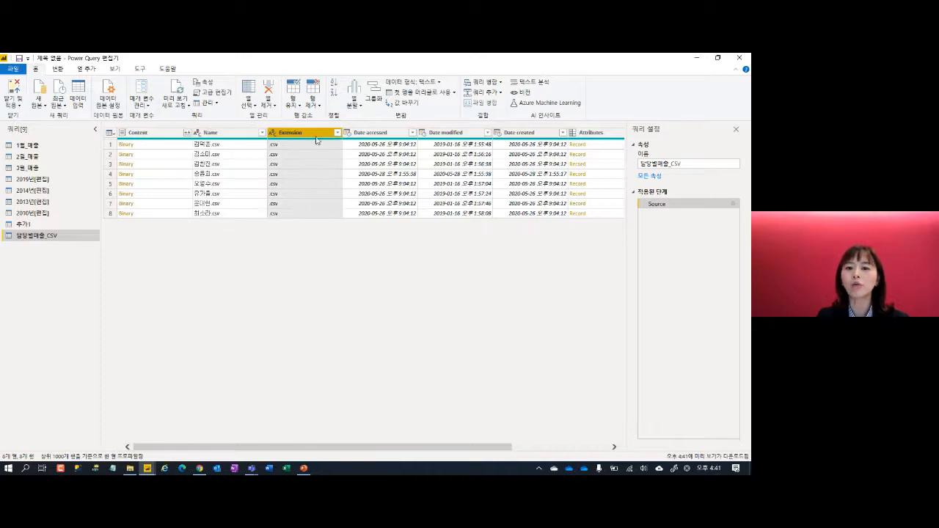
click(397, 134)
click(456, 135)
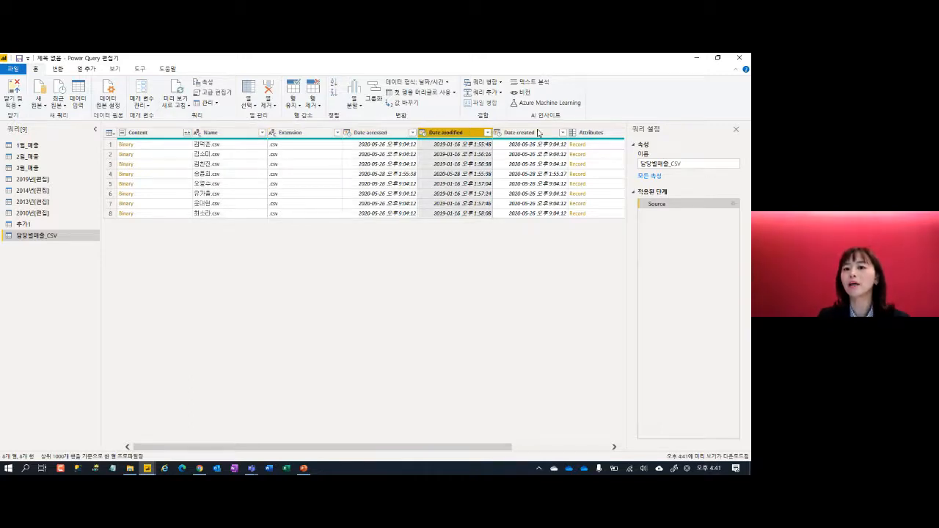
click(540, 133)
click(580, 449)
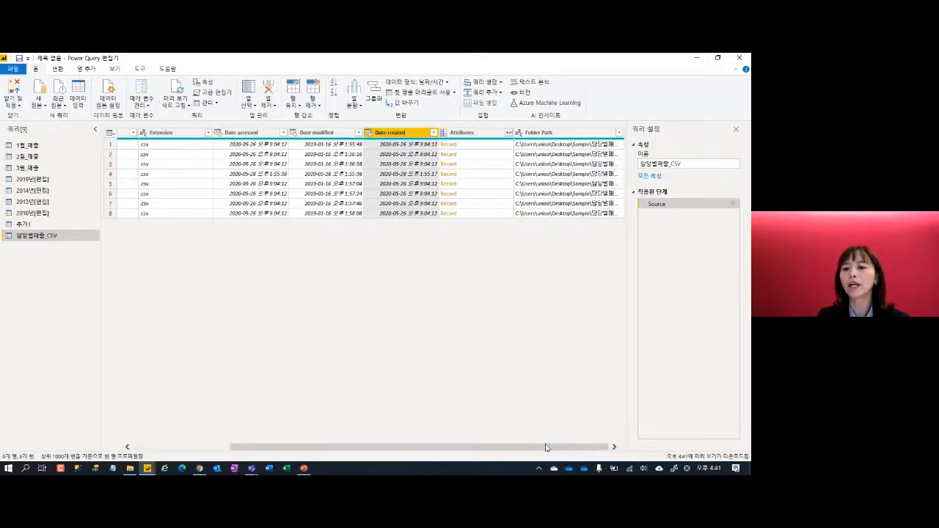
drag(547, 447, 359, 448)
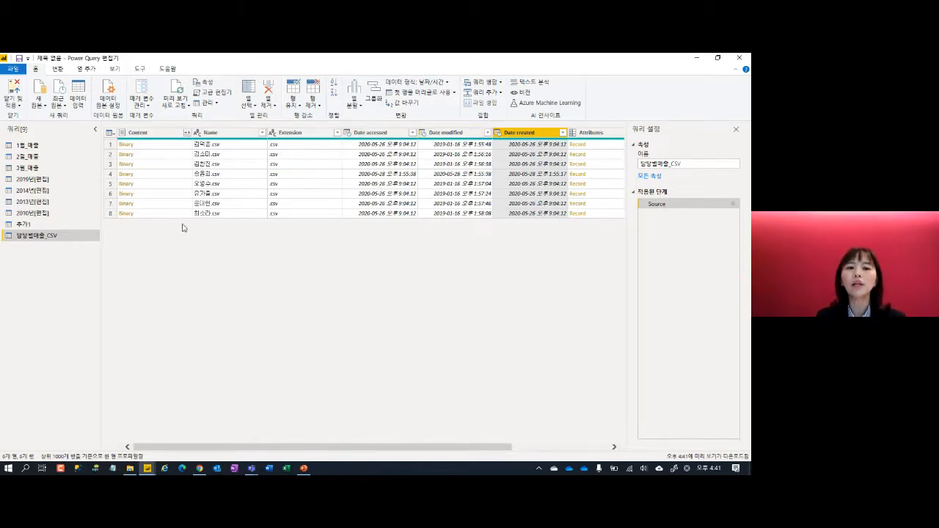
- Combine all the CSV files in the Content column into one table, accepting the default combine settings
click(188, 133)
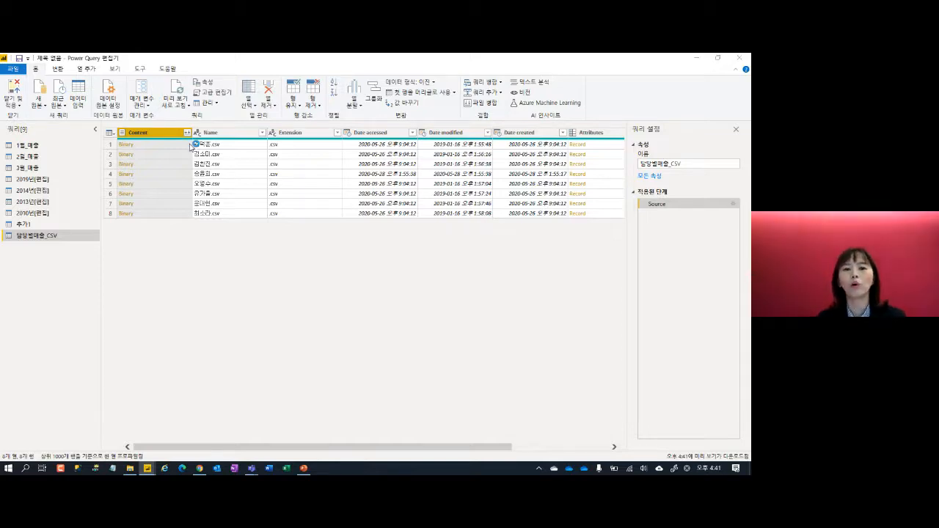
click(510, 388)
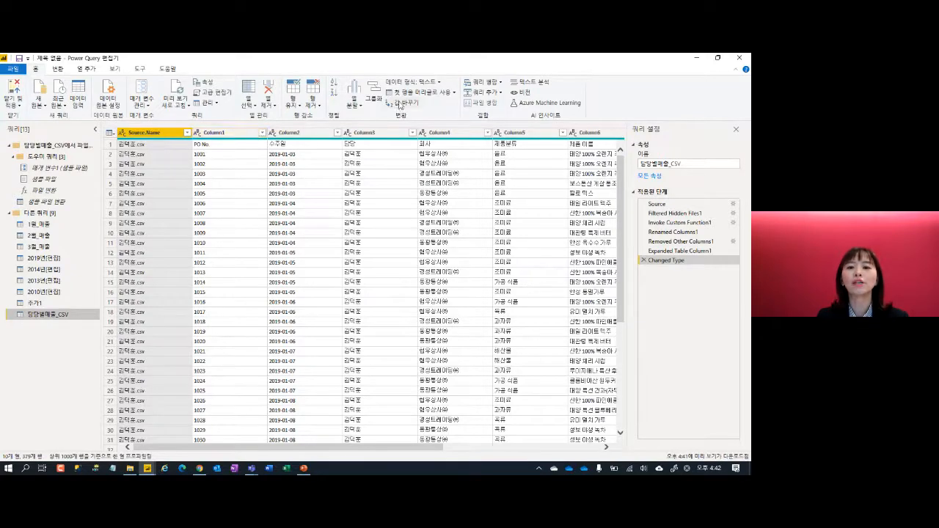
- Use the first row as headers in the 담당별매출_CSV query and remove the first column holding the source file names
click(433, 92)
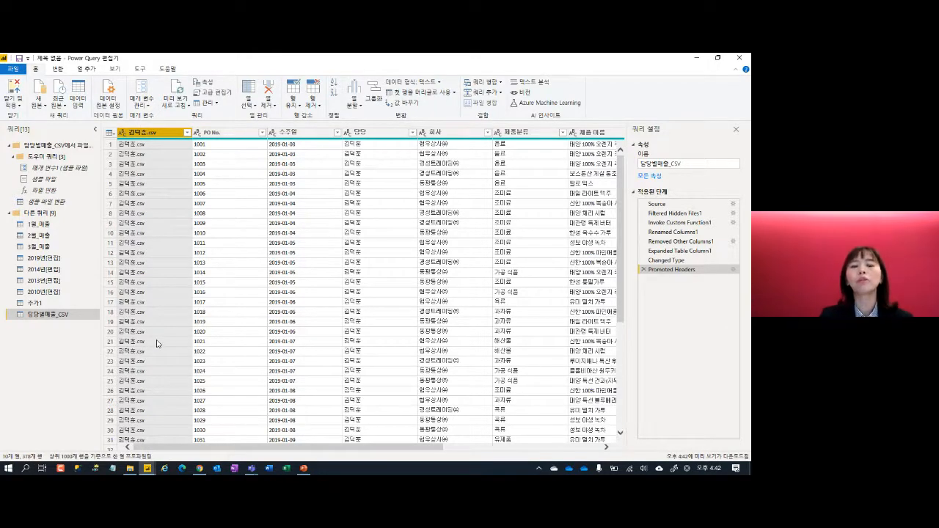
key(Delete)
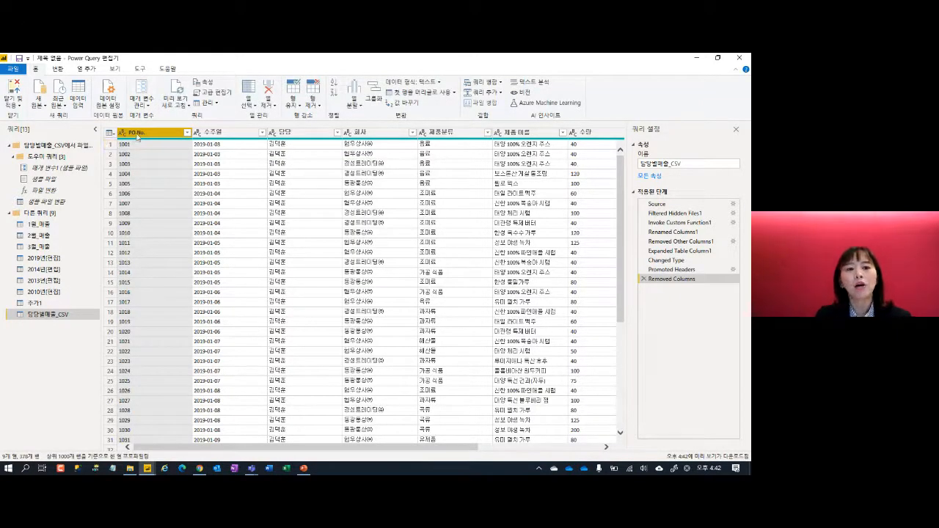
- Examine the data types of the combined table's columns, from PO No. through 수량, 단가 and the last column
click(198, 135)
click(269, 134)
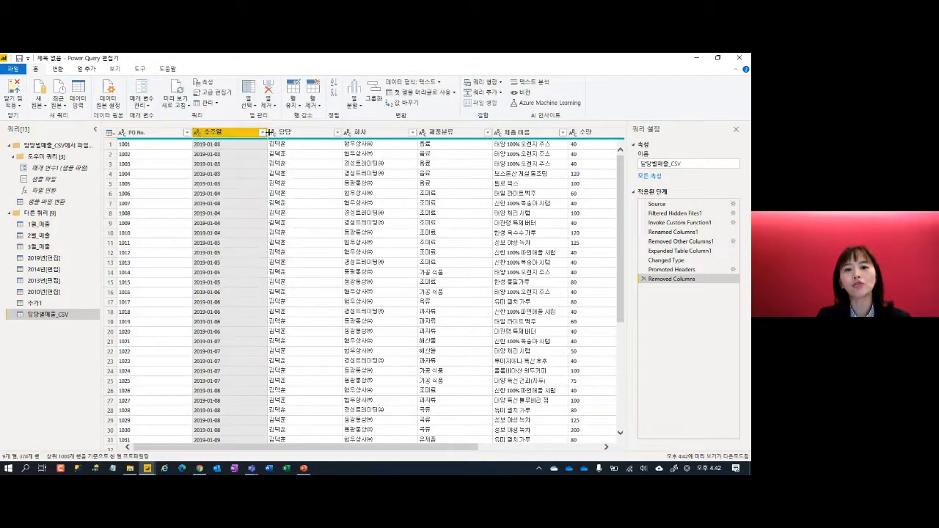
click(272, 134)
click(272, 134)
click(272, 133)
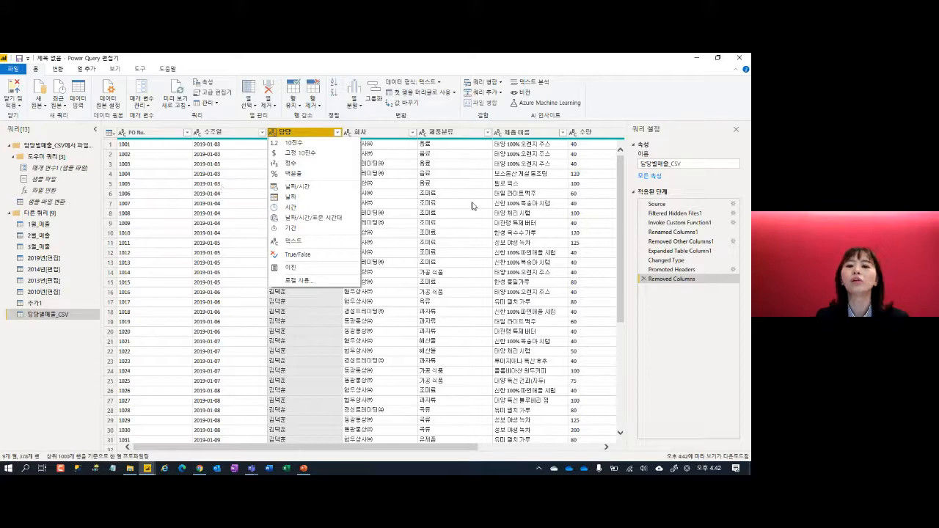
click(473, 207)
click(122, 132)
click(123, 133)
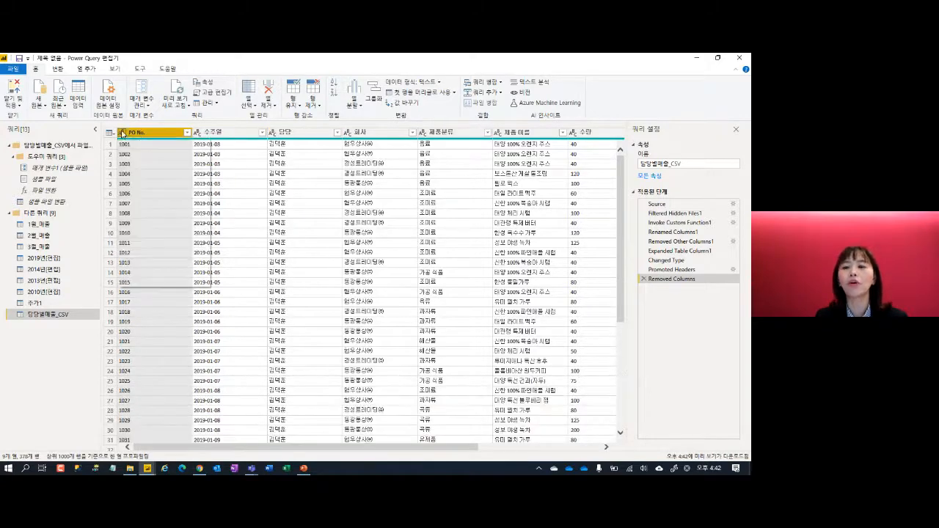
click(122, 133)
click(522, 204)
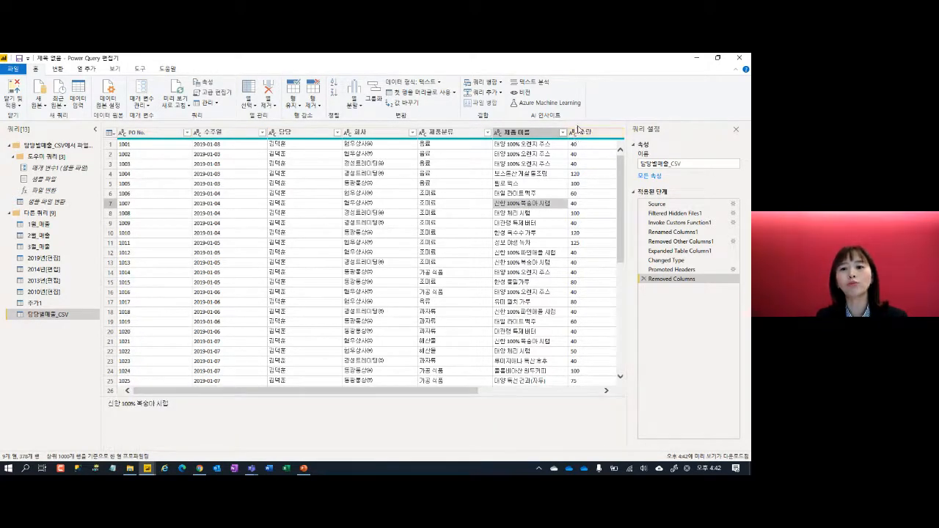
click(579, 393)
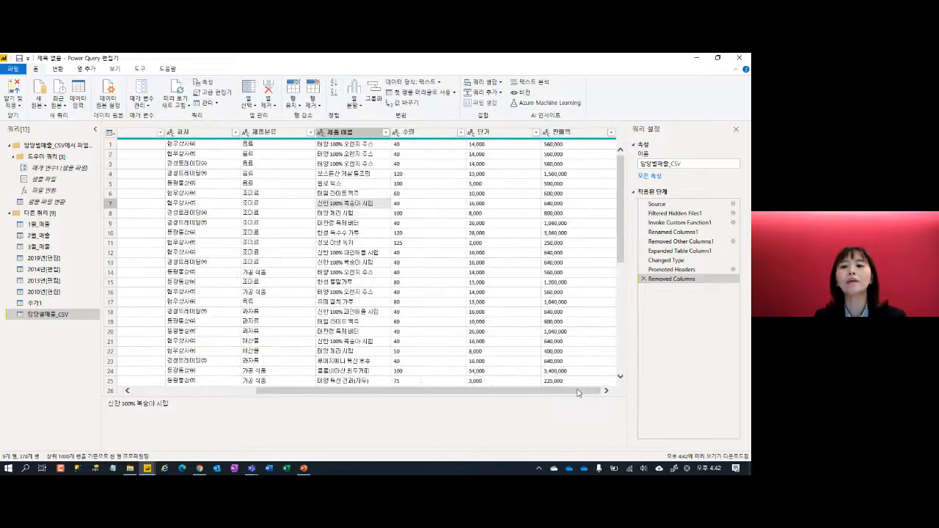
drag(577, 392, 450, 396)
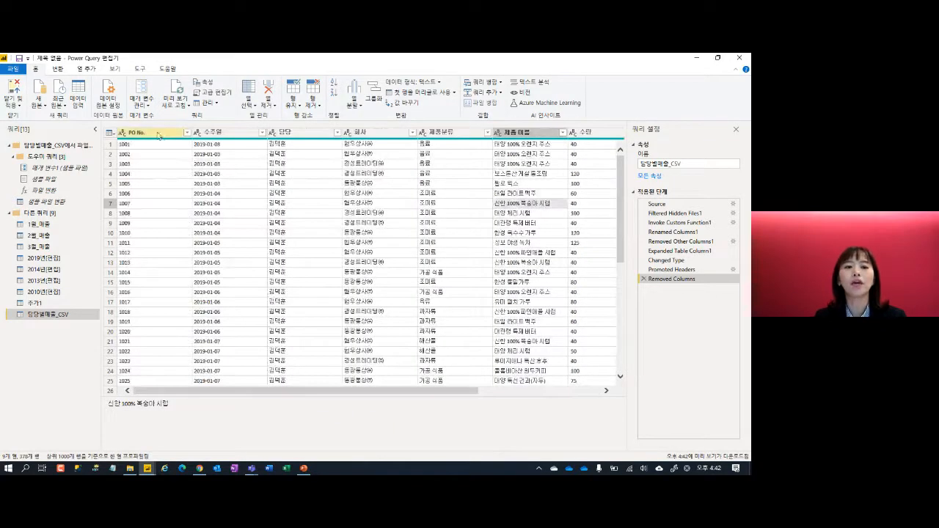
- Detect the data types of all columns in the 담당별매출_CSV query
click(164, 137)
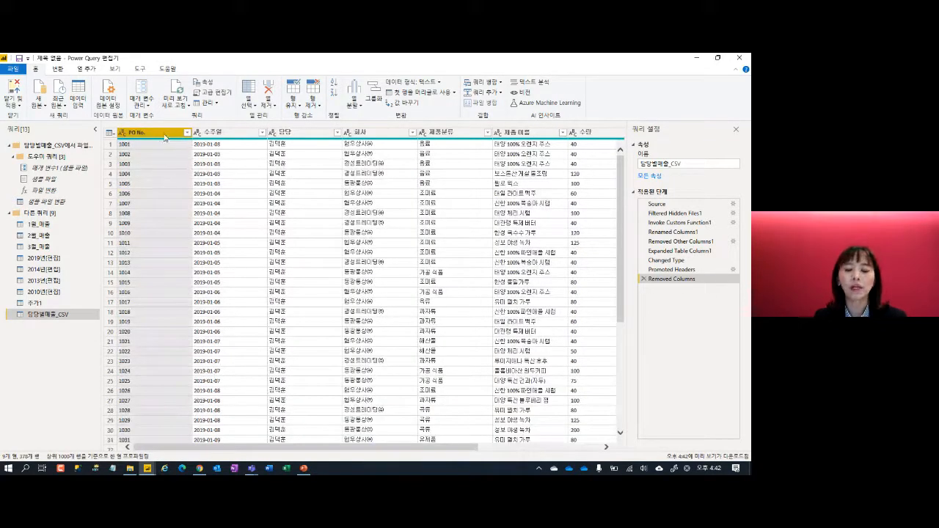
key(ctrl+a)
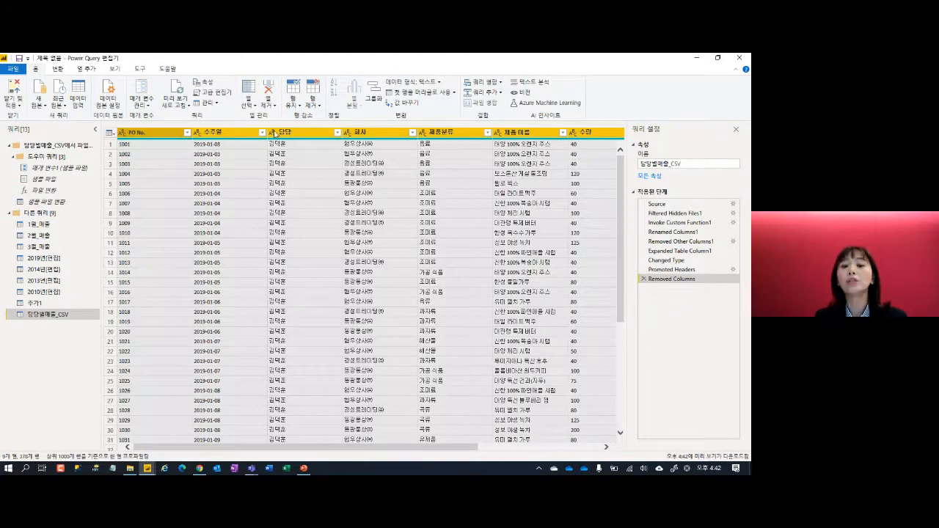
click(58, 69)
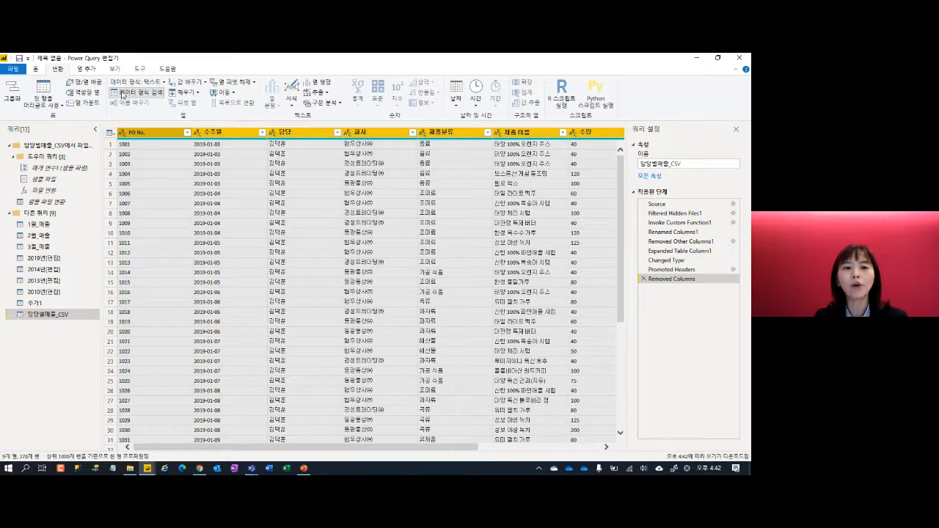
click(152, 94)
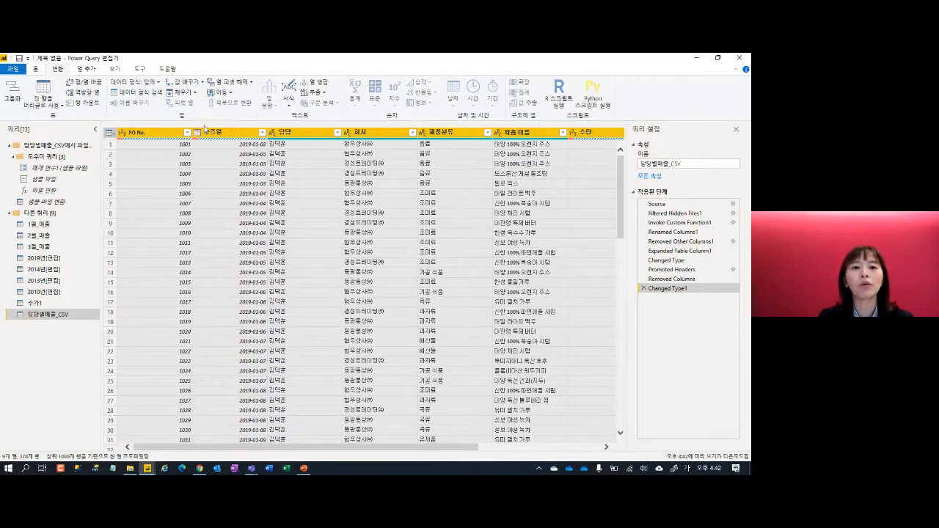
mouse_move(231, 139)
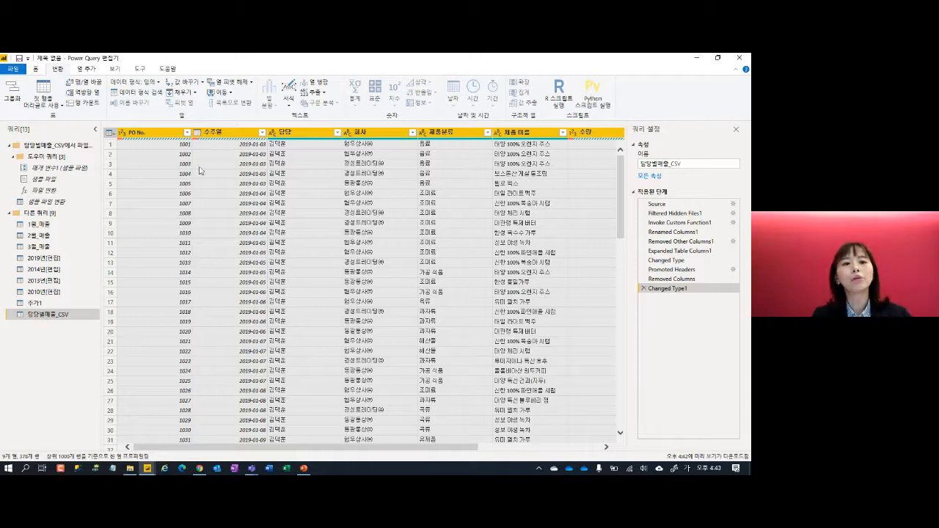
- Show the column quality, column distribution and column profile for the 담당별매출_CSV query
click(123, 72)
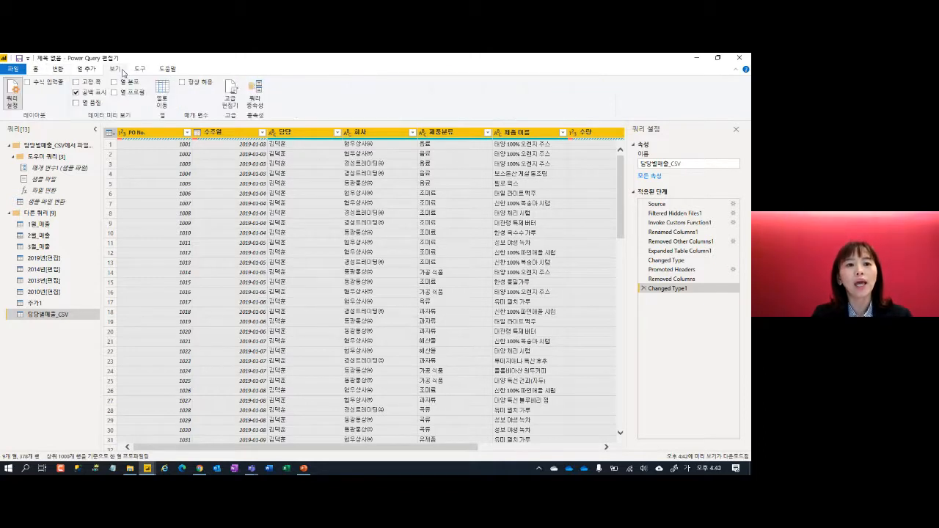
click(76, 104)
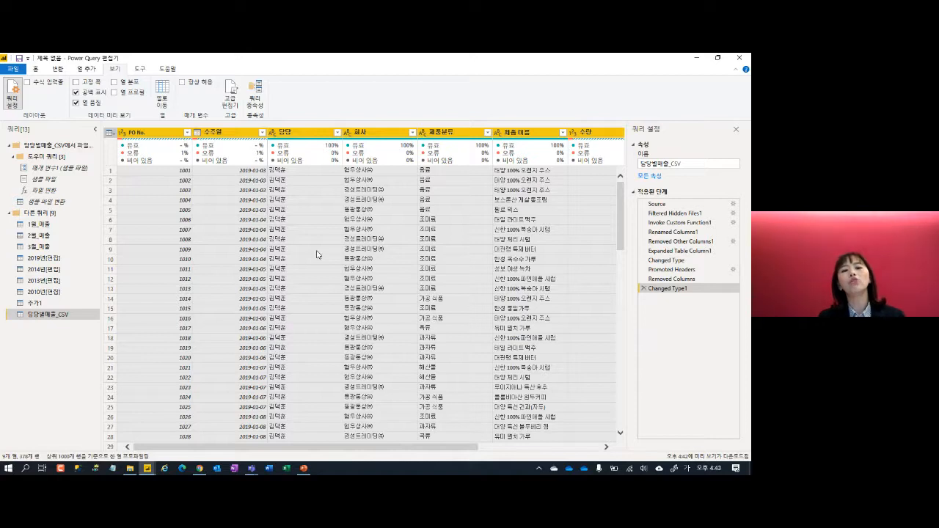
mouse_move(211, 155)
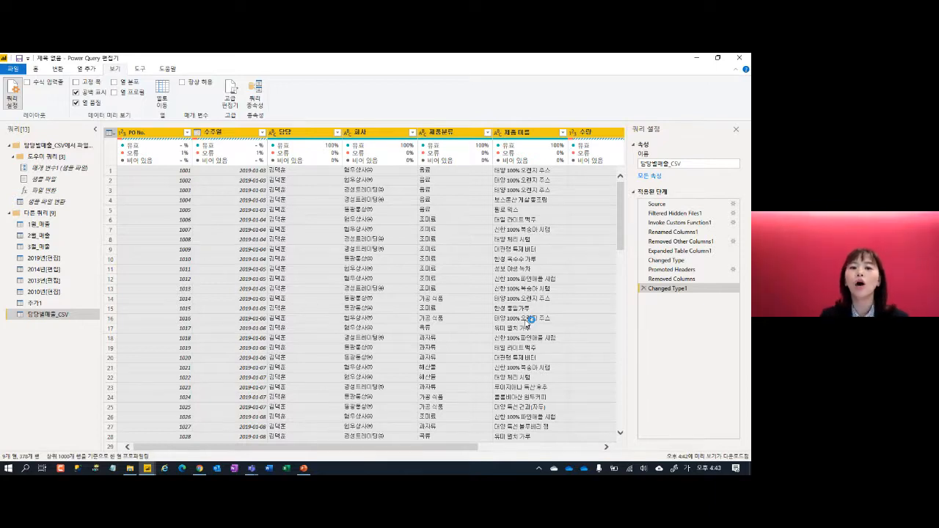
mouse_move(260, 155)
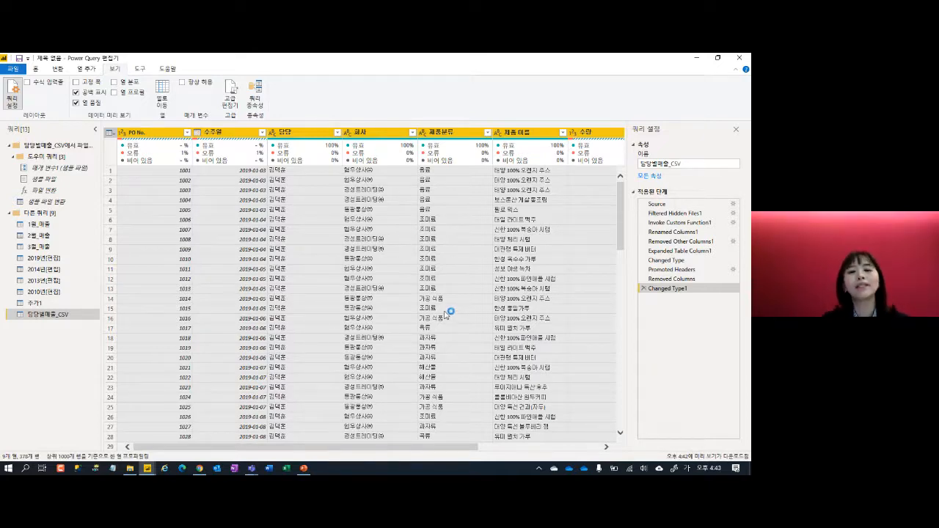
click(114, 82)
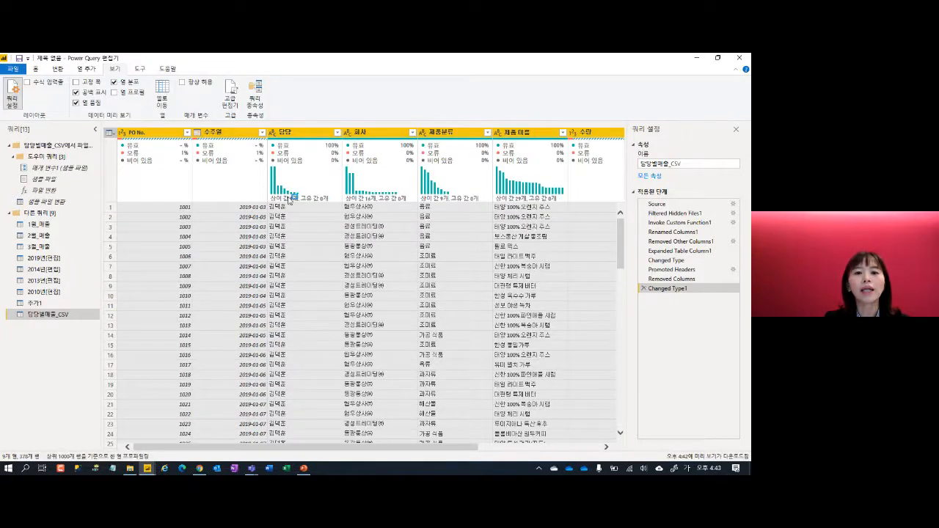
mouse_move(301, 200)
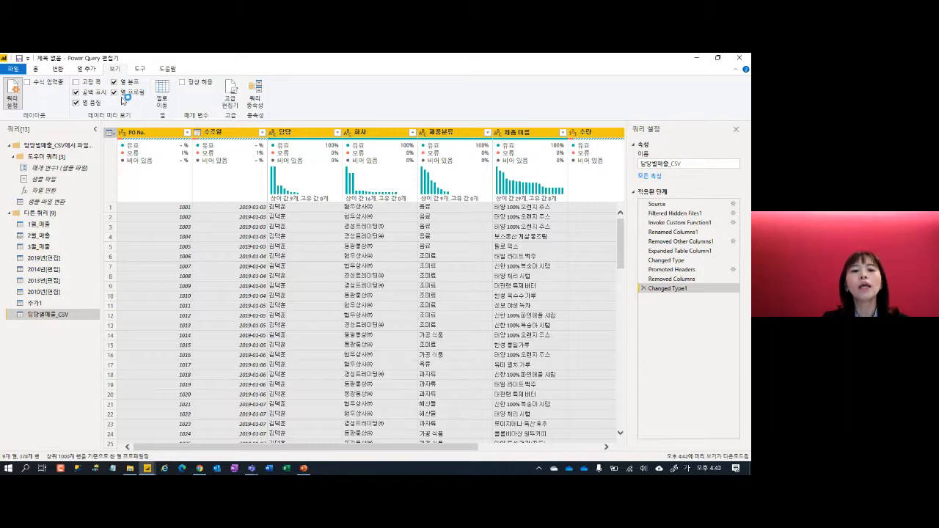
- Examine the column statistics and value distribution of the 담당 and 수량 columns
click(316, 136)
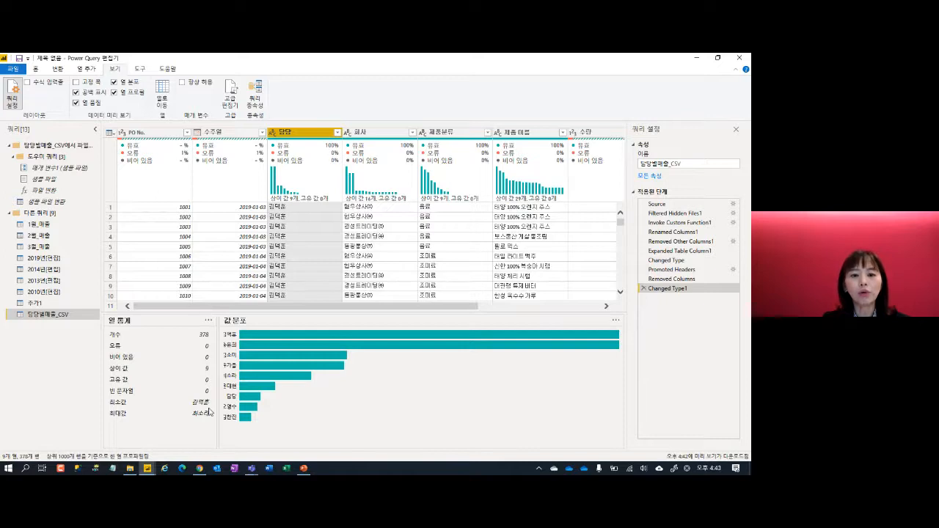
click(601, 137)
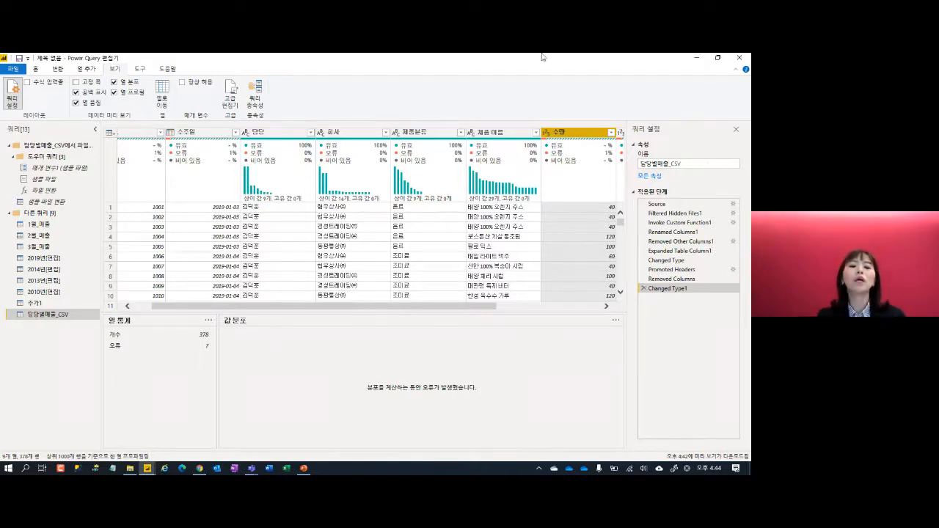
click(199, 469)
click(203, 468)
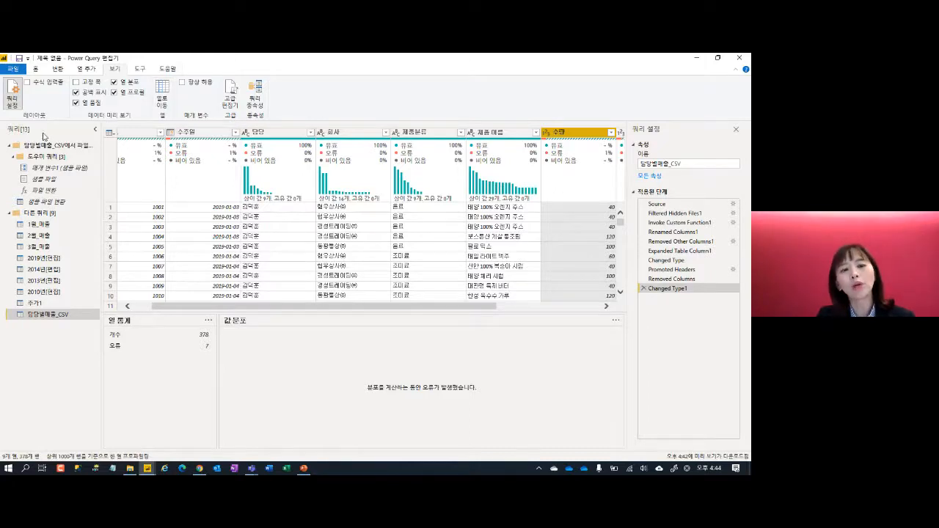
click(145, 306)
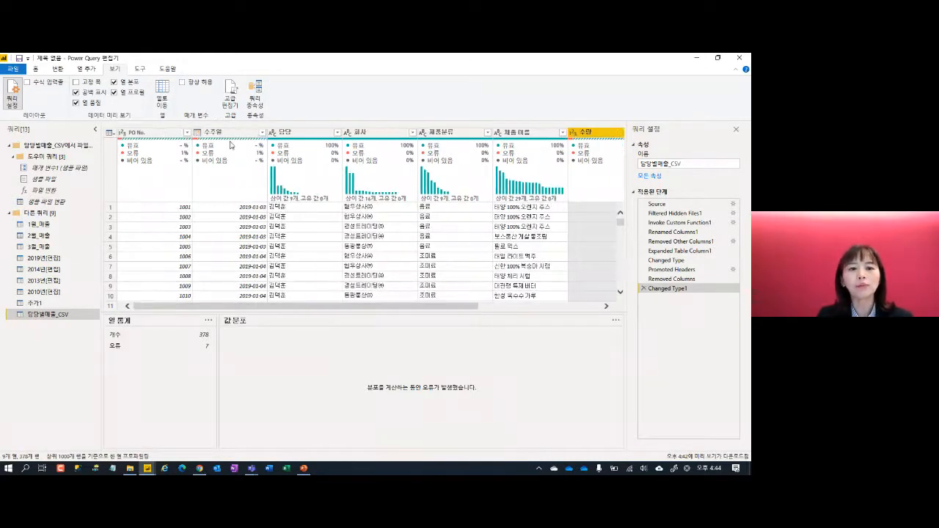
mouse_move(196, 154)
drag(191, 147, 265, 157)
key(Escape)
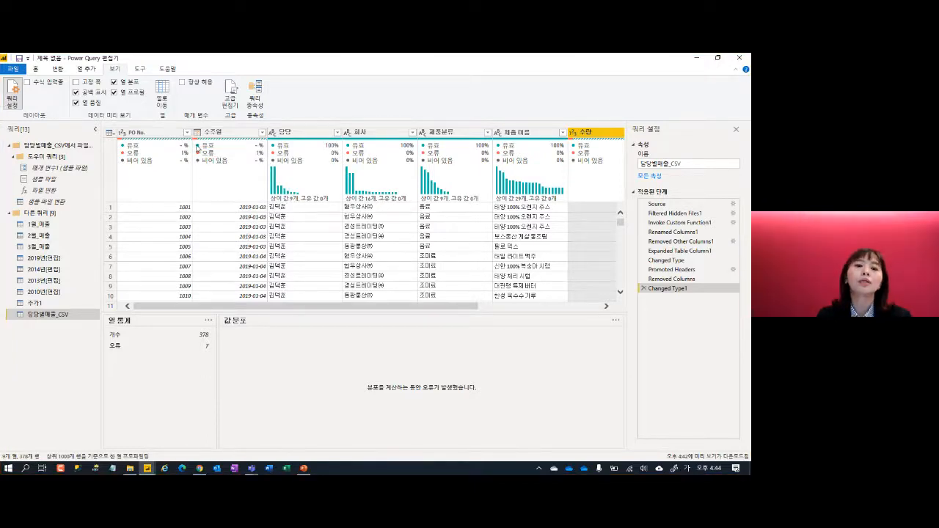
key(ctrl+2)
drag(189, 125, 236, 139)
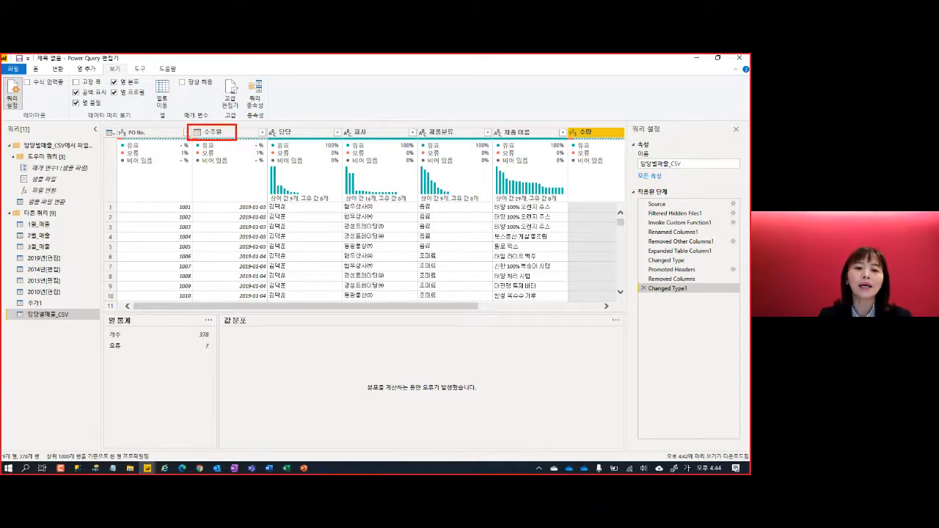
drag(204, 284, 245, 293)
drag(205, 362, 248, 381)
drag(201, 417, 259, 443)
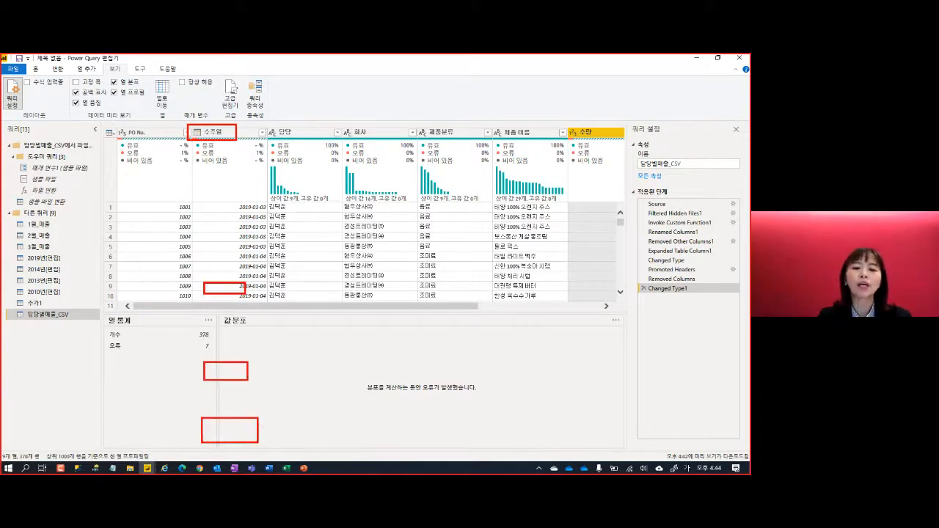
key(Escape)
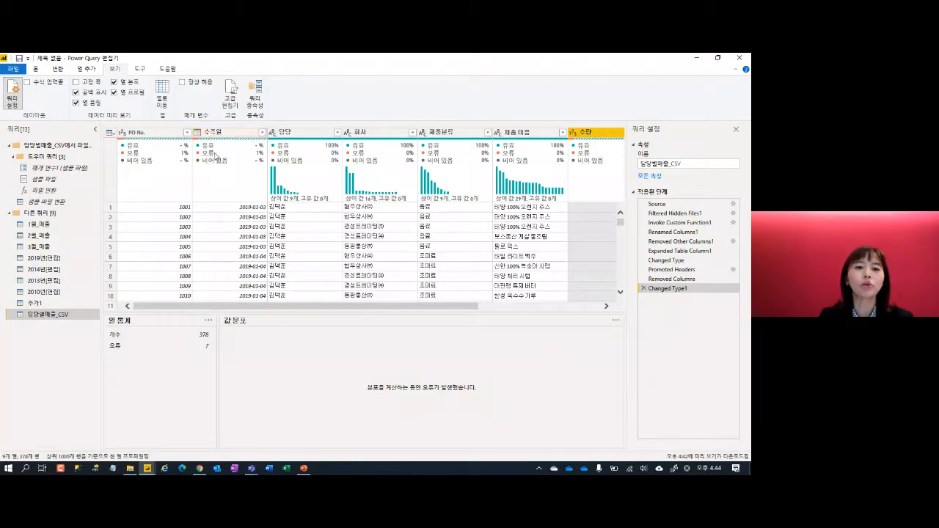
- Remove the rows with errors in the 수주일 column and turn off the column quality, distribution and profile displays
mouse_move(208, 154)
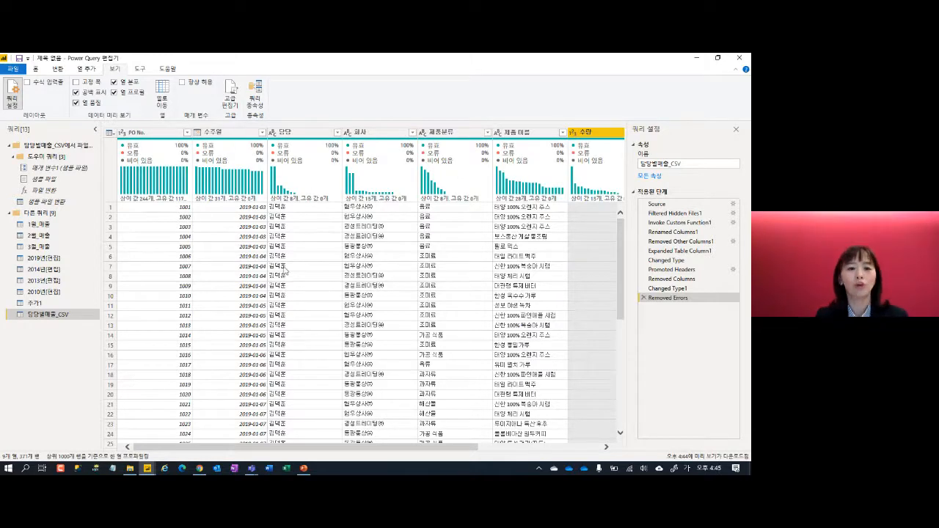
click(76, 105)
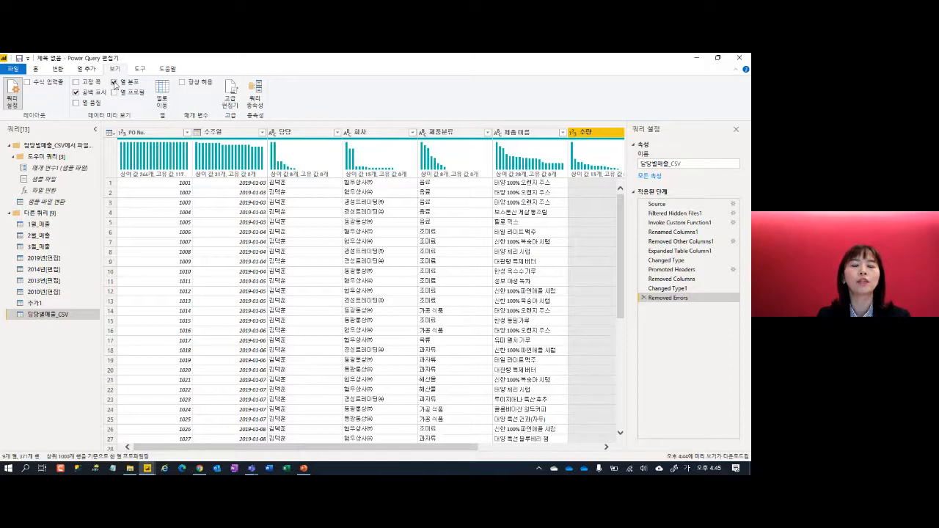
click(114, 82)
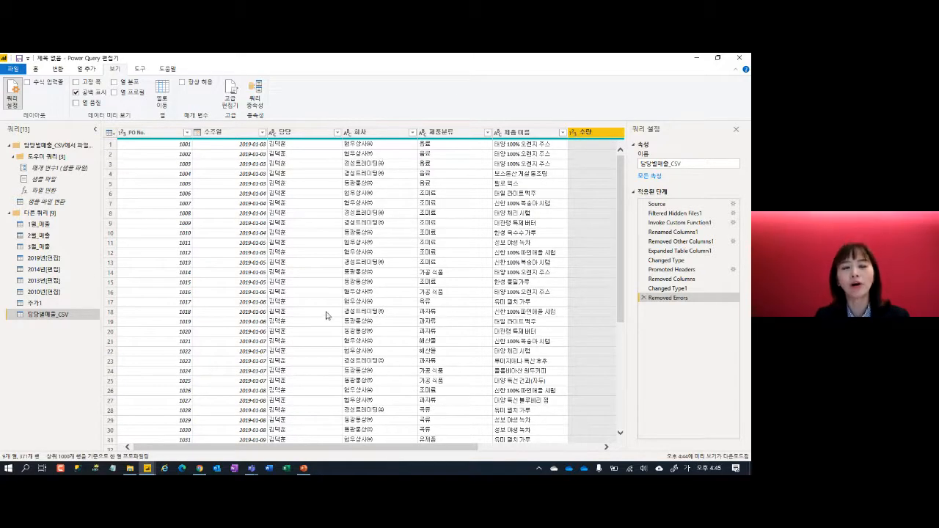
- Close the query editor and apply the query changes to the report
click(35, 68)
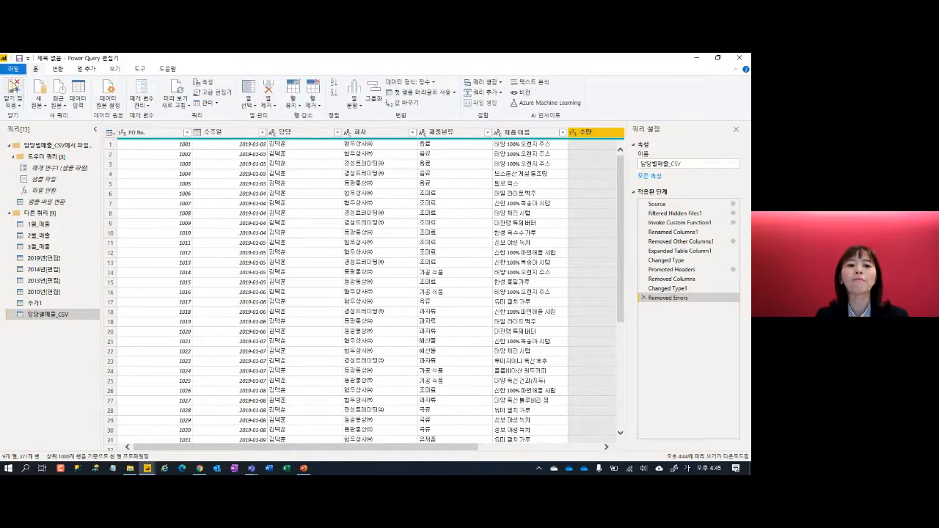
click(14, 87)
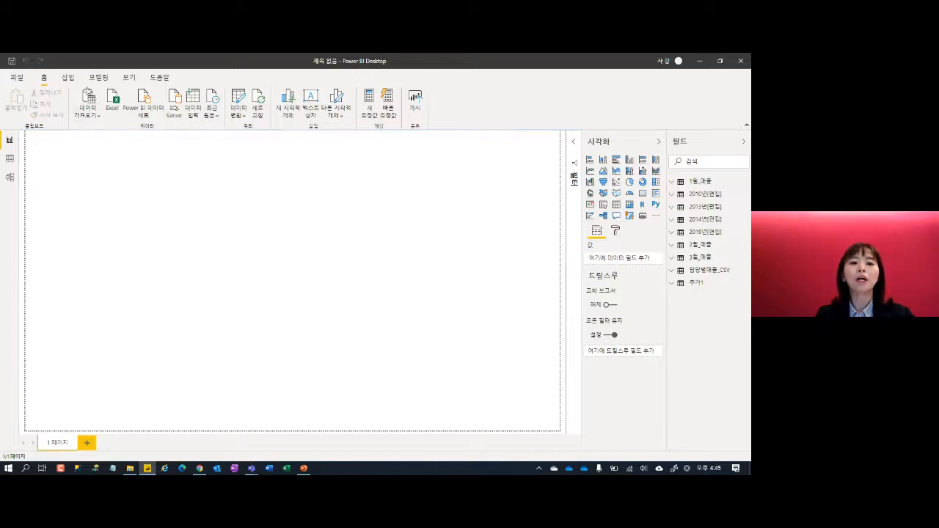
- Connect to the 담당별매출_Excel folder inside Sample as a folder data source and open its file list for transformation
click(97, 99)
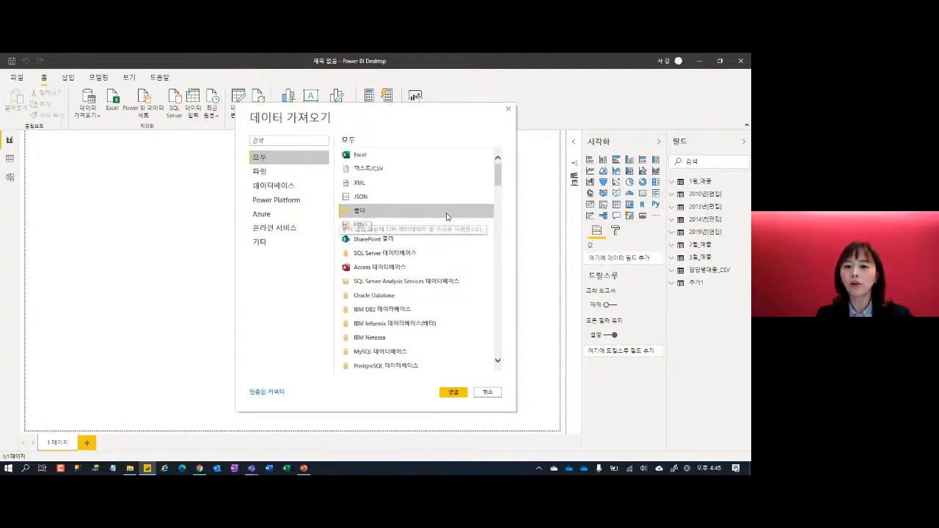
click(458, 394)
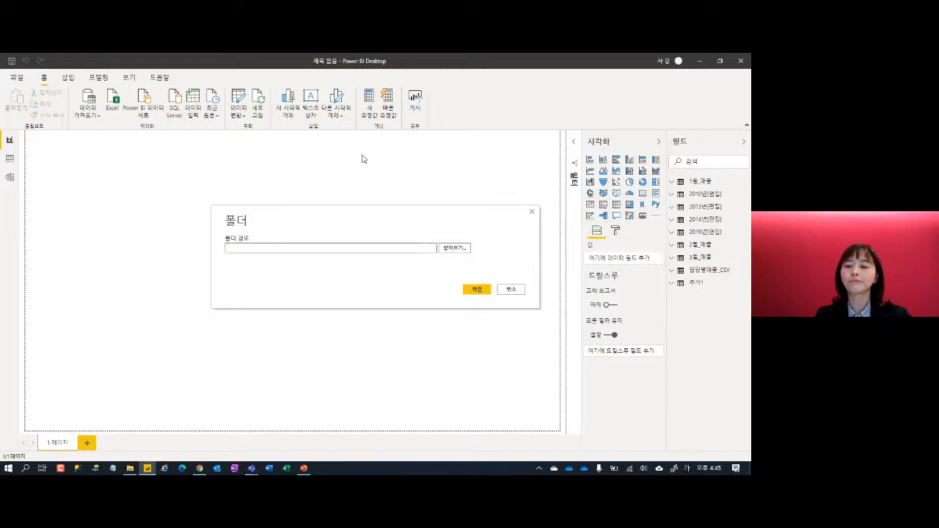
click(454, 248)
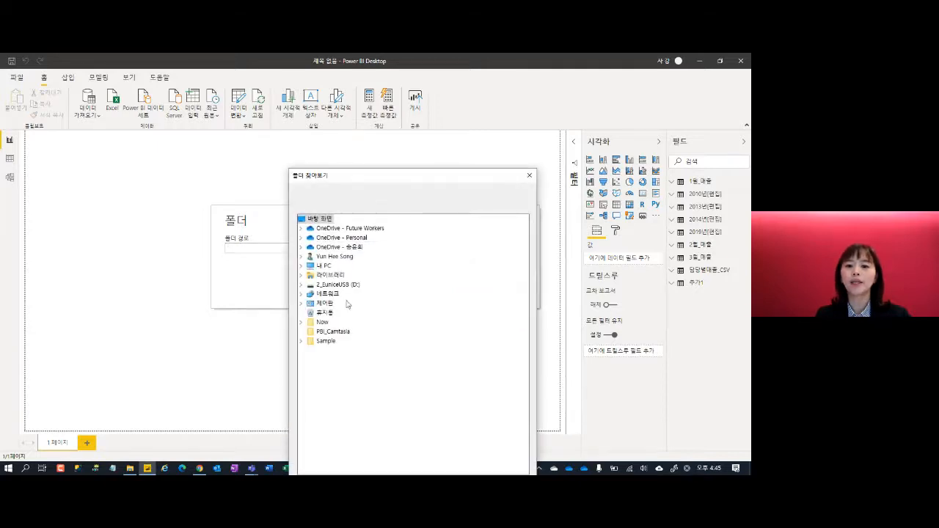
double_click(325, 342)
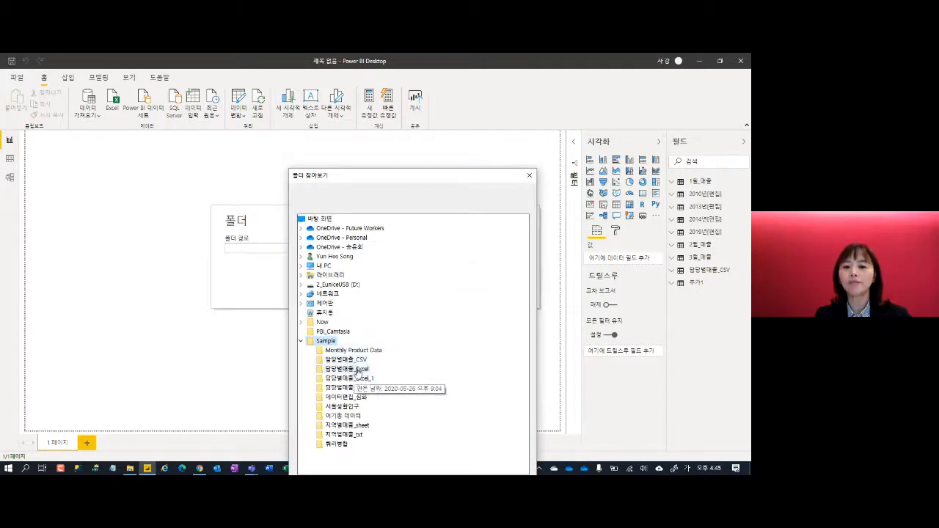
click(347, 368)
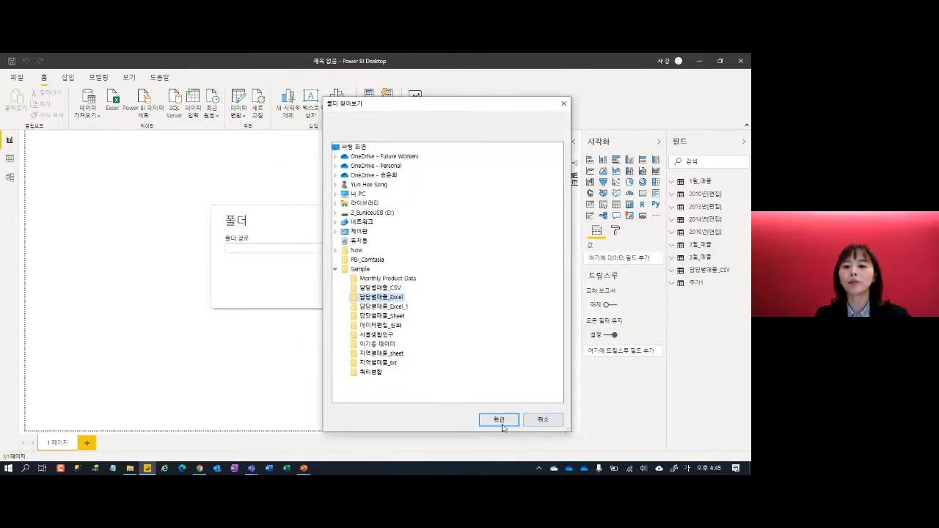
click(502, 423)
click(481, 289)
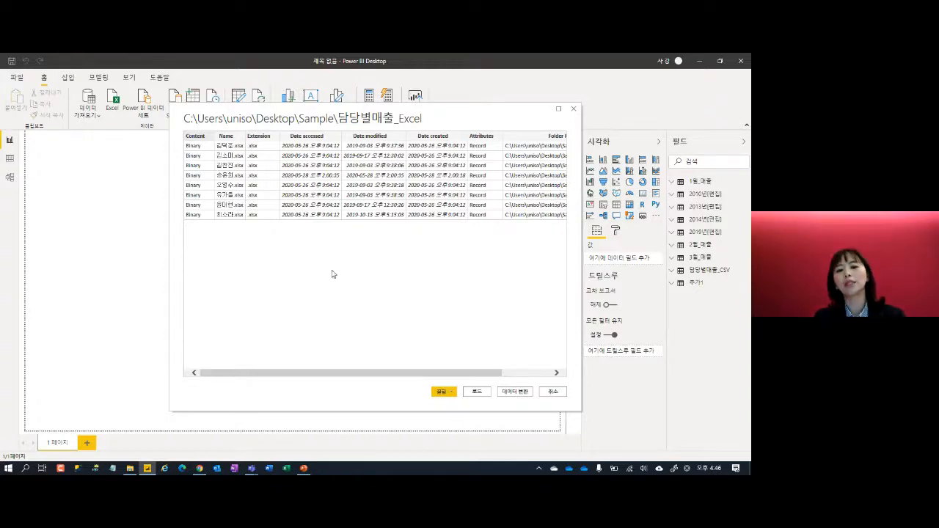
click(518, 394)
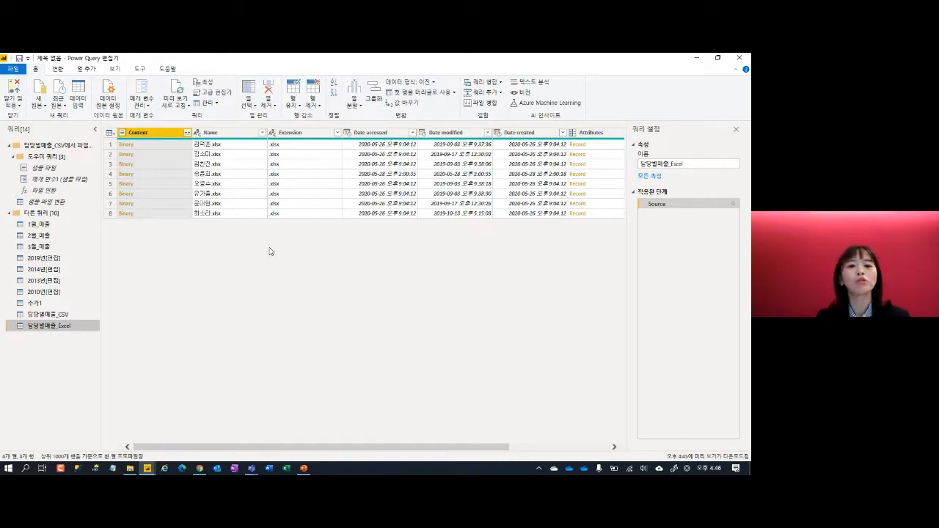
- Examine the Name, Extension, Date accessed and remaining columns of the 담당별매출_Excel file list
click(223, 133)
click(296, 133)
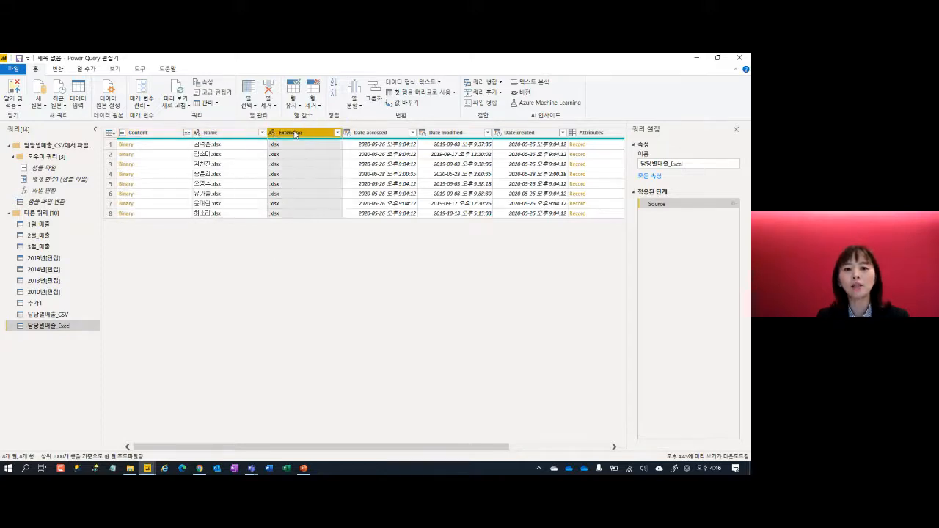
click(377, 133)
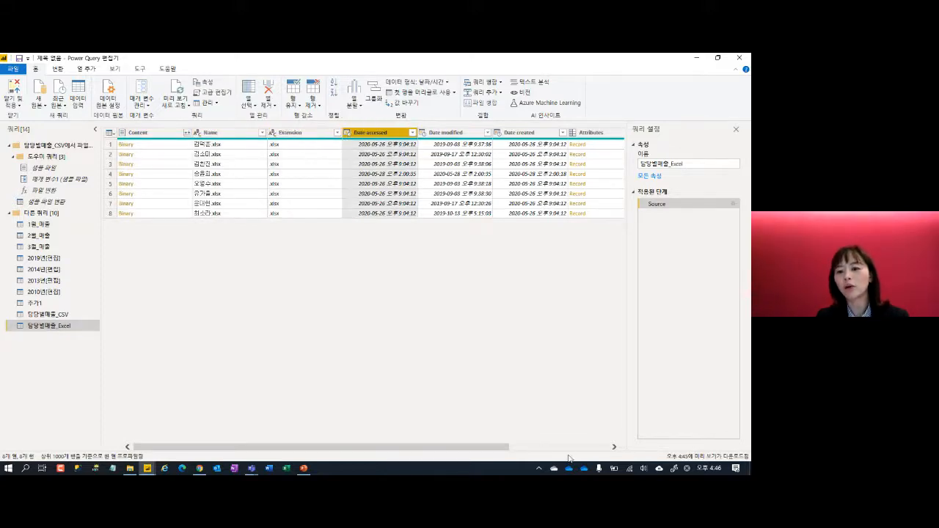
click(578, 447)
drag(566, 447, 357, 455)
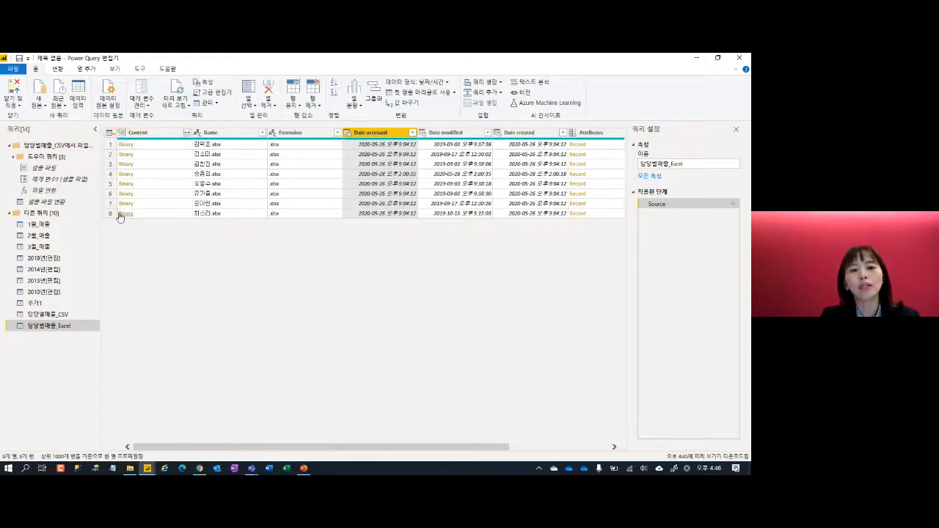
- Combine all the Excel files in the Content column, extracting the whole 매개 변수2 folder rather than a single sheet
click(188, 133)
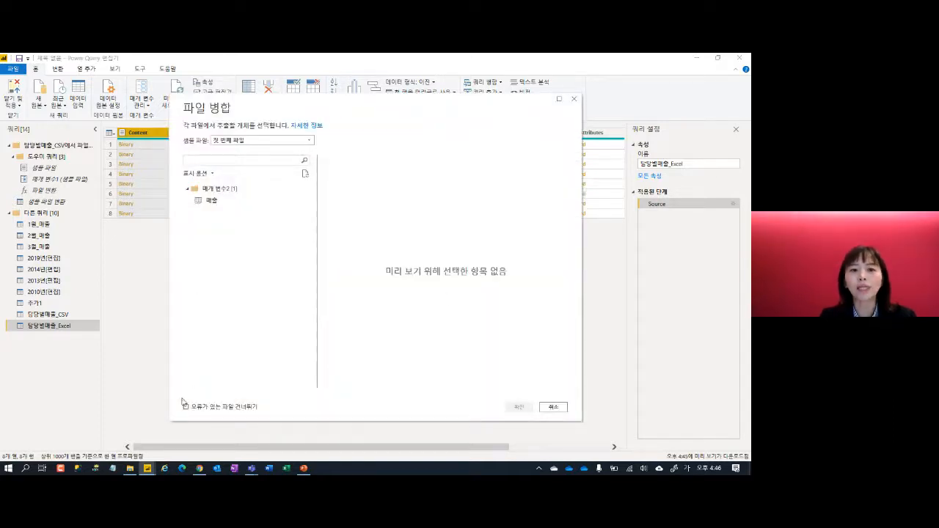
click(214, 190)
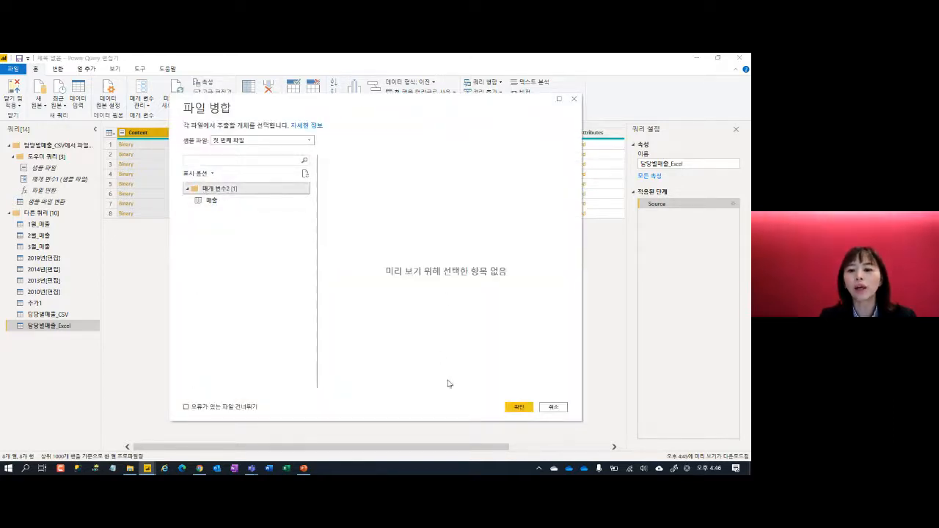
click(518, 406)
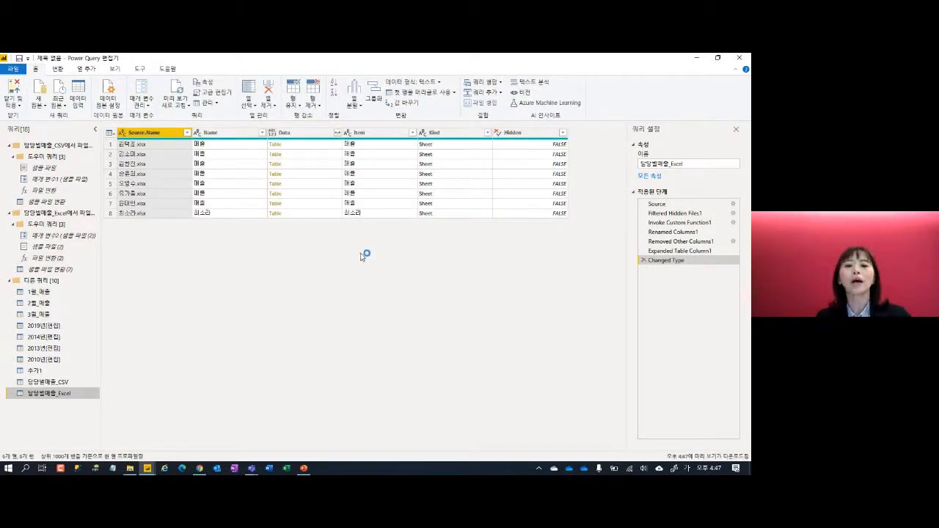
- Examine the Name, Kind and Data columns of the combined 담당별매출_Excel query
click(211, 134)
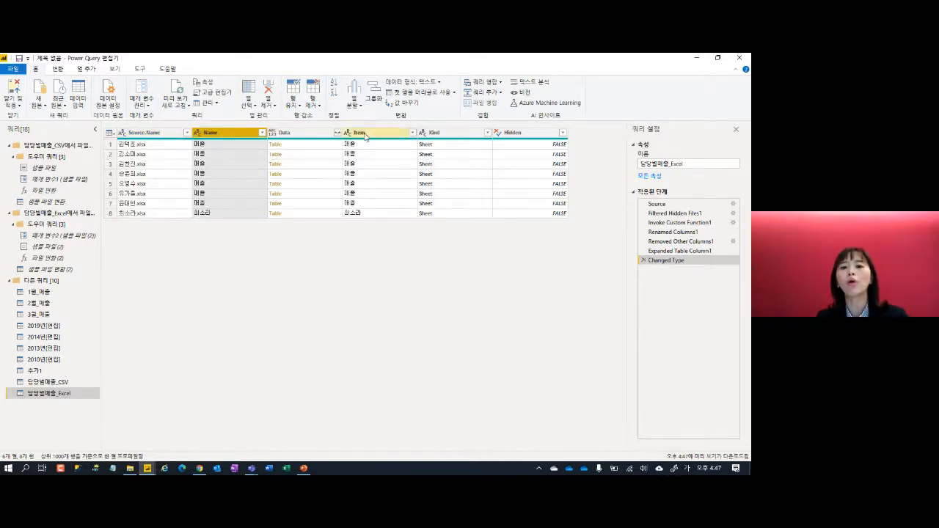
click(436, 133)
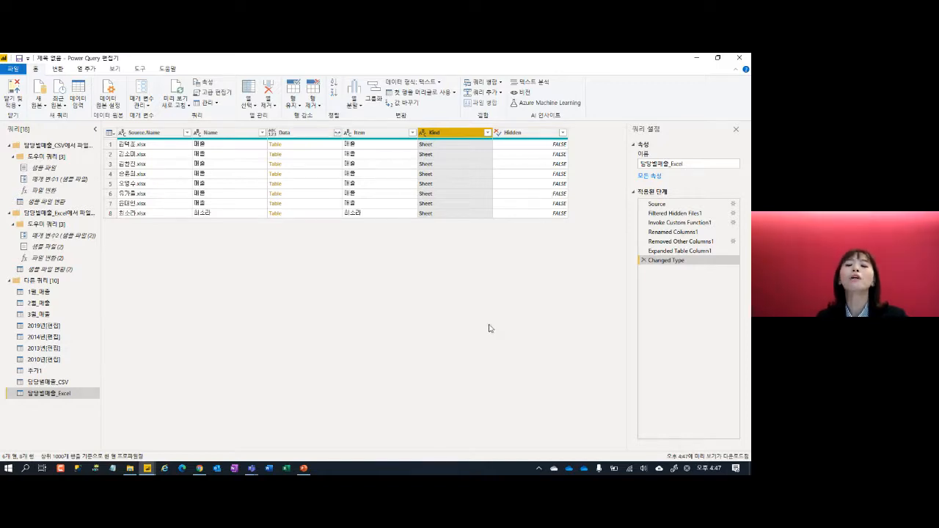
click(294, 134)
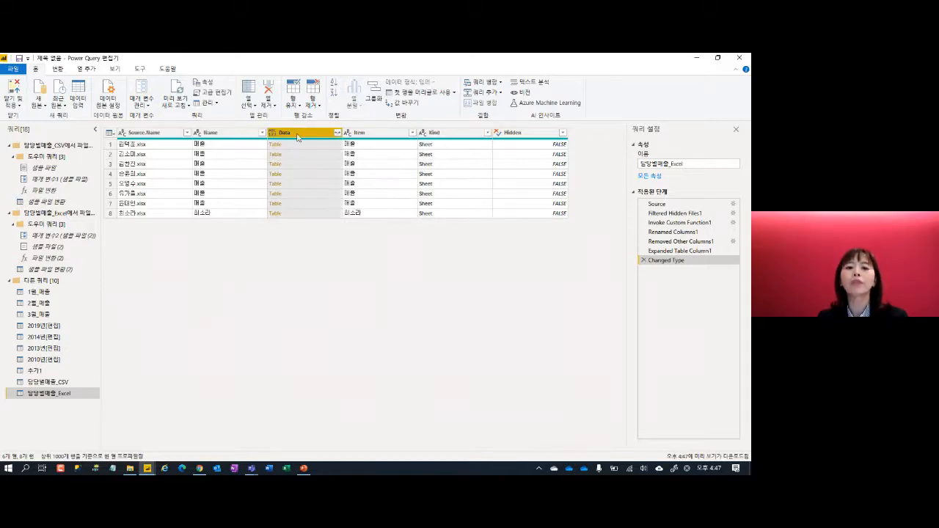
- Keep only the Data column of the 담당별매출_Excel query and expand all its columns, using the original column name as prefix
right_click(297, 138)
click(312, 154)
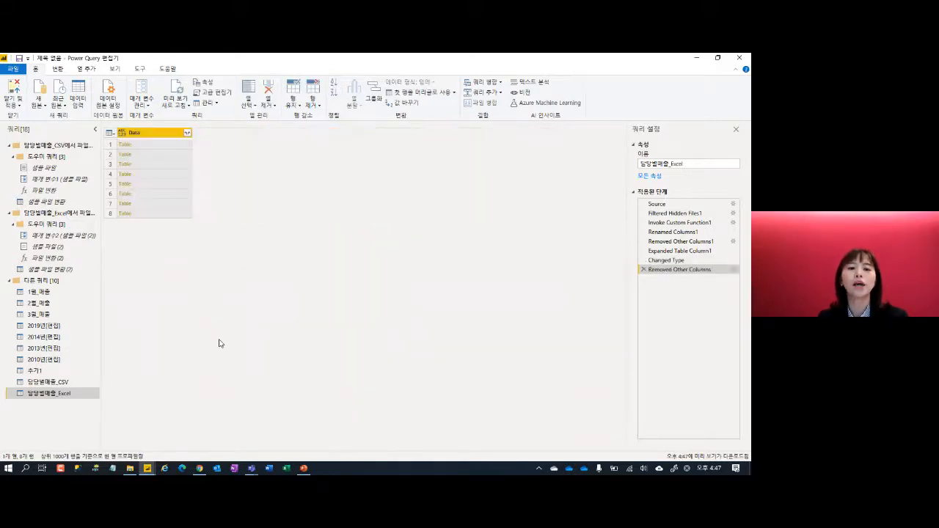
click(188, 133)
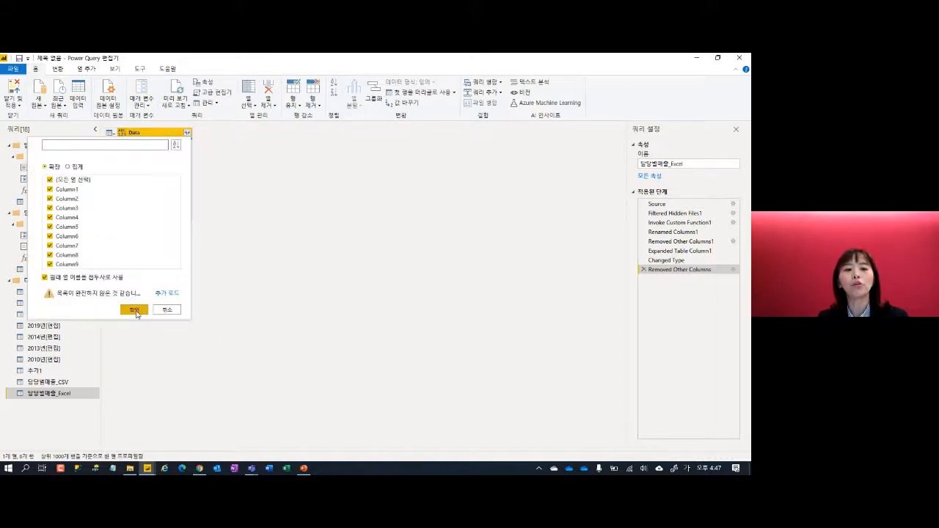
click(134, 310)
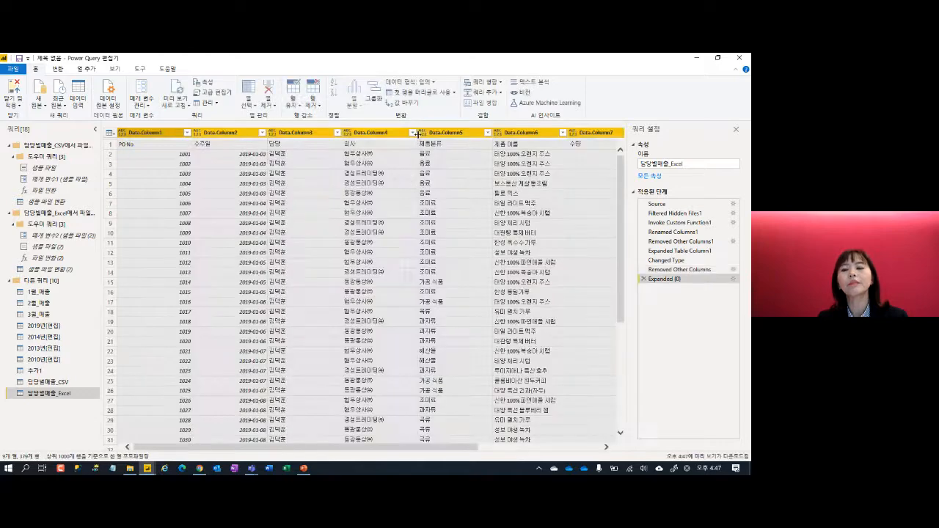
- Examine the expanded rows, especially where one salesperson's file ends and the next one begins
scroll(452, 255, down, 15)
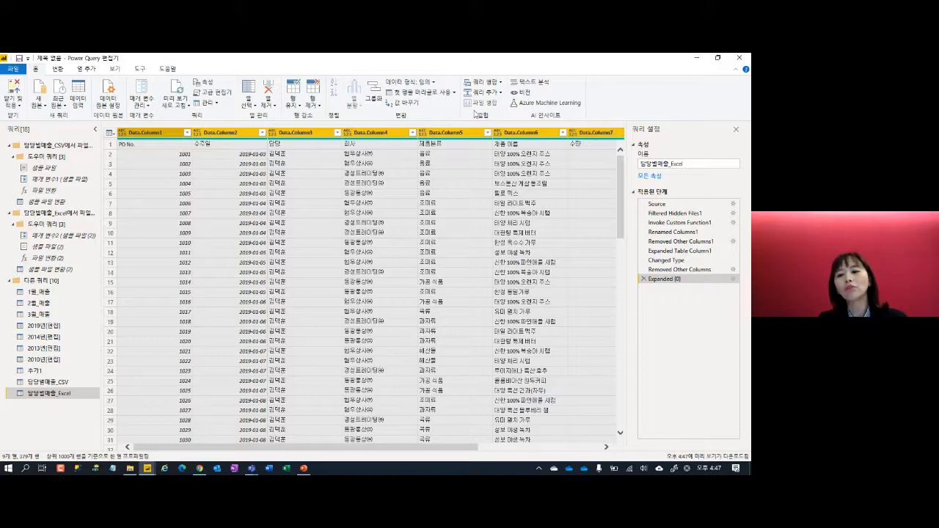
scroll(485, 296, down, 20)
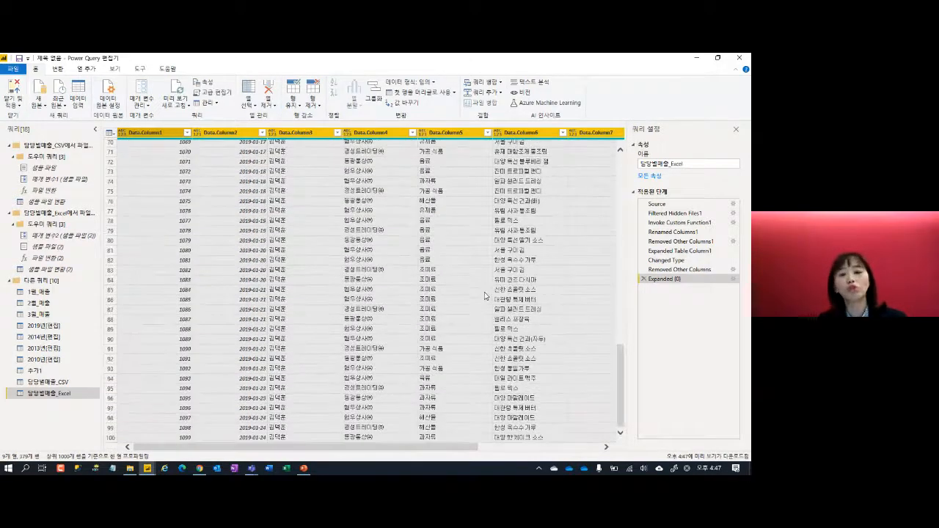
scroll(485, 295, down, 17)
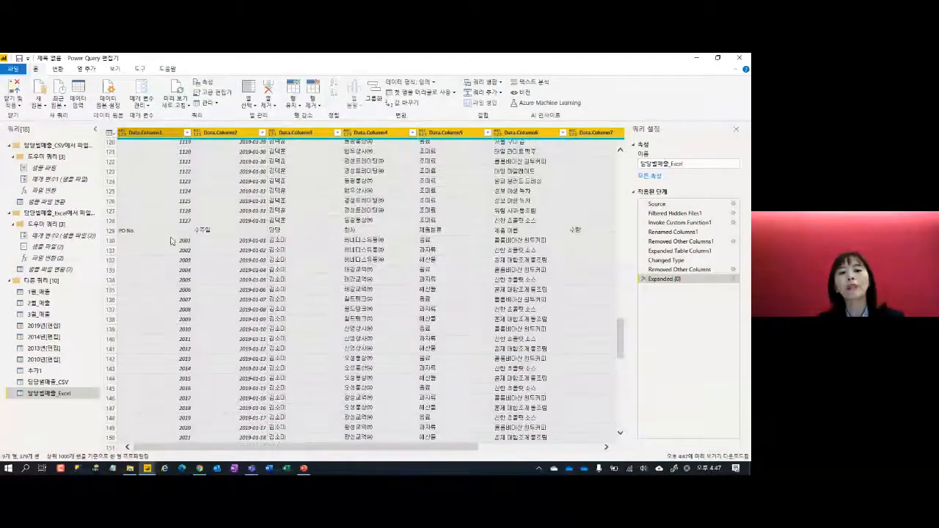
scroll(399, 305, down, 11)
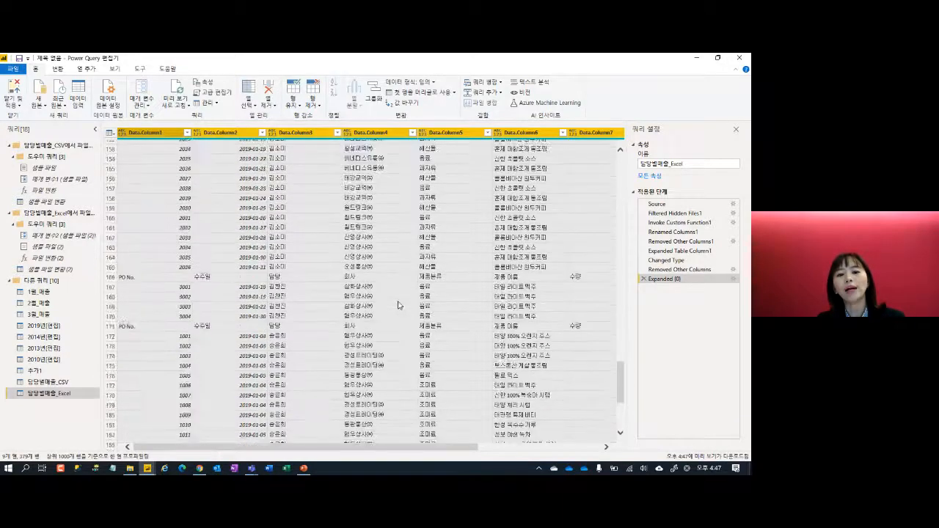
scroll(398, 305, down, 2)
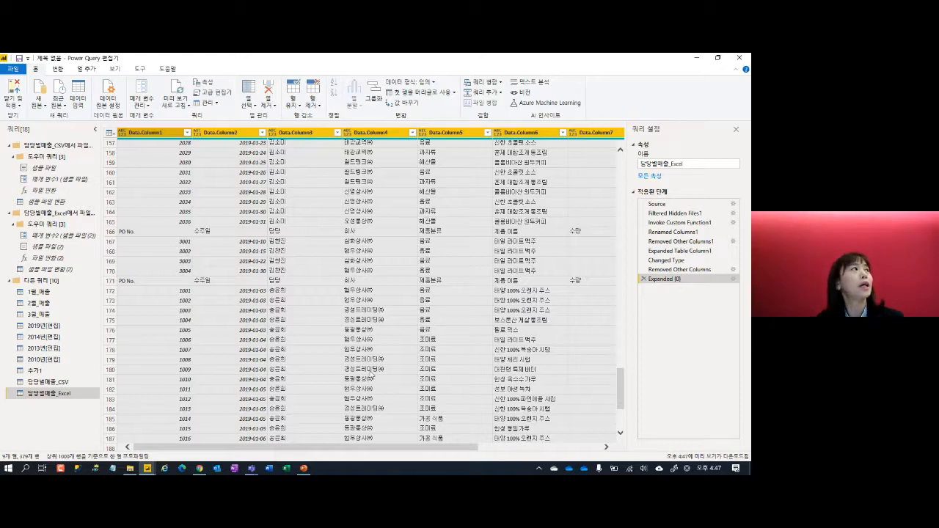
scroll(372, 373, up, 20)
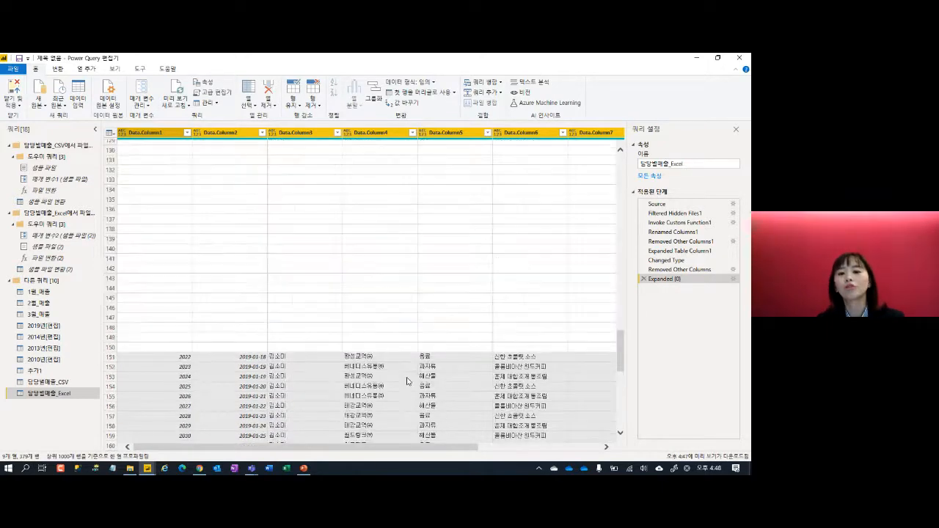
scroll(415, 361, up, 17)
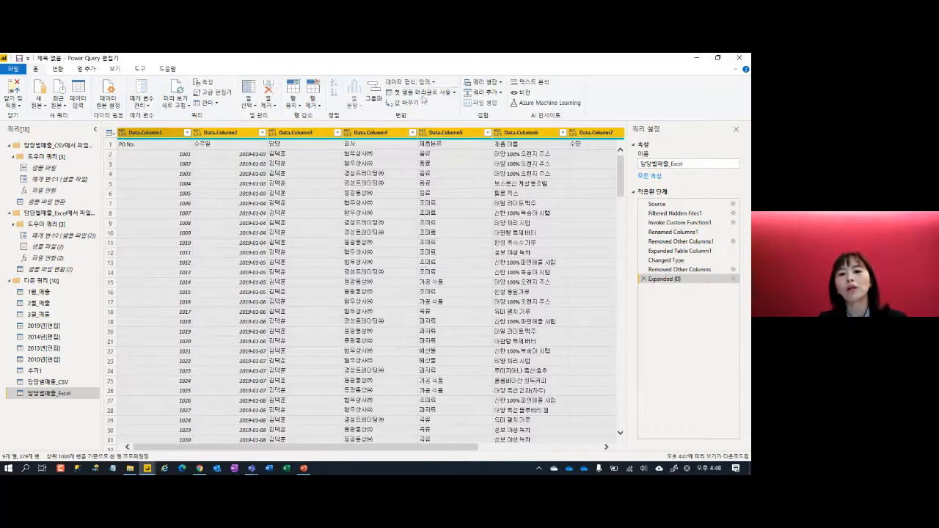
- Promote the first row to column headers and filter the repeated header value 담당 out of the 담당 column
click(424, 95)
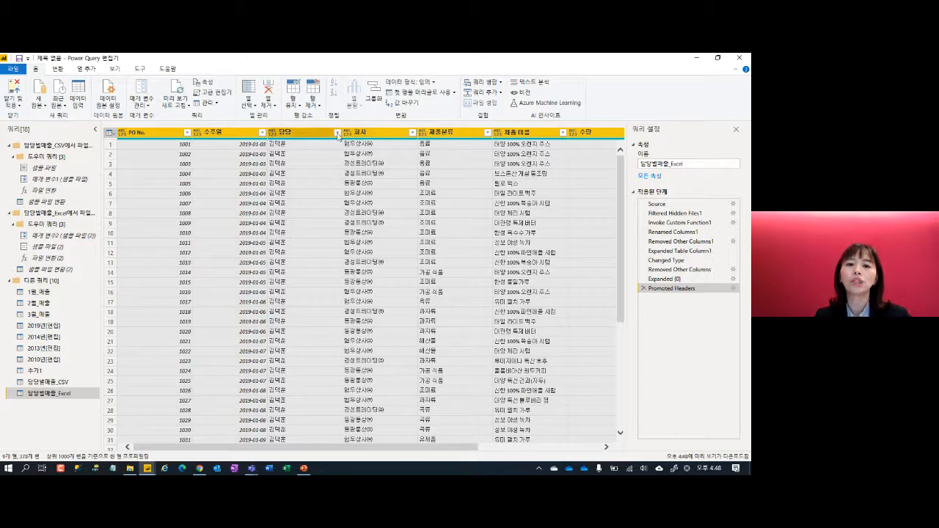
click(337, 133)
click(205, 269)
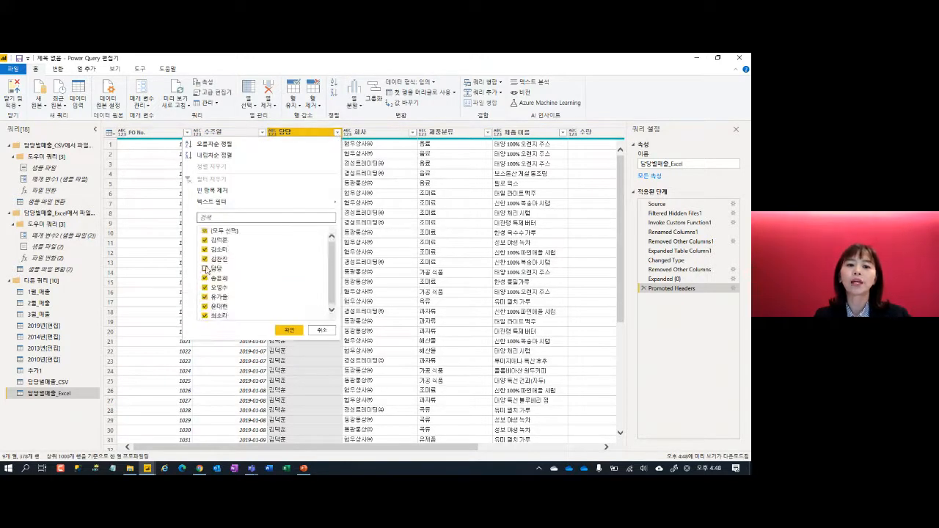
click(290, 331)
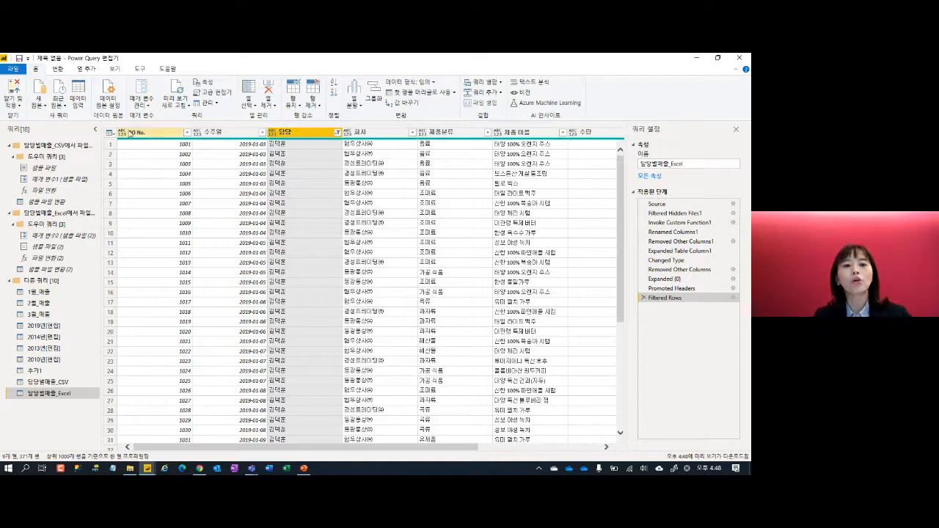
- Change the data type of the PO No. column to whole number (정수)
click(124, 134)
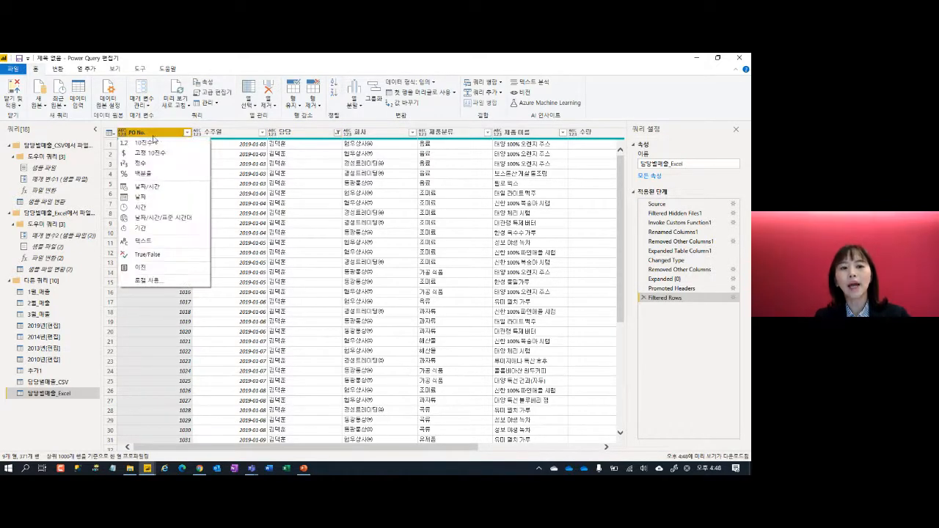
click(159, 135)
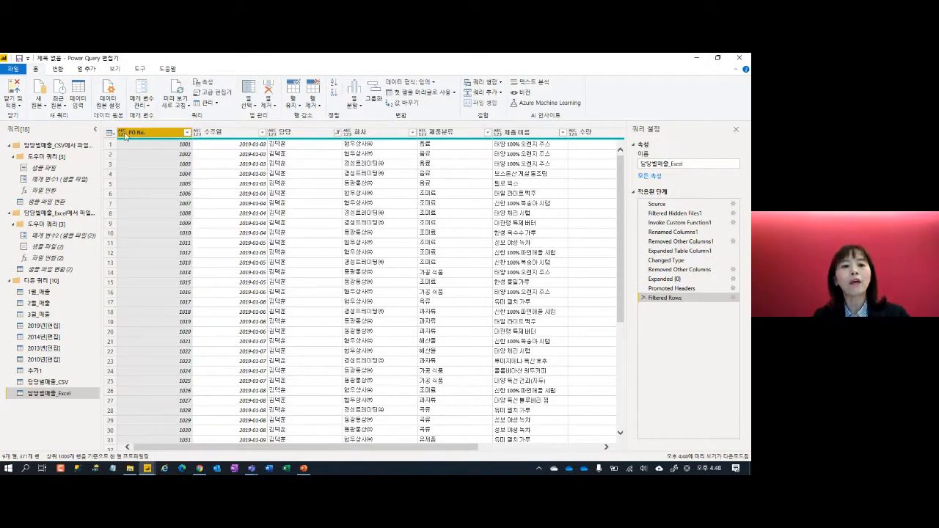
click(123, 135)
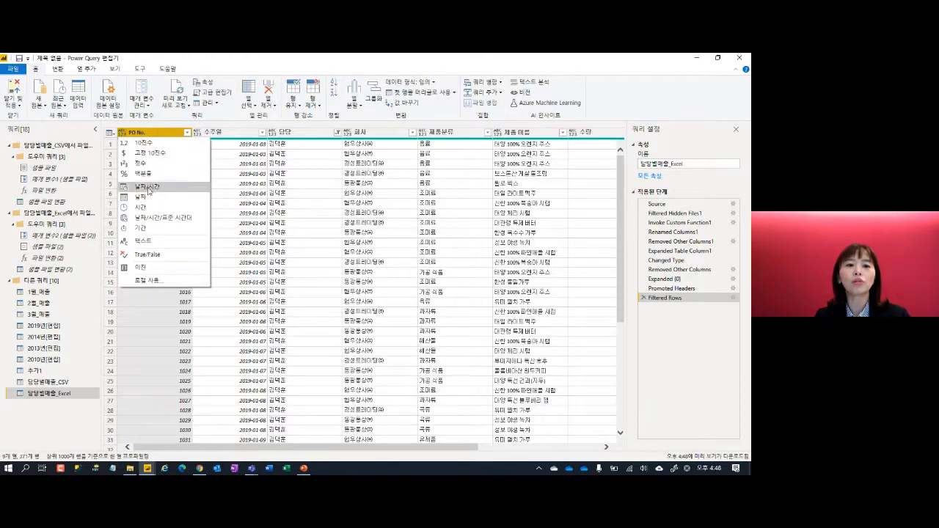
click(145, 163)
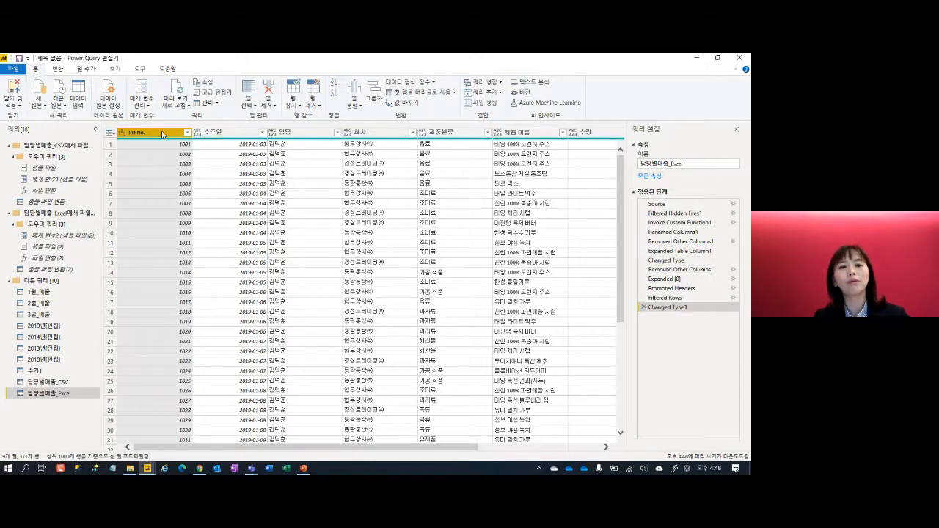
- Detect the data types of all columns automatically, and close the query editor while applying the queries to the report
key(ctrl+a)
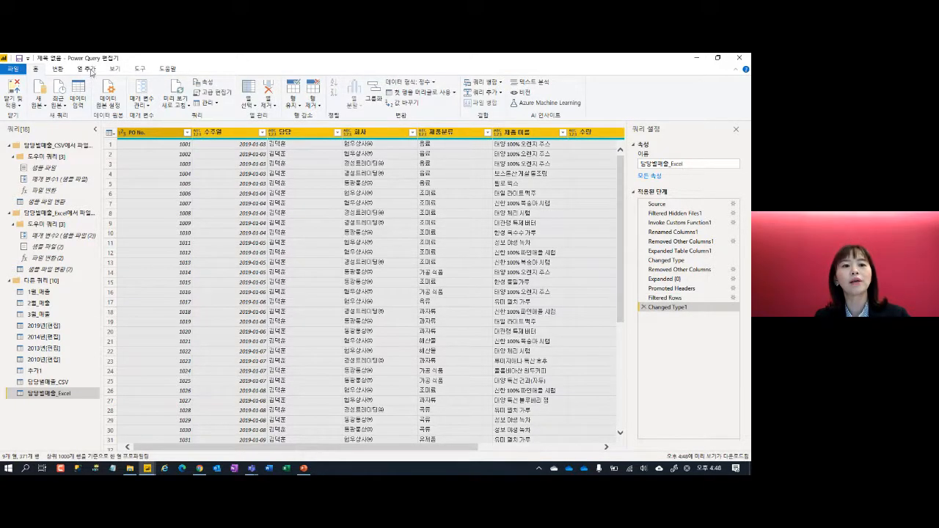
click(60, 69)
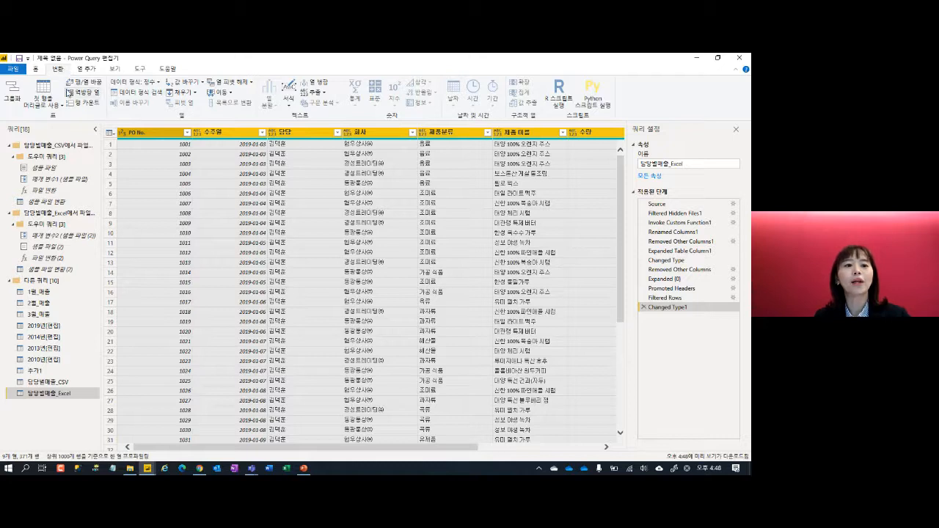
click(132, 92)
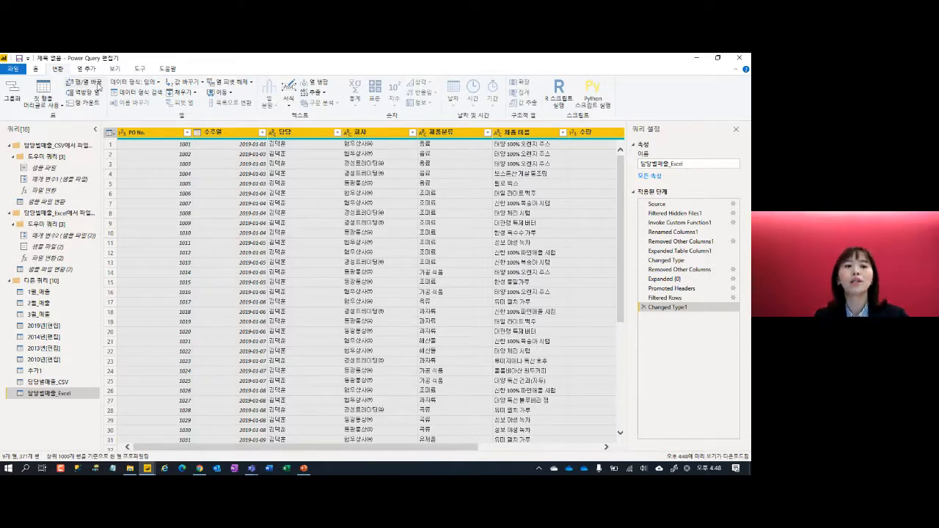
click(35, 68)
click(13, 91)
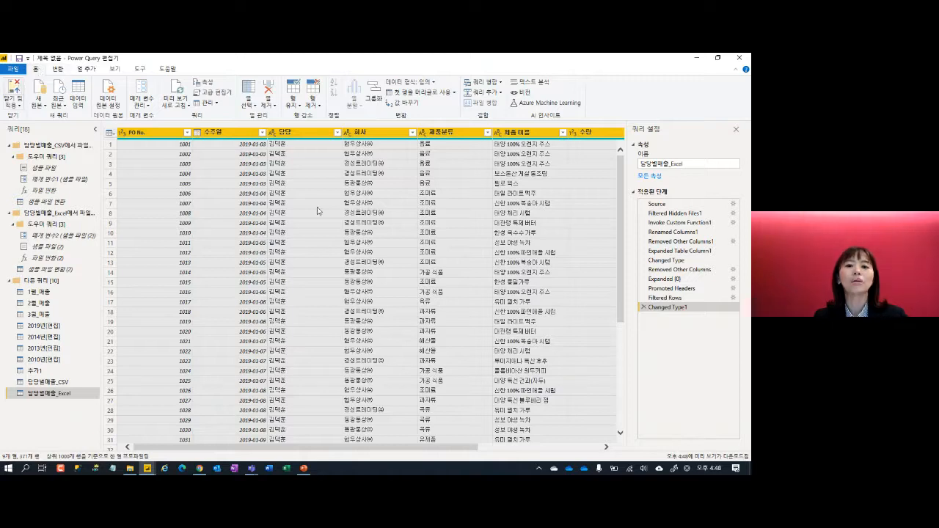
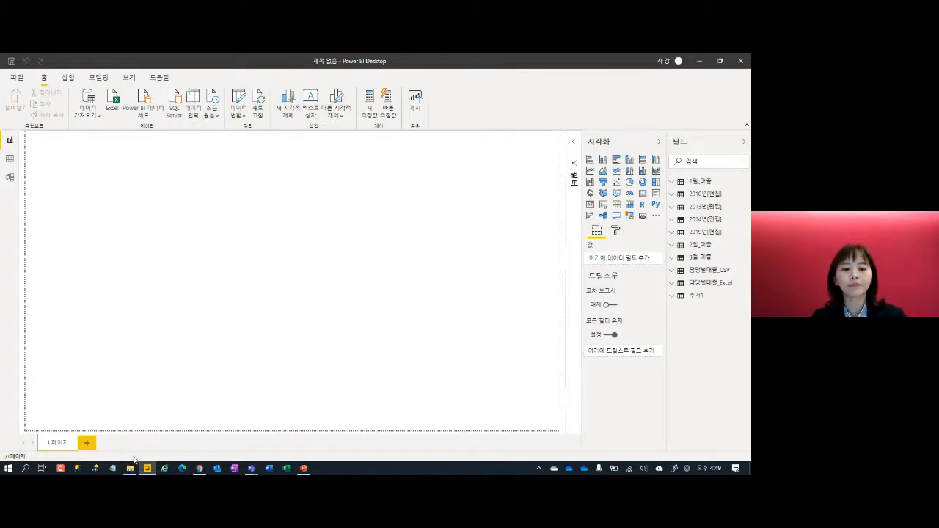
- Switch to File Explorer, enter the Monthly Product Data folder in Sample, and open 01_2020.xlsx in Excel
key(alt+Tab)
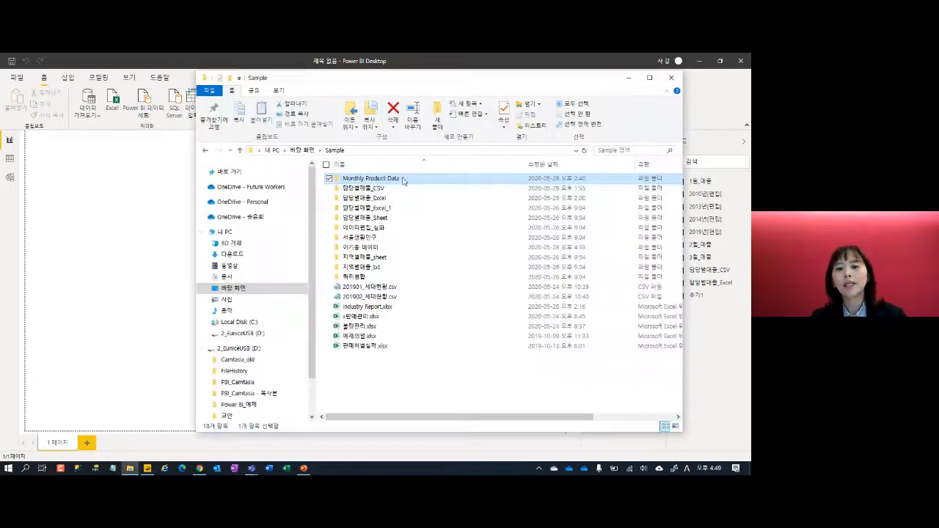
double_click(372, 181)
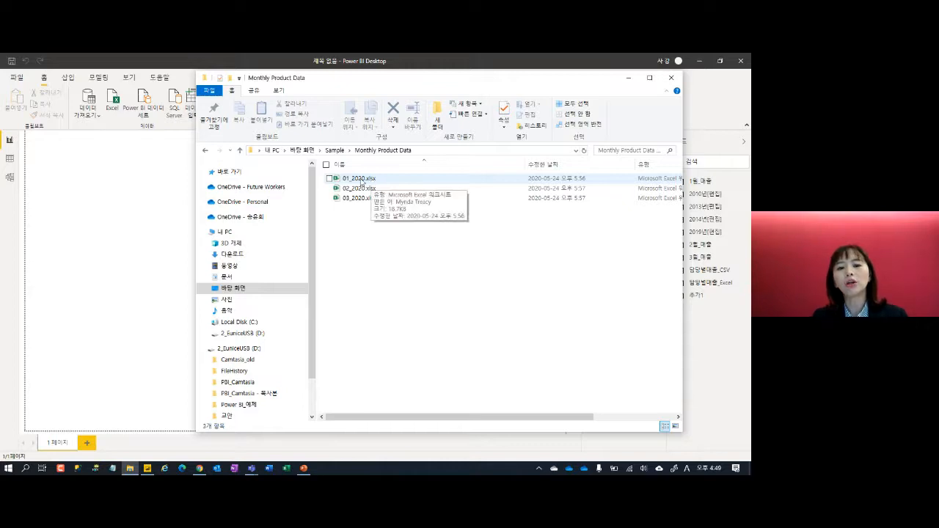
click(371, 182)
click(363, 189)
click(361, 198)
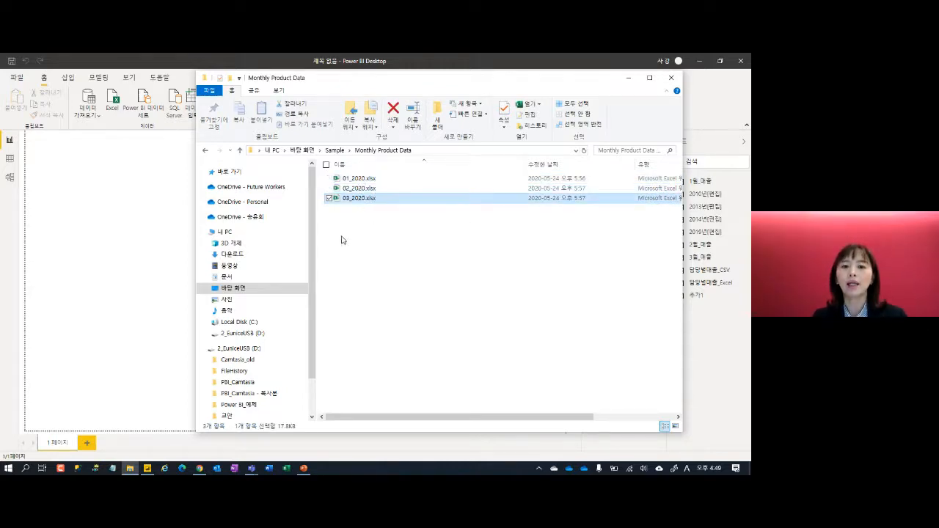
click(374, 180)
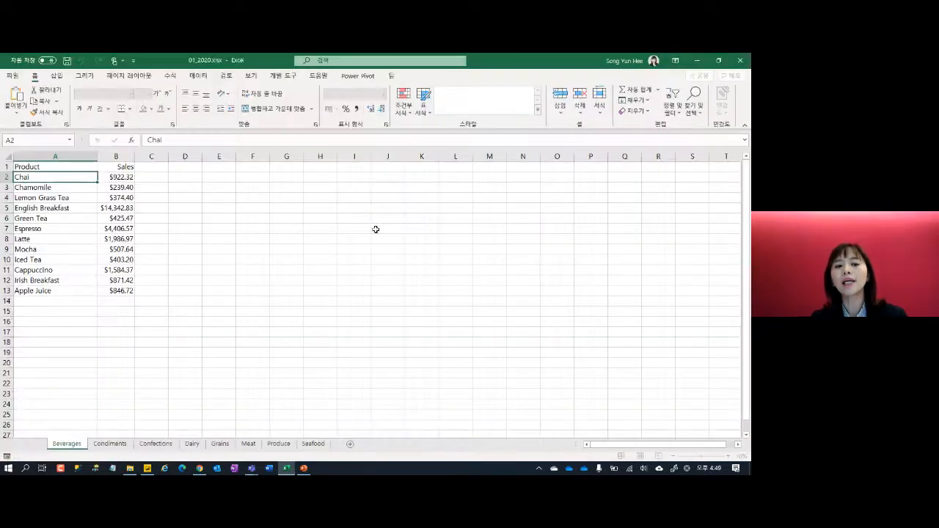
- Examine the workbook's sheet tabs from Beverages to Seafood and the Product and Sales table, marking them with temporary on-screen frames
key(ctrl+2)
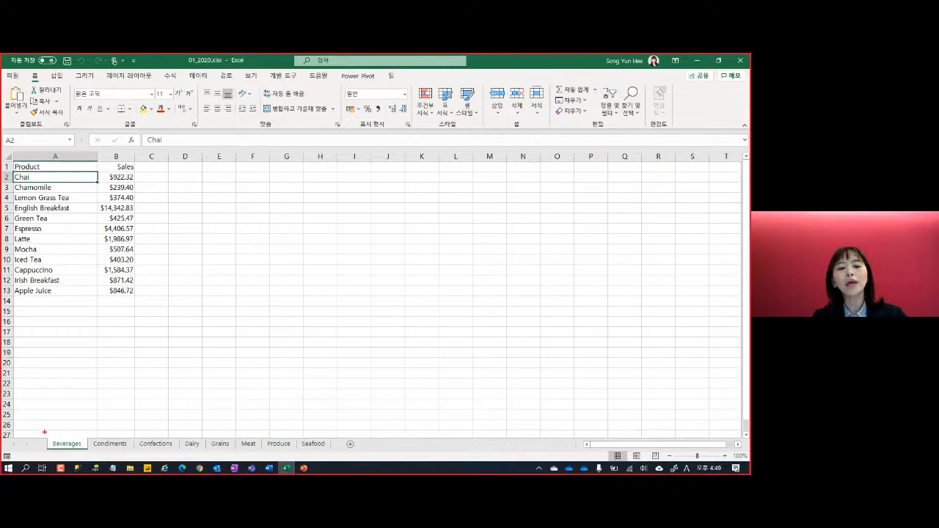
mouse_move(45, 433)
mouse_down()
mouse_move(193, 451)
mouse_move(336, 451)
mouse_up()
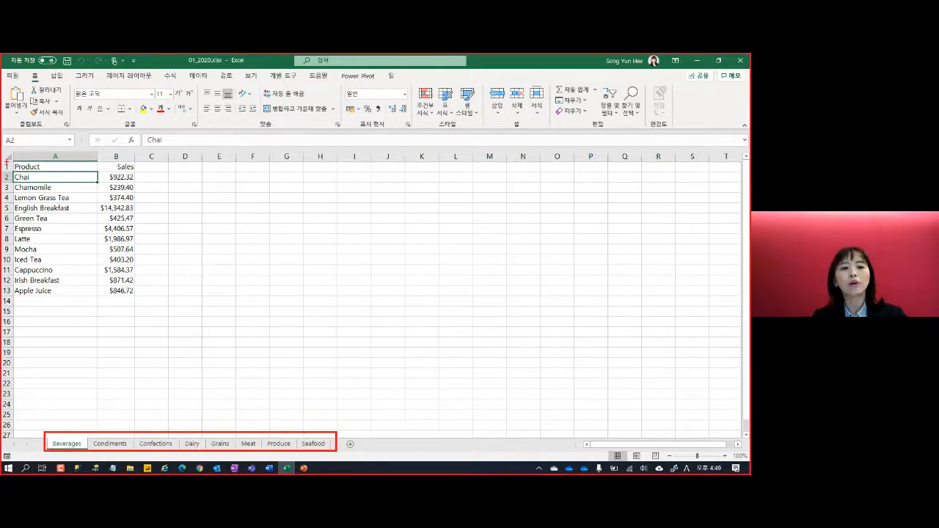
drag(6, 161, 85, 292)
mouse_move(146, 296)
mouse_down()
mouse_move(84, 290)
mouse_move(154, 204)
mouse_move(145, 287)
mouse_up()
key(Escape)
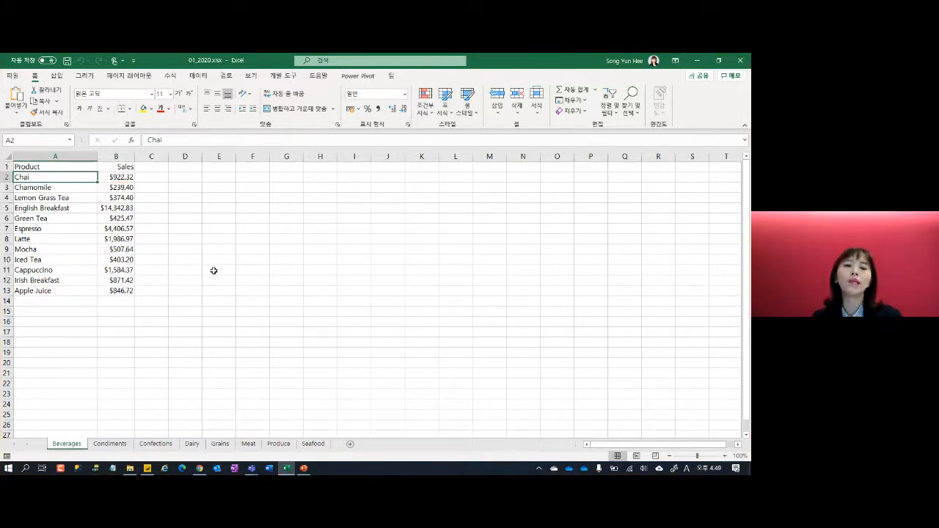
key(ctrl+2)
mouse_move(45, 435)
mouse_down()
mouse_move(110, 448)
mouse_move(342, 450)
mouse_up()
key(Escape)
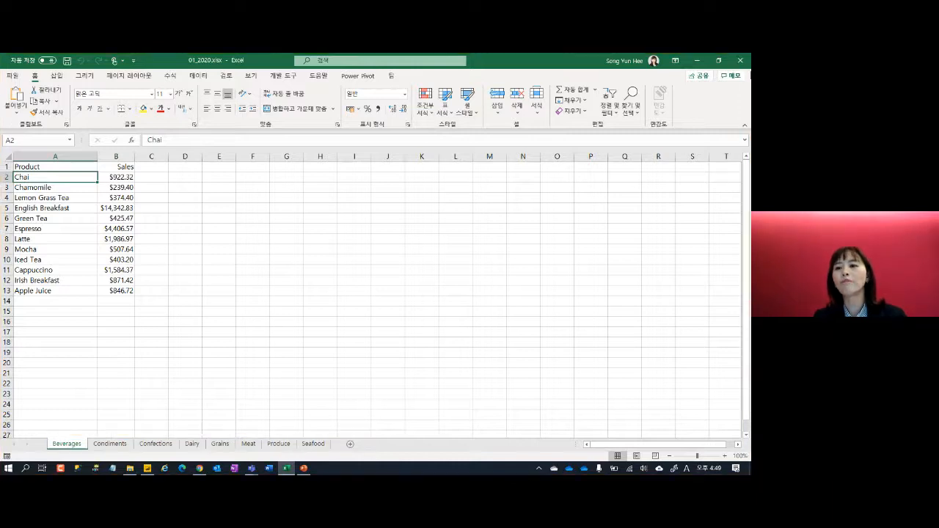
- Close the 01_2020.xlsx workbook, switch to Power BI Desktop and start a new data import with the Folder connector
click(740, 63)
key(ctrl+2)
drag(338, 166, 373, 219)
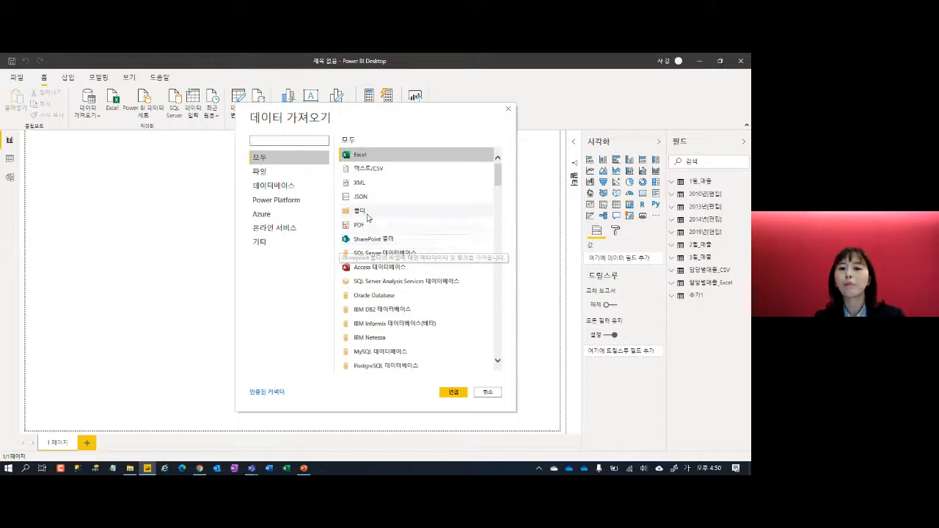
click(359, 210)
click(454, 393)
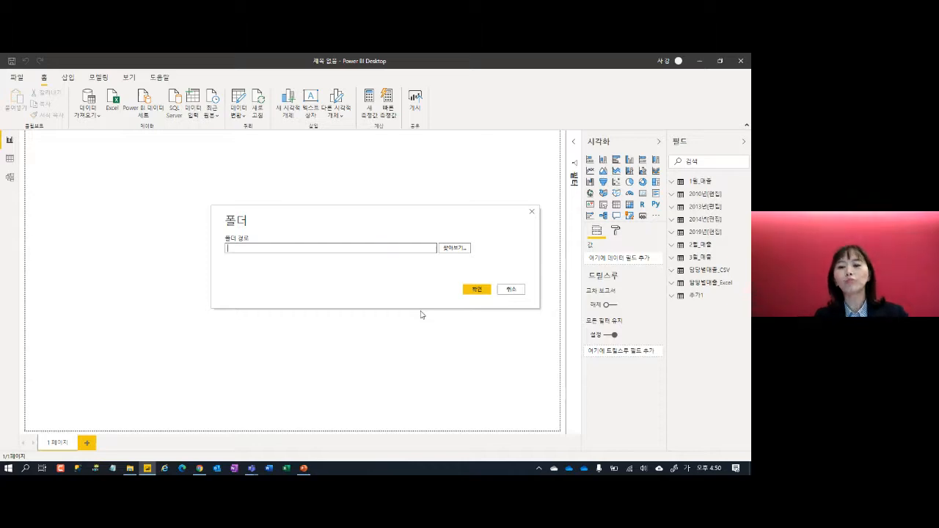
- Choose the Monthly Product Data folder inside Sample as the source and open its file list for data transformation
click(454, 249)
click(323, 342)
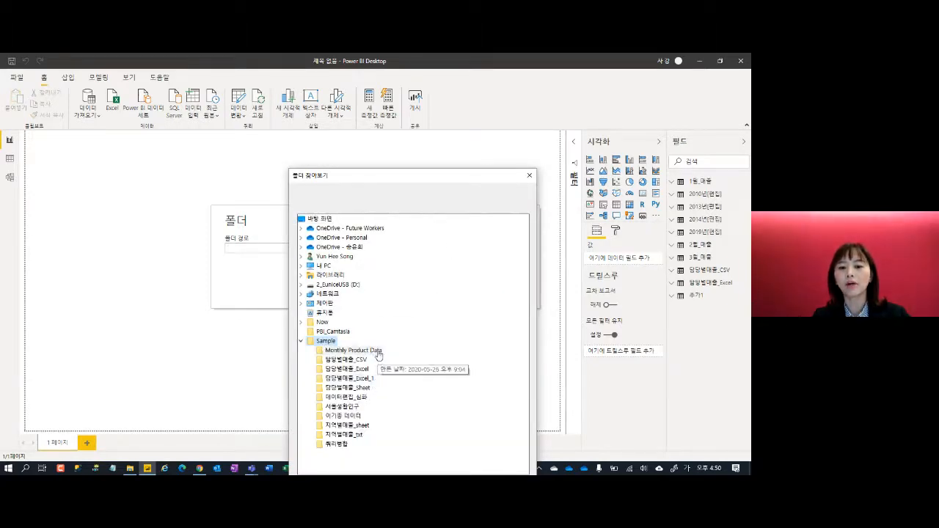
click(354, 351)
drag(451, 181, 482, 95)
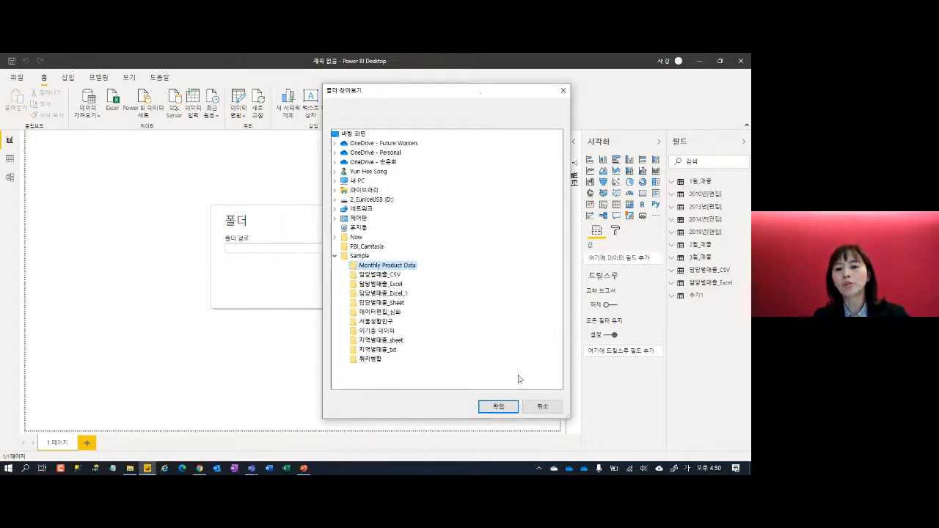
click(498, 406)
click(477, 289)
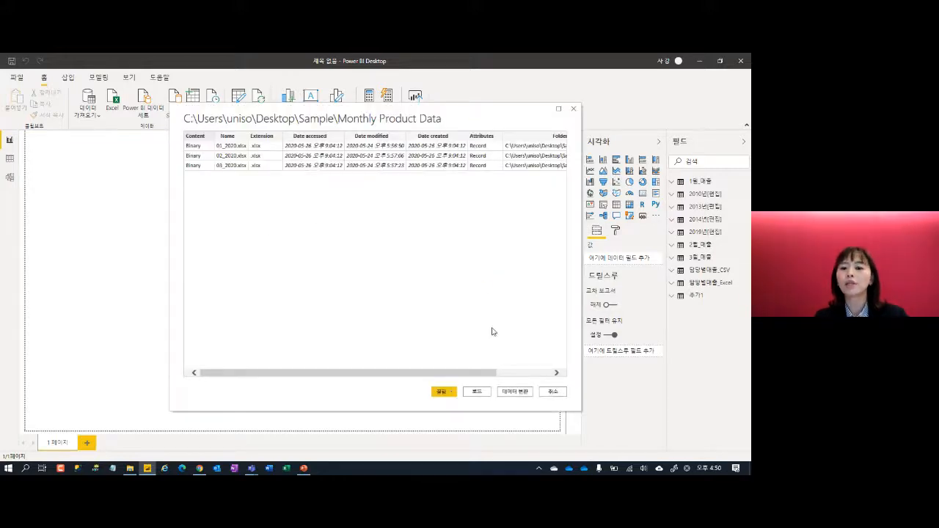
click(516, 394)
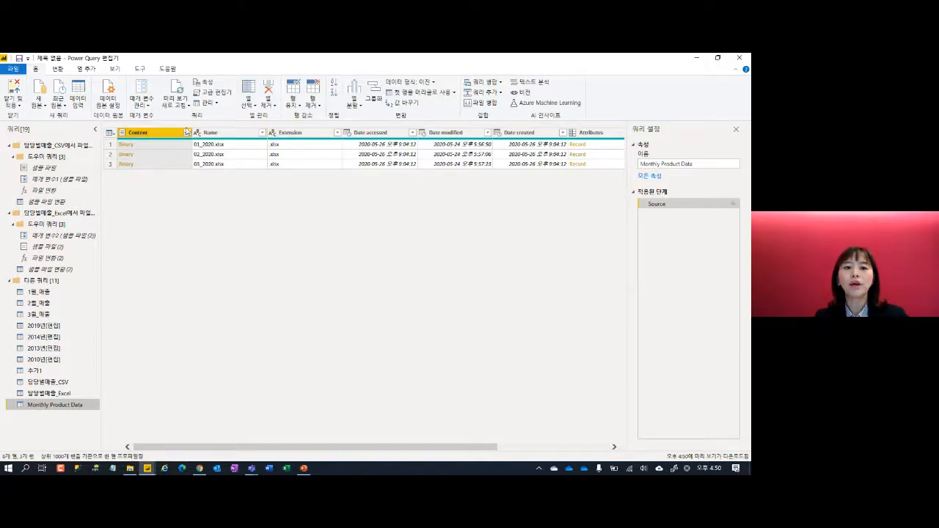
- Combine the files in the Content column, using the first file as sample and the whole parameter folder as the object to extract
click(188, 135)
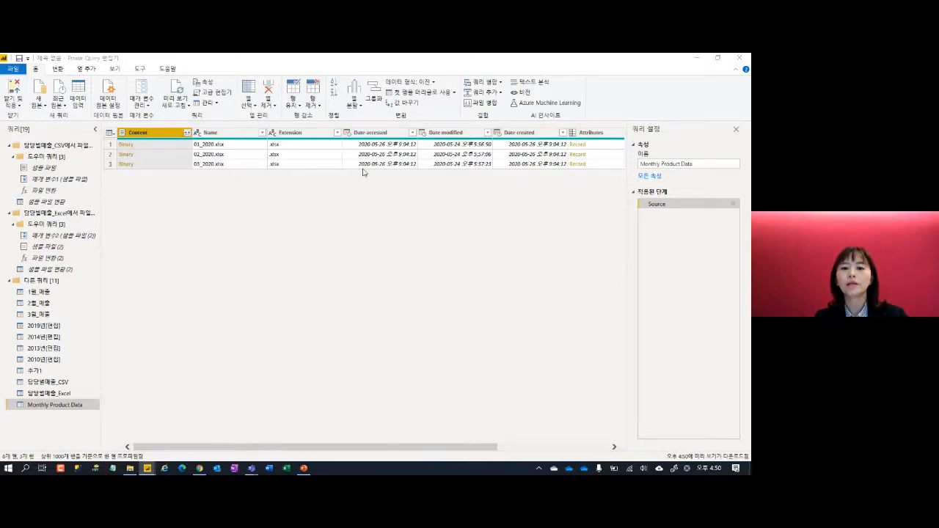
click(221, 189)
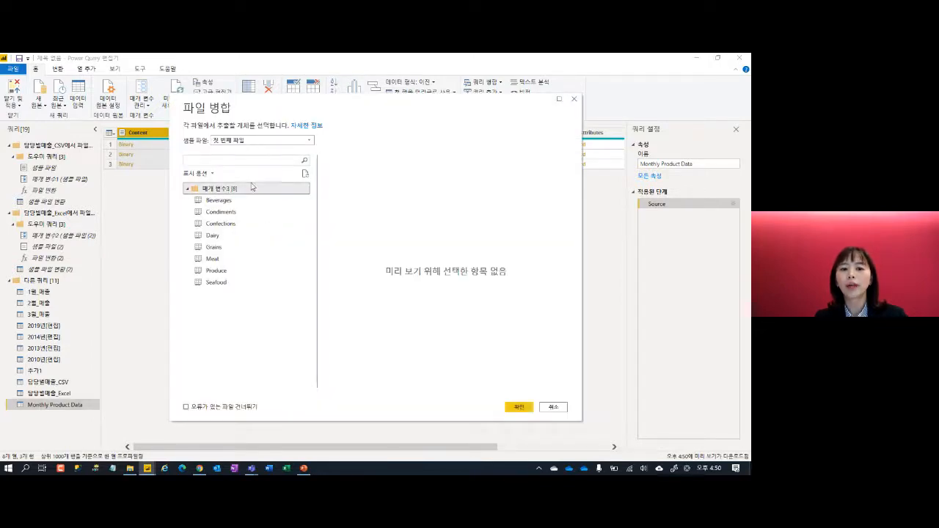
click(519, 406)
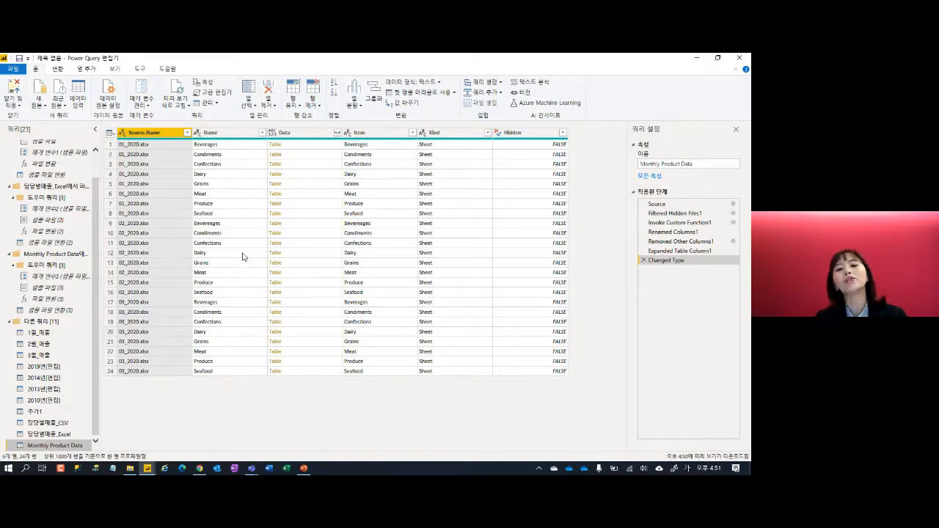
- Keep only the Source.Name, Name and Data columns by removing all other columns
right_click(302, 133)
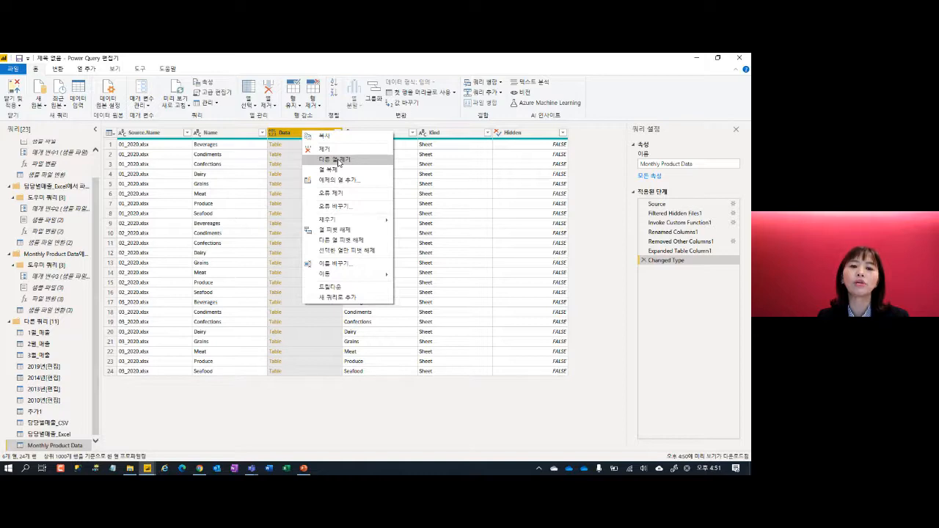
click(149, 136)
click(149, 134)
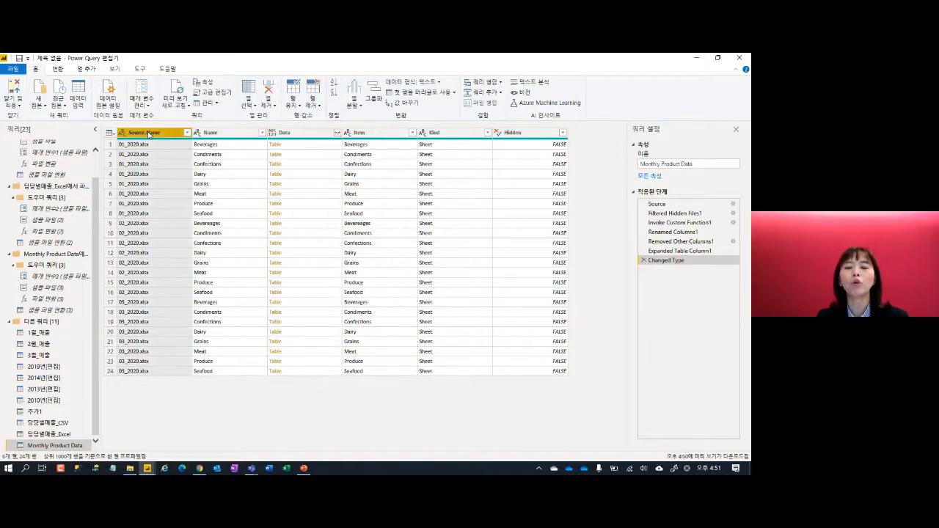
ctrl+click(243, 133)
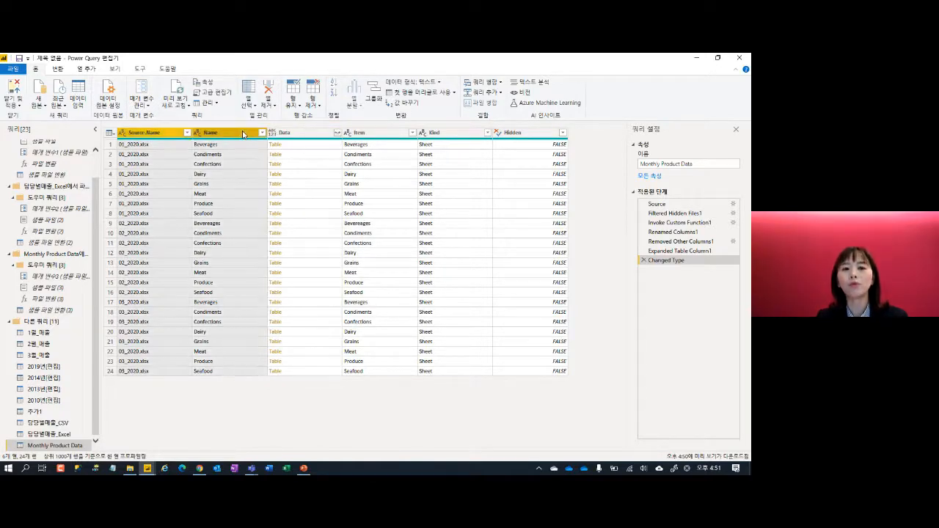
ctrl+click(296, 134)
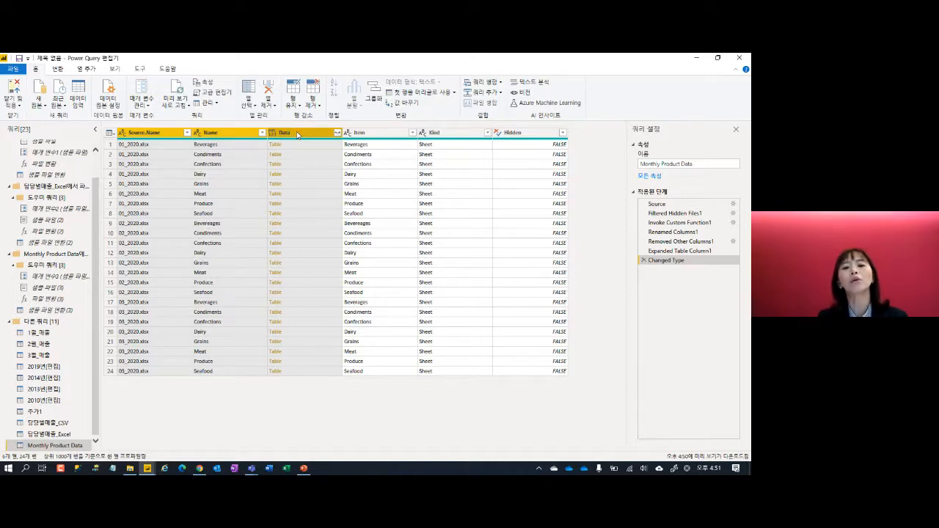
right_click(297, 134)
click(326, 159)
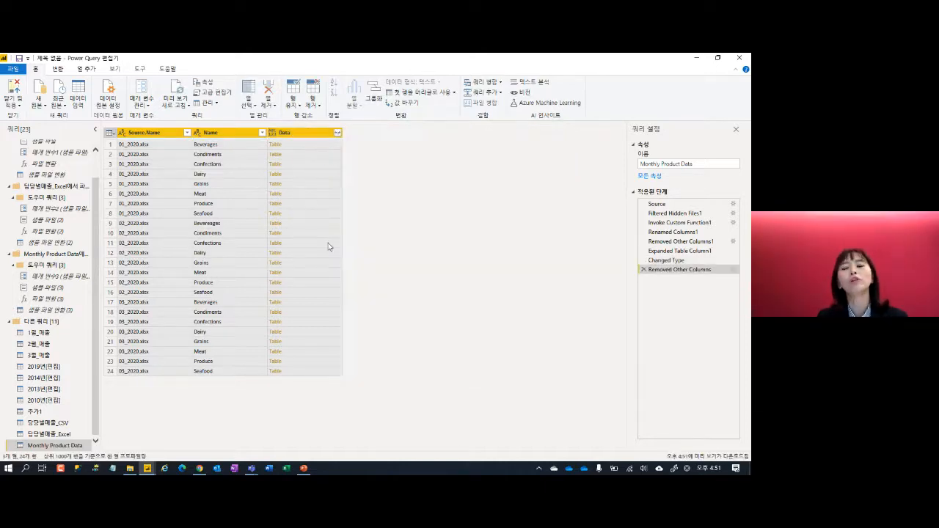
- Expand the Data column into Column1 and Column2 with the original name as prefix, and promote the first row to headers
click(338, 135)
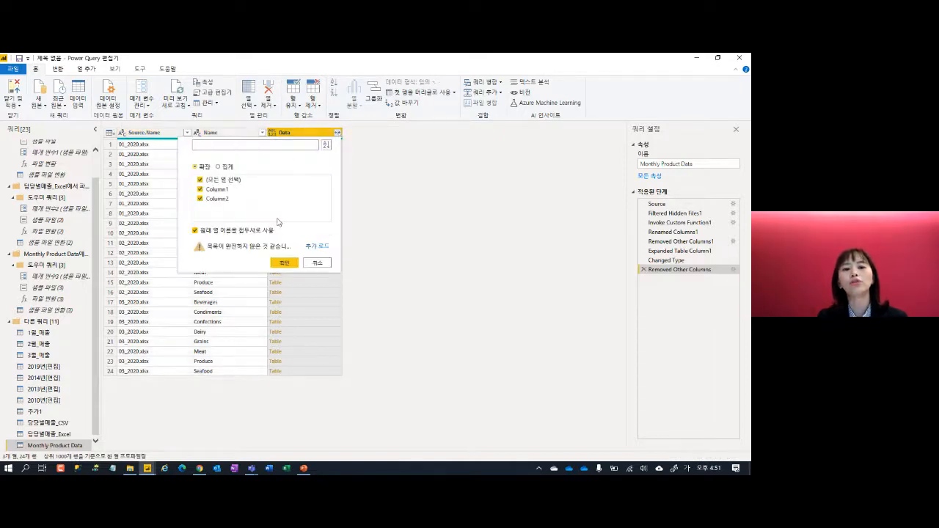
click(283, 264)
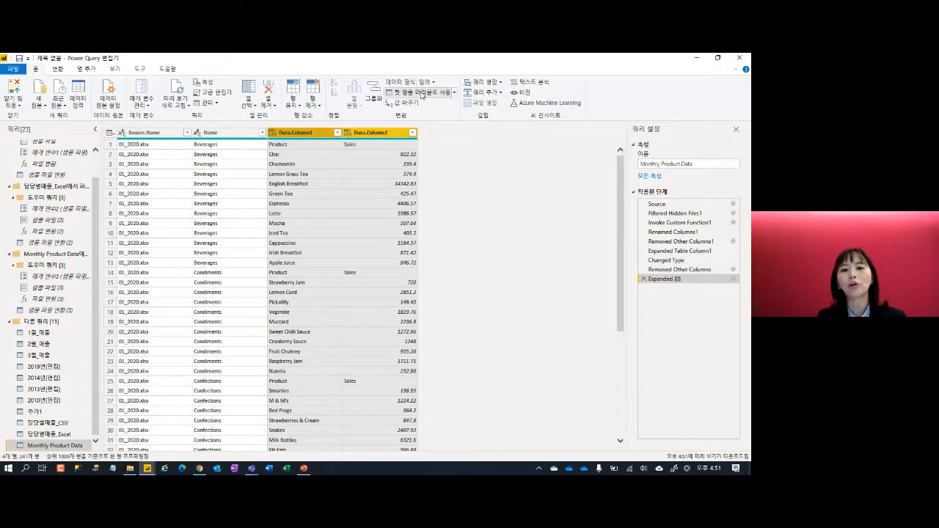
click(415, 92)
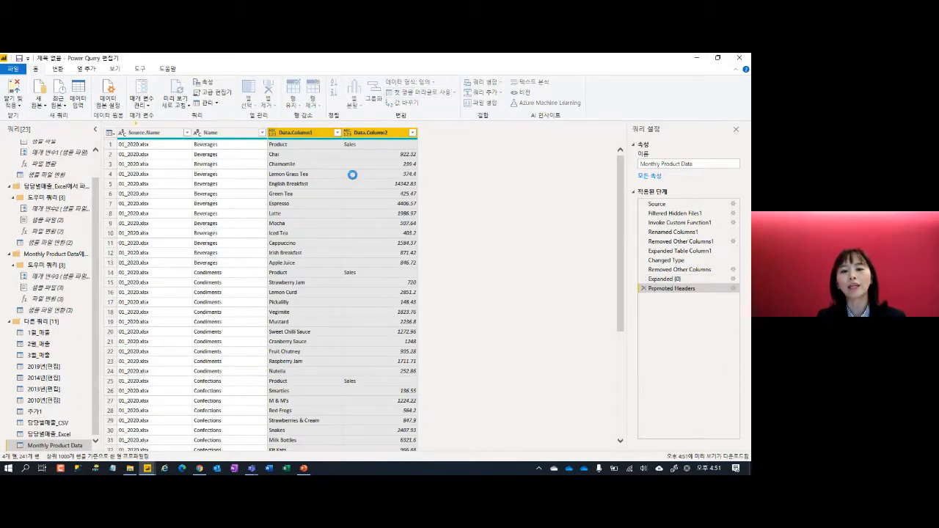
- Filter the Sales column to exclude the repeated header rows with the value "Sales"
click(413, 133)
drag(411, 242, 407, 382)
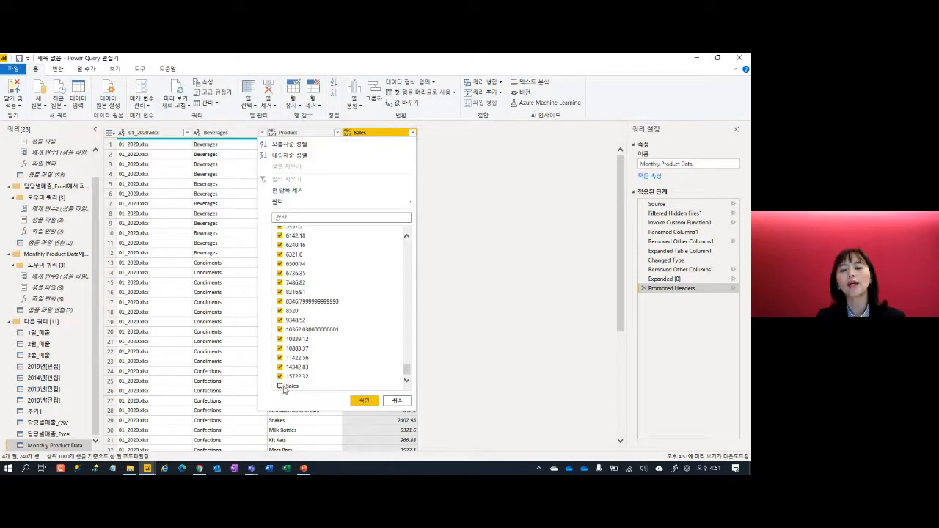
click(364, 402)
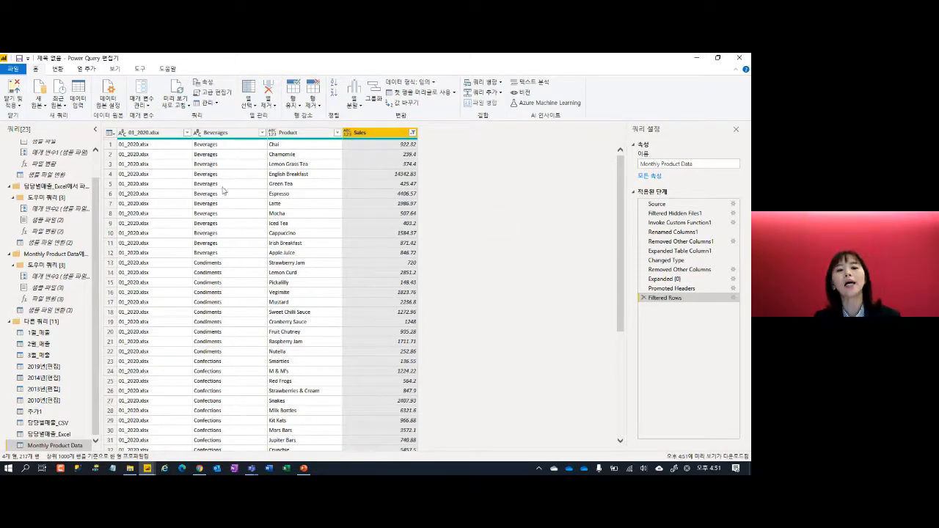
- Split the 01_2020.xlsx column by 7 characters, once from the far left, and delete the resulting .xlsx extension column
click(224, 133)
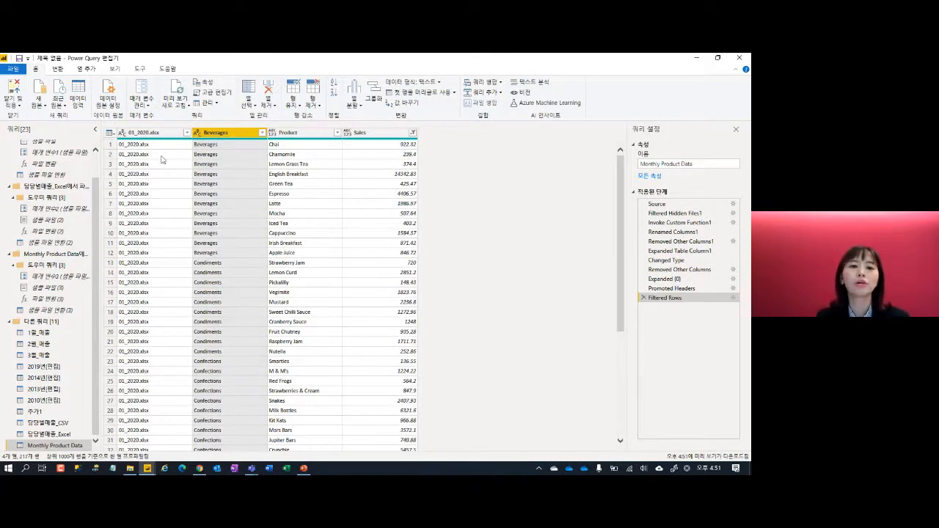
click(151, 133)
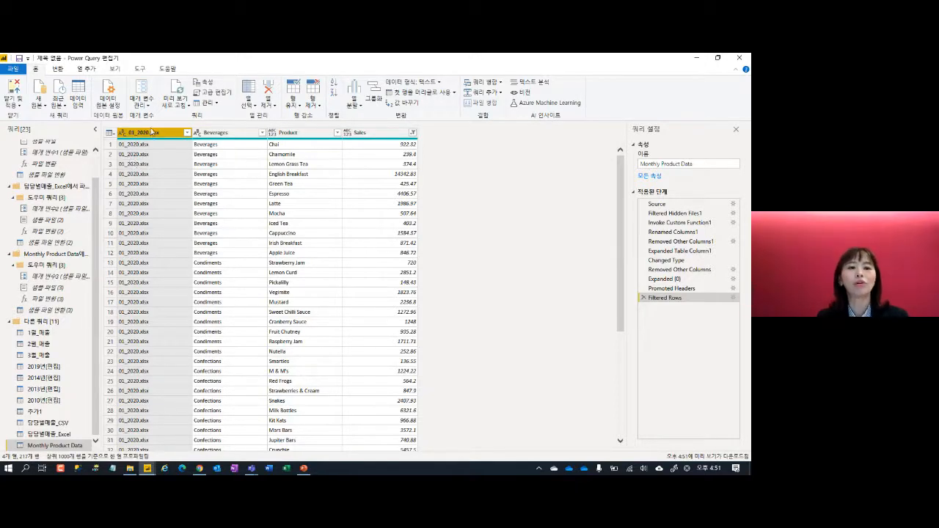
right_click(149, 135)
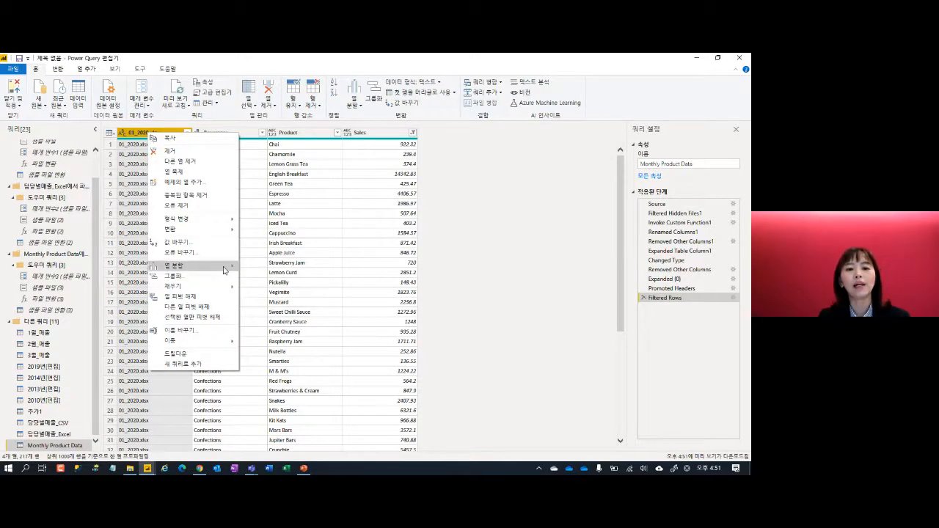
mouse_move(224, 270)
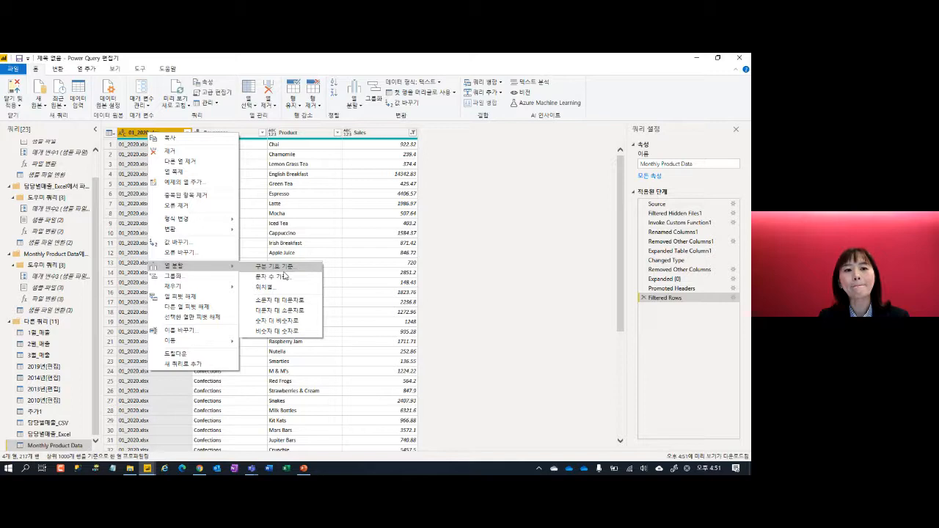
click(285, 279)
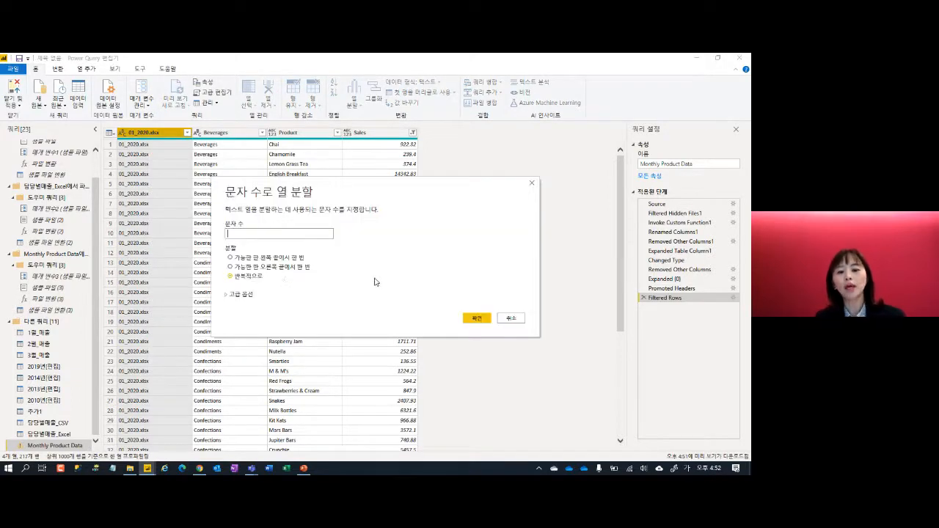
click(288, 258)
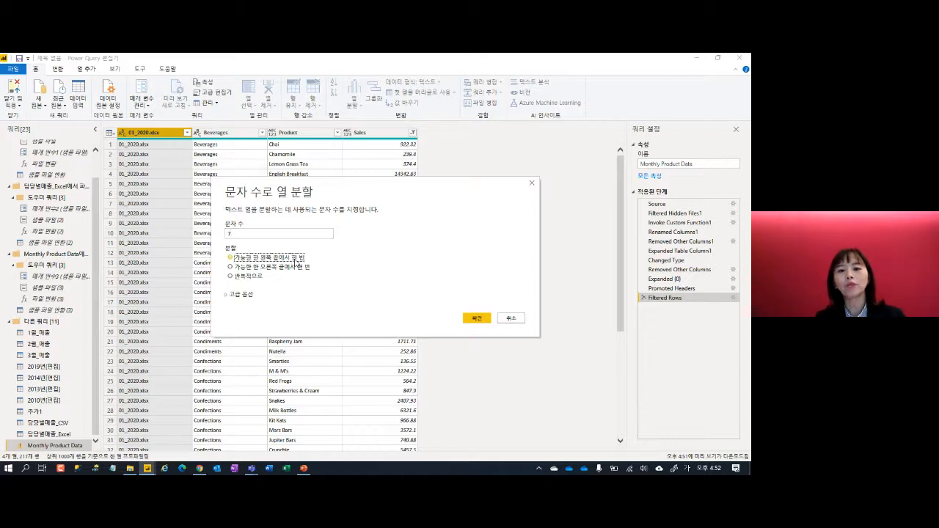
click(477, 318)
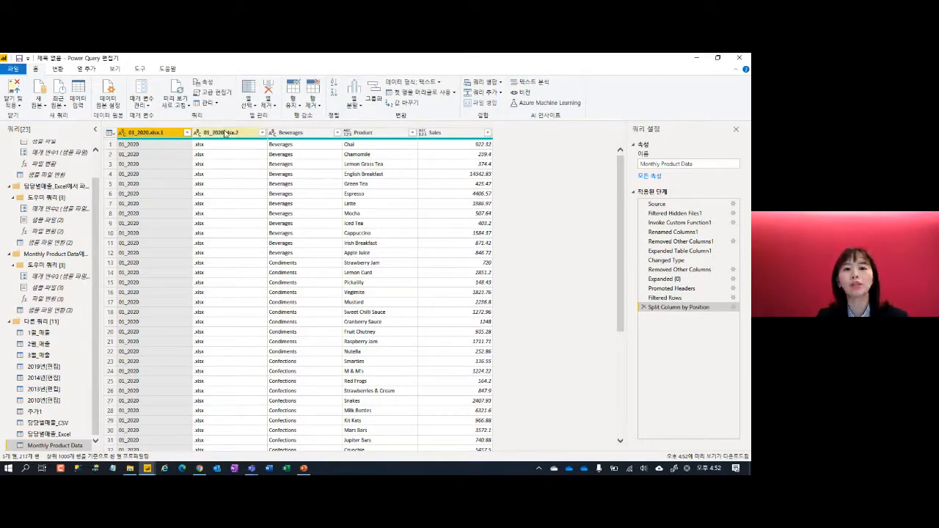
click(225, 133)
key(Delete)
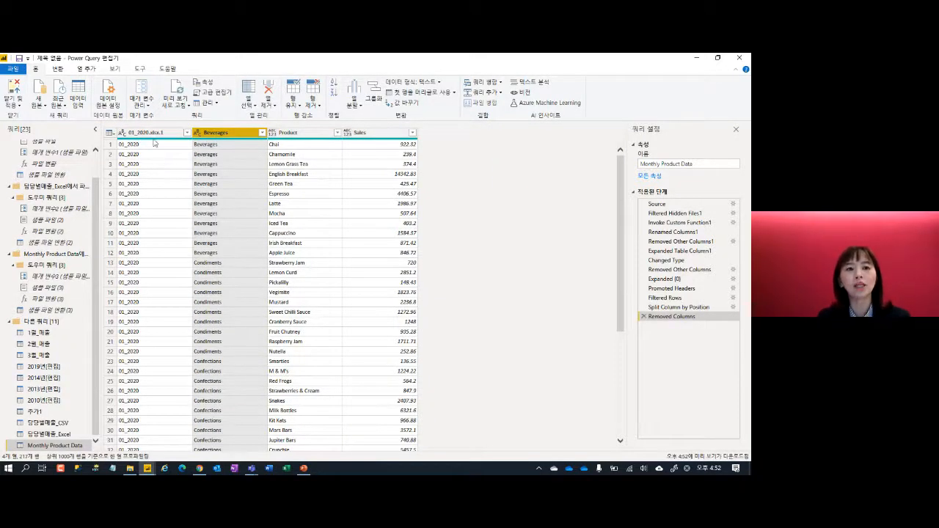
- Split the 01_2020.xlsx.1 column by the custom delimiter "_" at each occurrence
click(147, 133)
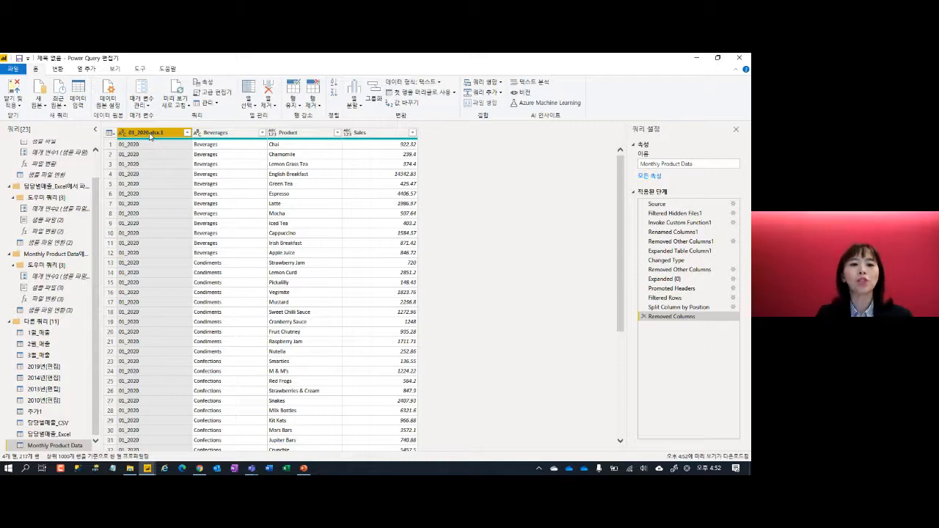
right_click(149, 136)
mouse_move(219, 269)
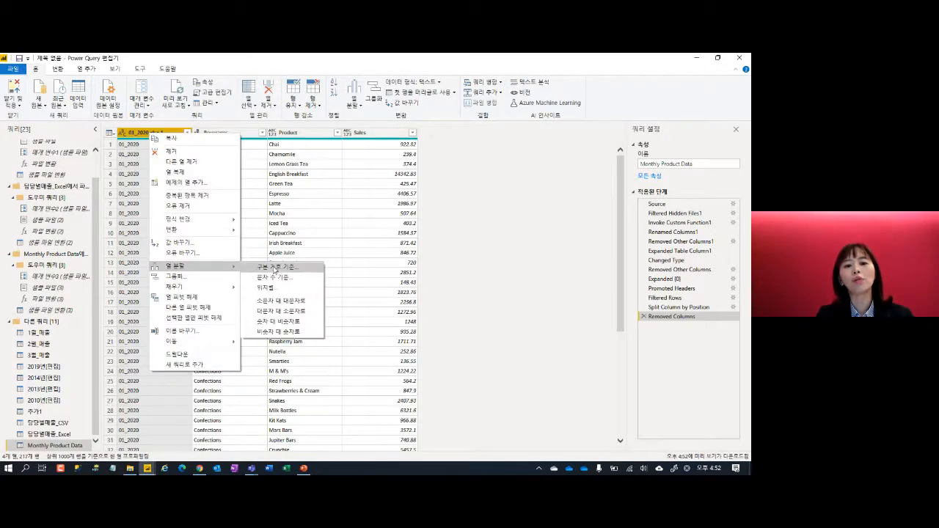
click(275, 269)
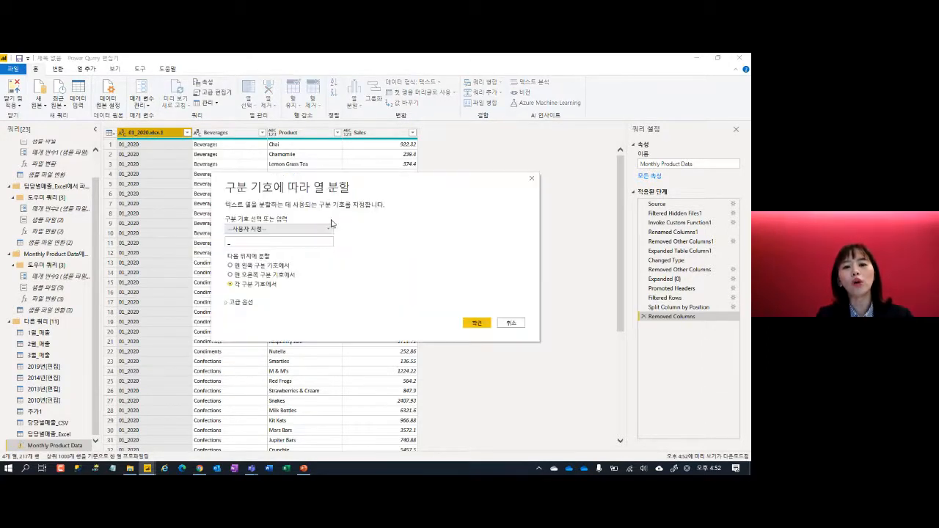
click(477, 323)
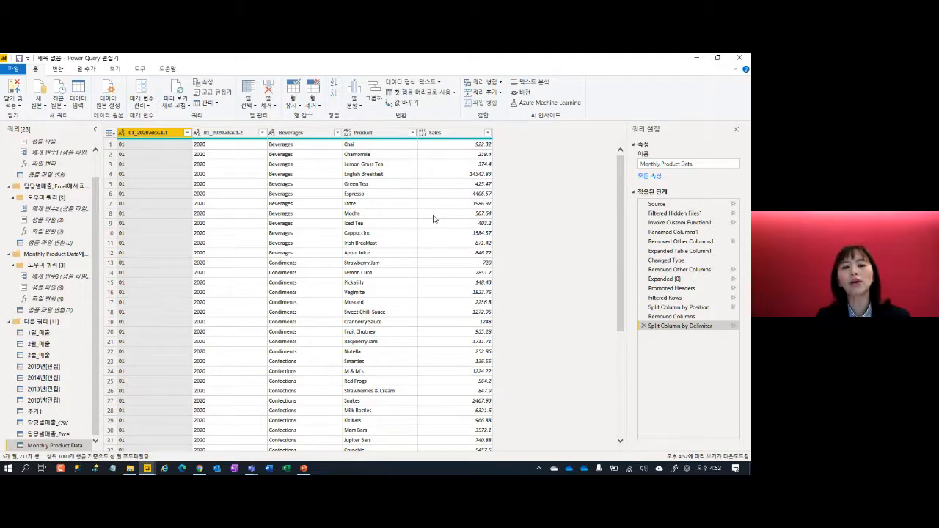
- Merge the year column followed by the month column into a new column named Date, using the custom delimiter "-"
click(228, 132)
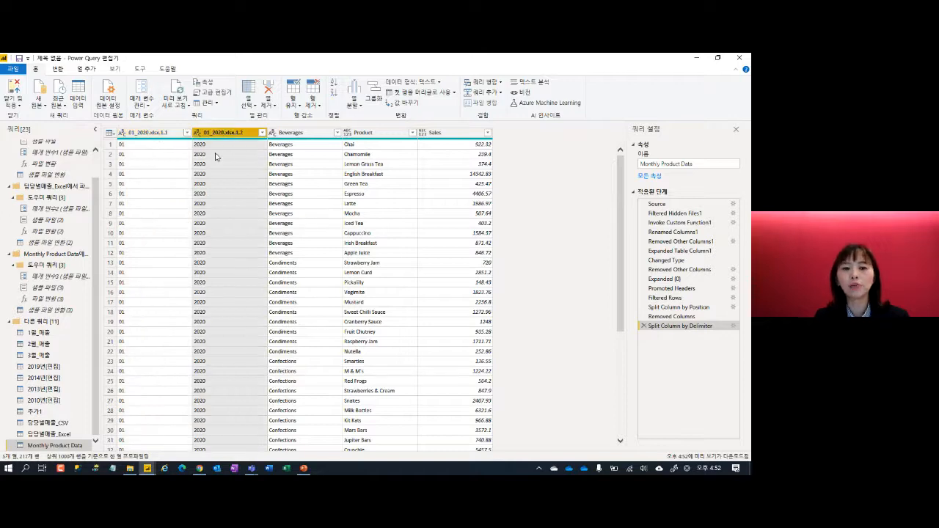
ctrl+click(143, 132)
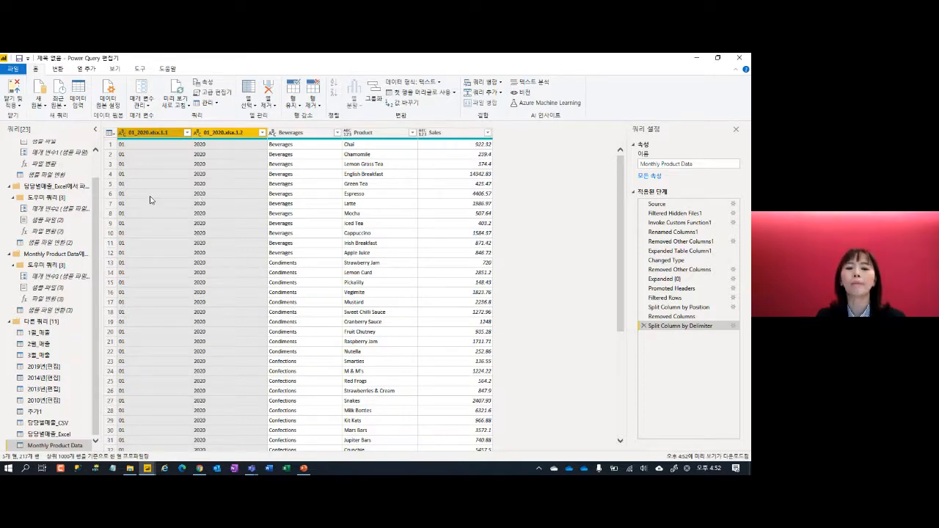
right_click(160, 137)
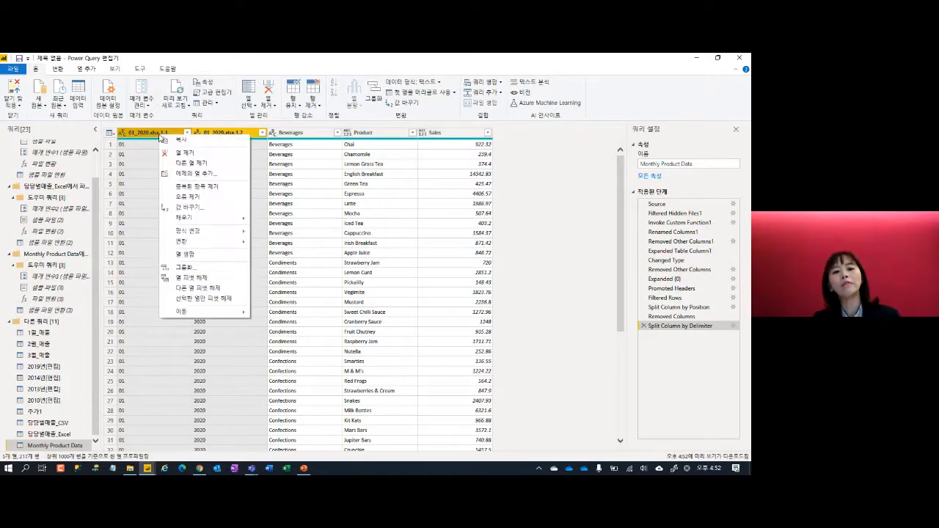
click(185, 253)
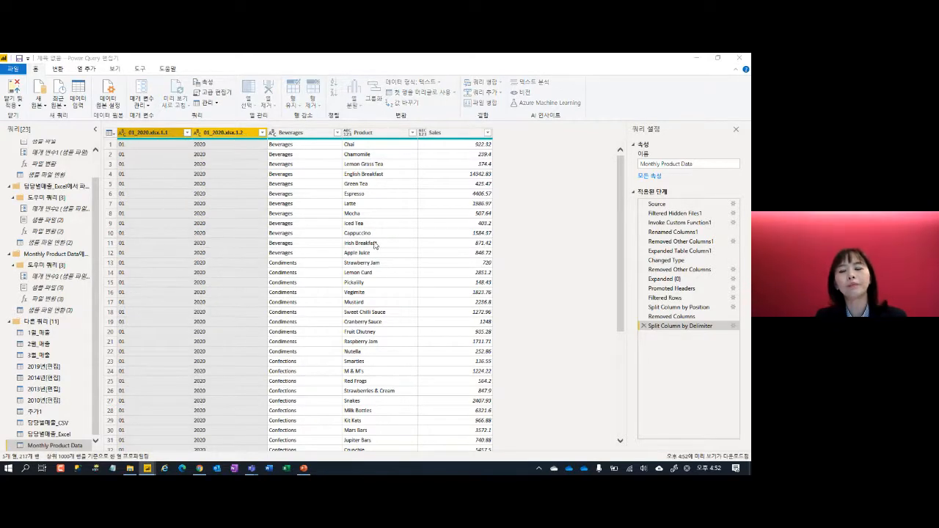
click(283, 256)
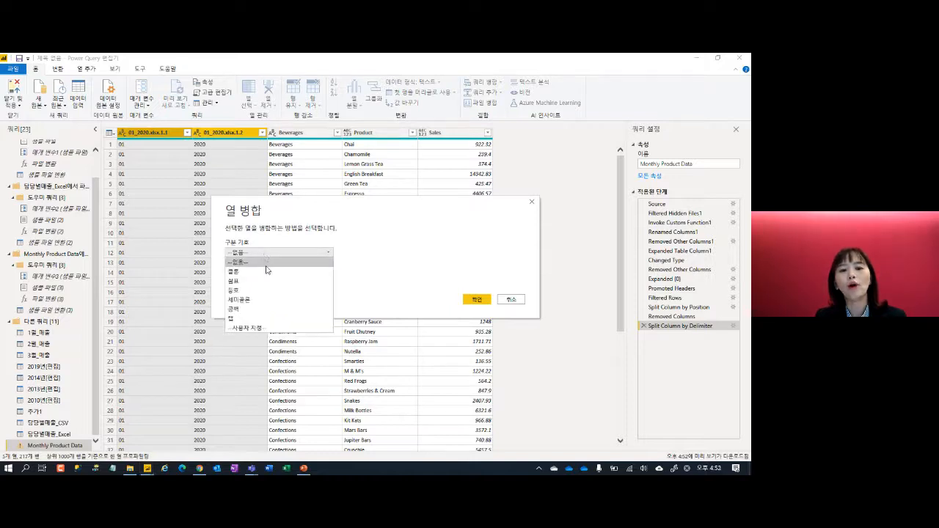
click(265, 326)
click(254, 264)
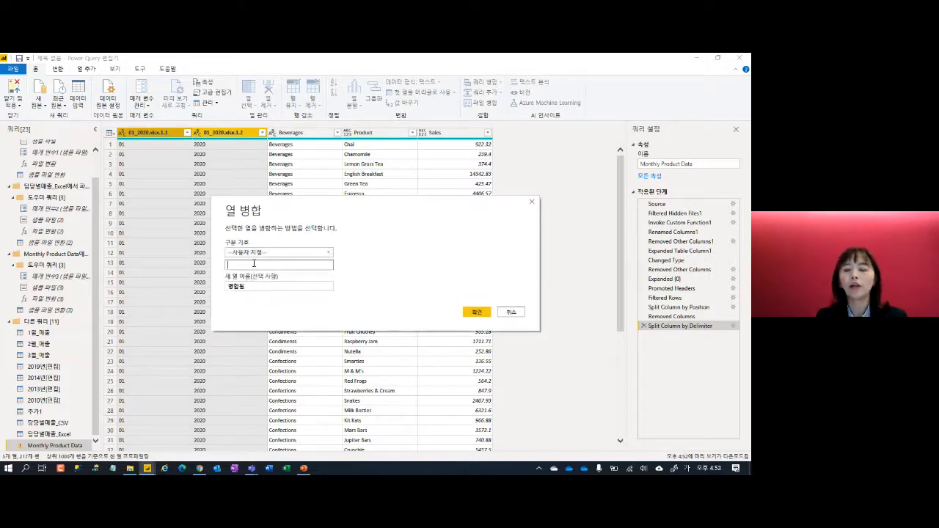
text(-)
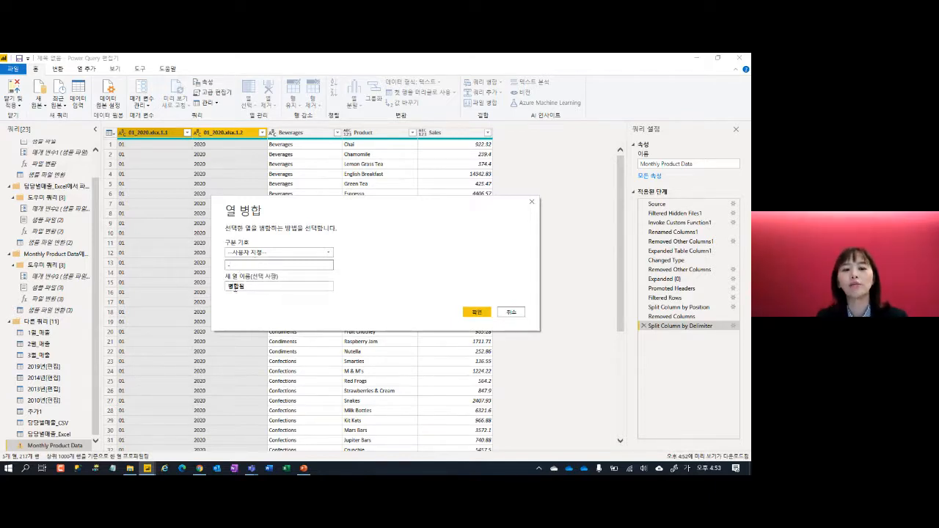
key(Tab)
text(ㅇ)
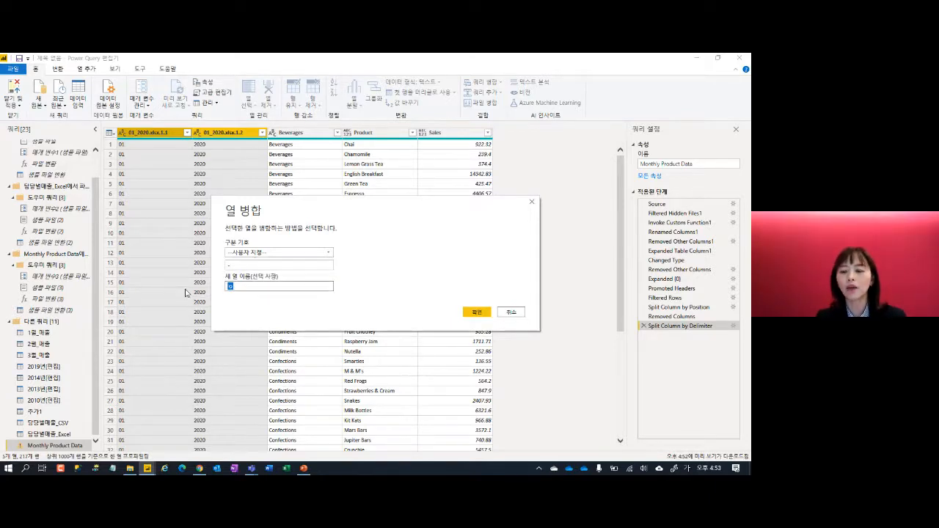
text(Date)
key(Return)
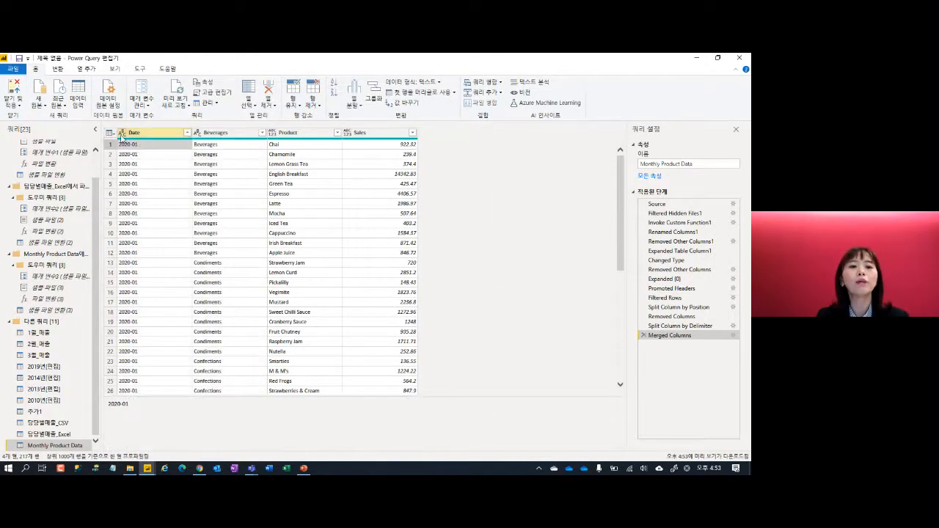
- Set the data types of the Date column to date, the Product column to text and the Sales column to whole number
click(123, 133)
click(141, 197)
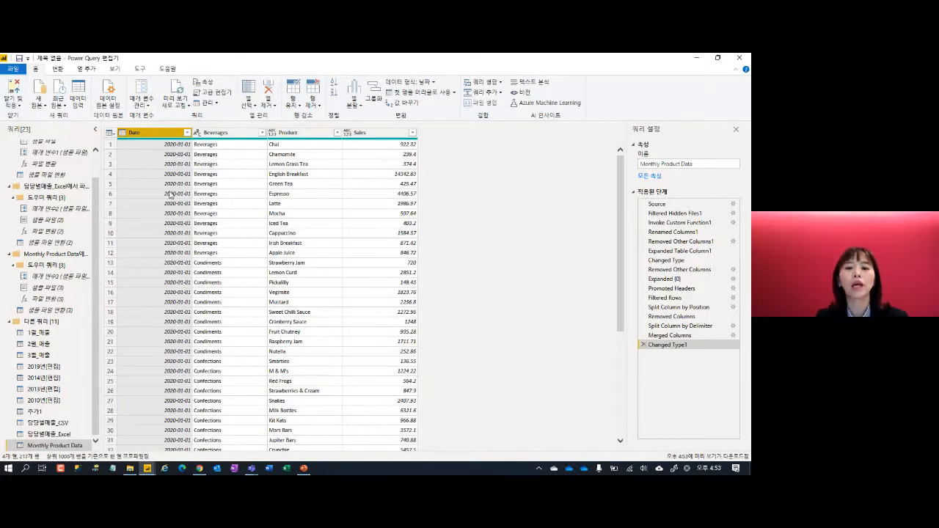
click(274, 133)
click(293, 241)
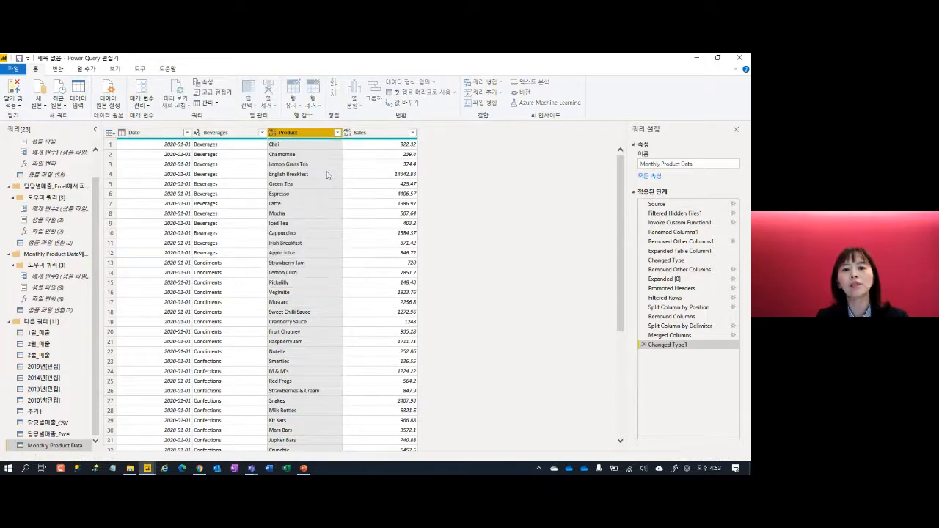
click(348, 133)
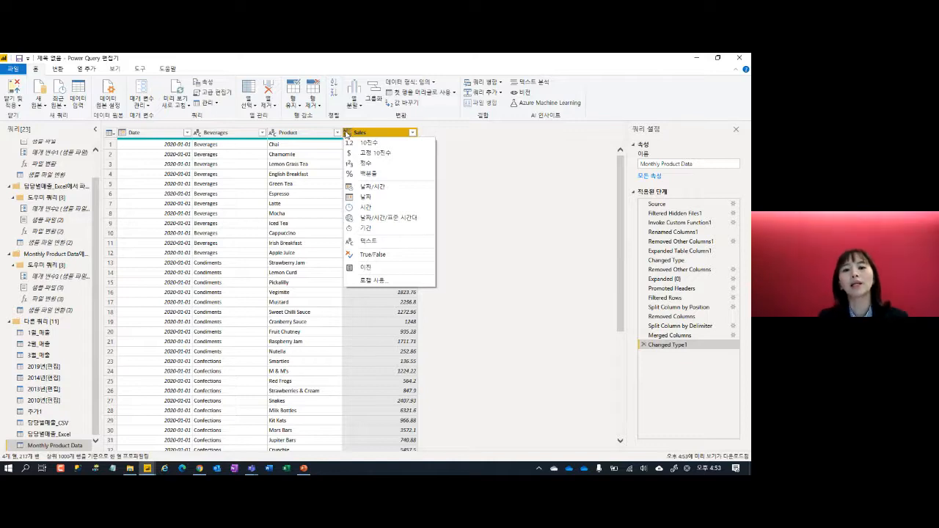
click(362, 161)
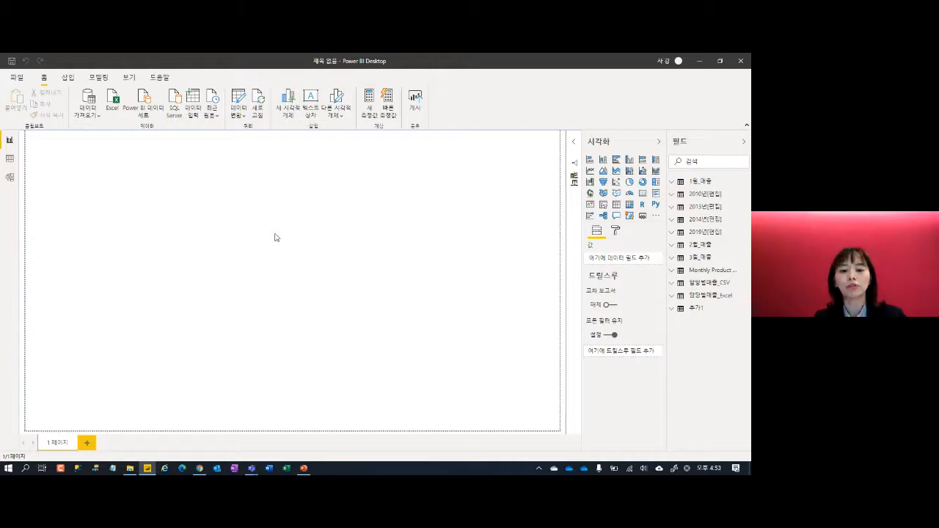
- Switch to the PowerPoint presentation, view slide 39 on editing data into a form suited to analysis, and return to Power BI Desktop
key(alt+Tab)
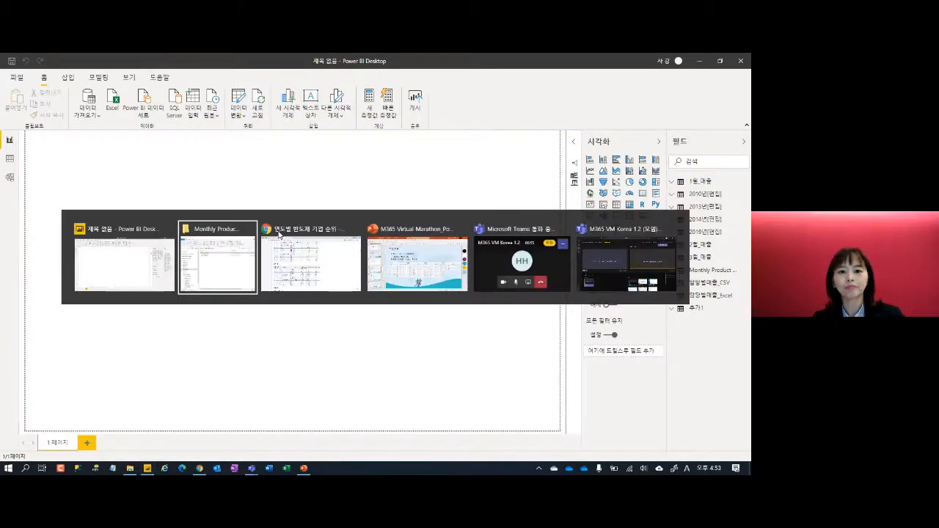
key(Escape)
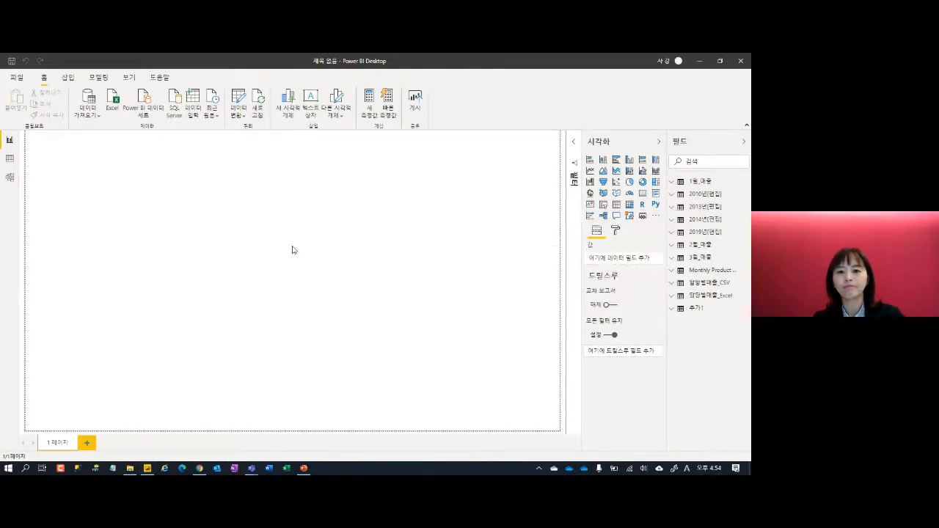
key(alt+Tab)
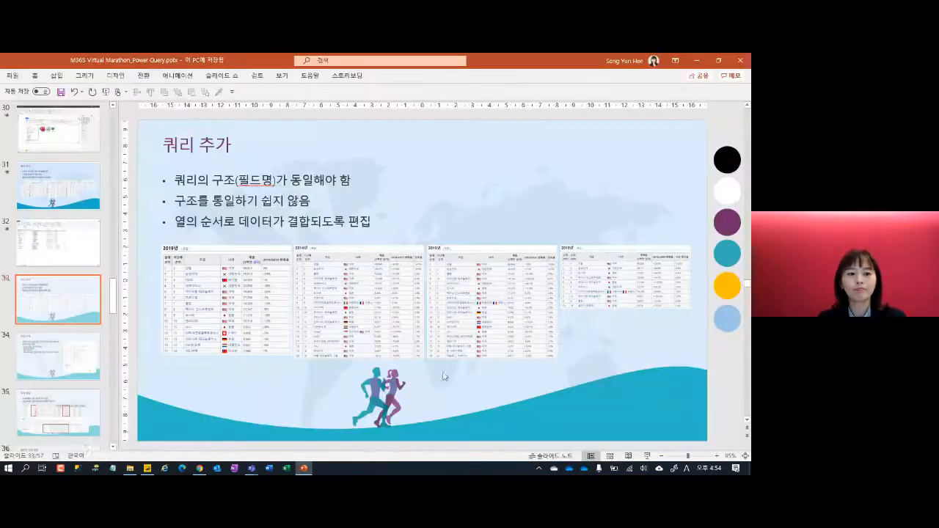
scroll(77, 374, down, 6)
click(72, 296)
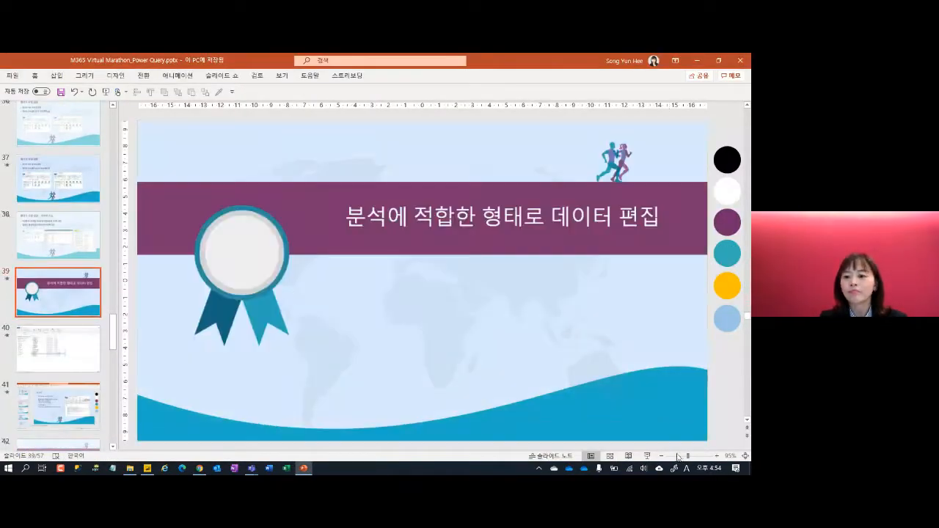
click(648, 456)
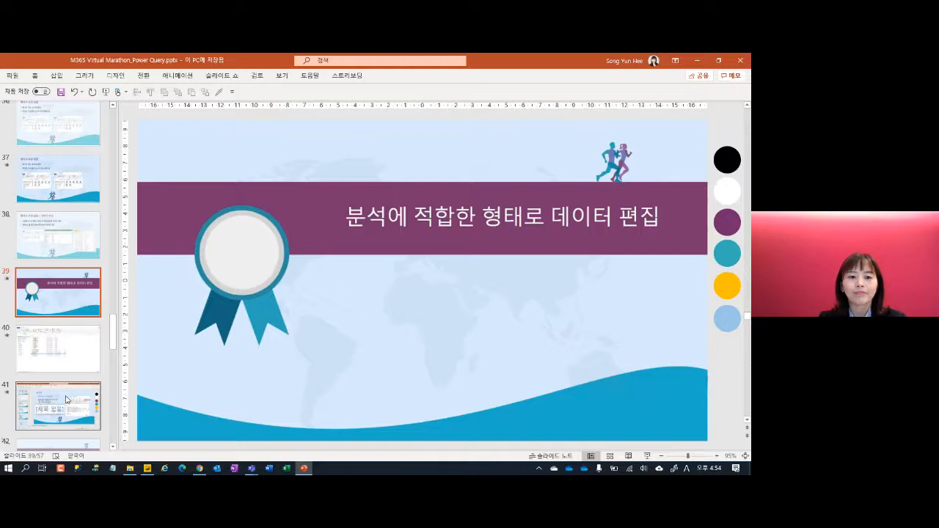
scroll(66, 398, down, 1)
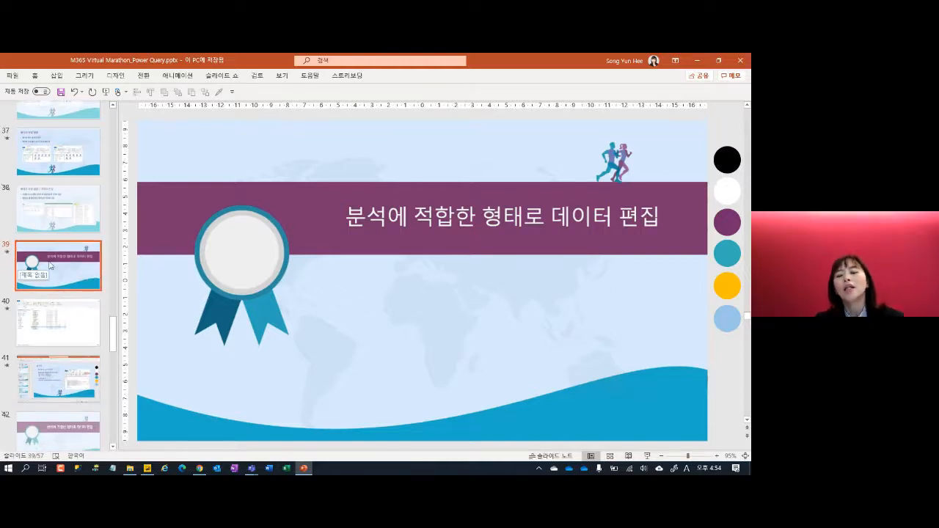
mouse_move(163, 215)
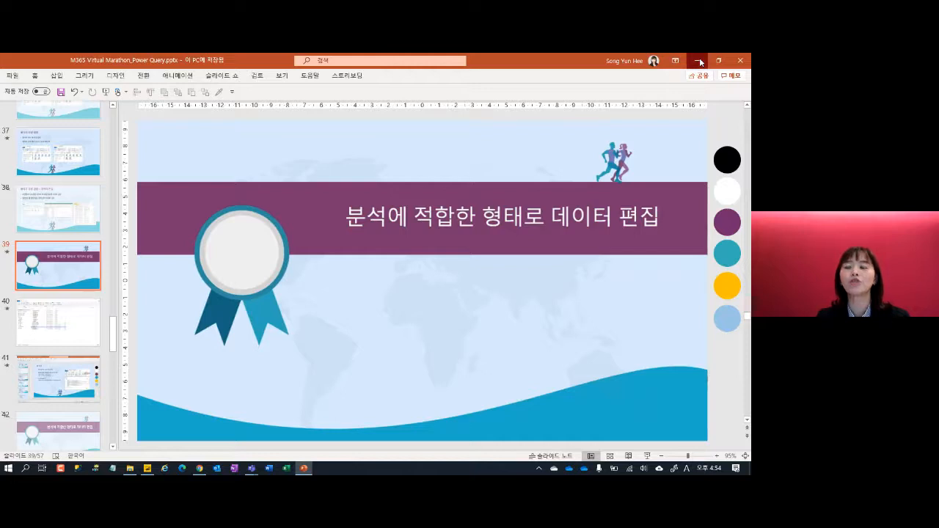
key(alt+Tab)
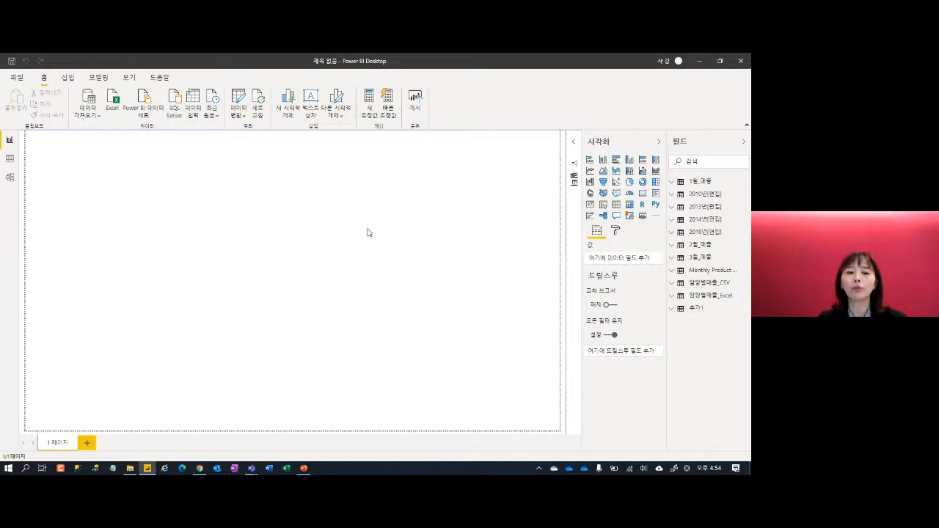
- Switch to File Explorer and open the Industry Report.xlsx workbook from the Sample folder in Excel
click(130, 469)
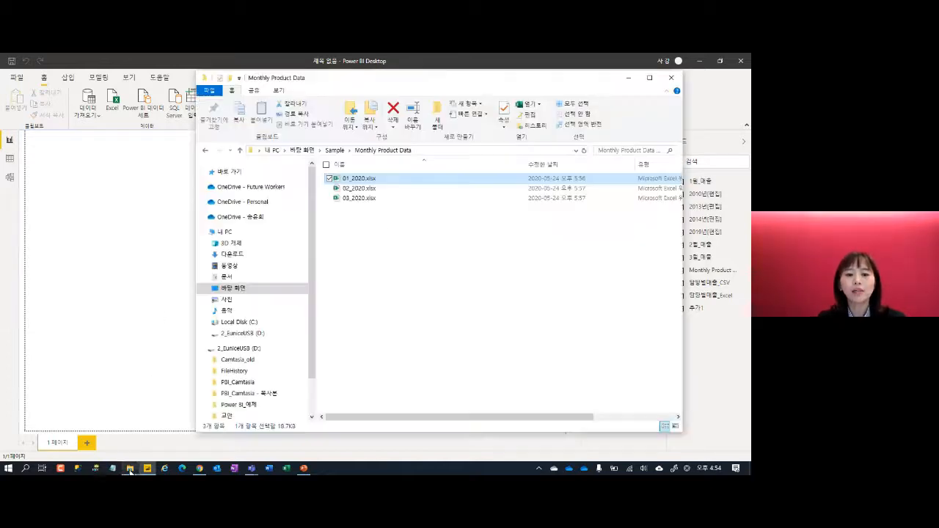
click(333, 151)
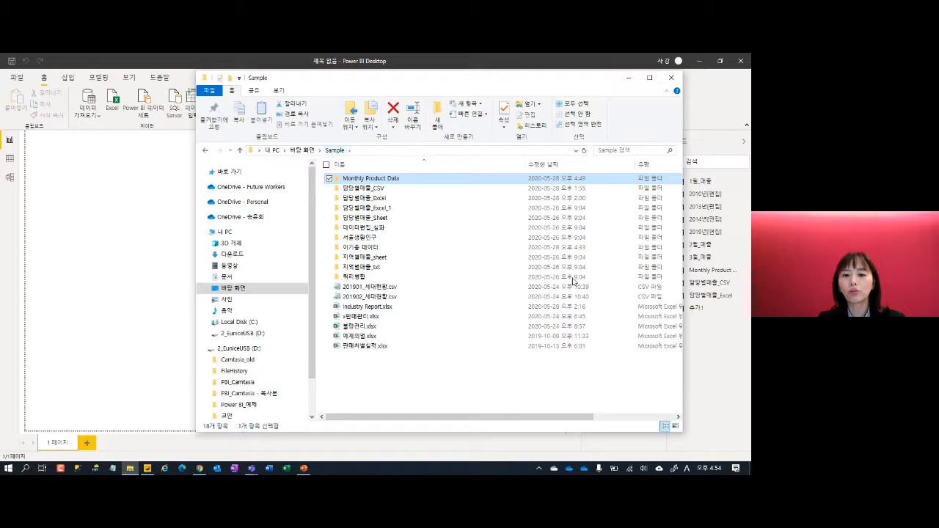
double_click(370, 348)
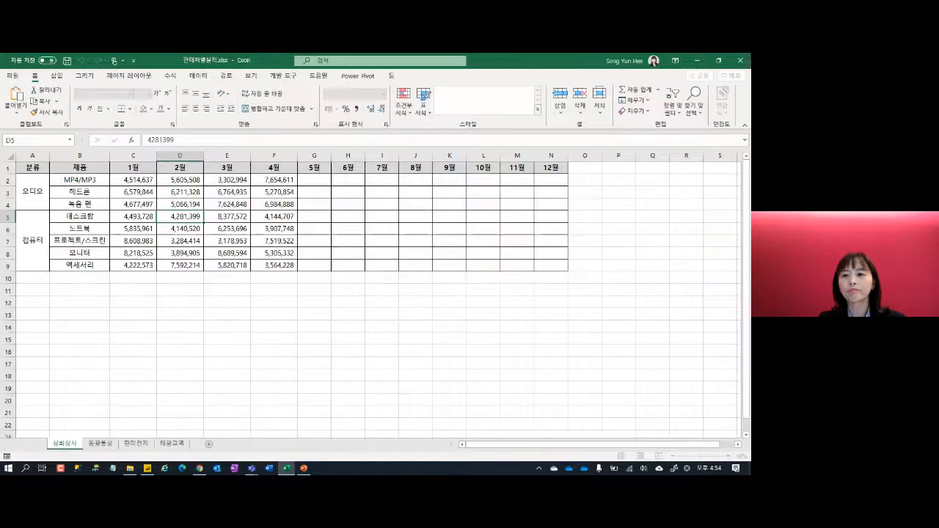
click(740, 61)
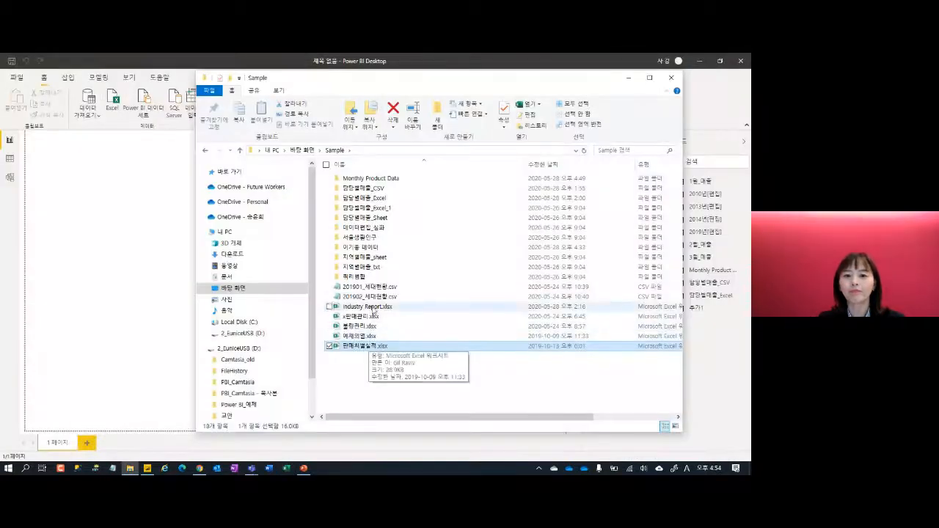
click(378, 309)
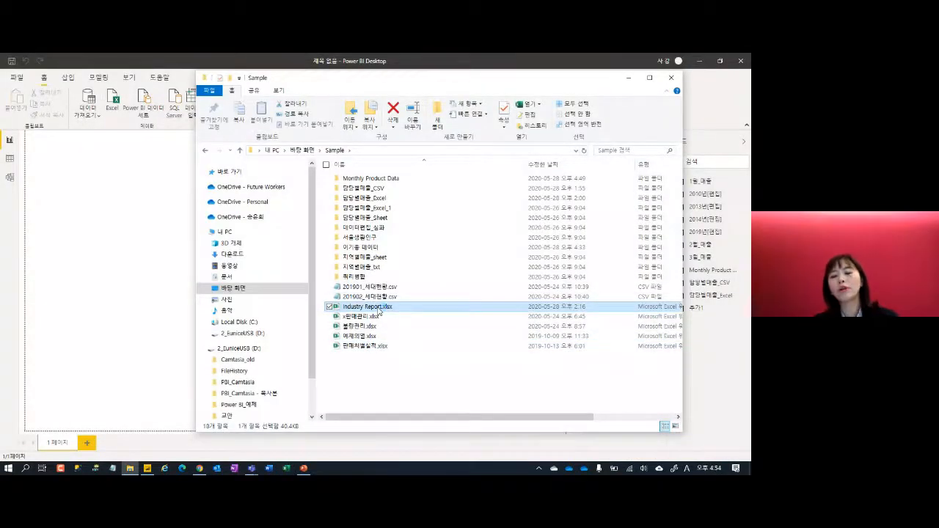
double_click(379, 308)
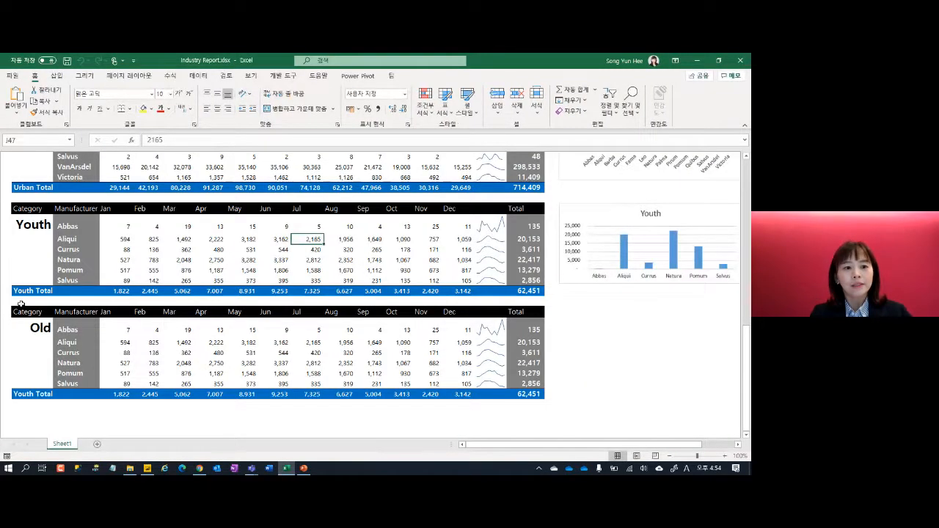
- Delete the whole Old category block, from its header row to its total row, below the Youth table on Sheet1
drag(14, 312, 531, 393)
right_click(531, 393)
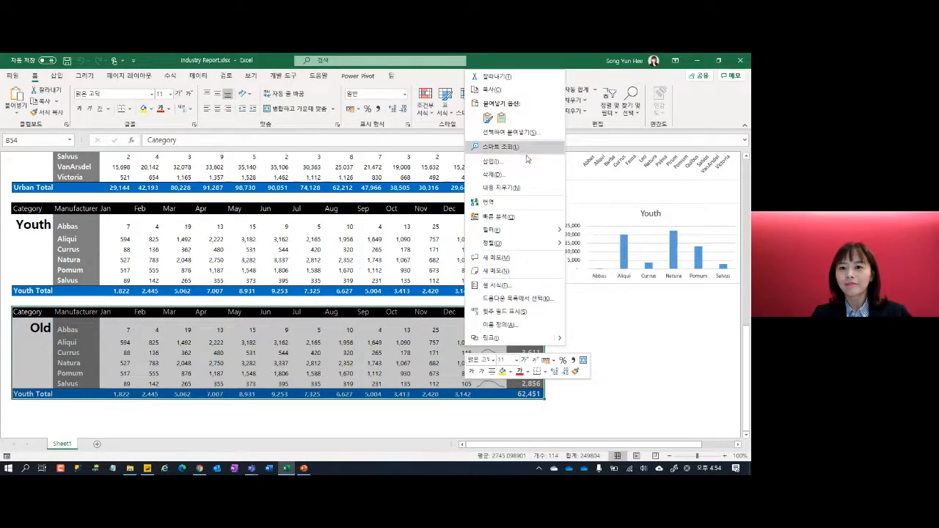
click(518, 174)
click(505, 207)
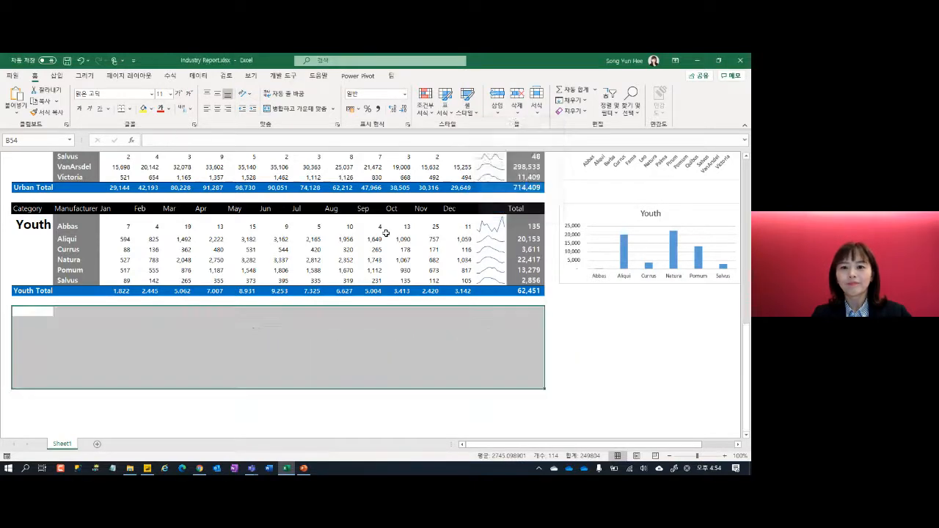
click(235, 265)
click(236, 208)
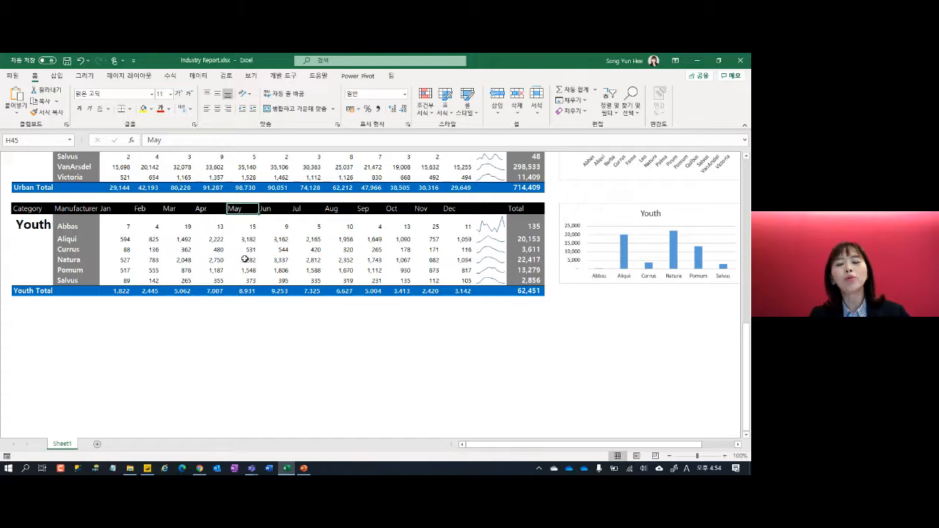
- Collapse the ribbon and examine the Mix table's category, manufacturer names and Jan to Dec month headers
scroll(237, 226, up, 12)
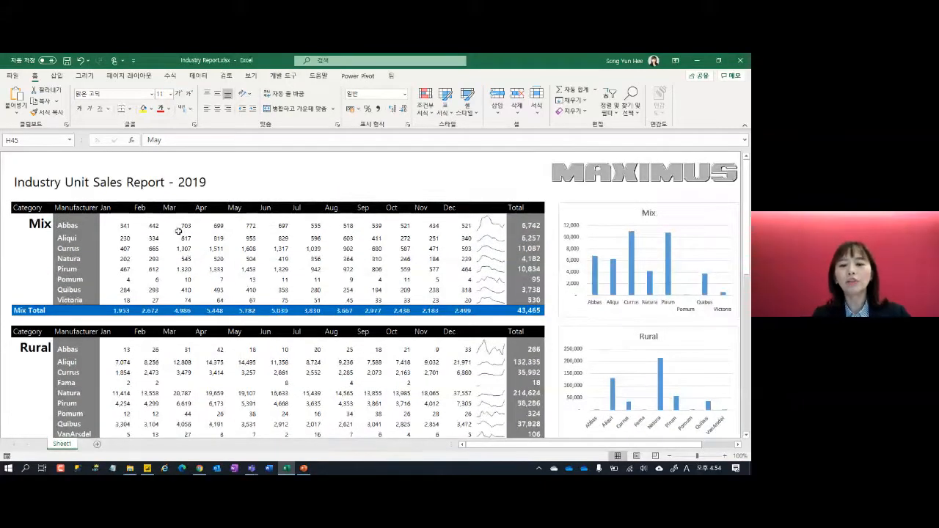
double_click(35, 77)
click(26, 178)
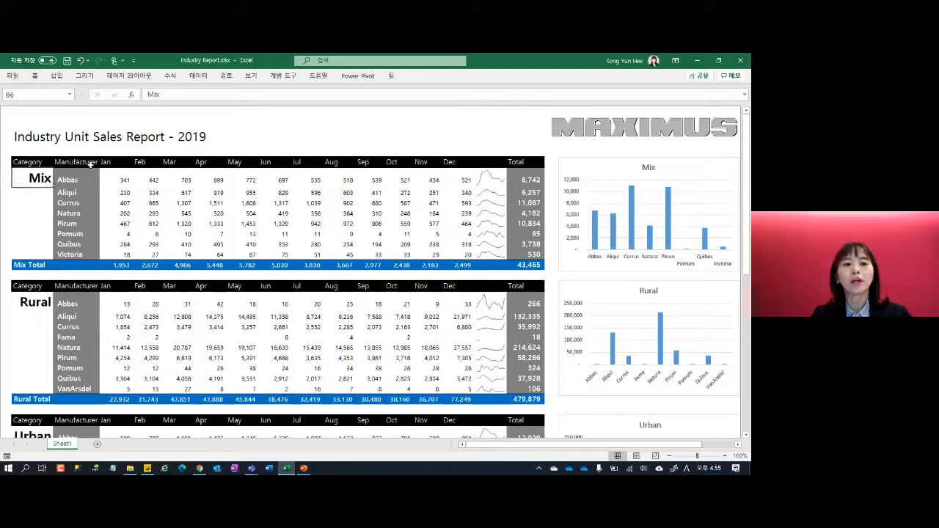
drag(84, 180, 81, 255)
click(113, 162)
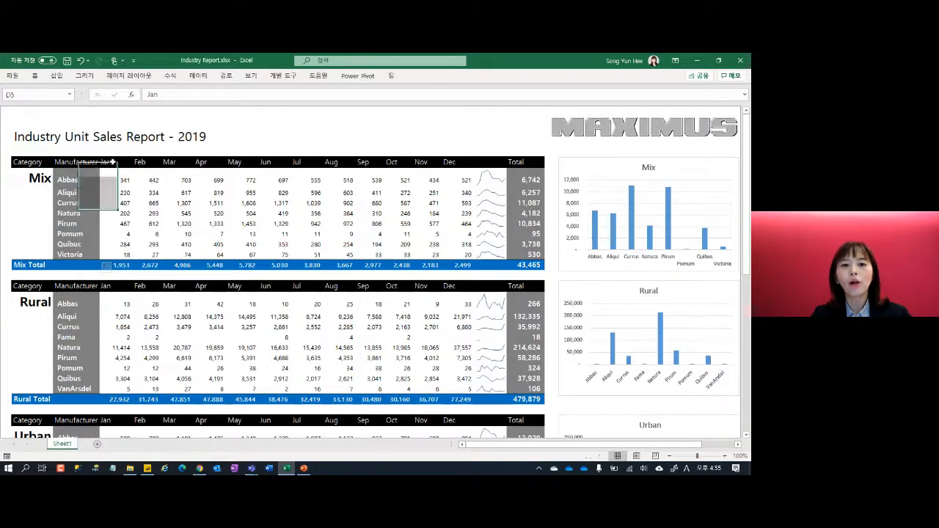
drag(112, 162, 470, 162)
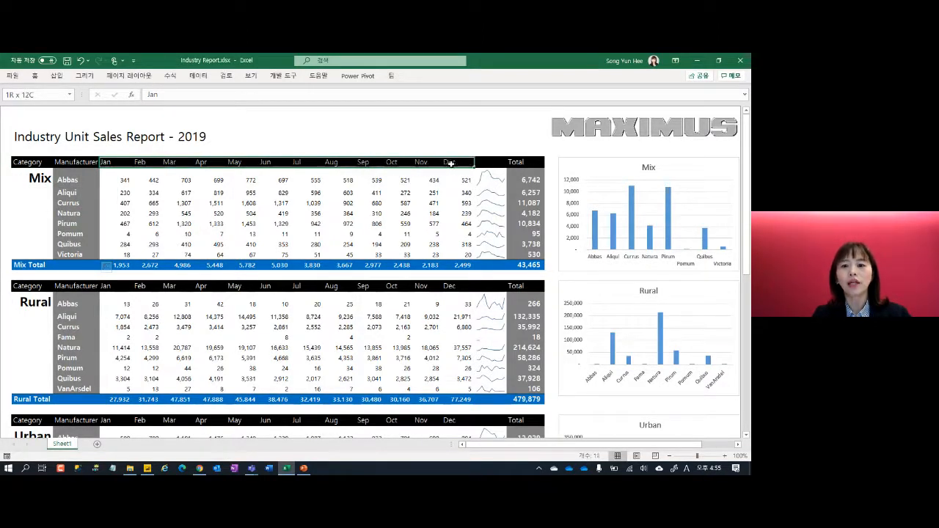
click(288, 203)
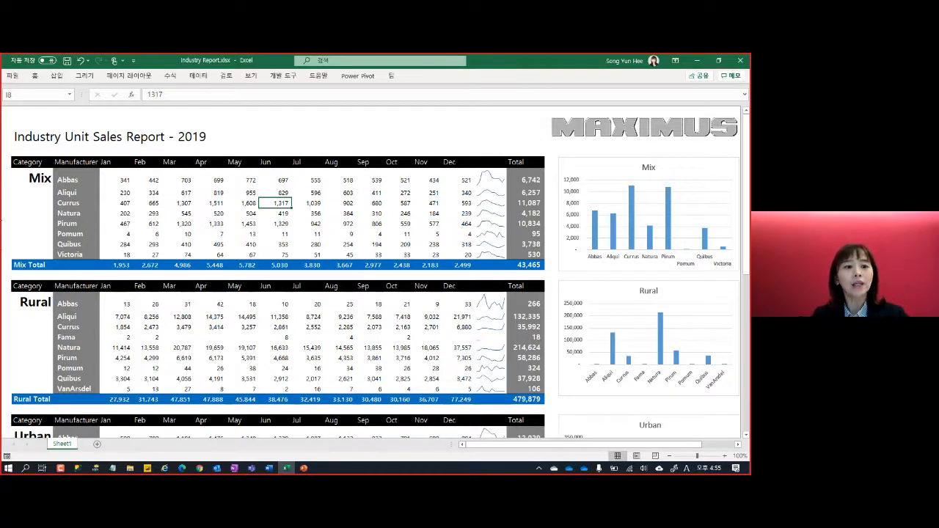
mouse_move(1, 219)
mouse_down()
mouse_move(41, 198)
mouse_move(54, 167)
mouse_move(50, 222)
mouse_up()
mouse_move(53, 299)
mouse_down()
mouse_move(9, 297)
mouse_move(39, 291)
mouse_up()
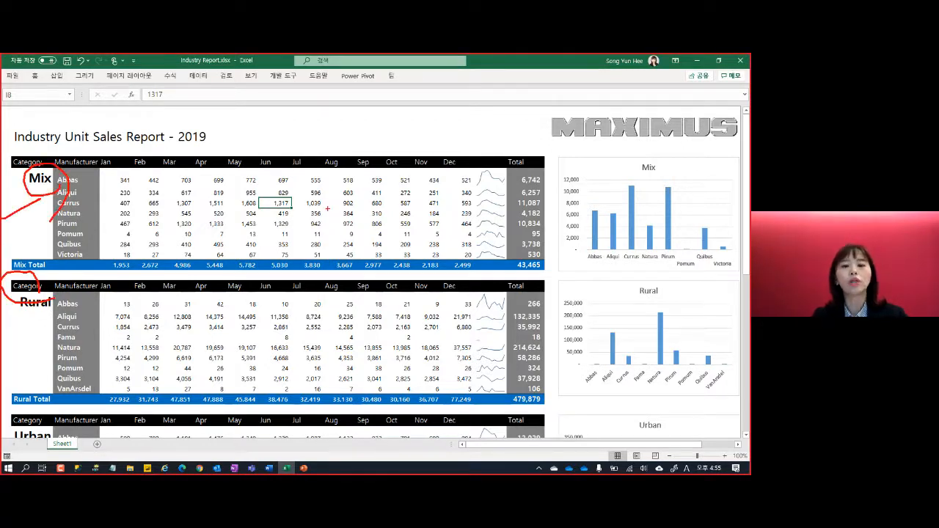
mouse_move(308, 123)
mouse_down()
mouse_move(499, 309)
mouse_move(334, 175)
mouse_move(475, 262)
mouse_move(411, 301)
mouse_up()
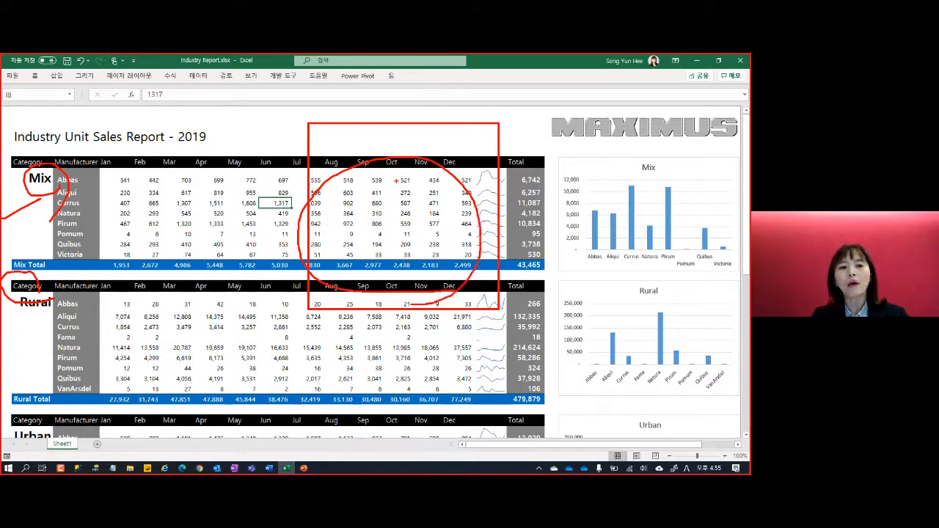
mouse_move(395, 162)
mouse_down()
mouse_move(397, 232)
mouse_move(451, 280)
mouse_up()
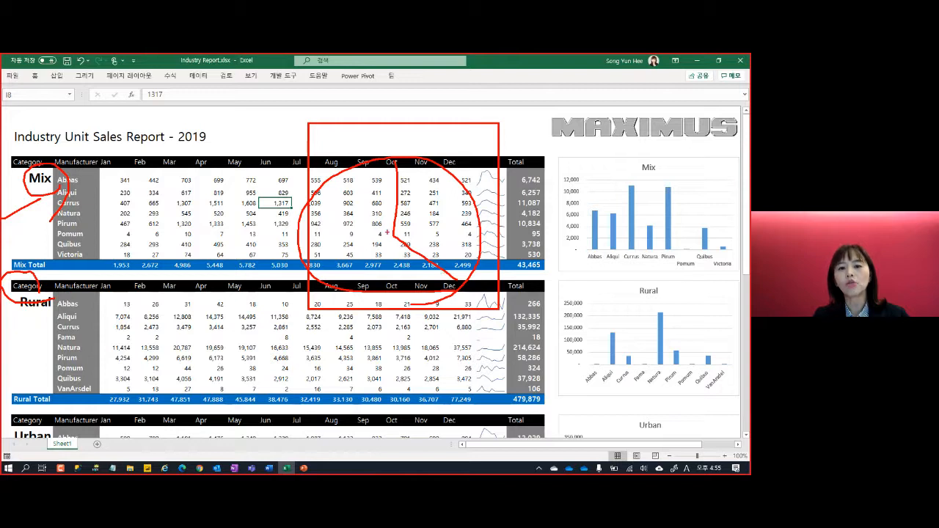
drag(397, 235, 415, 302)
drag(401, 234, 317, 276)
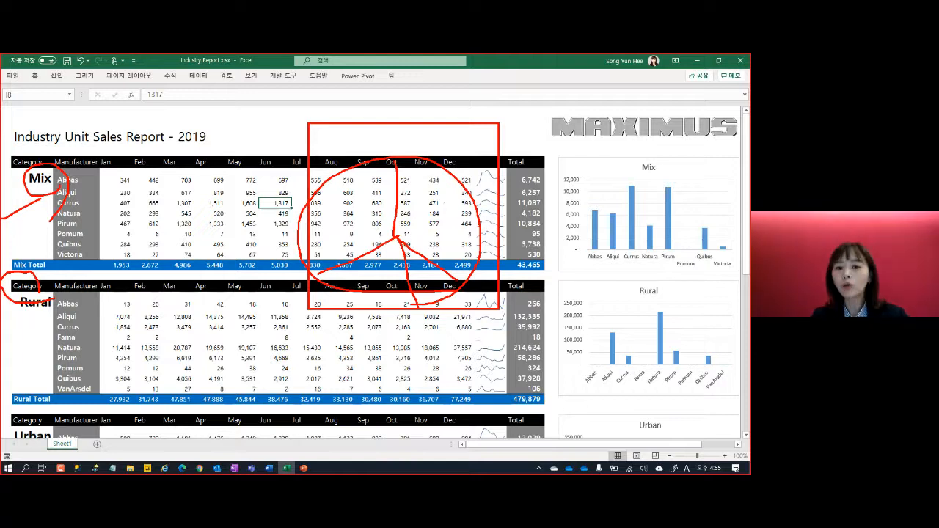
key(Escape)
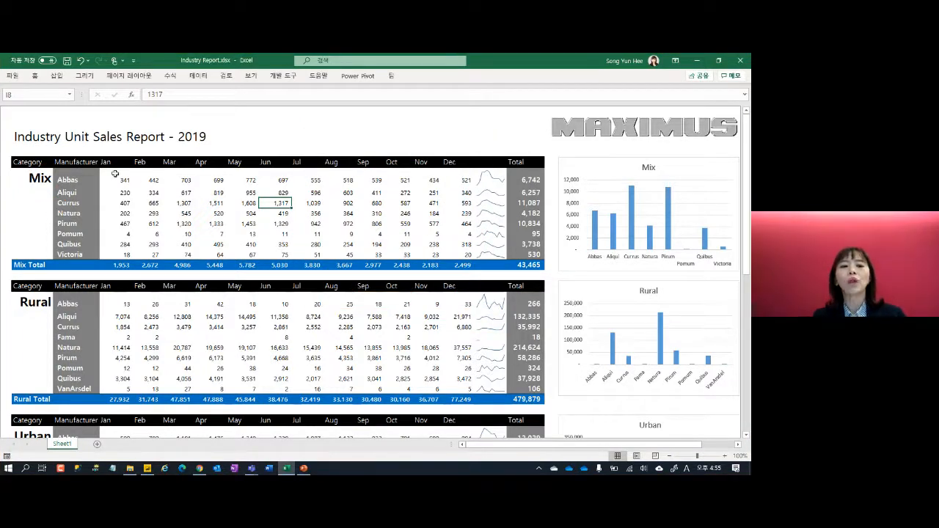
drag(301, 162, 562, 321)
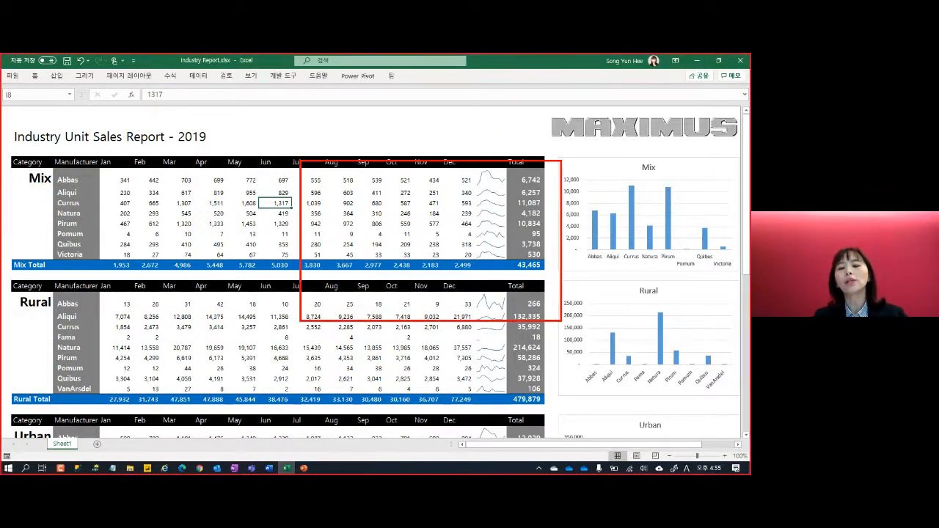
mouse_move(335, 250)
mouse_down()
mouse_move(380, 218)
mouse_move(536, 192)
mouse_up()
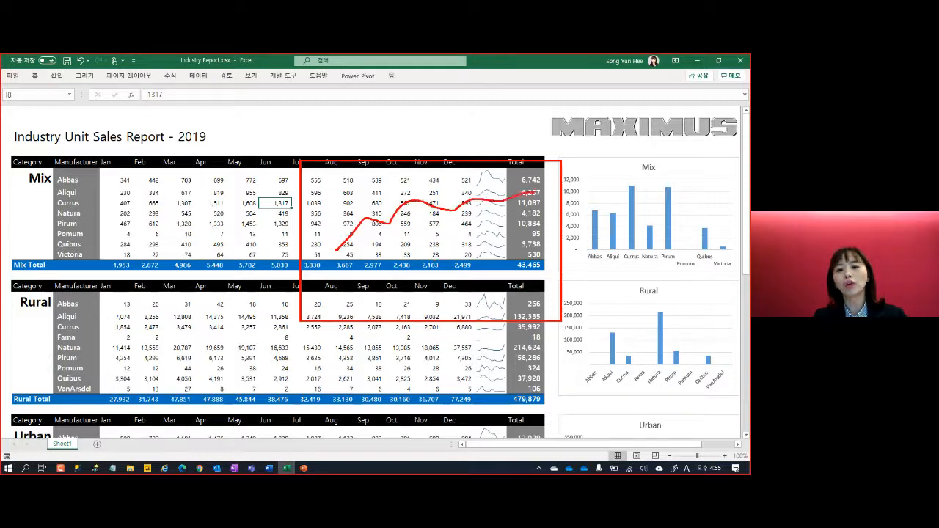
key(Escape)
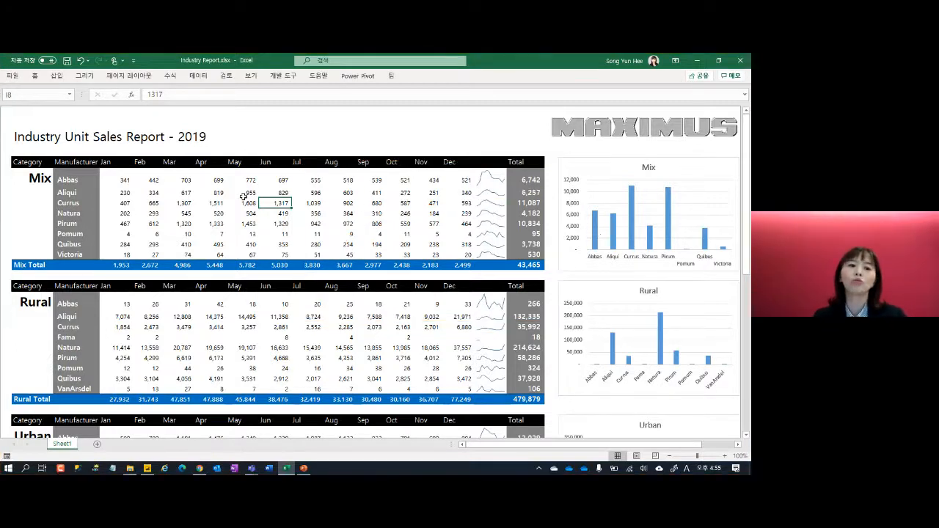
- Examine the report's category blocks, the Mix manufacturer names, the sparkline and Total columns, and the MAXIMUS logo picture
drag(76, 180, 76, 260)
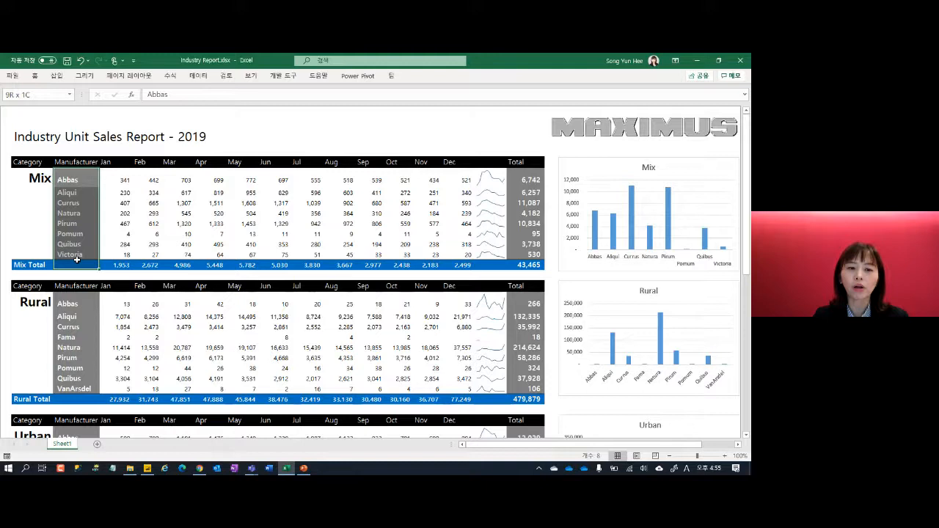
click(265, 206)
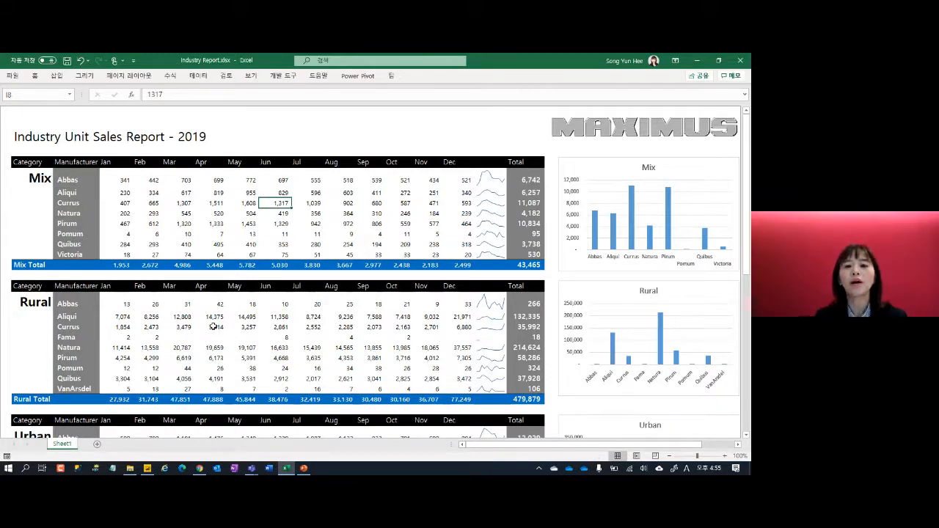
scroll(224, 362, down, 10)
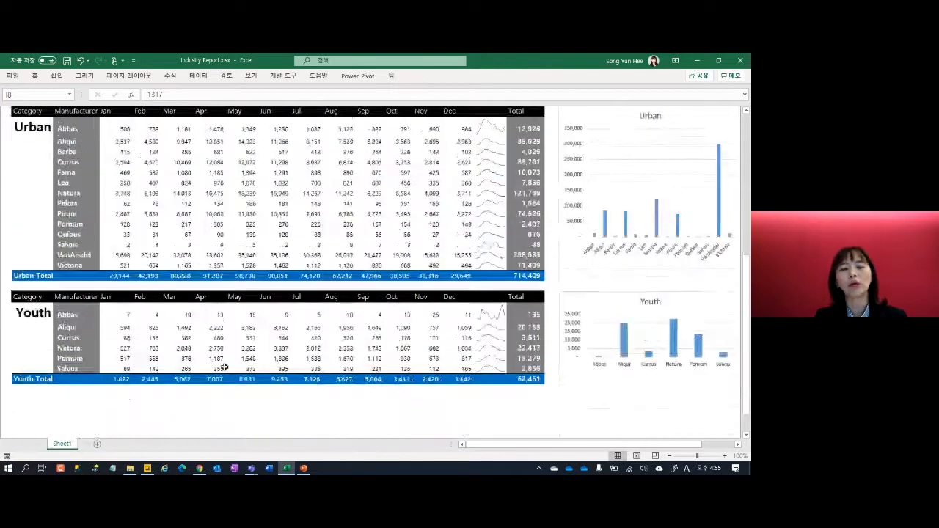
scroll(224, 367, up, 7)
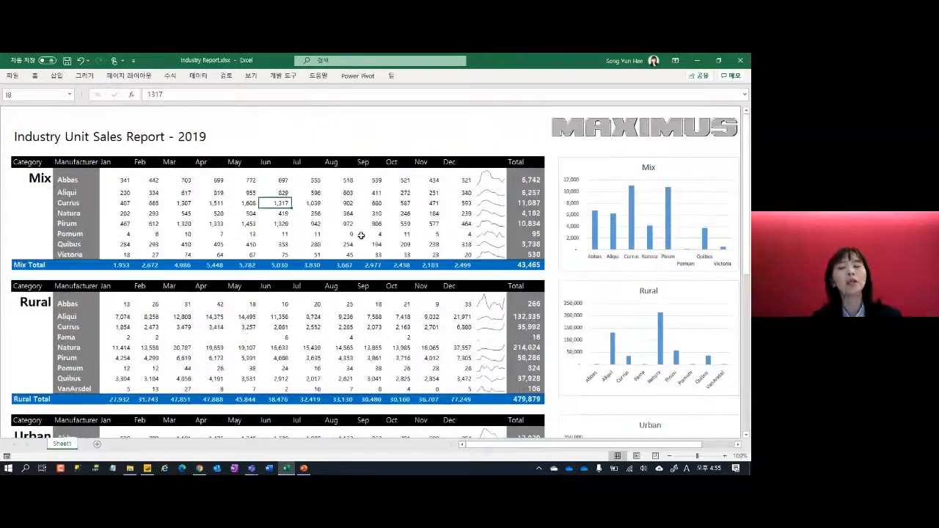
click(360, 212)
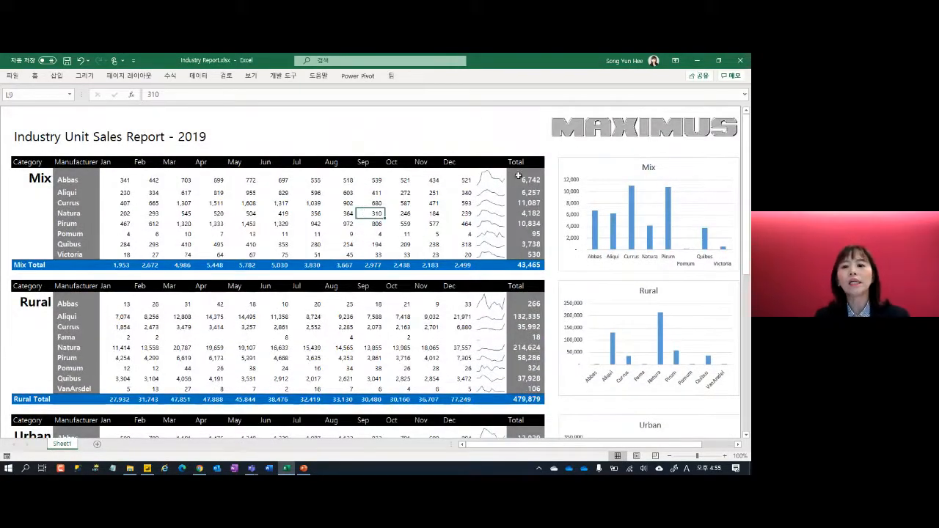
click(488, 177)
drag(487, 177, 487, 254)
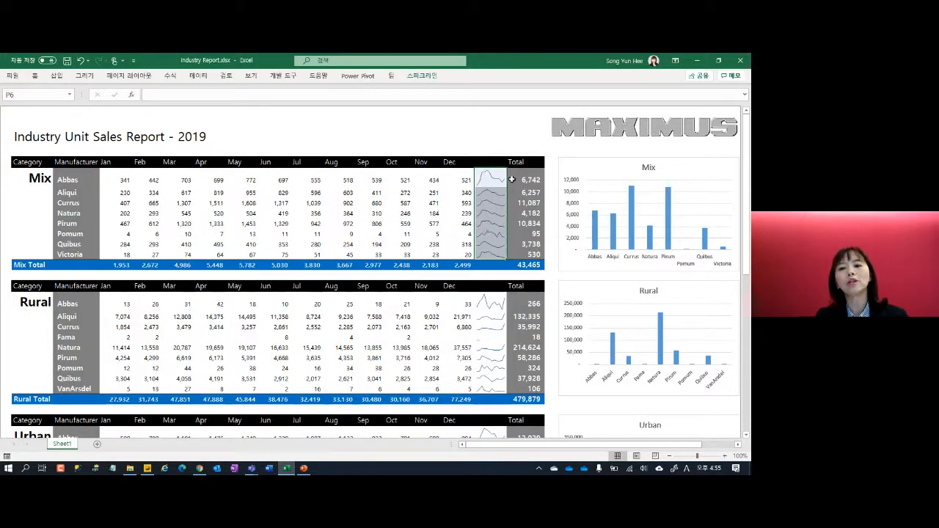
click(498, 176)
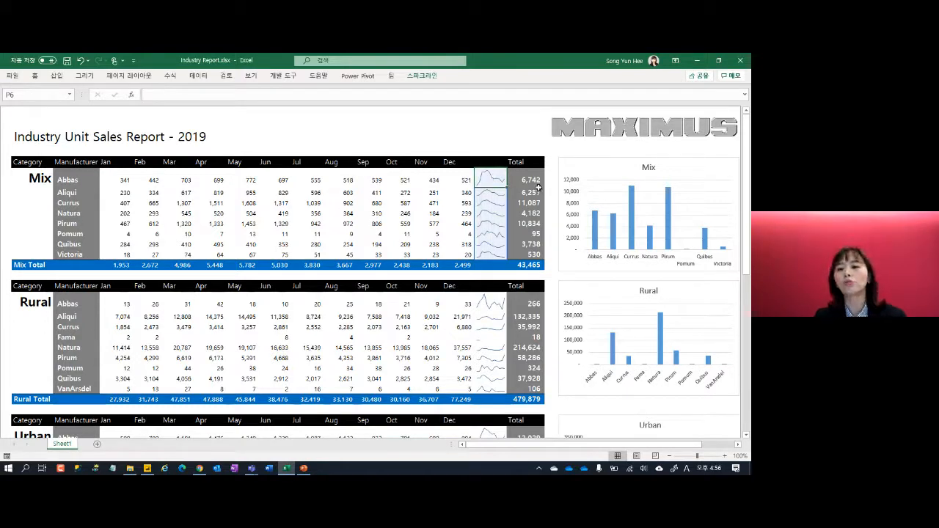
click(463, 199)
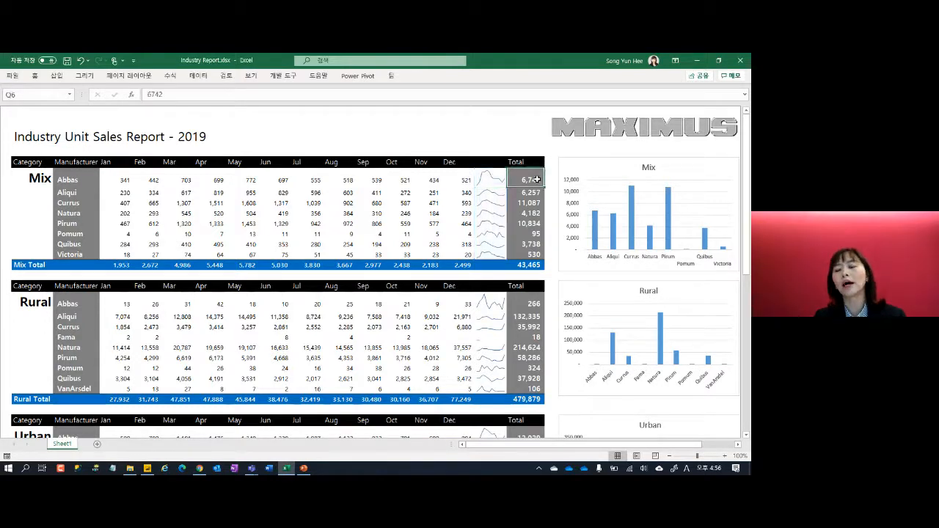
click(591, 162)
click(593, 130)
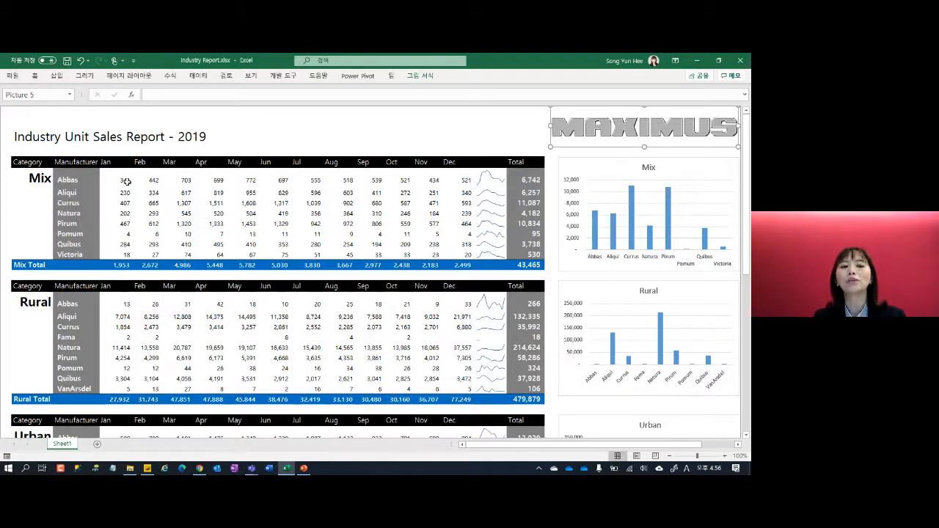
- Examine the Mix table's monthly sales values and how each month from Jan to Dec occupies its own column
drag(125, 180, 437, 243)
click(348, 202)
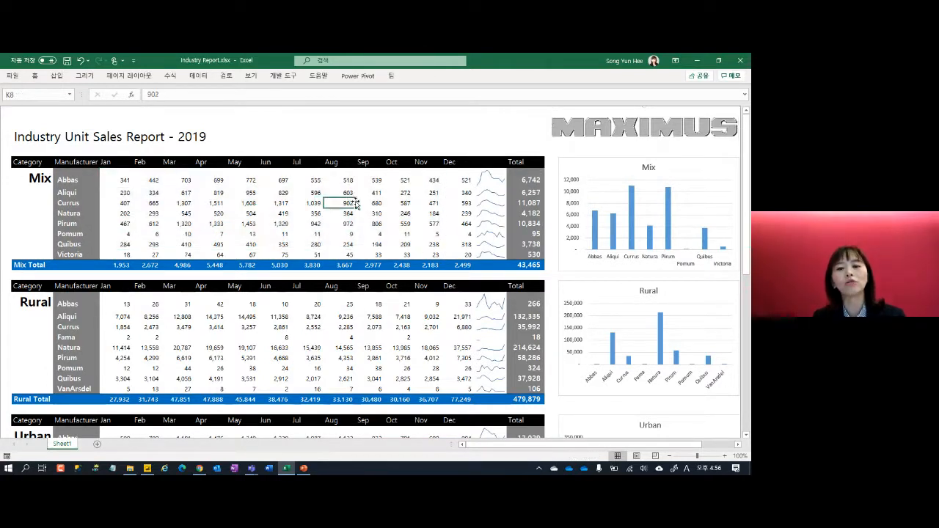
click(129, 204)
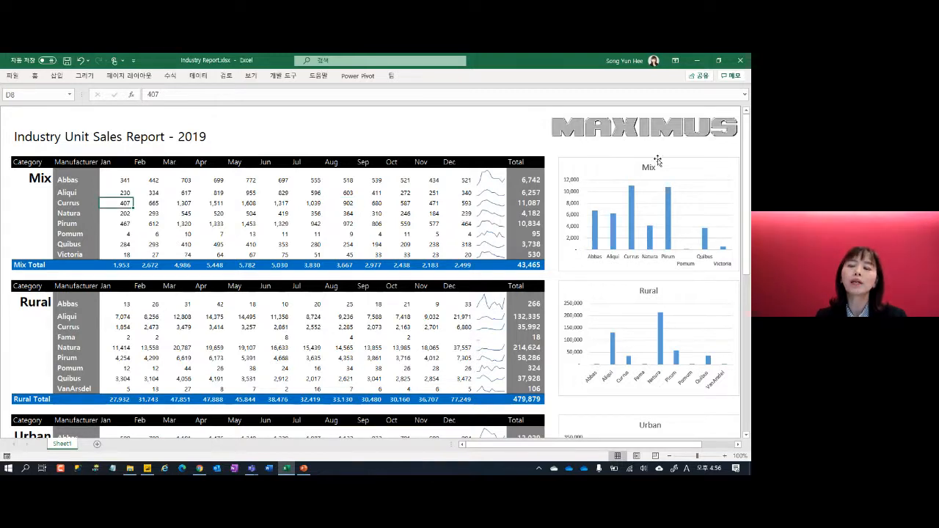
click(331, 215)
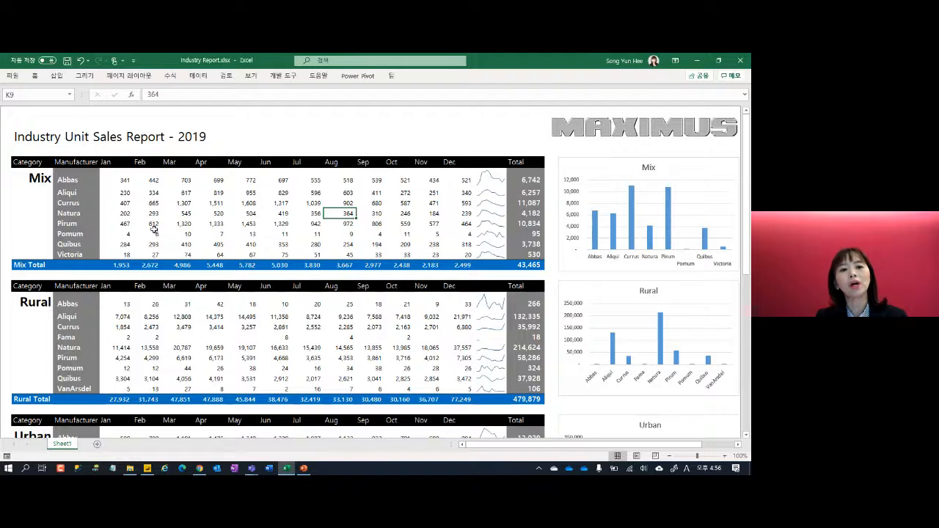
drag(106, 162, 448, 159)
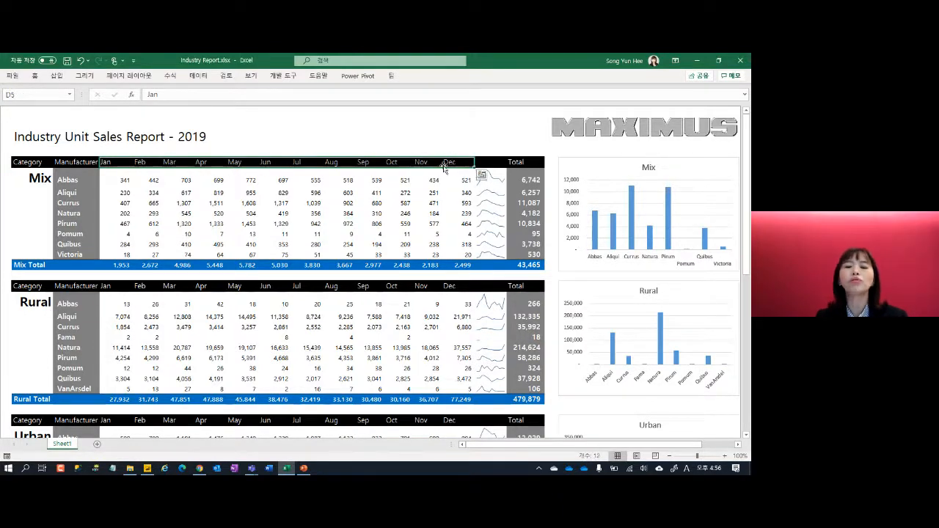
drag(119, 162, 122, 253)
drag(139, 162, 145, 253)
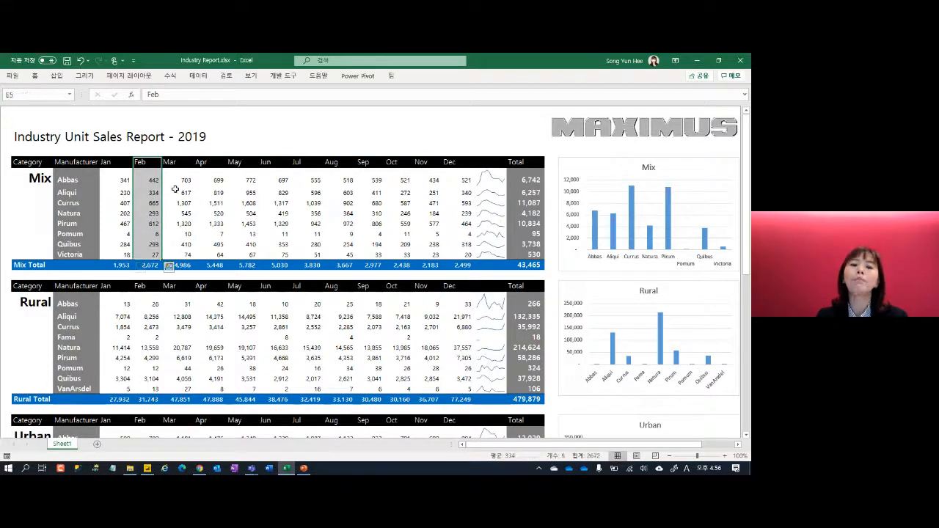
drag(169, 162, 187, 253)
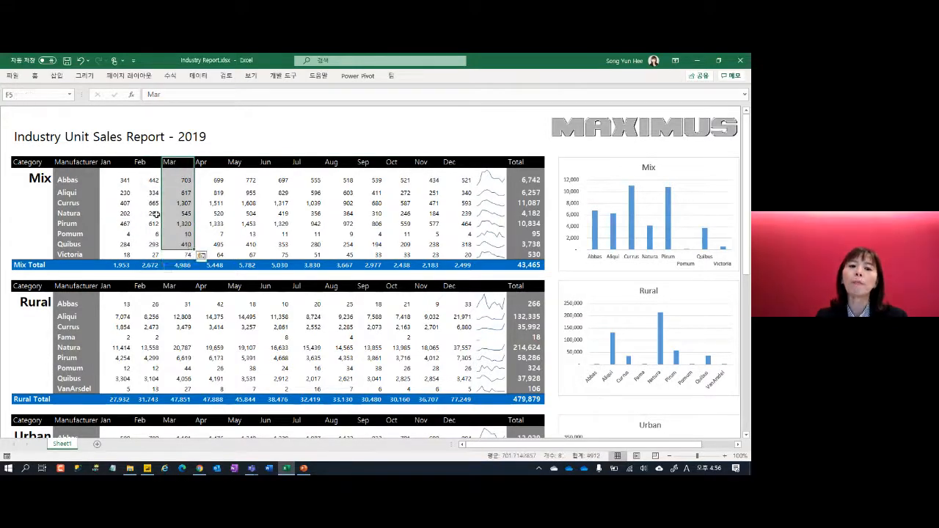
click(136, 193)
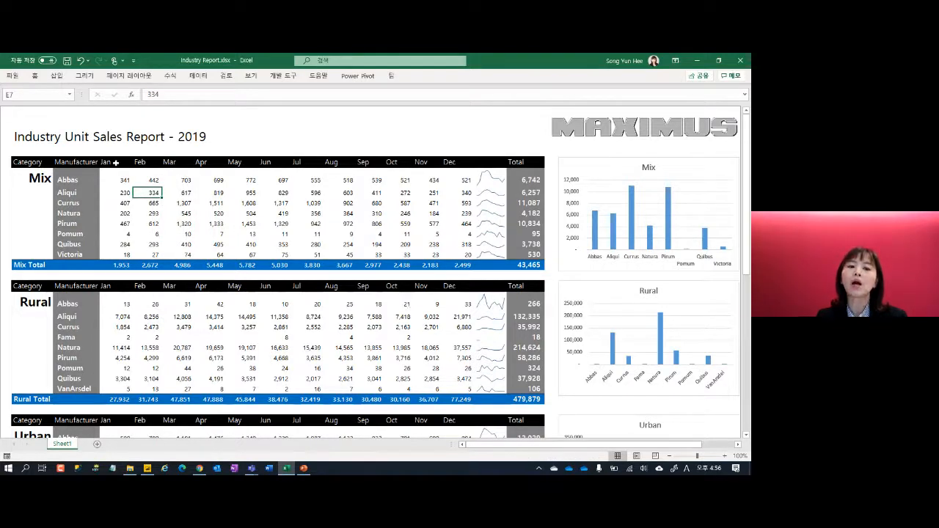
click(383, 179)
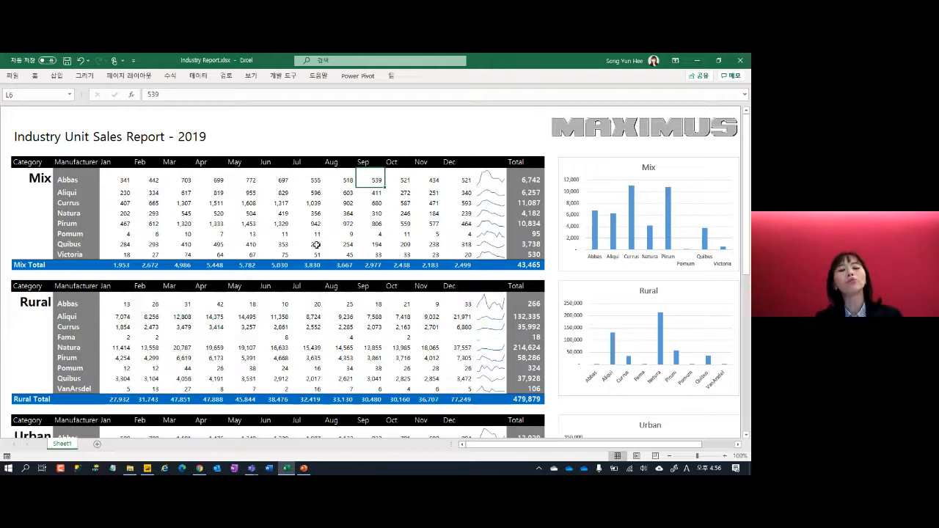
drag(111, 159, 464, 163)
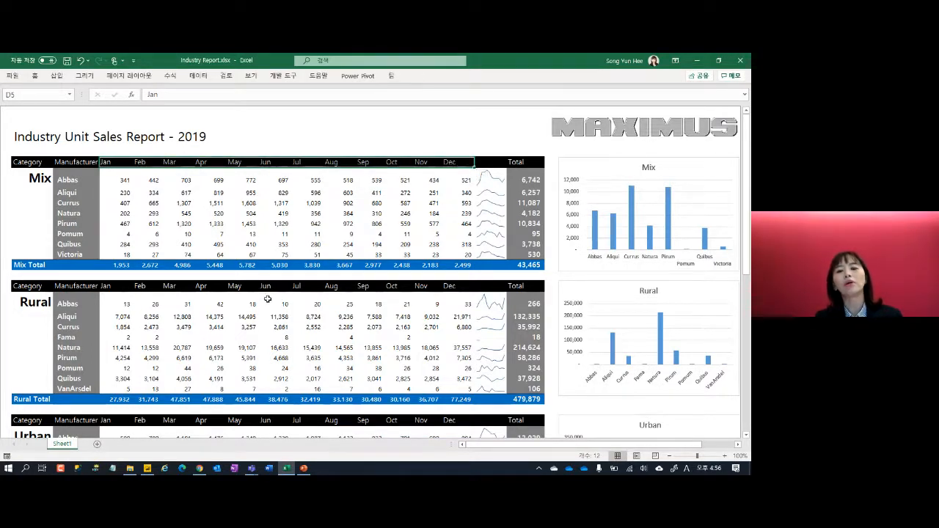
click(284, 205)
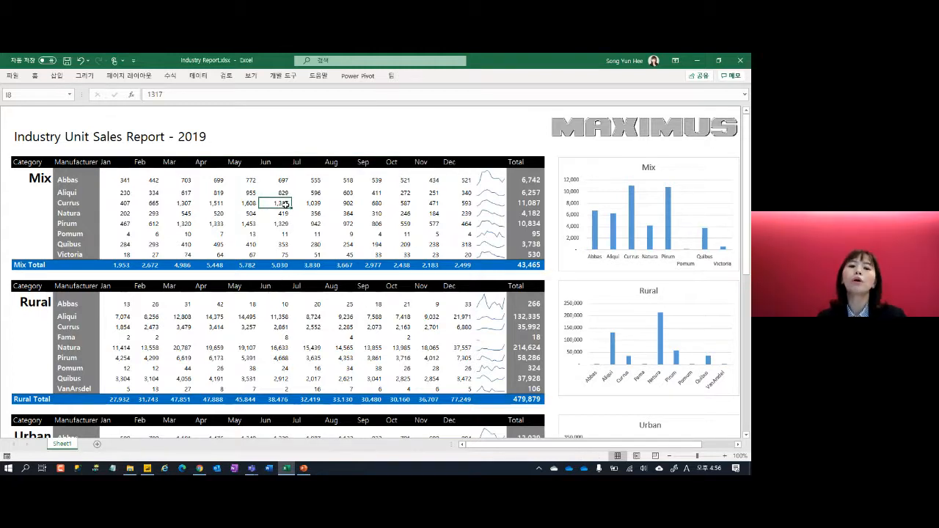
click(295, 193)
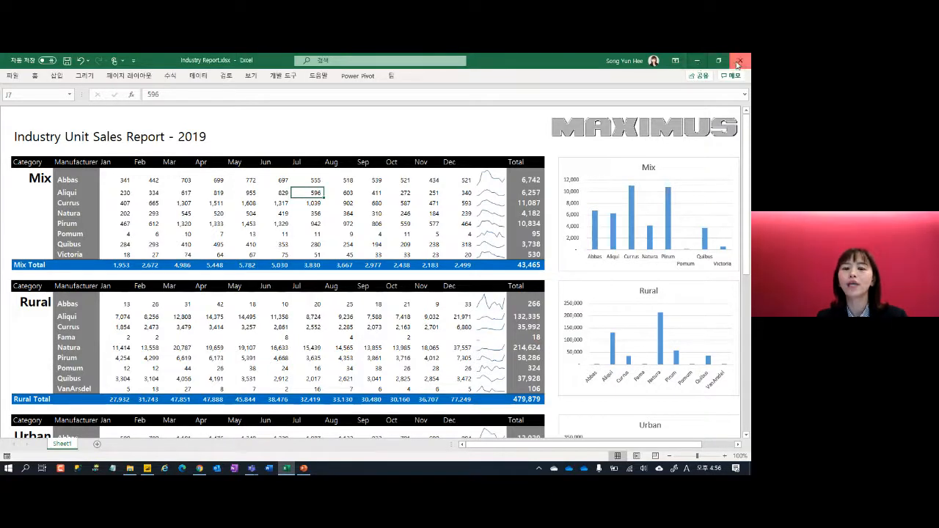
- Check the empty rows below the Youth table where another category block would go, and return to the Mix table
click(407, 192)
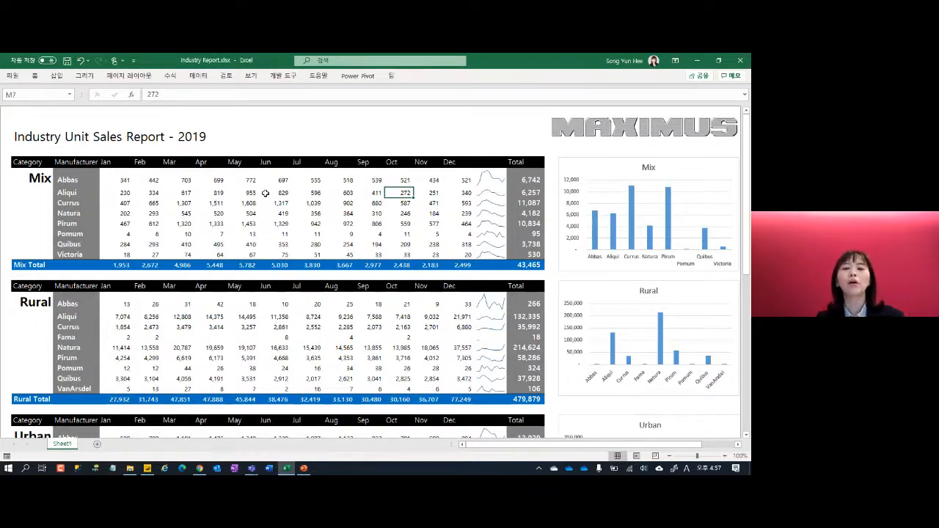
click(274, 202)
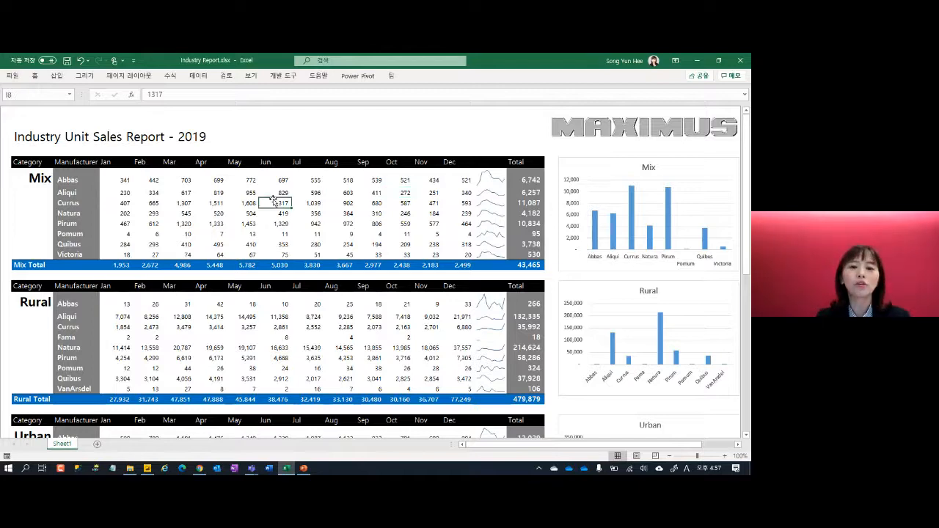
scroll(274, 202, down, 11)
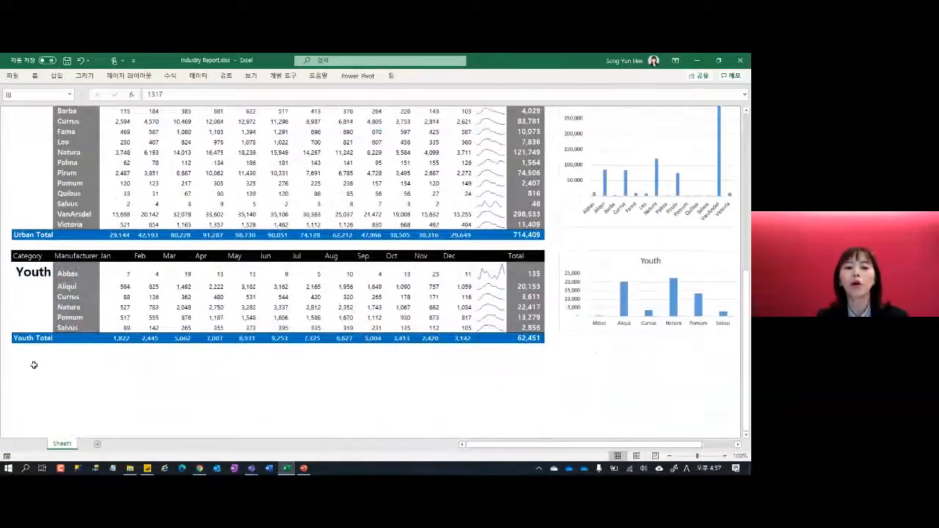
drag(34, 365, 530, 392)
click(428, 183)
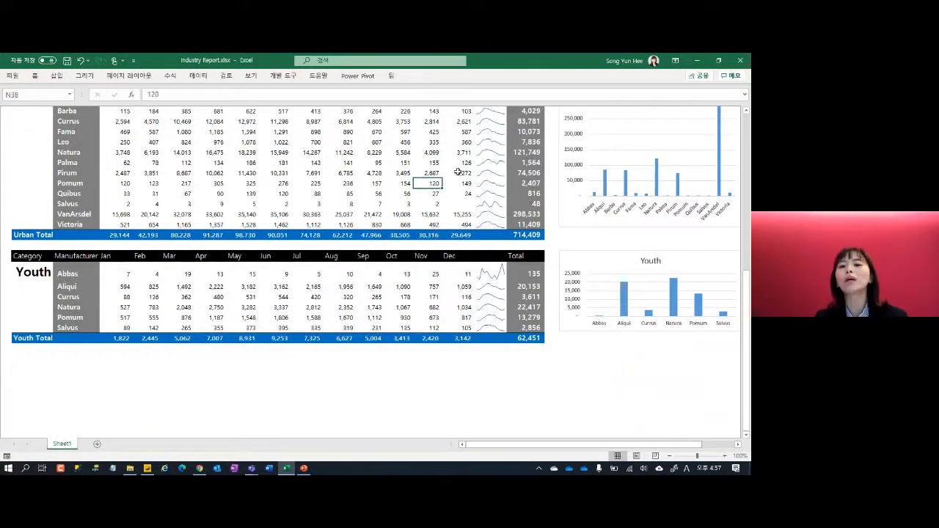
scroll(458, 172, up, 11)
click(381, 204)
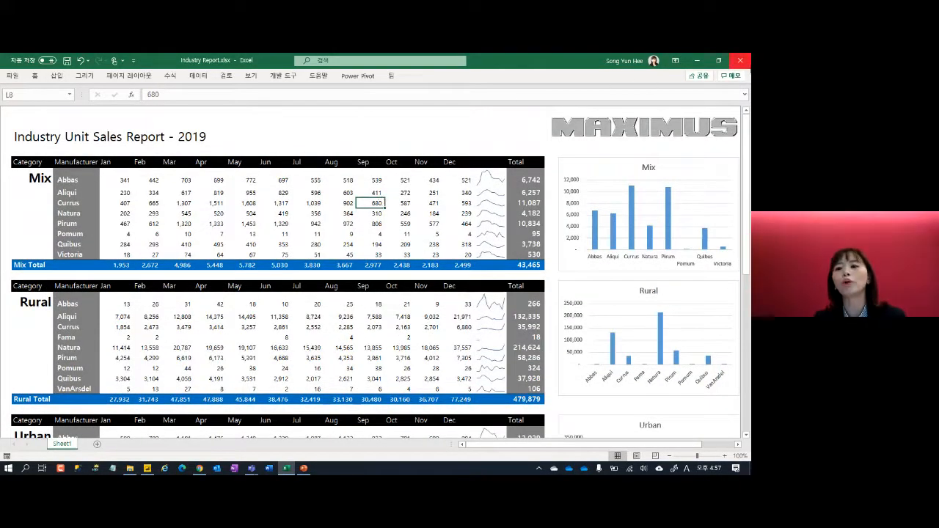
- Close the report workbook and import Sheet1 of Industry Report.xlsx from the Sample folder into Power BI Desktop, opening it for data transformation
click(741, 60)
click(375, 275)
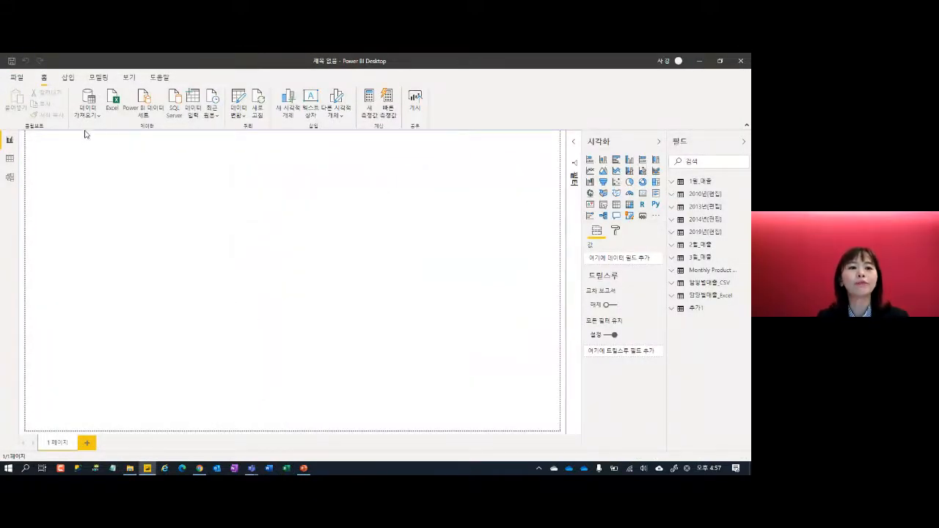
click(117, 101)
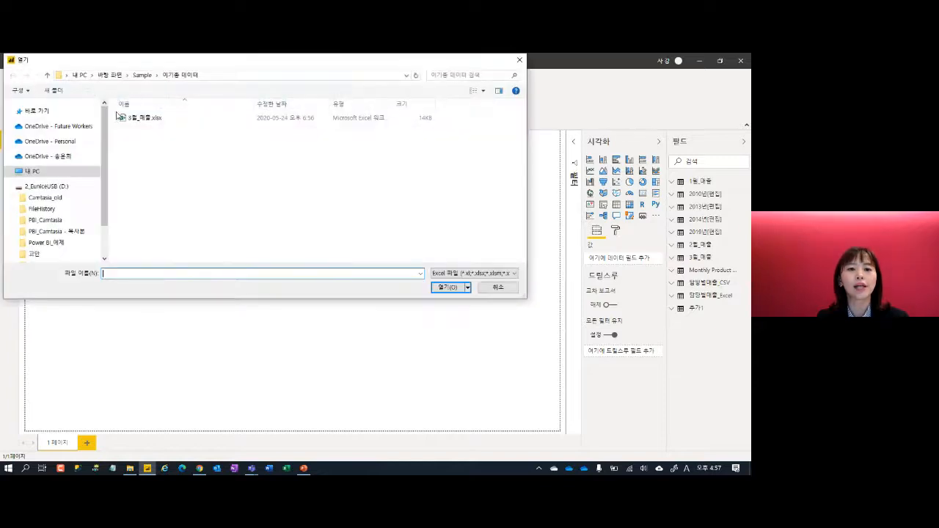
click(142, 74)
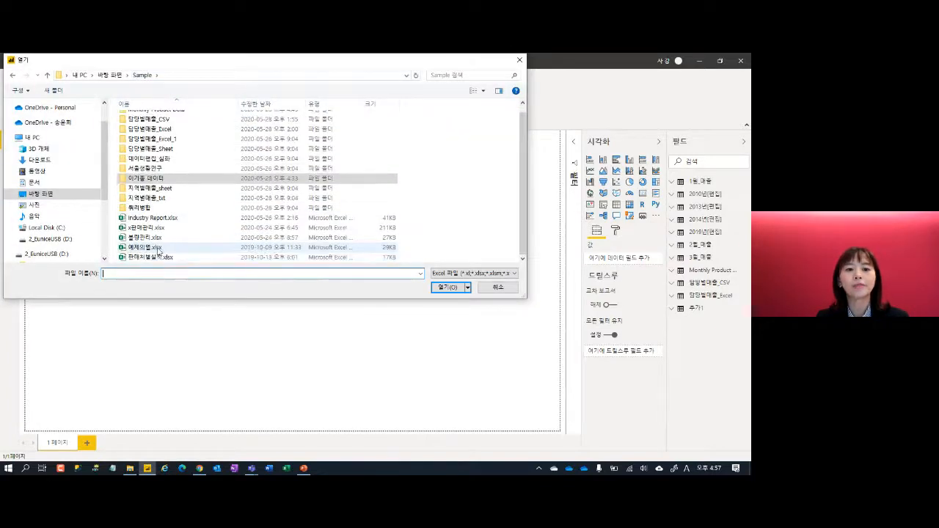
double_click(160, 224)
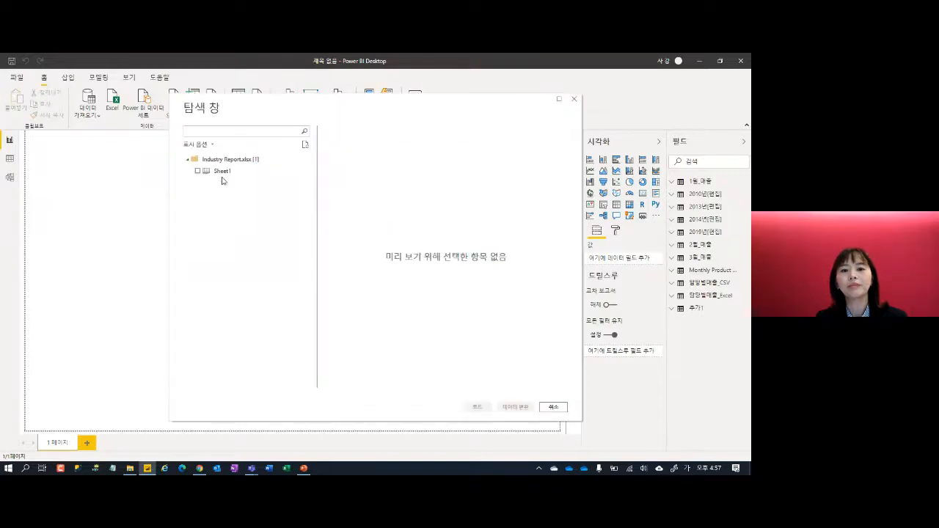
click(197, 171)
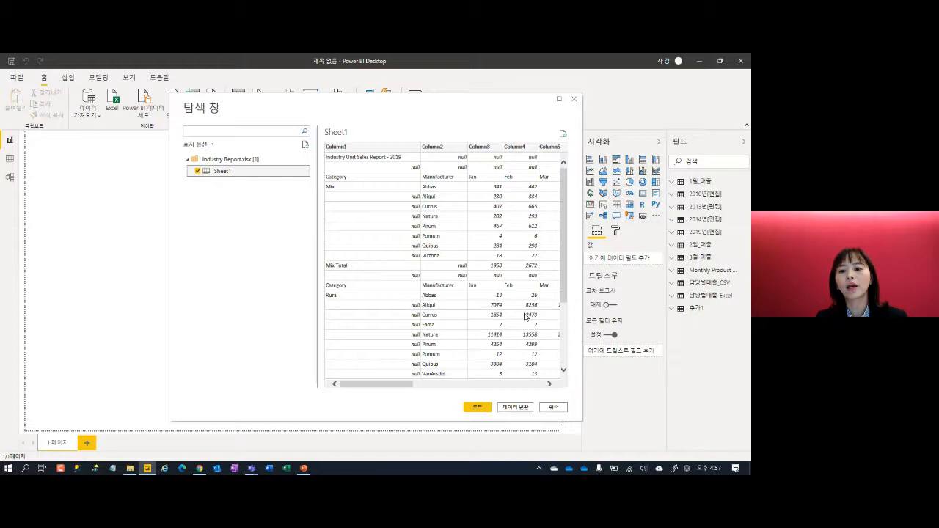
click(524, 408)
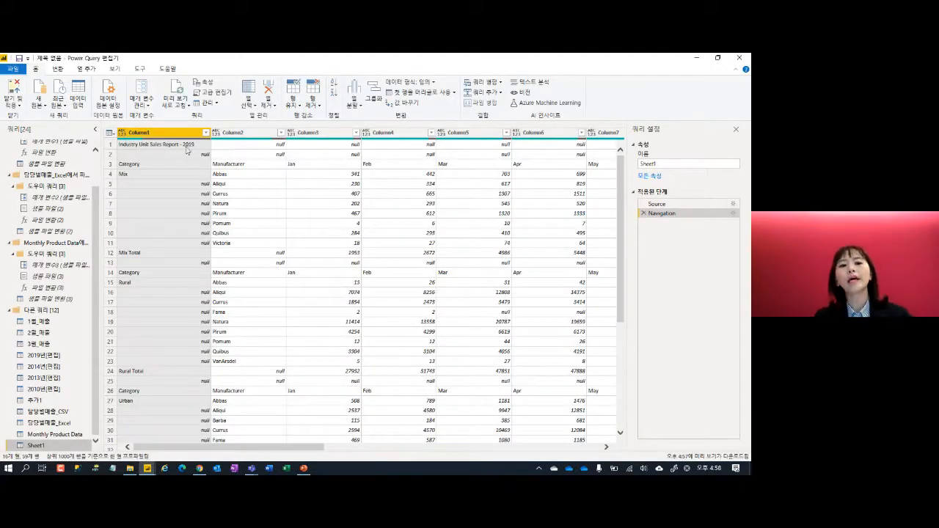
- Remove the top 2 rows of the Sheet1 query and promote the first remaining row to column headers
click(316, 105)
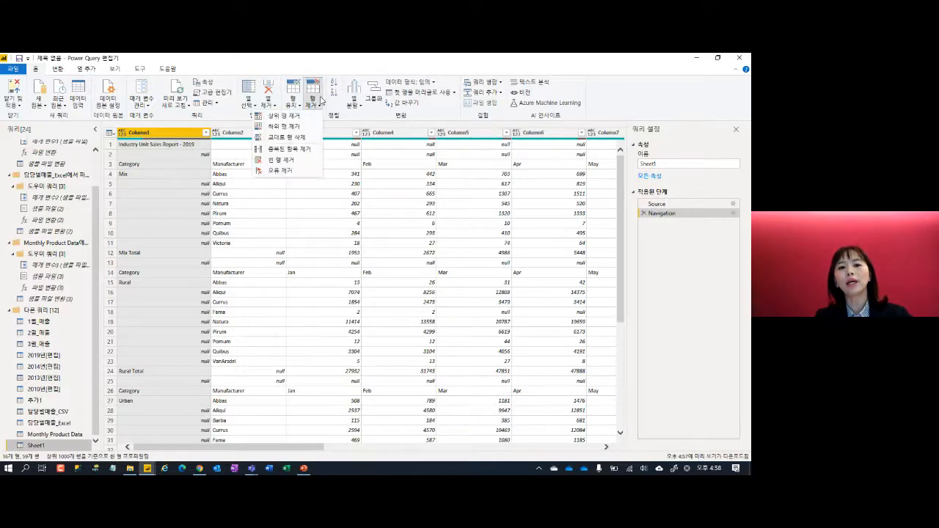
click(309, 117)
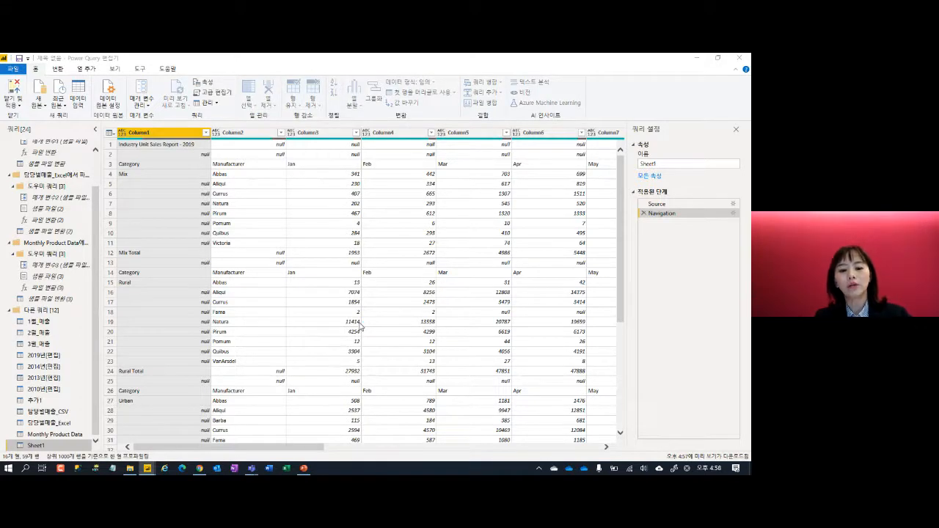
text(2)
key(Return)
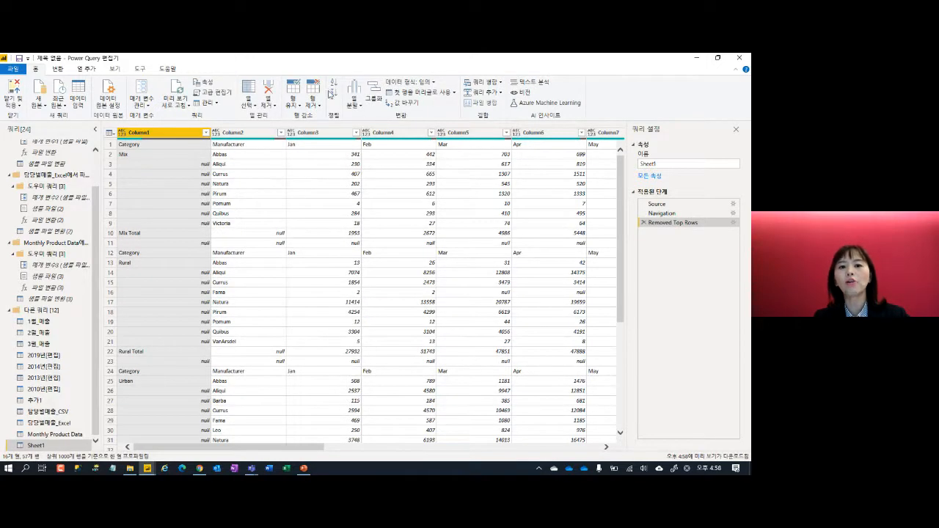
click(418, 93)
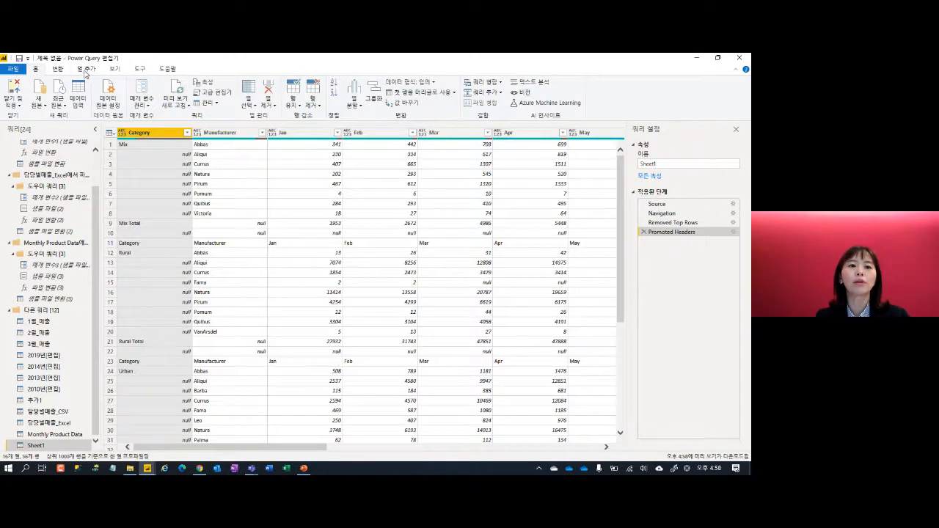
- Fill the Category column's values down over the null cells
click(59, 69)
click(183, 93)
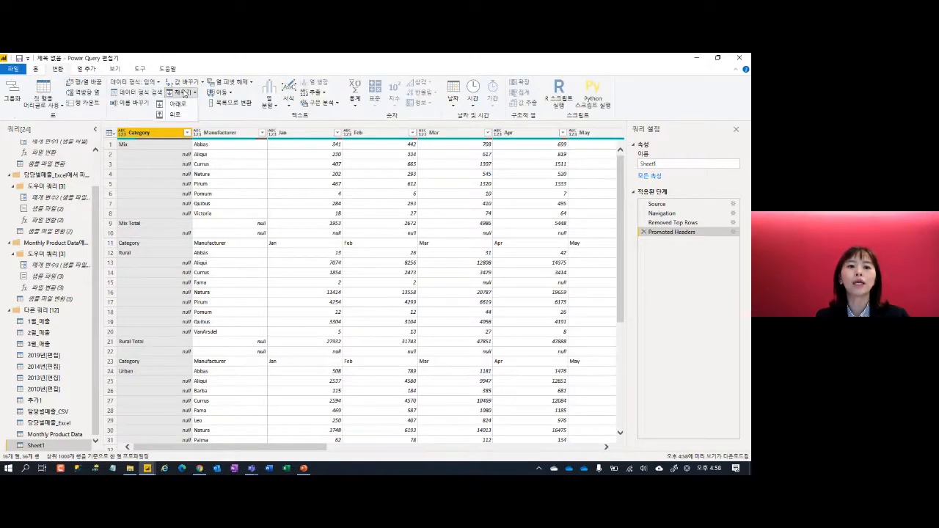
click(188, 108)
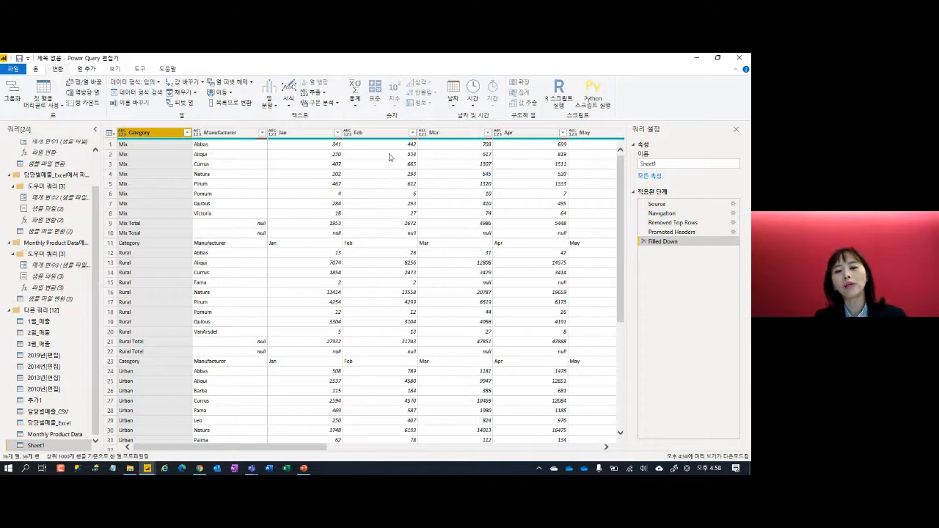
- Examine the repeating category blocks and the Mix Total and Rural Total rows, marking them up on screen, and clear the marks
key(ctrl+2)
drag(385, 102, 574, 213)
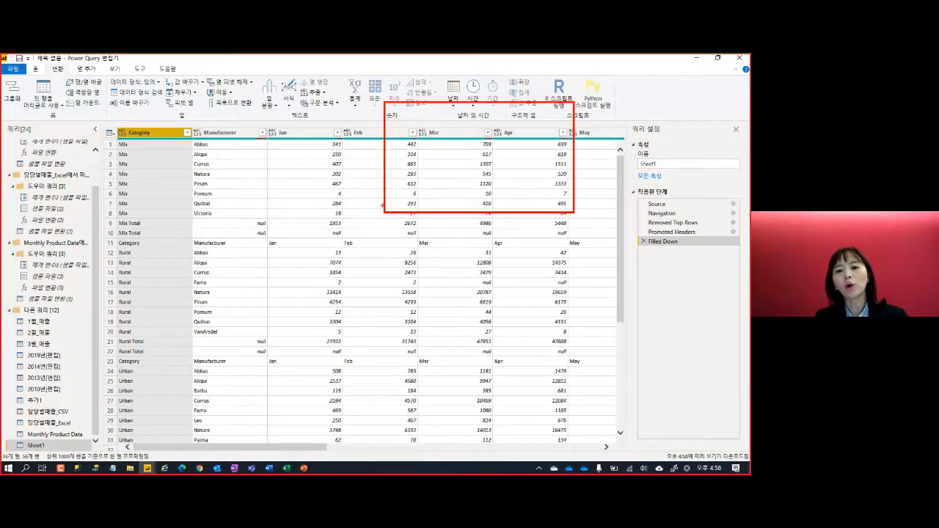
drag(387, 201, 573, 211)
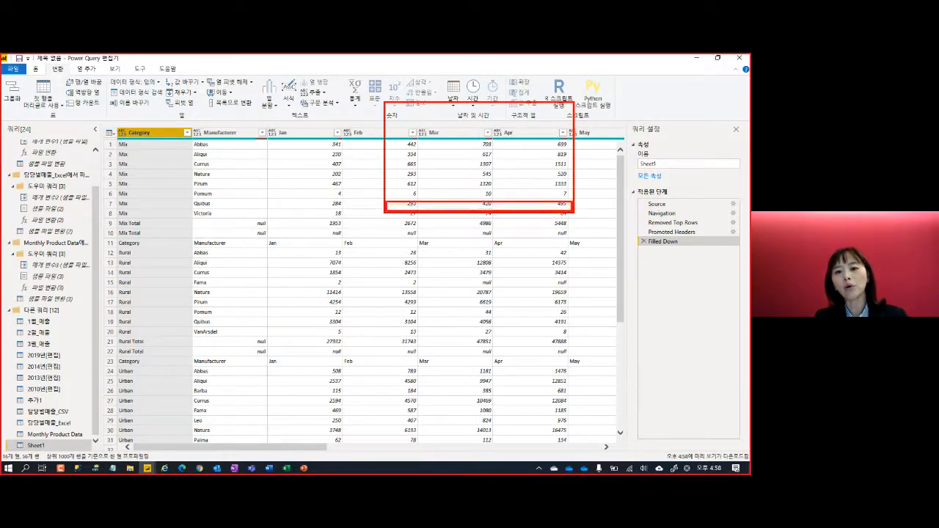
drag(424, 224, 536, 218)
drag(391, 242, 569, 324)
drag(127, 237, 145, 233)
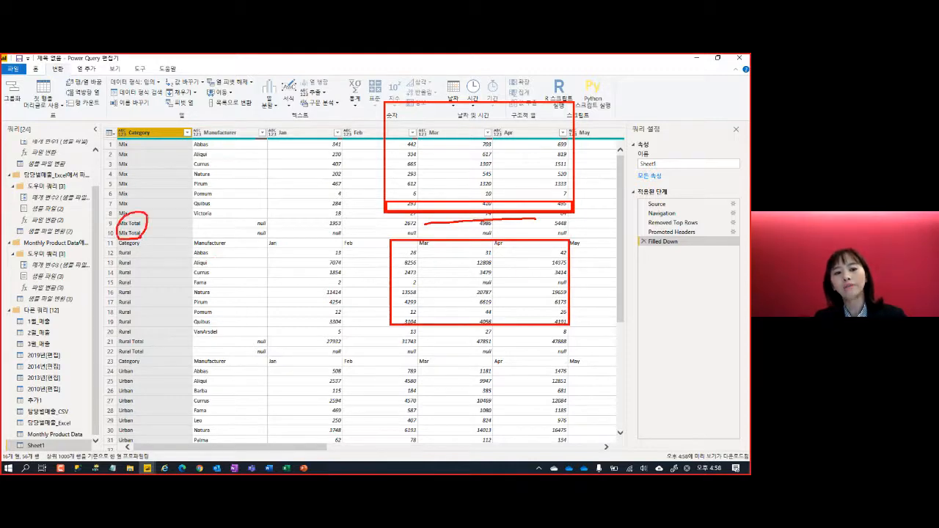
drag(120, 355, 144, 348)
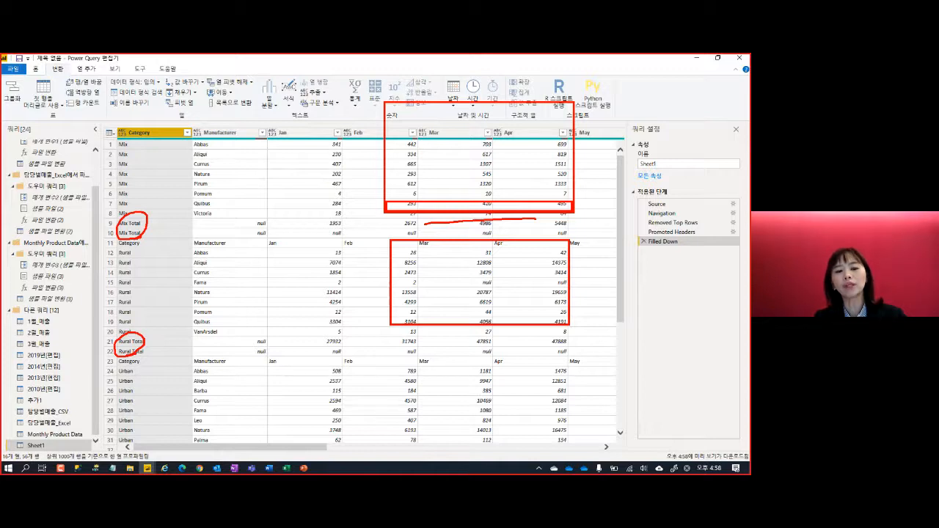
mouse_move(121, 250)
mouse_down()
mouse_move(165, 236)
mouse_move(116, 251)
mouse_up()
mouse_move(116, 371)
mouse_down()
mouse_move(150, 357)
mouse_move(182, 371)
mouse_up()
key(Escape)
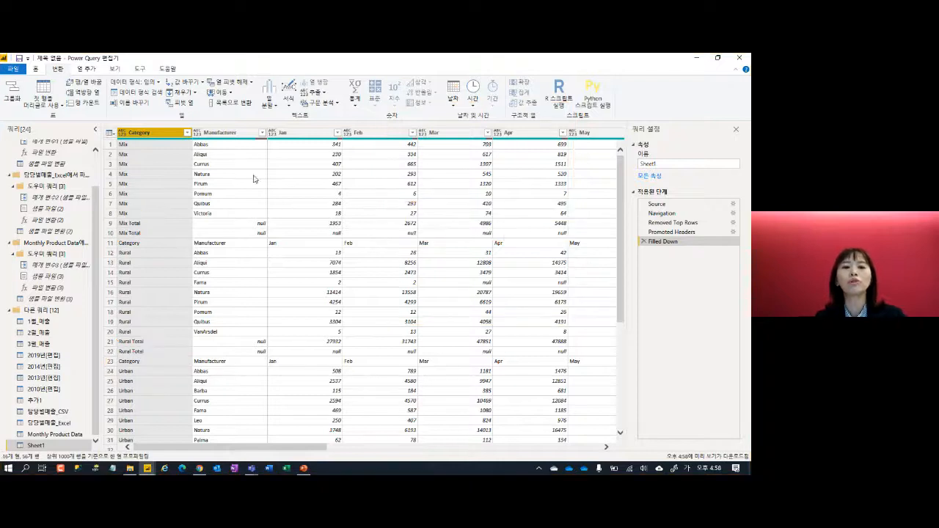
- Filter the Category column to exclude the repeated header rows with the value Category
click(188, 133)
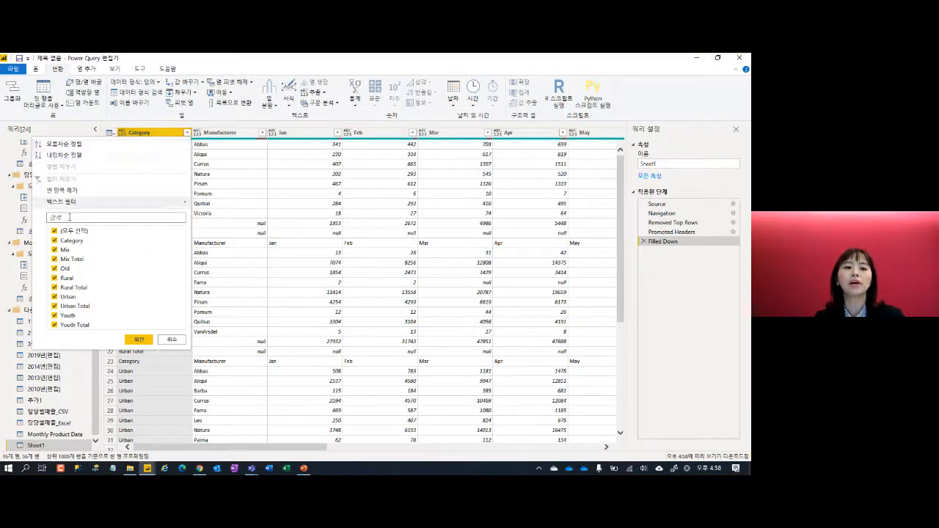
click(64, 242)
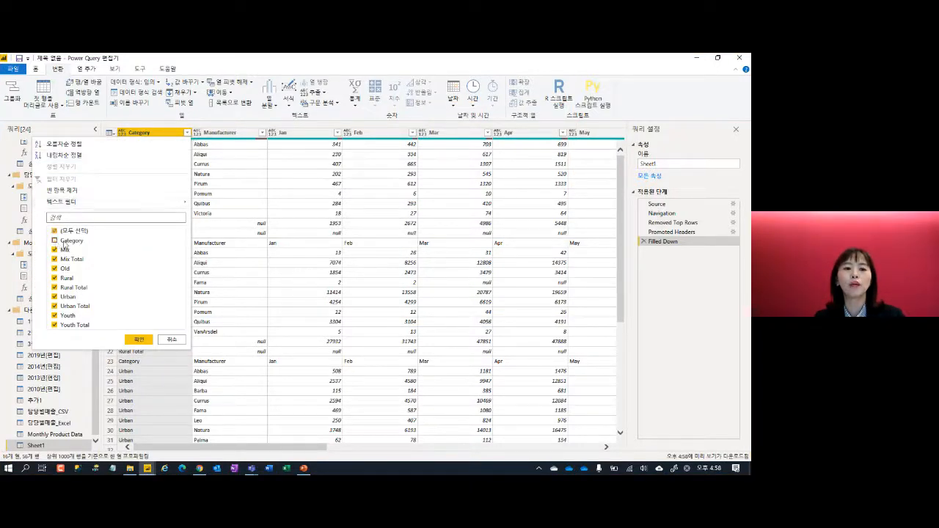
click(138, 339)
- Add a text filter on the Category column that keeps only rows not containing "Total"
click(187, 133)
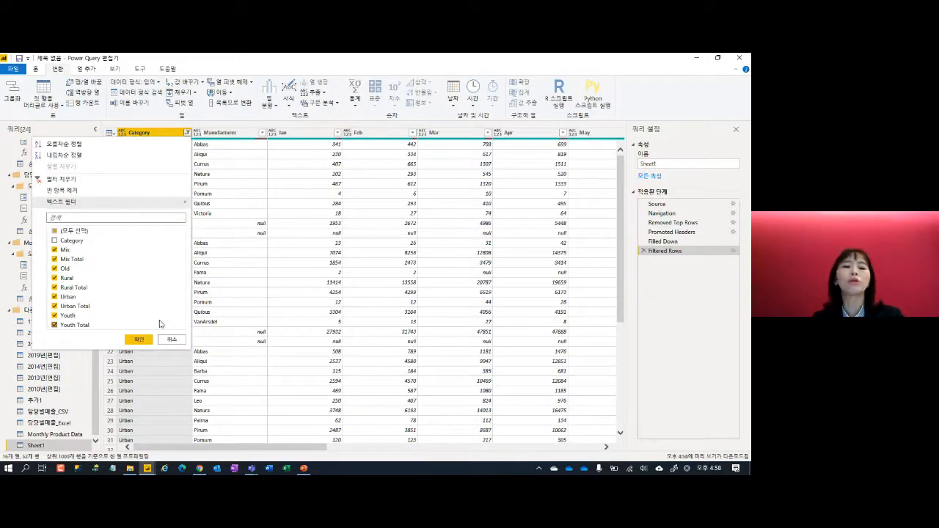
mouse_move(174, 204)
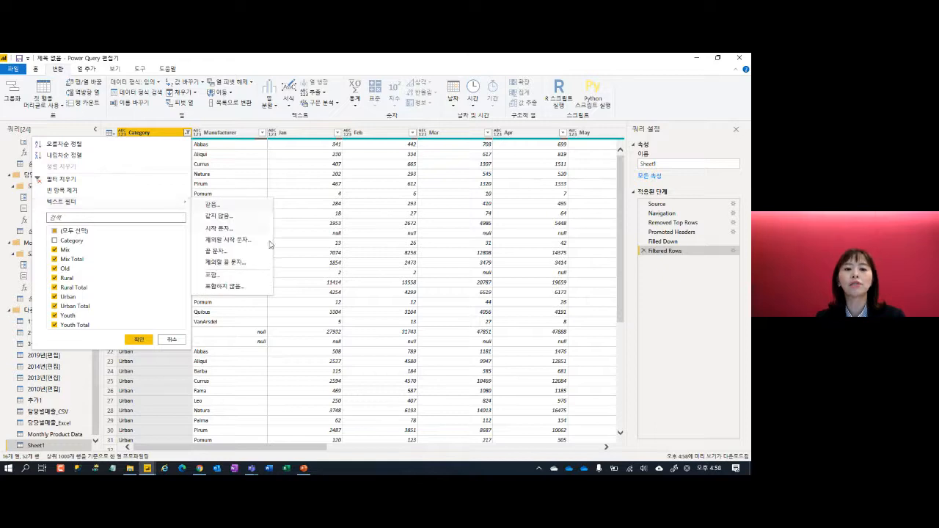
click(245, 289)
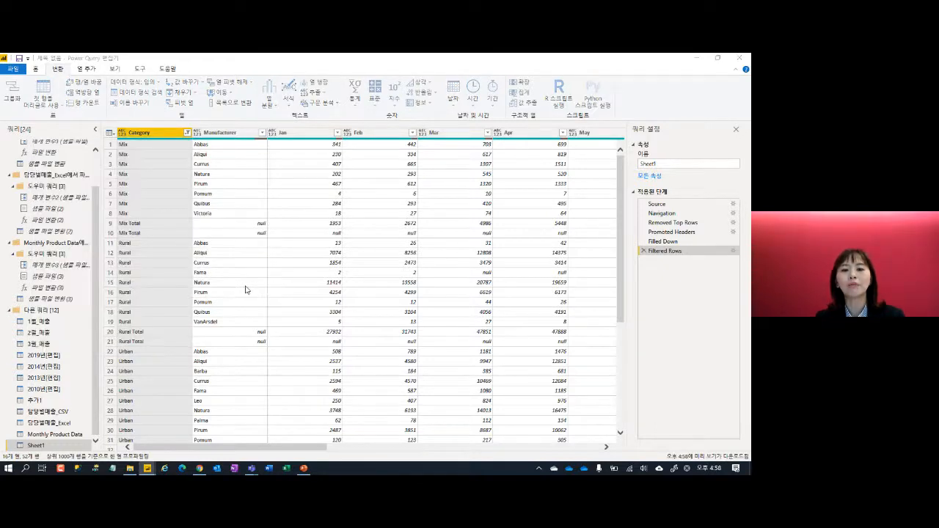
click(356, 257)
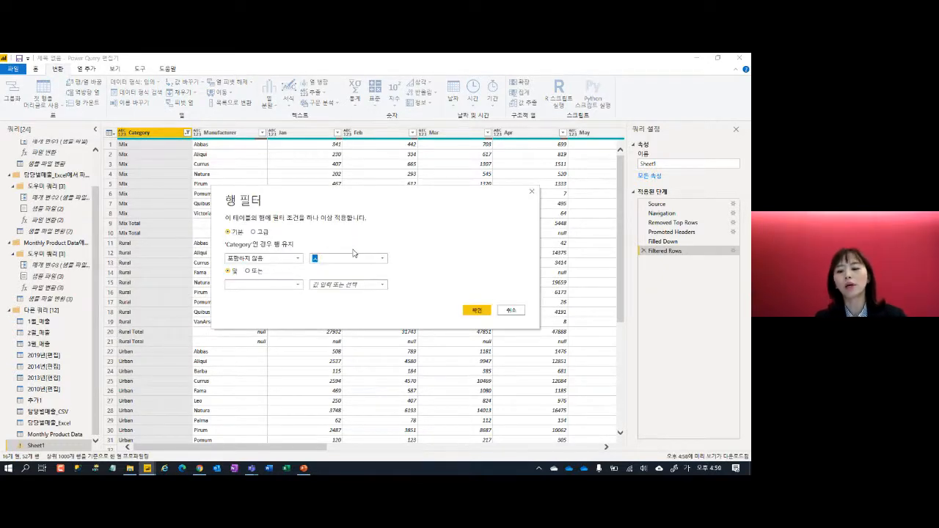
text(Total)
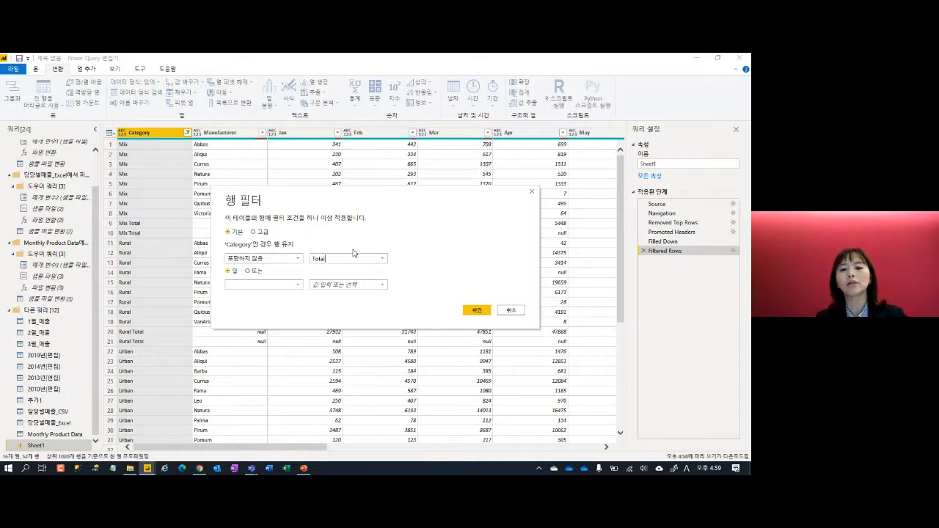
click(476, 309)
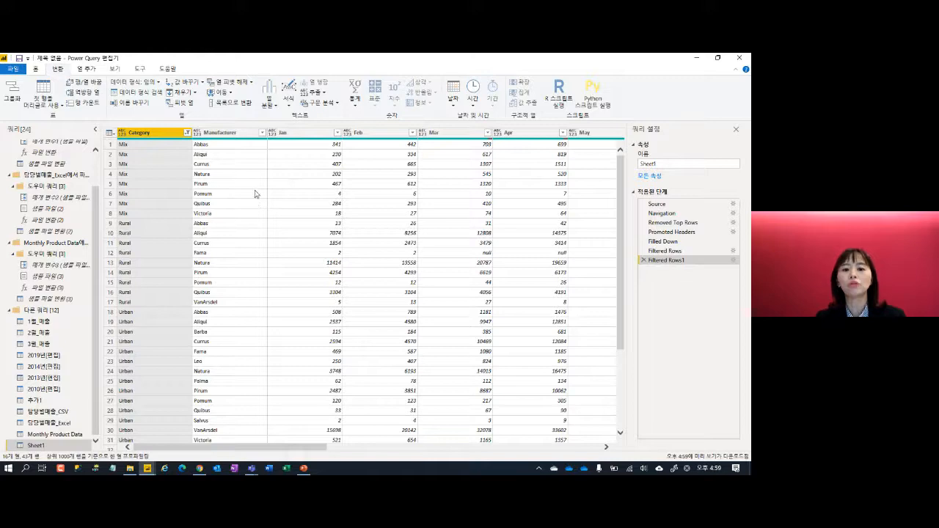
- Remove the empty Column15 and the Total column at the end of the table
drag(317, 448, 592, 448)
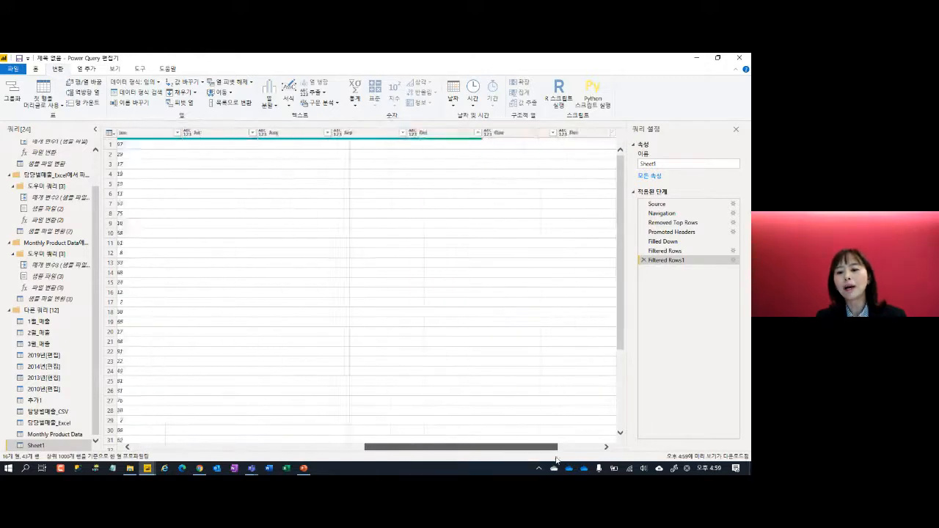
click(514, 132)
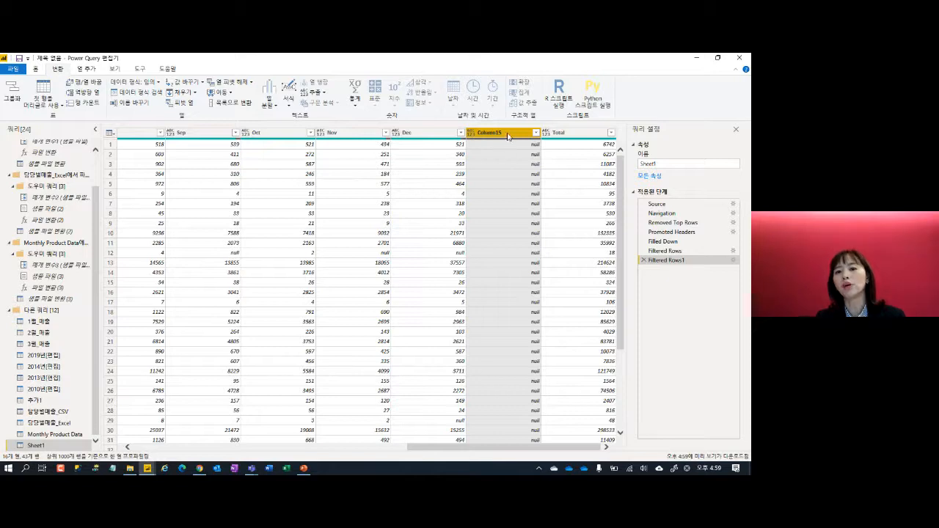
ctrl+click(572, 133)
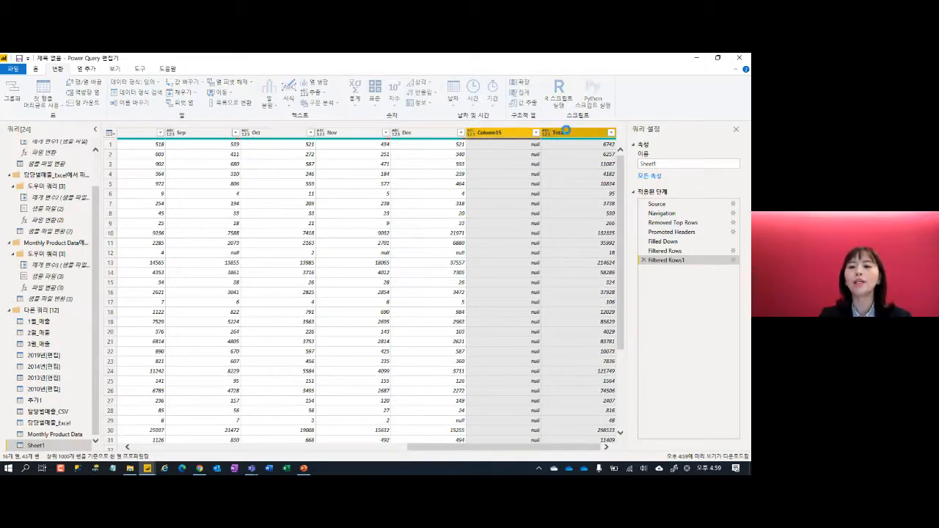
key(Delete)
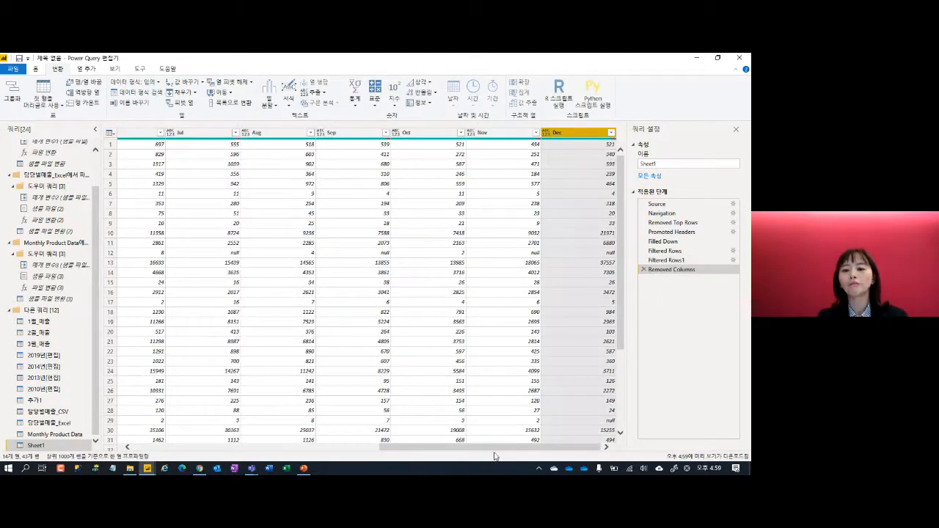
- Unpivot the month columns from Jan through Dec into attribute and value columns
drag(493, 447, 213, 448)
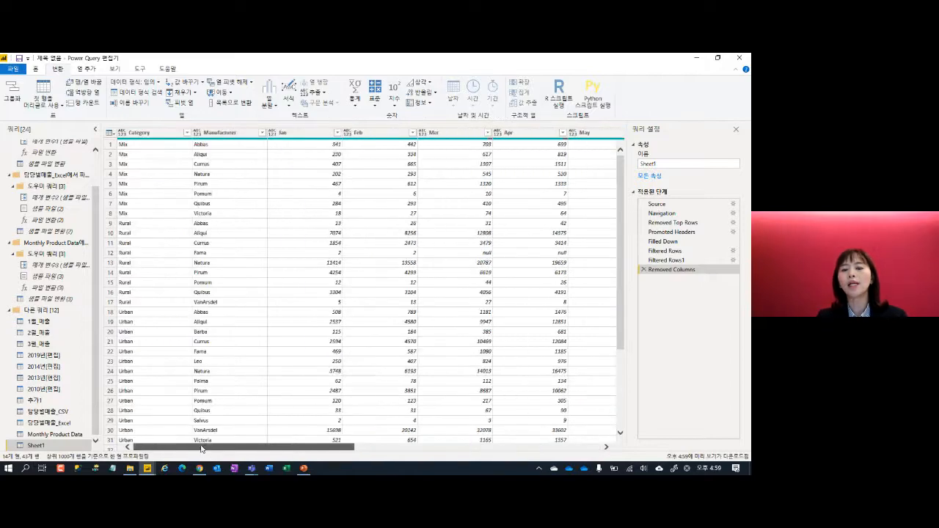
click(308, 134)
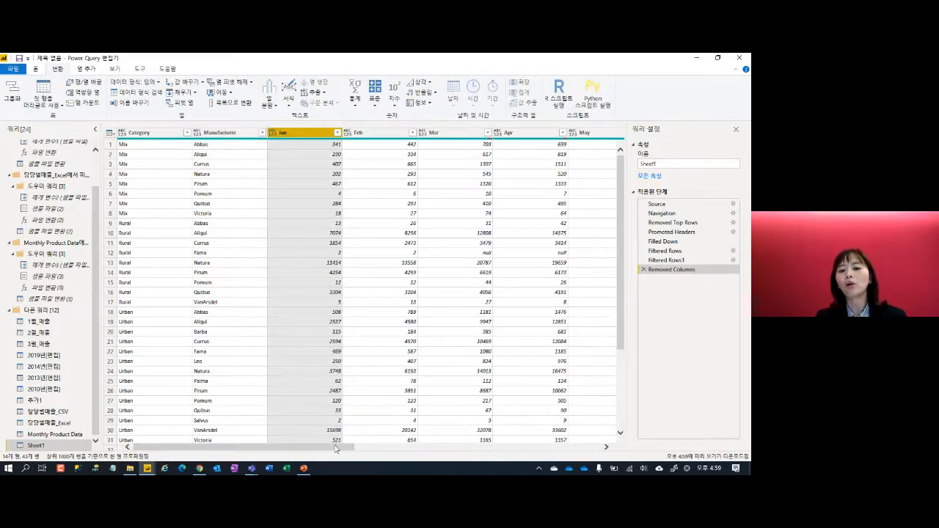
drag(335, 450, 580, 449)
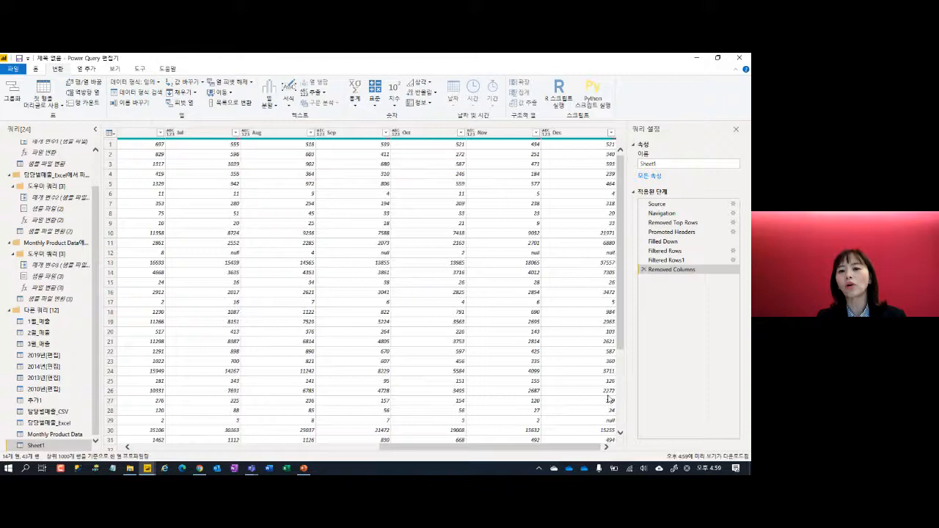
shift+click(580, 133)
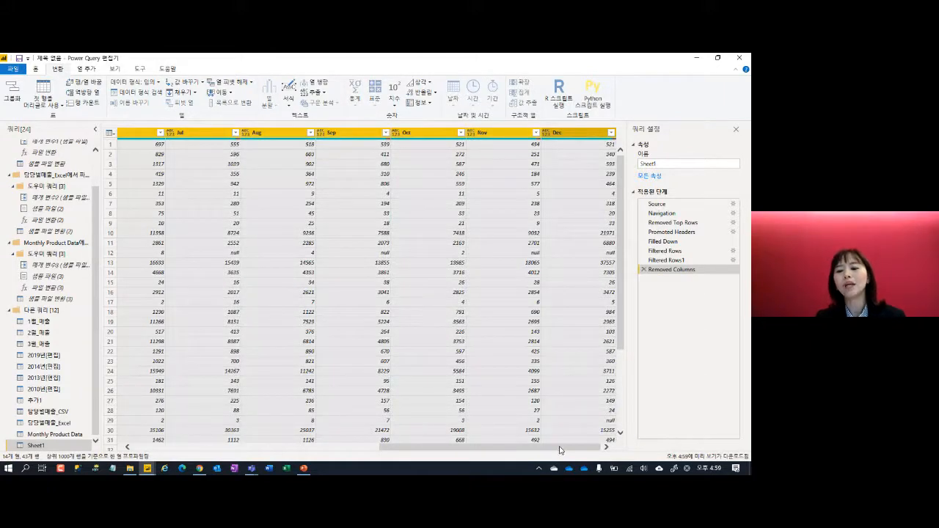
drag(560, 449, 265, 448)
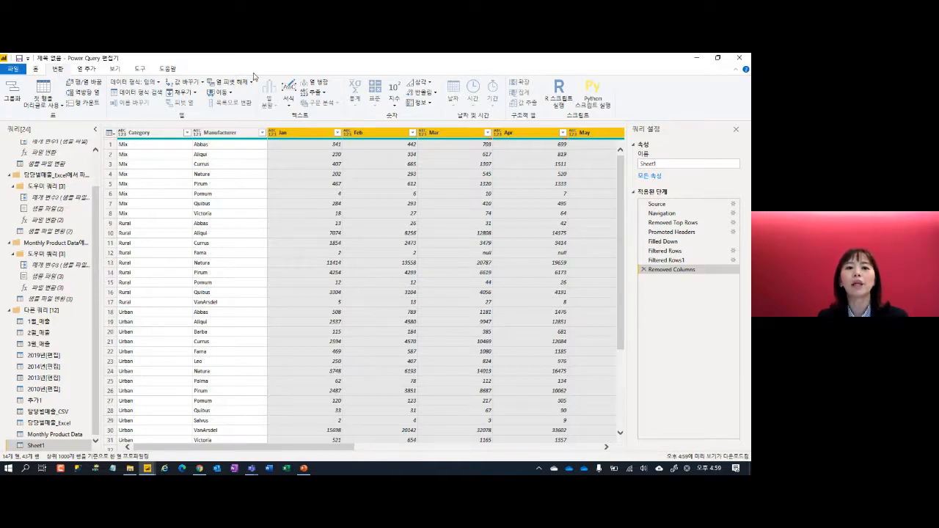
click(229, 82)
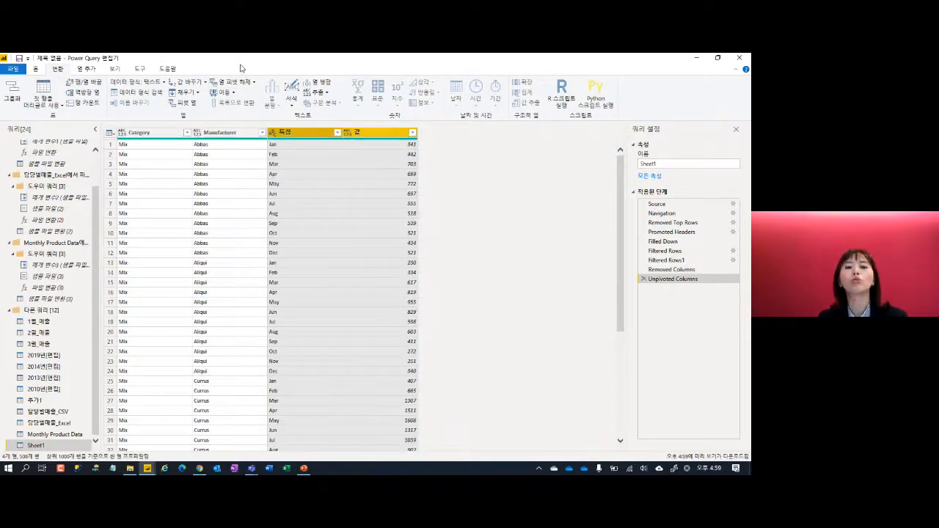
- Rename the unpivoted attribute column to 월 and the value column to 매출액
double_click(293, 132)
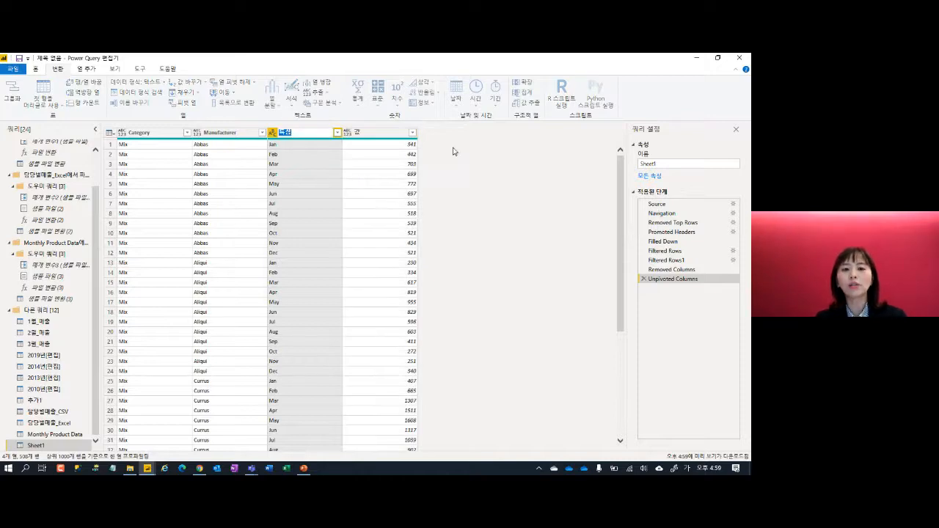
text(월)
key(Return)
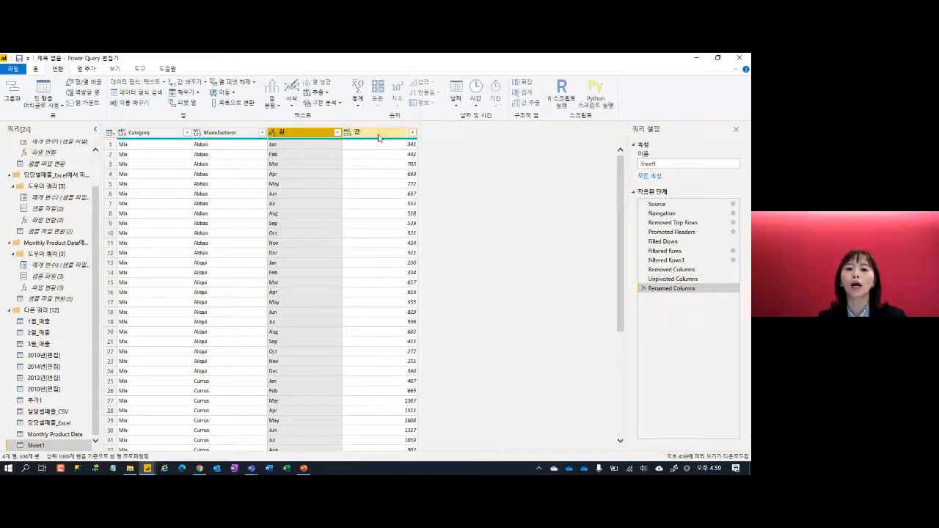
double_click(379, 133)
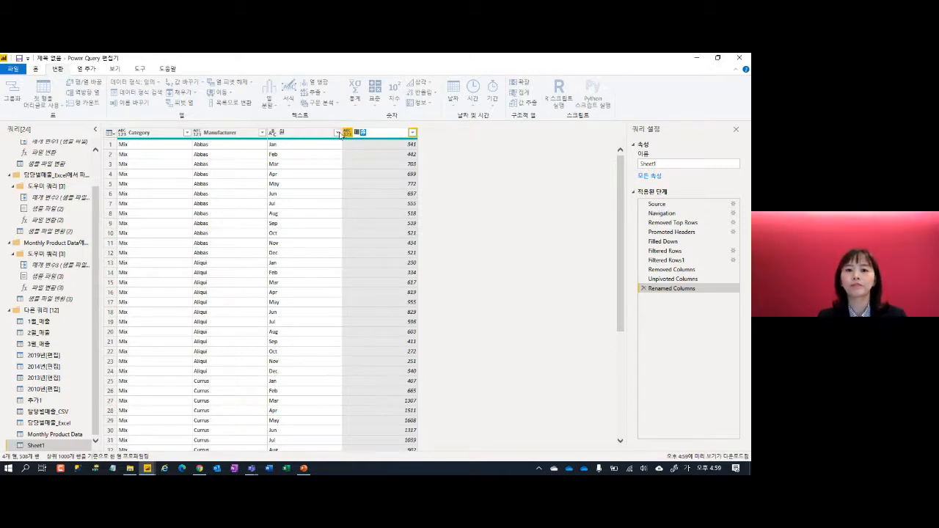
text(매출액)
key(Return)
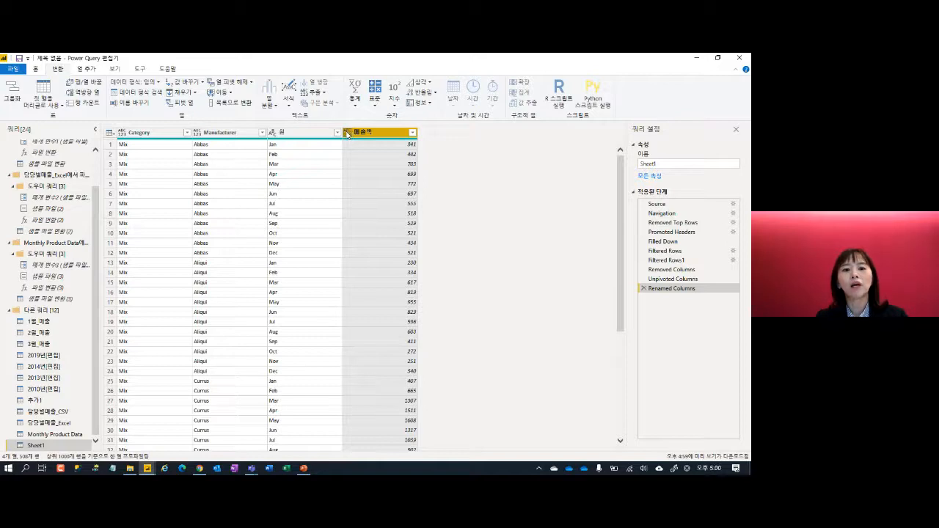
- Set the 매출액 column's data type to whole number and the Manufacturer and Category columns to text
click(347, 133)
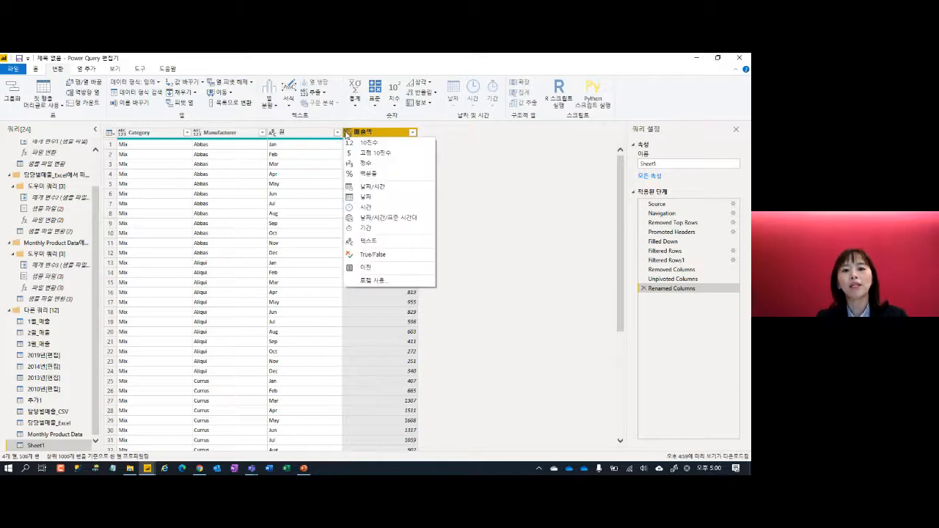
click(375, 163)
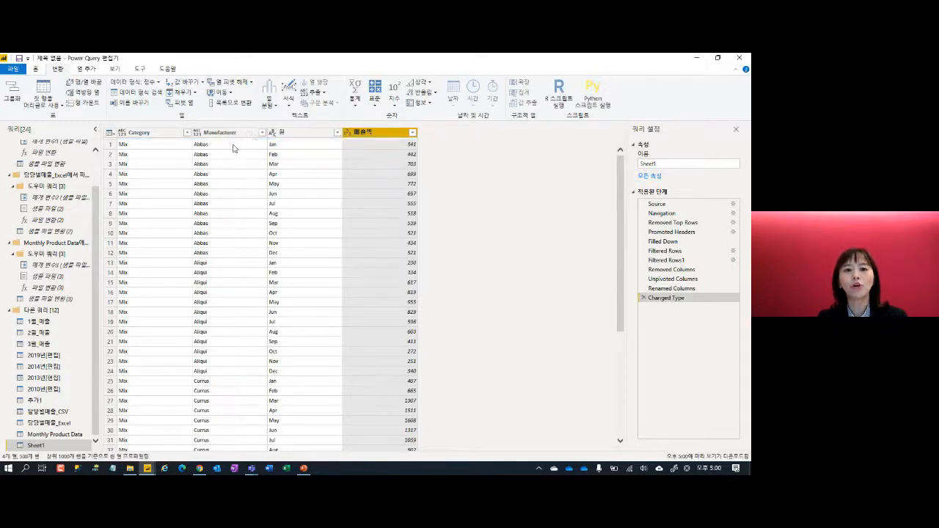
click(198, 134)
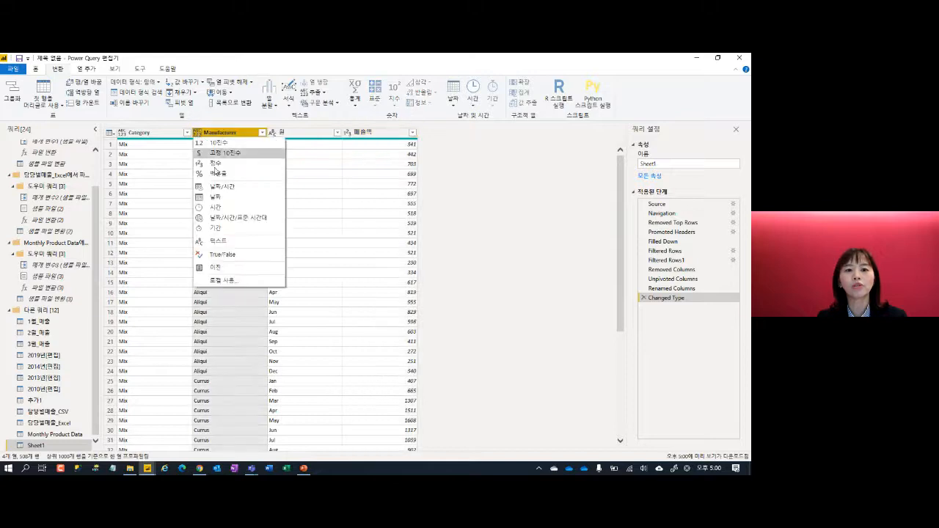
click(219, 241)
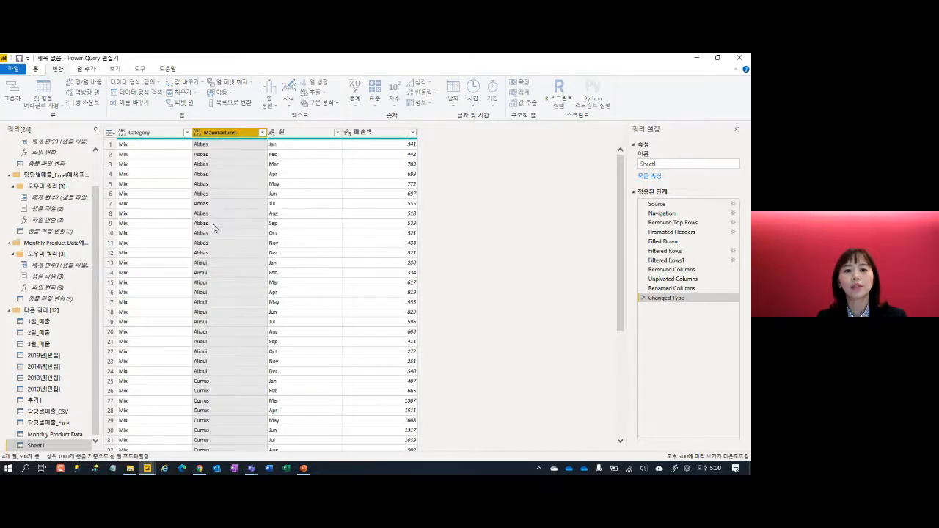
click(122, 133)
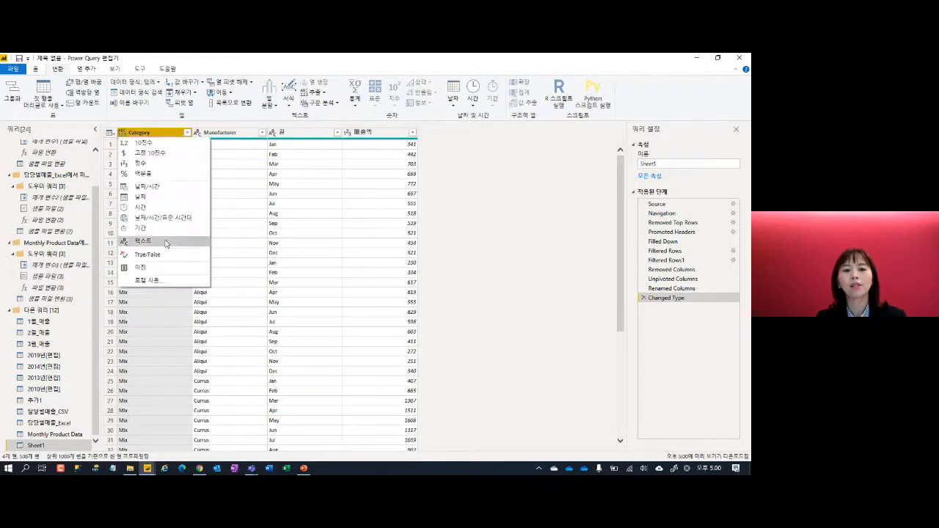
click(167, 241)
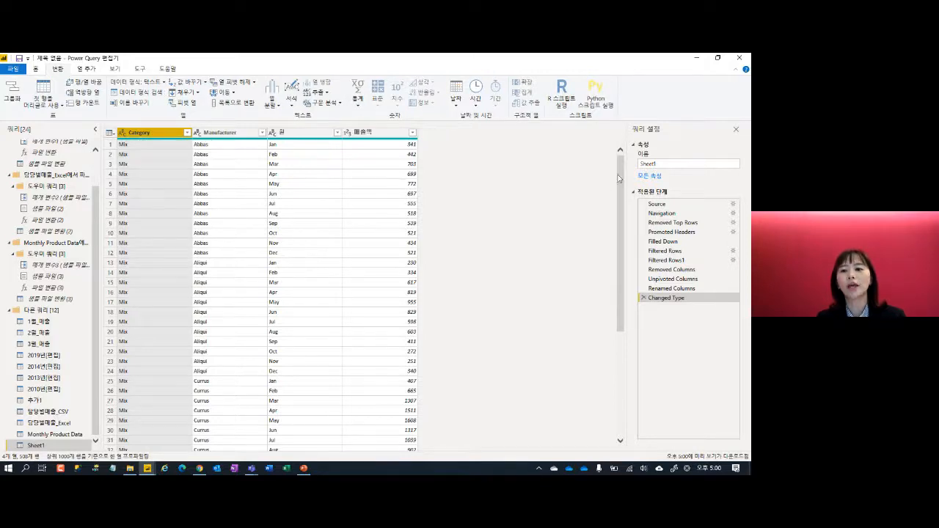
- Rename the Sheet1 query to 매출내역, and close the query editor while applying the changes
double_click(652, 165)
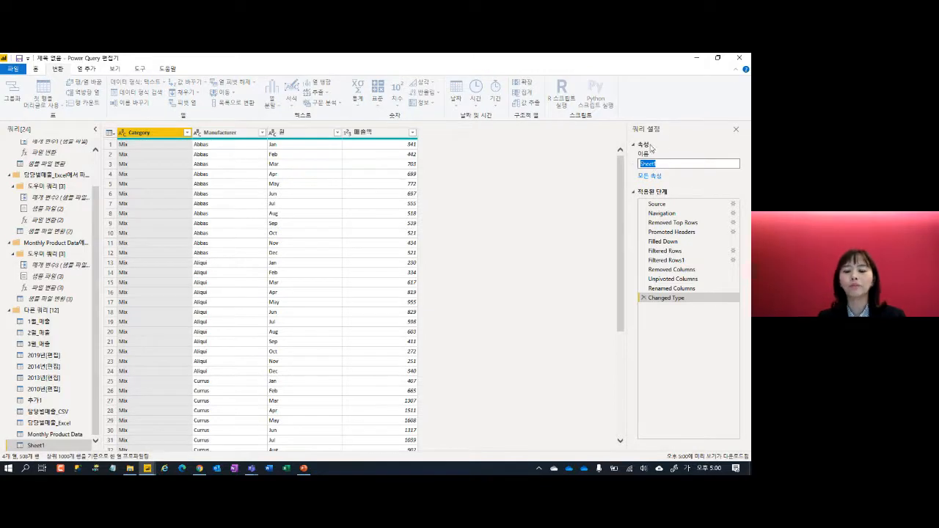
text(매출내)
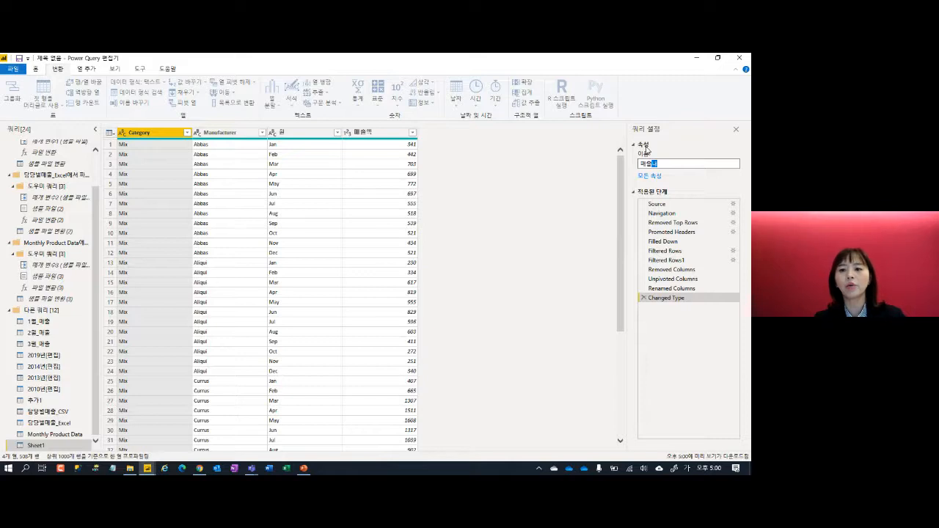
text(역)
key(Return)
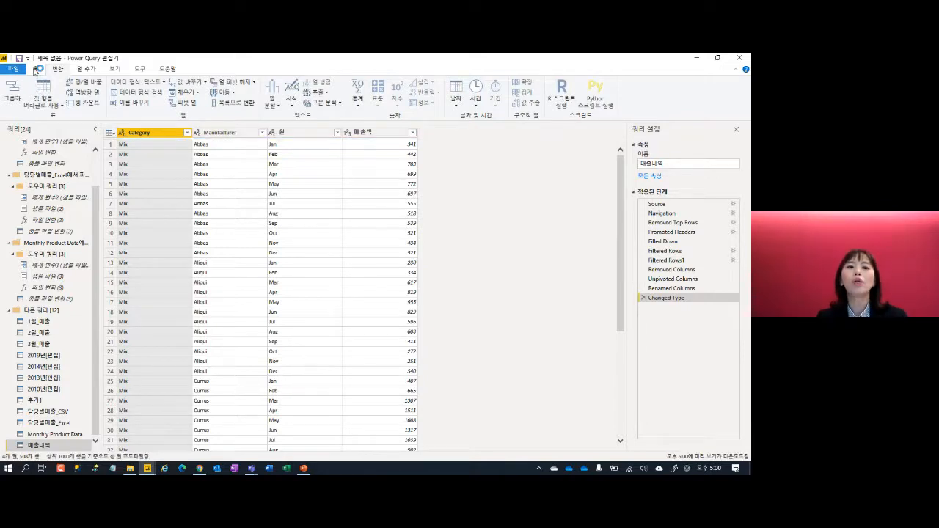
click(35, 69)
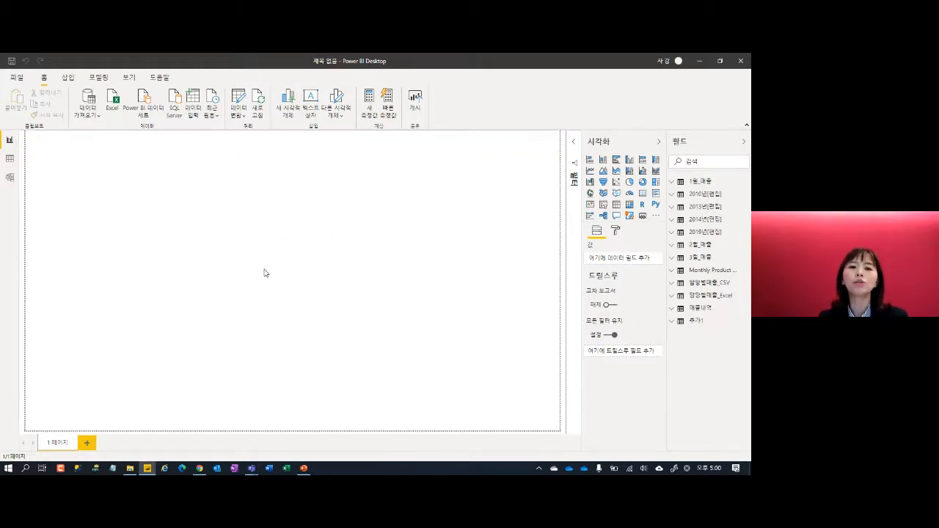
- Examine the loaded rows of the 매출내역 table in the data view
click(9, 159)
click(674, 182)
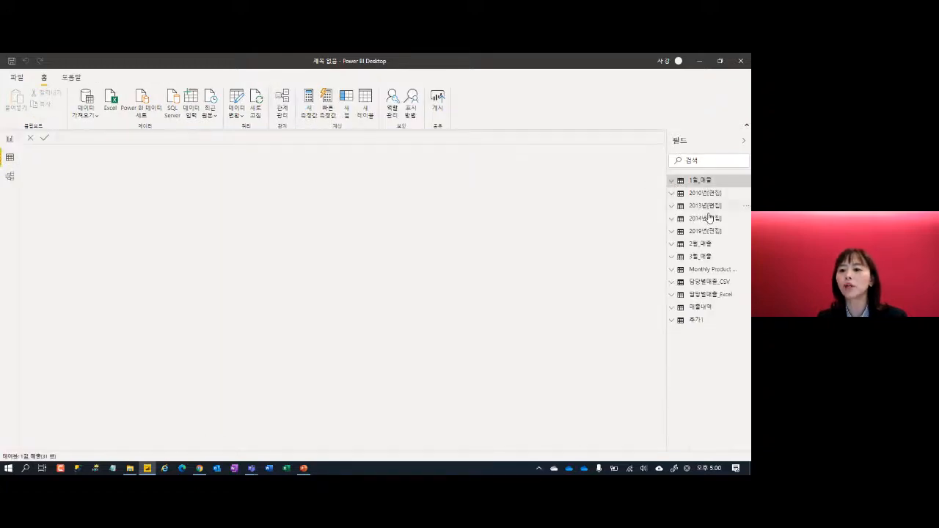
click(711, 307)
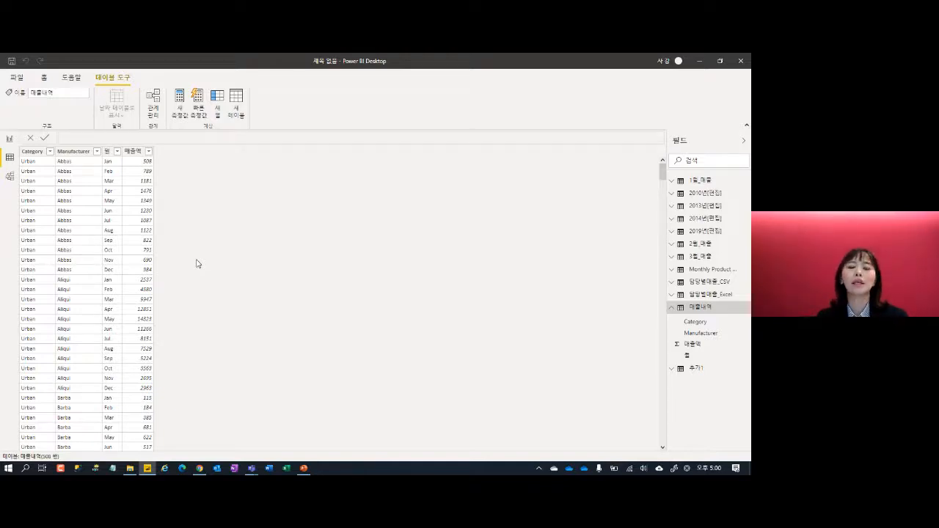
click(41, 78)
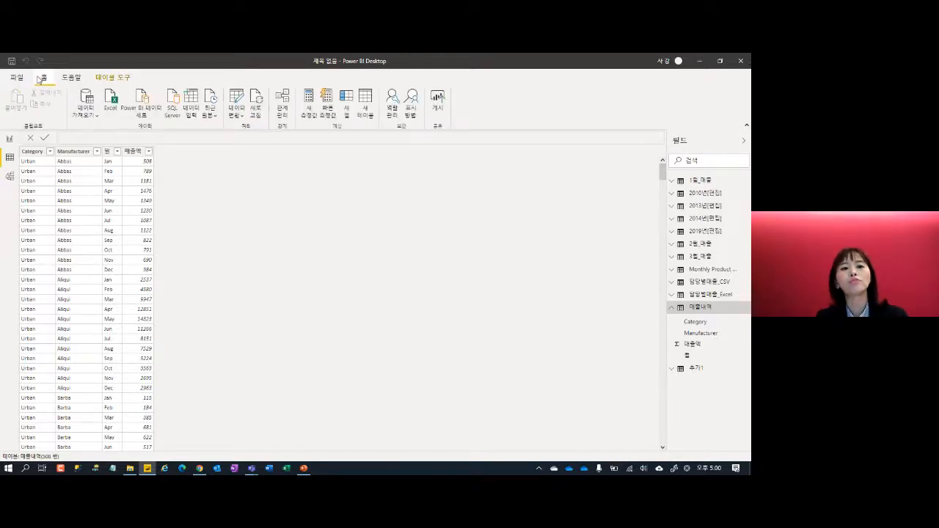
- Add a clustered column chart to the report page showing 매출액 by Category from the 매출내역 table
click(10, 139)
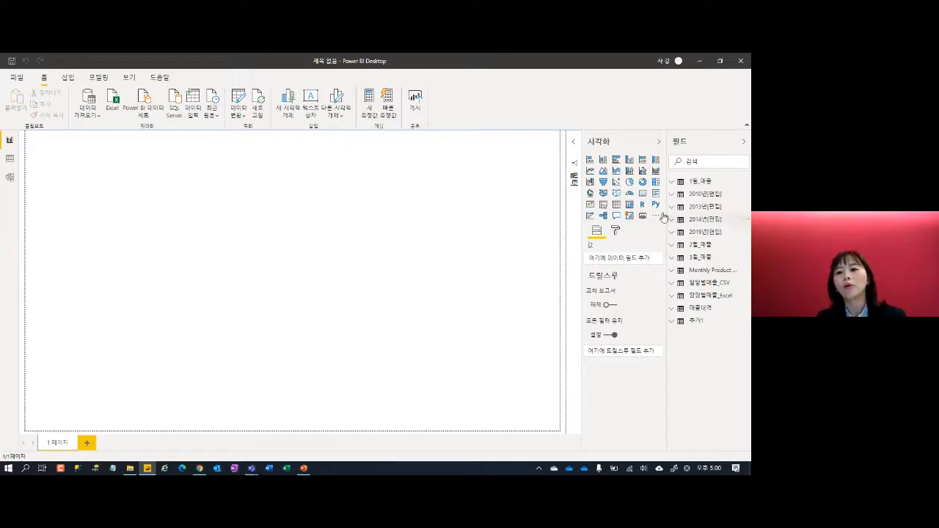
click(630, 159)
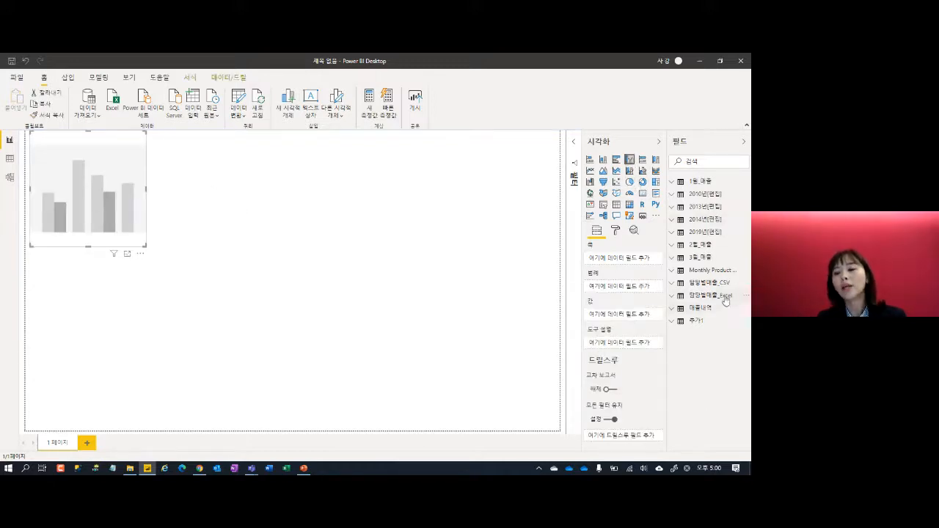
click(673, 310)
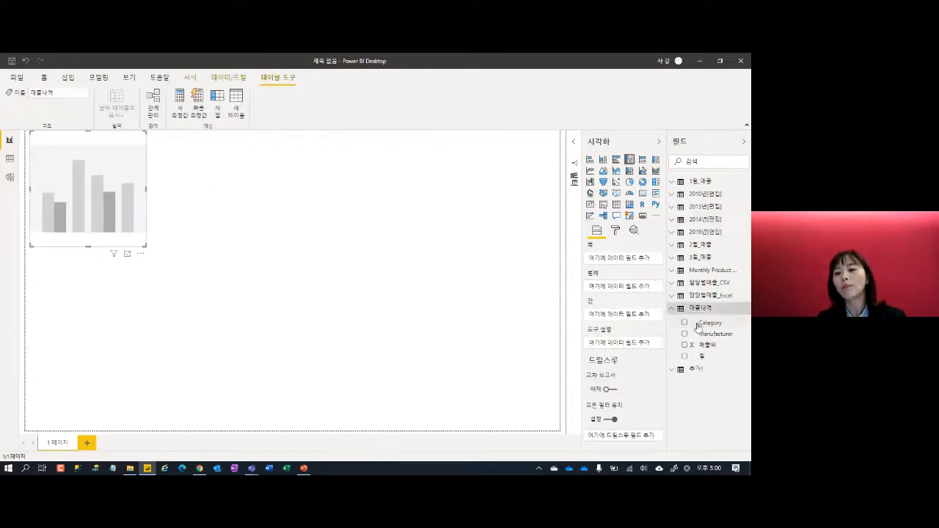
click(684, 323)
click(685, 345)
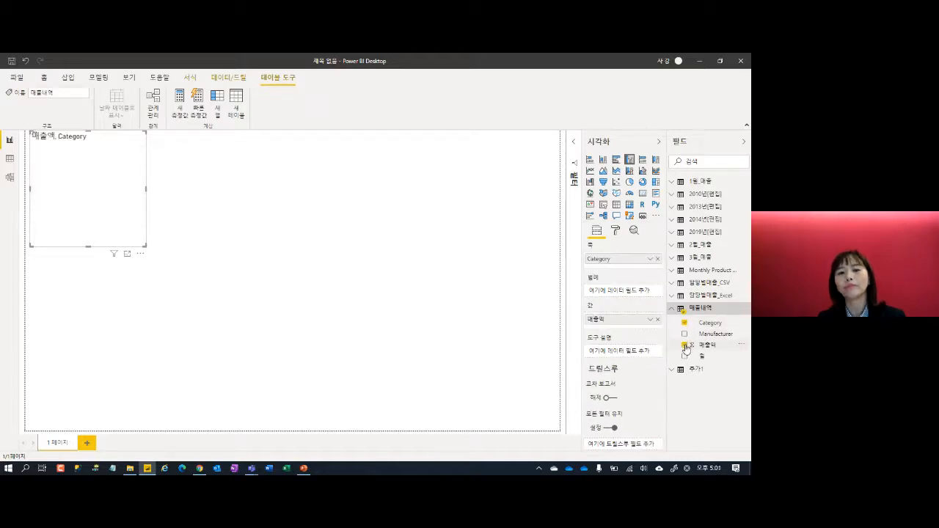
- Enlarge the column chart to over half the page width and position it in the page's upper area
drag(134, 147, 155, 171)
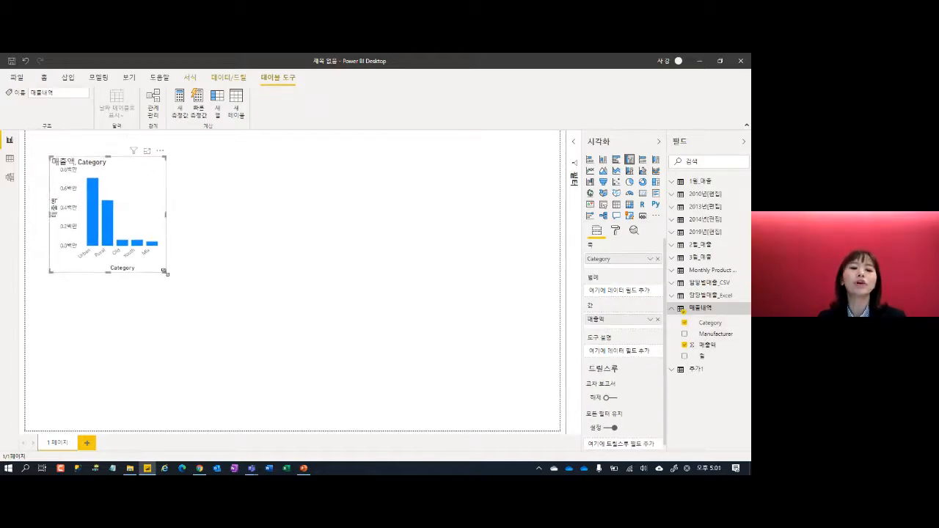
drag(166, 271, 395, 326)
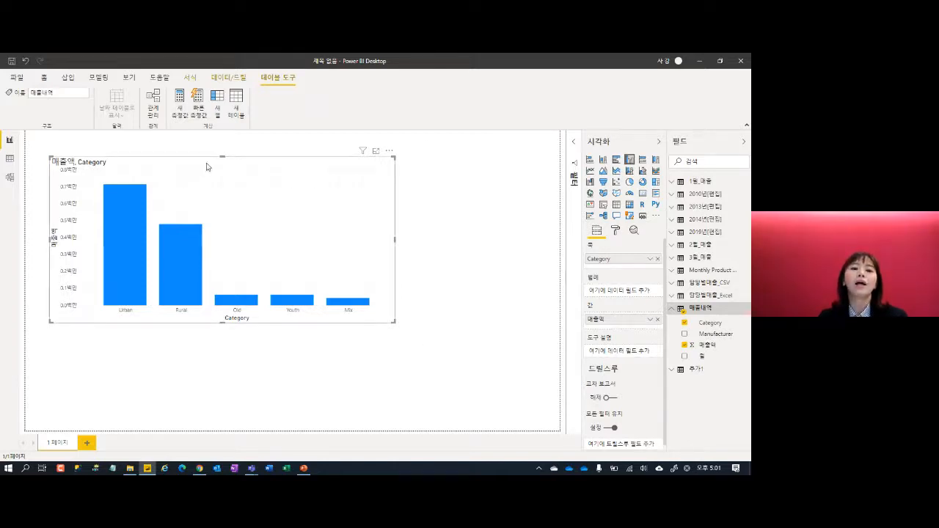
drag(207, 167, 225, 164)
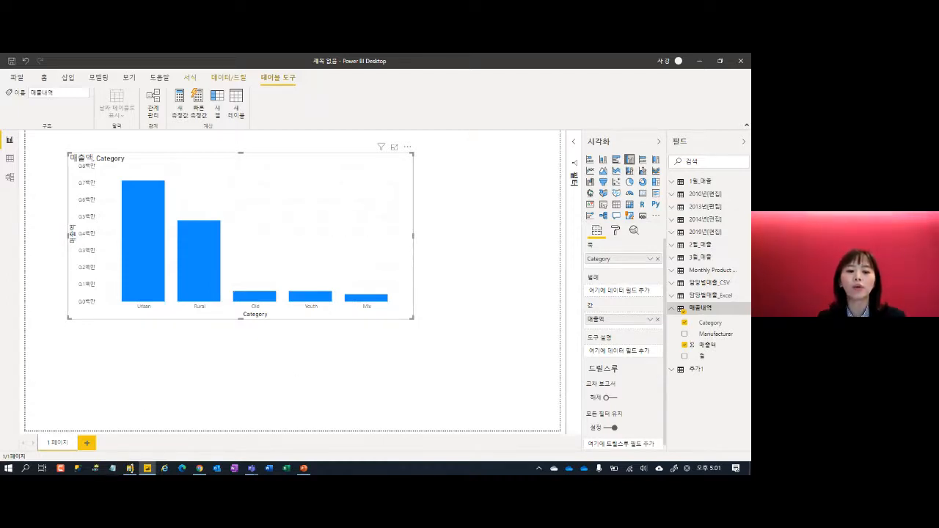
- Open Industry Report.xlsx from the Sample folder in Excel and review its category blocks down to Old
key(alt+Tab)
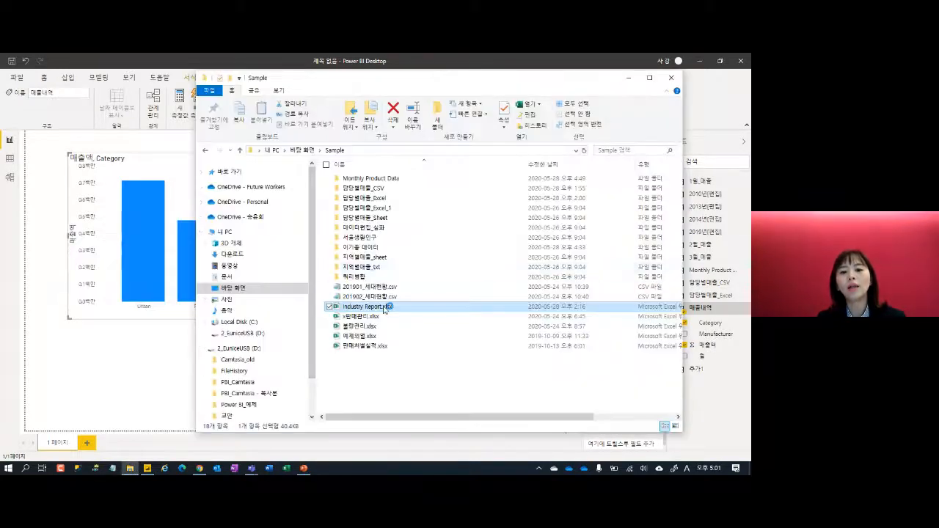
double_click(385, 310)
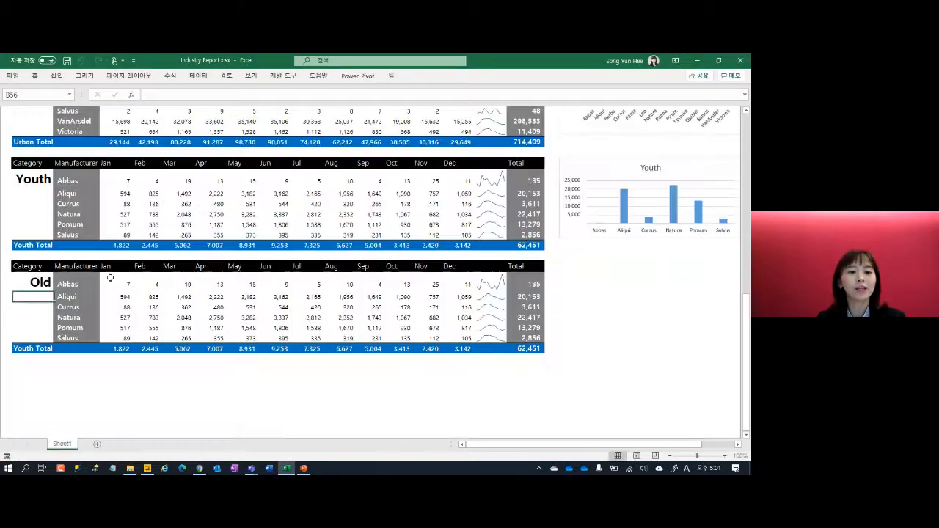
click(35, 279)
drag(34, 280, 296, 306)
scroll(254, 276, up, 5)
scroll(254, 277, up, 4)
scroll(255, 279, down, 13)
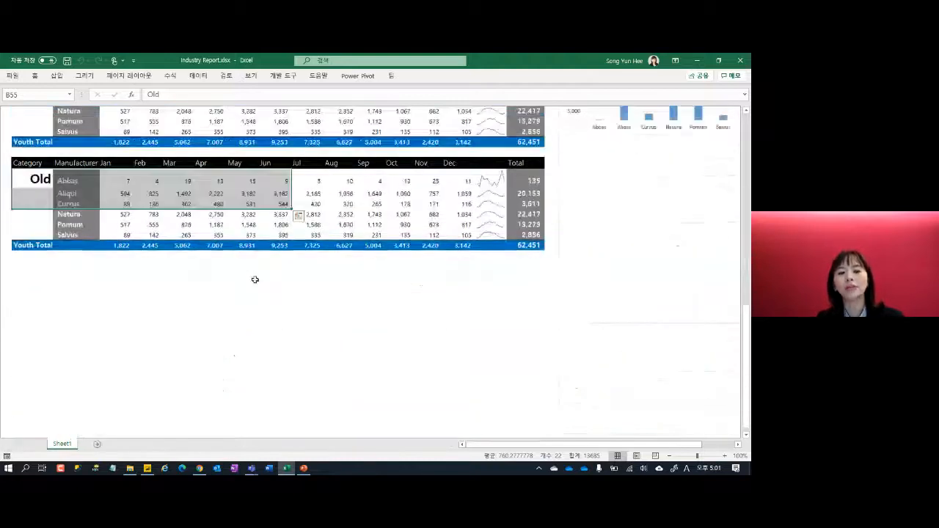
- Copy the whole Old category block, including its header and total rows, and paste it below the original
click(96, 224)
drag(30, 163, 518, 242)
key(ctrl+c)
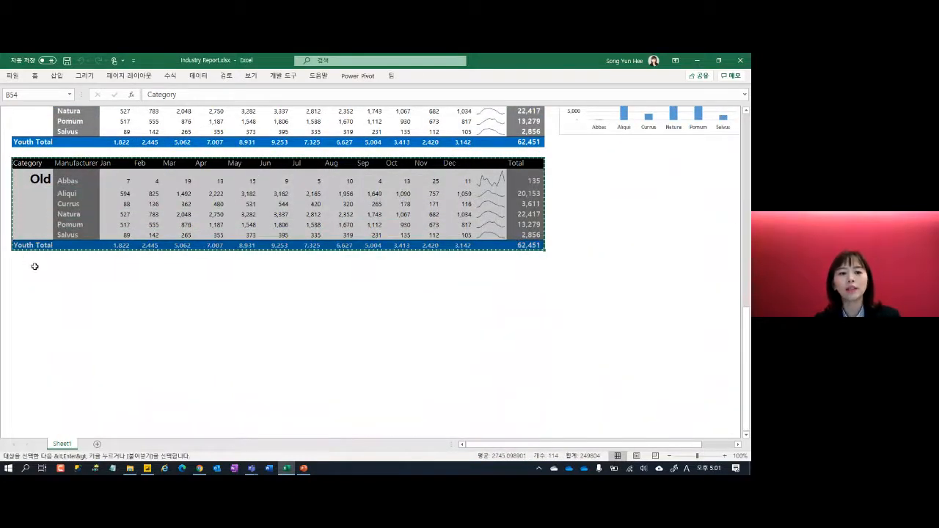
click(34, 267)
key(ctrl+v)
- Change the pasted block's category name to New, and close the workbook with its changes saved
click(40, 288)
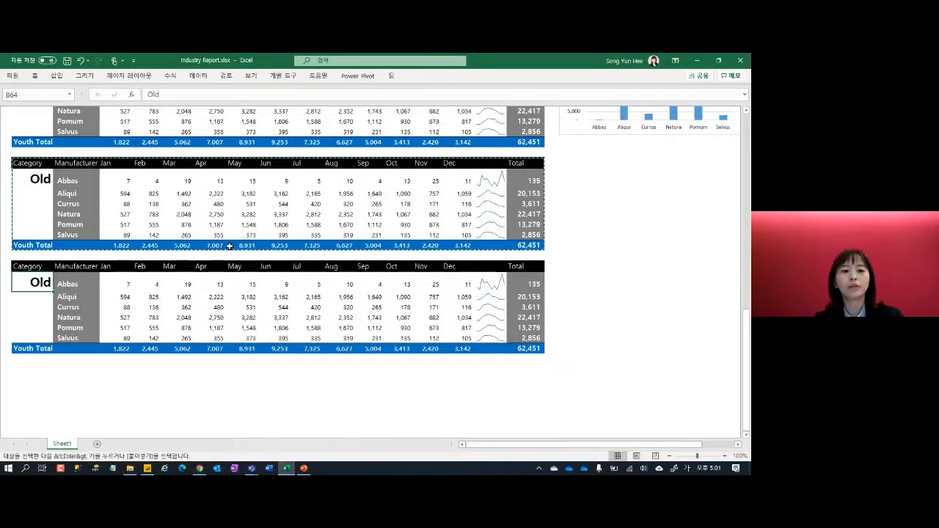
text(ㅜ)
key(BackSpace)
text(New)
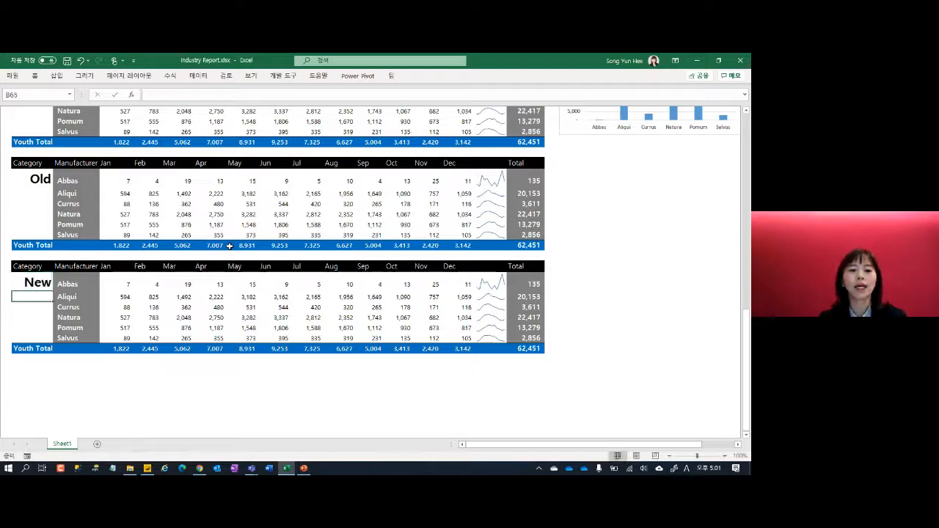
key(Return)
scroll(269, 271, up, 2)
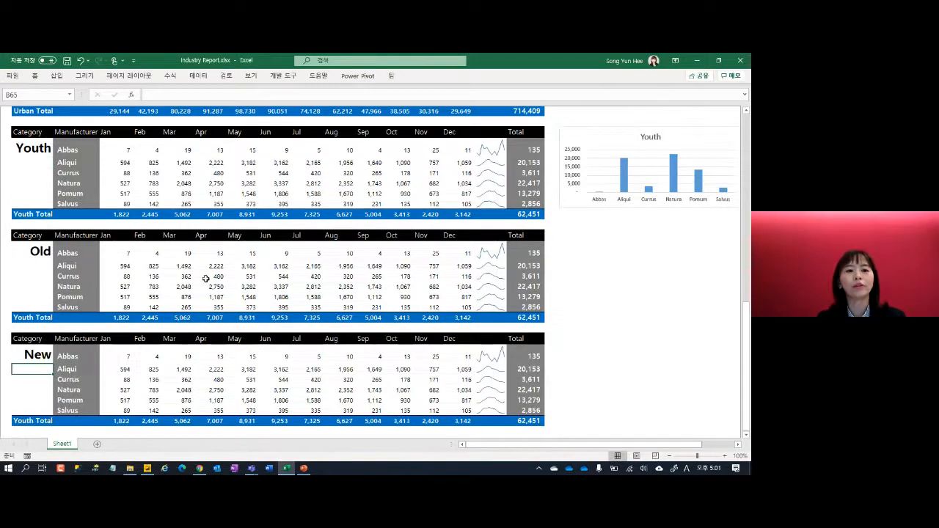
click(740, 61)
click(331, 274)
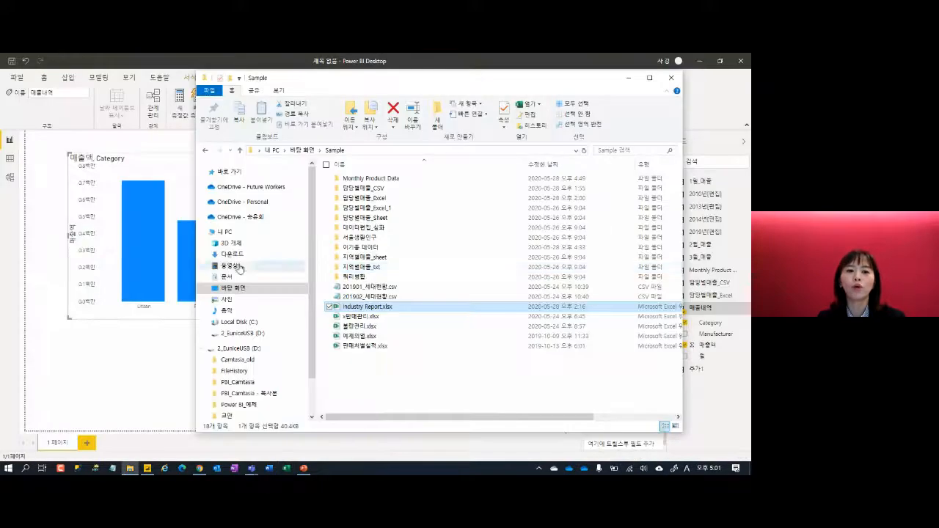
- Switch back to Power BI Desktop and refresh the report data from the updated sources
click(138, 357)
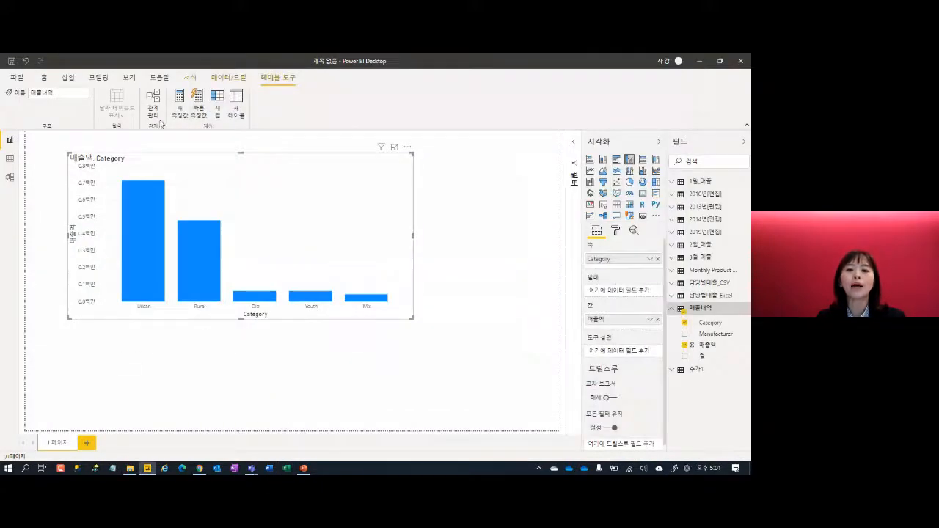
click(454, 179)
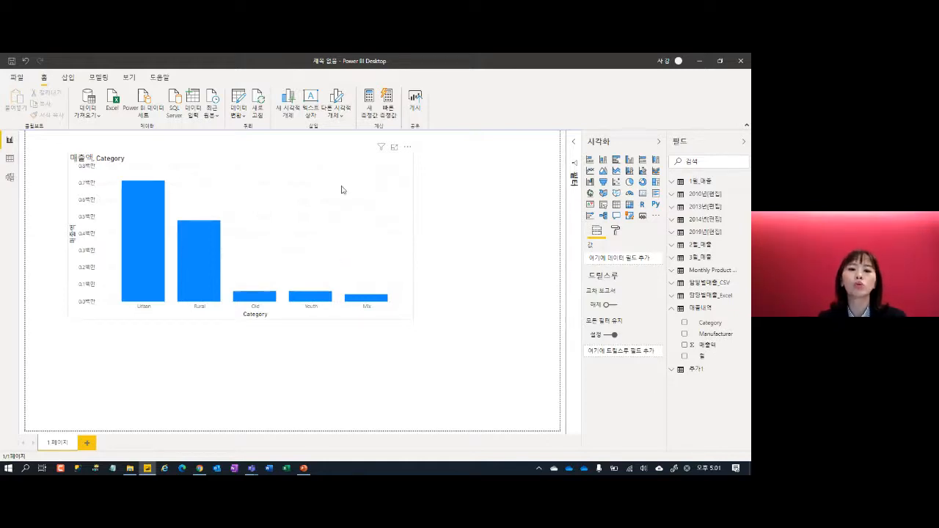
click(253, 99)
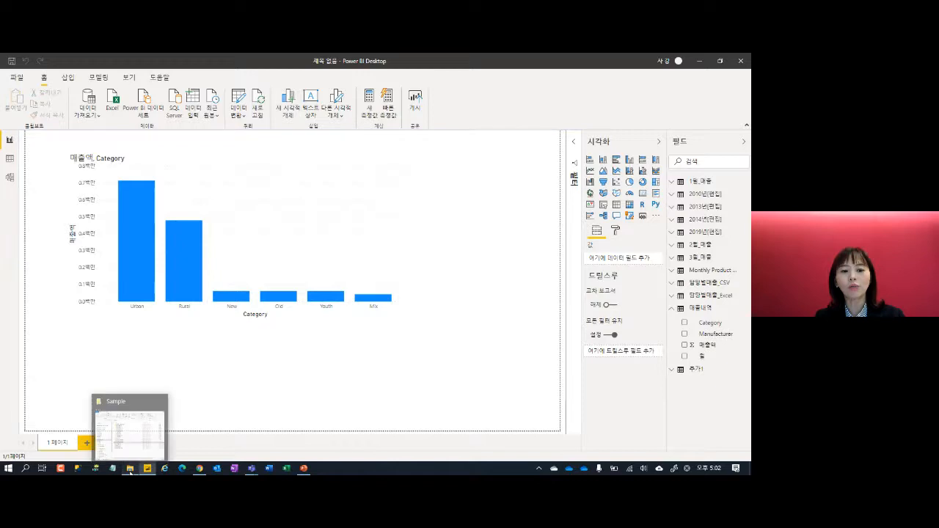
- Bring up the Sample folder in File Explorer and select the 201901_세대현황.csv file
click(132, 467)
click(455, 367)
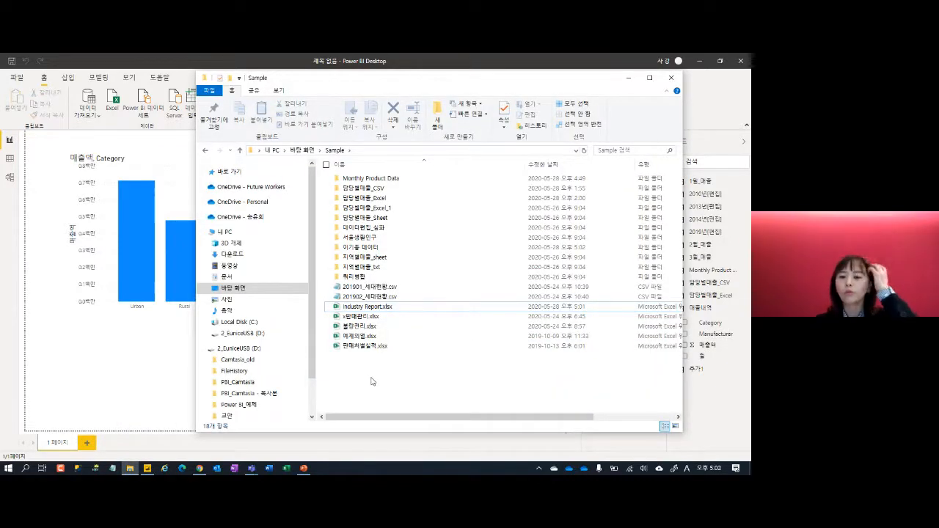
click(375, 288)
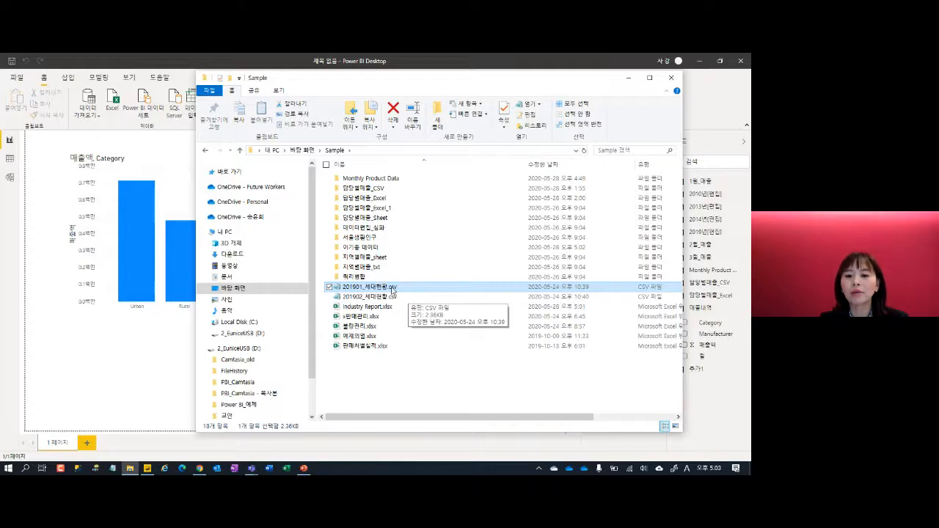
- Switch to the Power Query presentation in PowerPoint, go to the slide after M 언어, and copy the data source's web address
click(304, 468)
scroll(65, 391, down, 6)
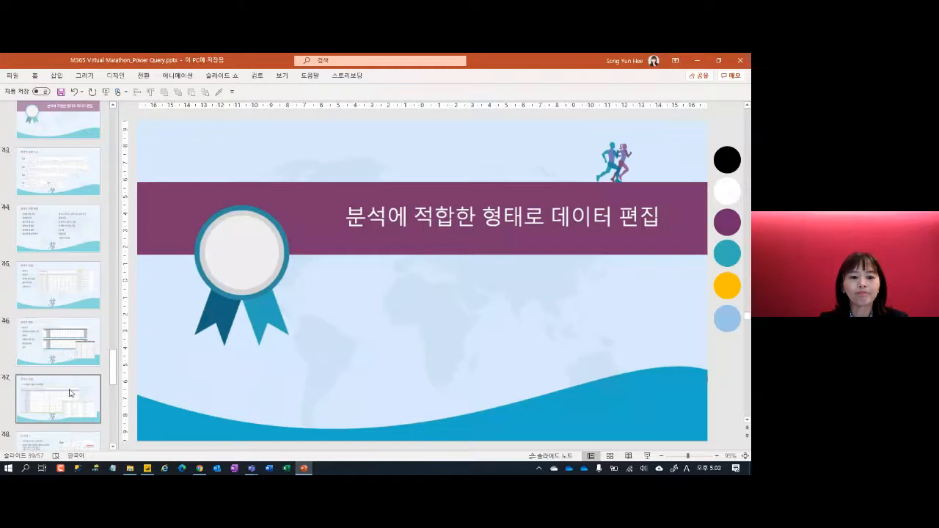
scroll(70, 314, down, 4)
click(70, 314)
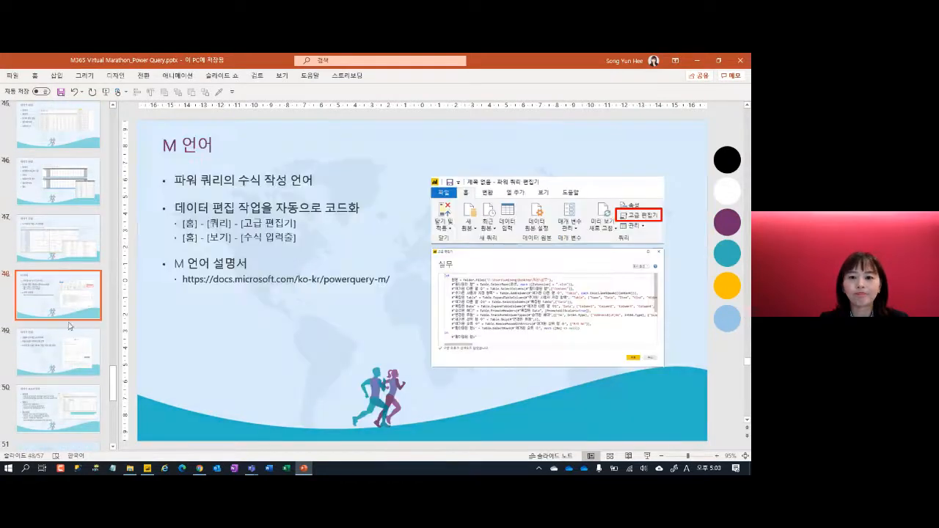
scroll(69, 220, down, 2)
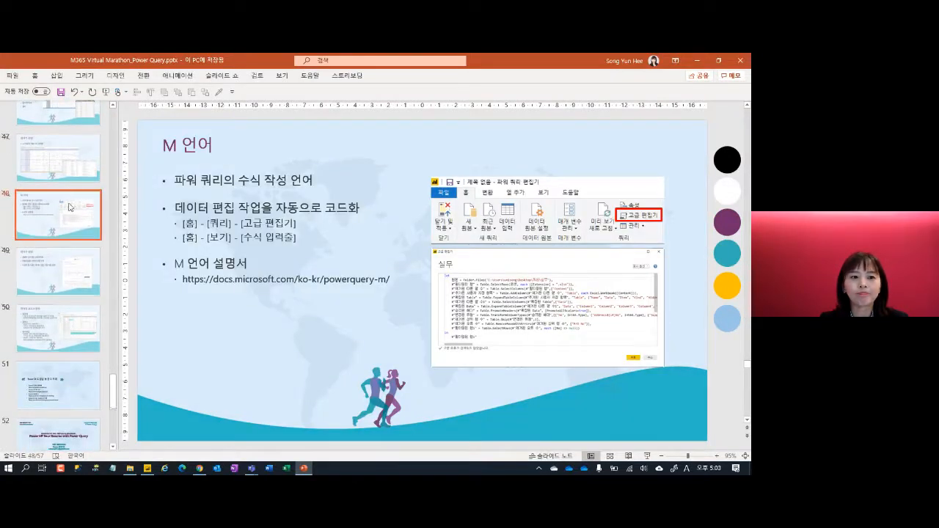
click(74, 262)
drag(273, 450, 132, 433)
key(ctrl+c)
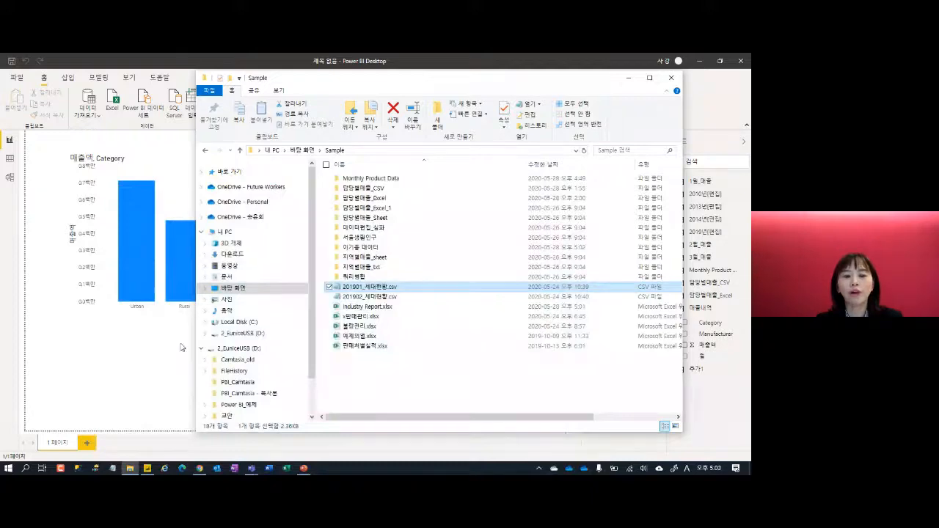
- Switch to Chrome and open the copied web address in a new tab
click(199, 468)
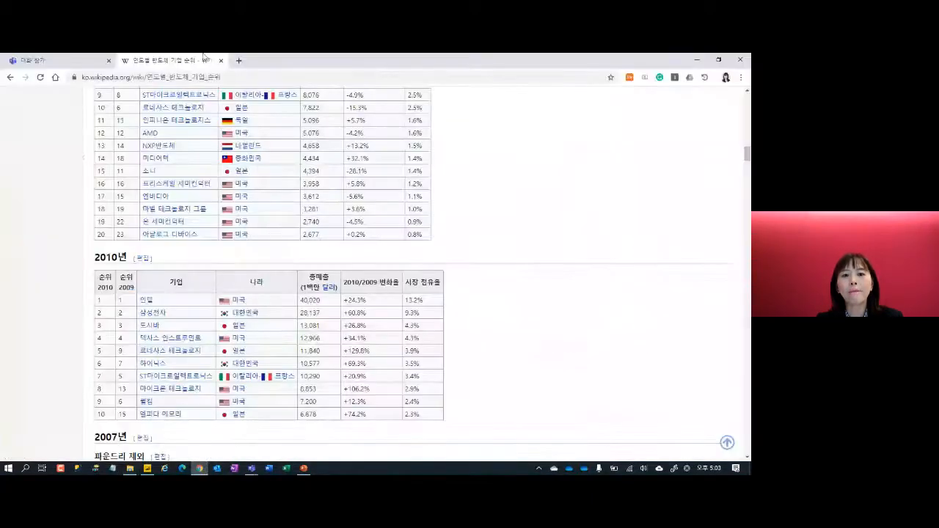
click(238, 60)
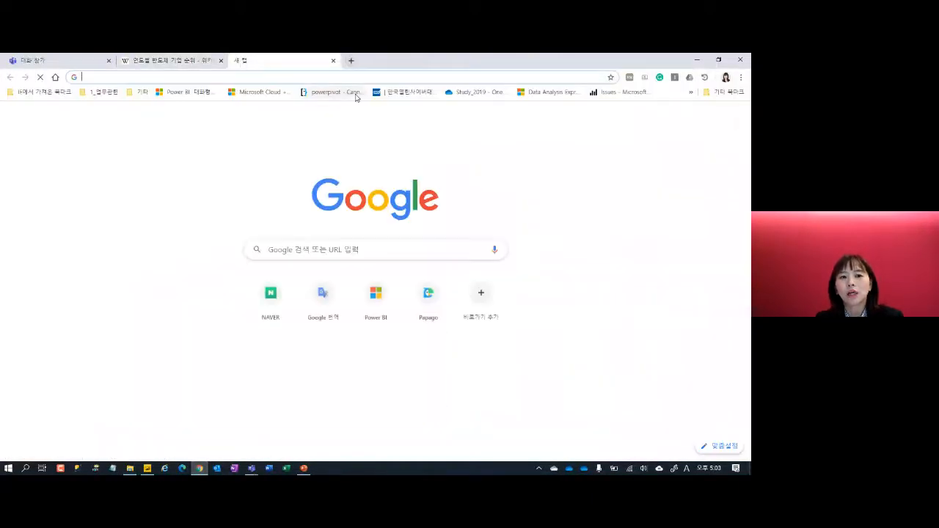
key(ctrl+v)
key(Return)
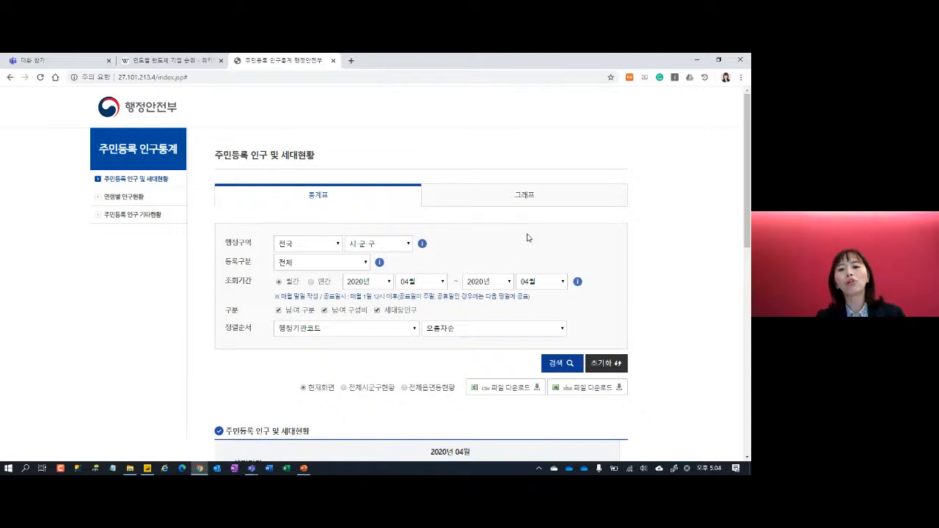
- Check the month options of the query period, then display 지역별 세대원수별 세대수 under 주민등록 인구 기타현황
click(440, 284)
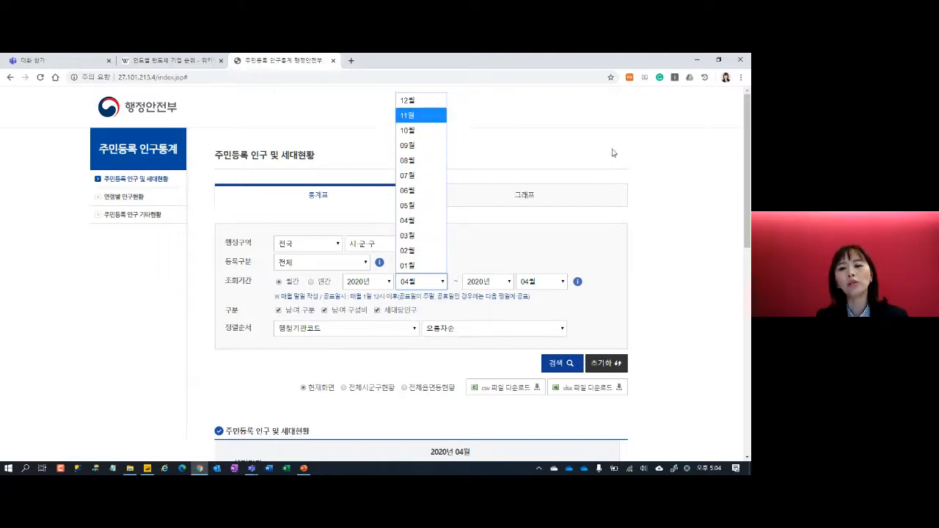
click(682, 180)
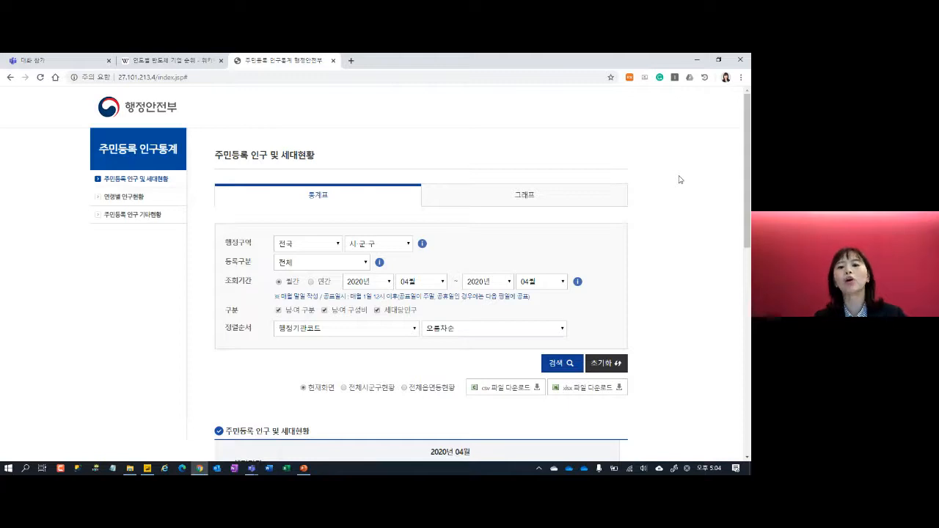
click(115, 218)
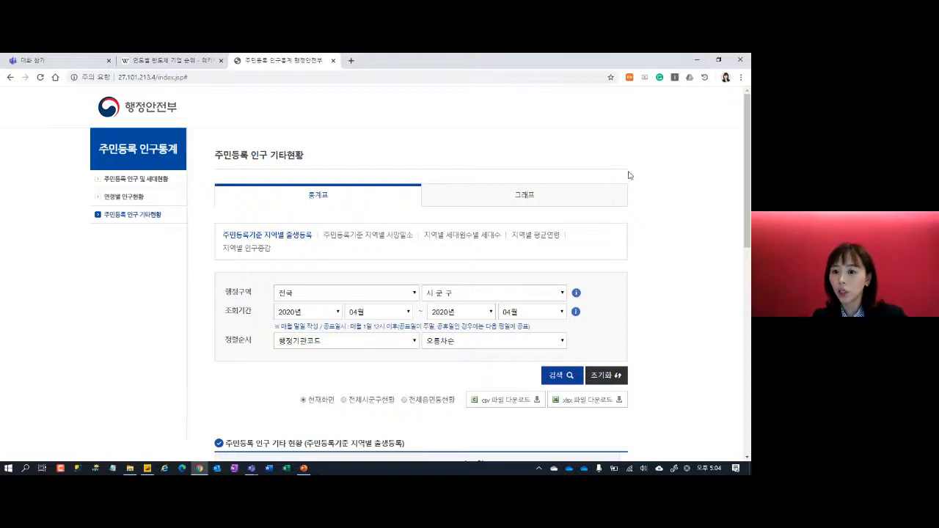
click(462, 235)
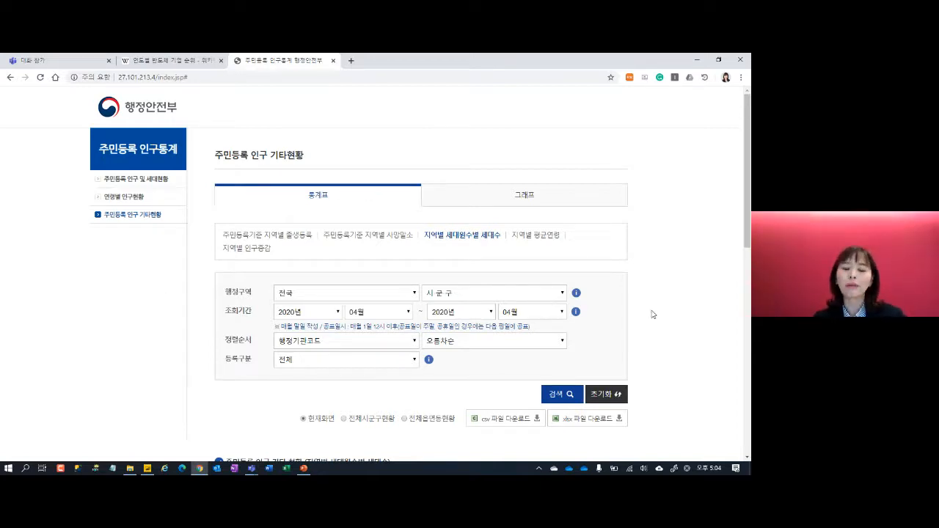
- Switch back to Power BI Desktop and add a new blank report page
key(alt+Tab)
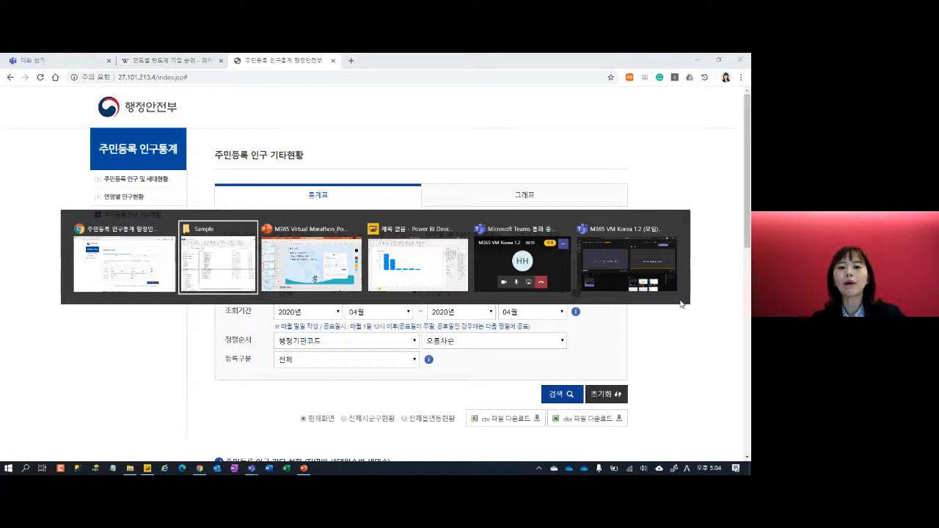
key(alt+Tab)
key(alt+Tab)
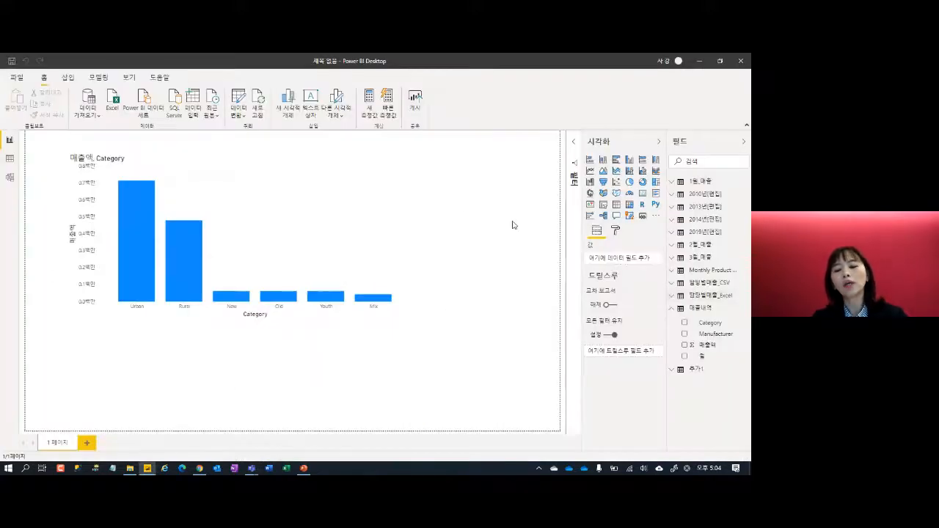
click(86, 443)
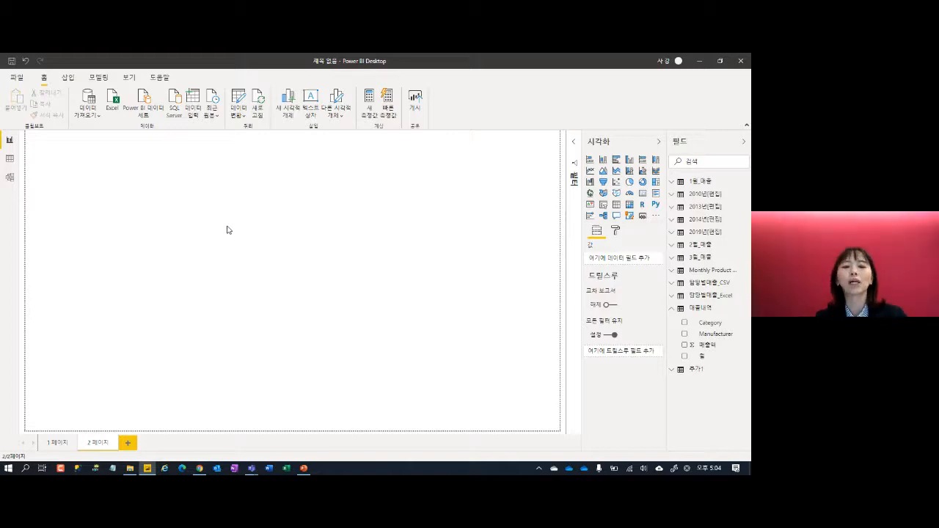
- Import 201901_세대현황.csv from the Sample folder into the Power Query Editor for transformation and use its first row as headers
click(89, 111)
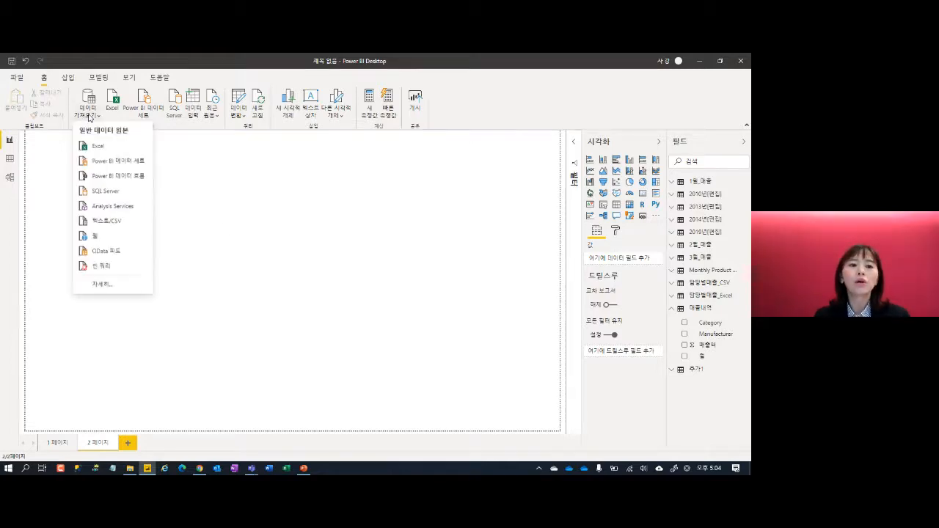
click(101, 219)
click(173, 229)
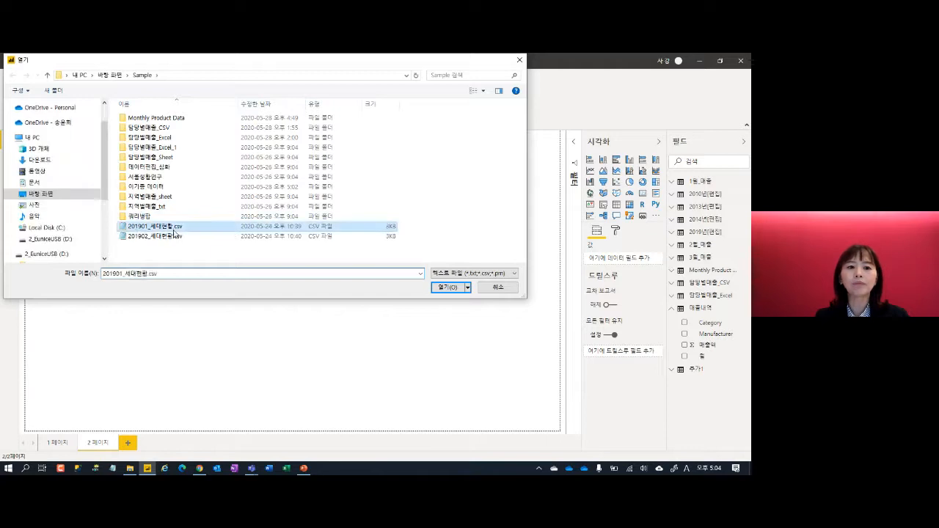
click(440, 290)
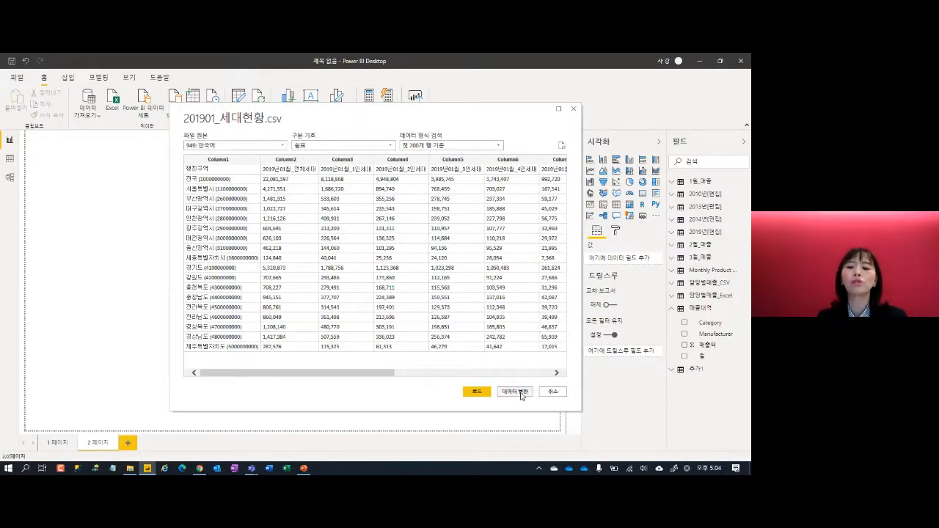
click(523, 391)
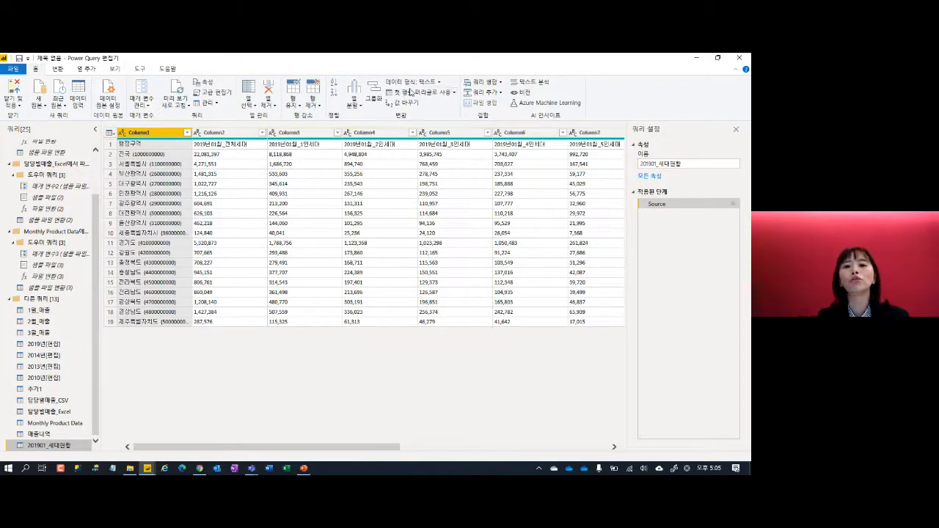
click(409, 93)
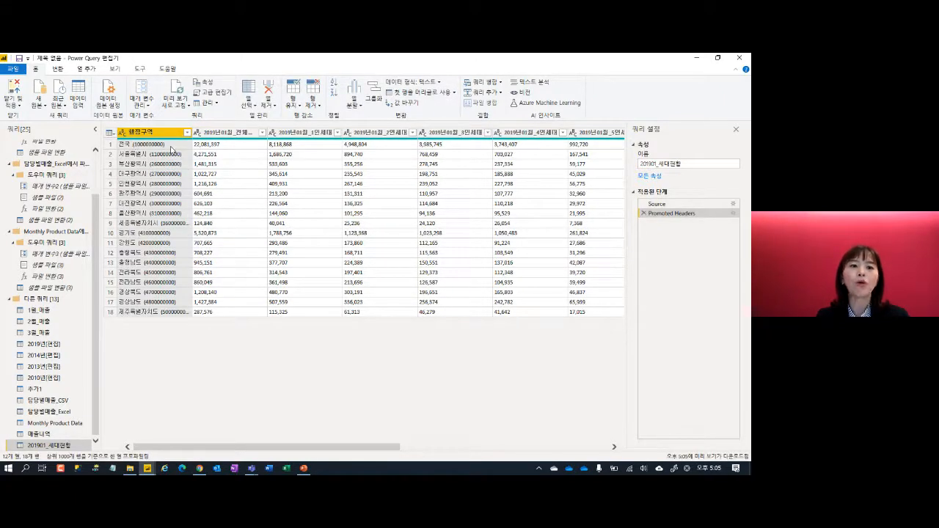
- Split the 행정구역 column by the custom delimiter "(" at the left-most occurrence only
right_click(166, 136)
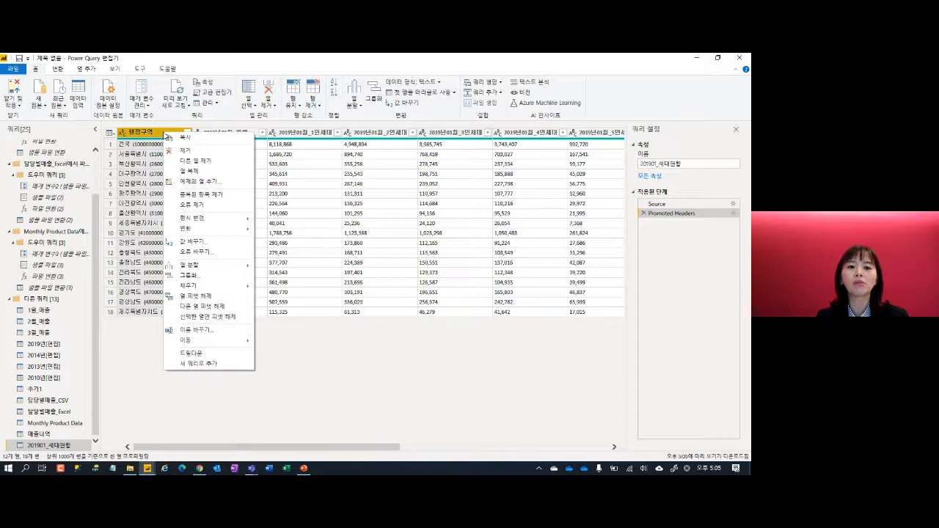
mouse_move(242, 266)
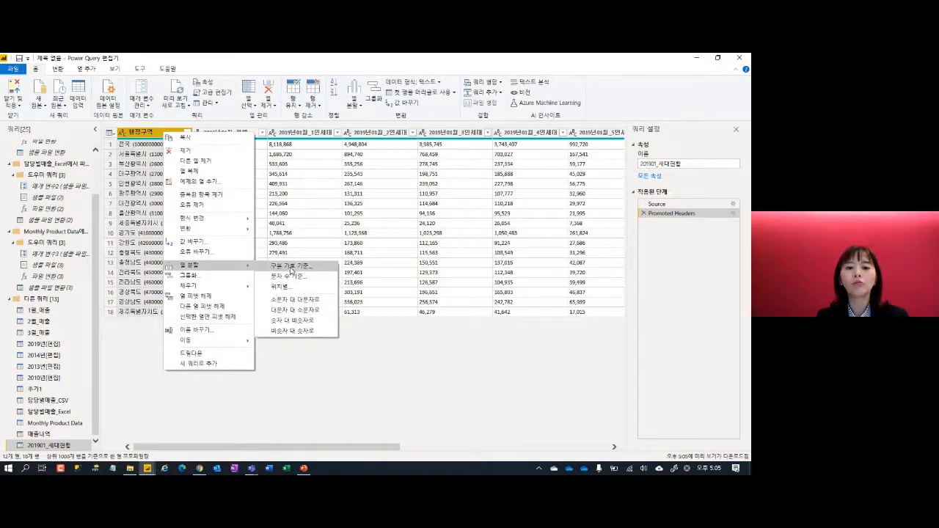
click(293, 267)
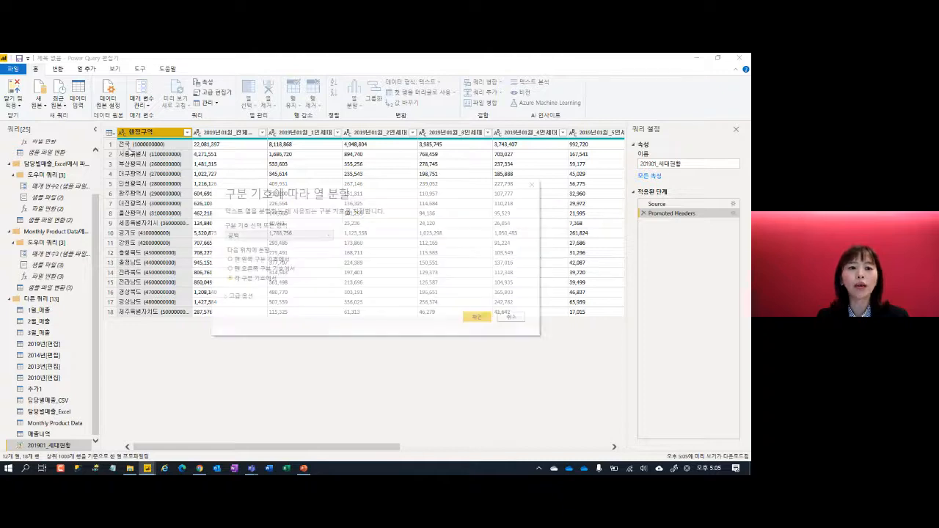
click(293, 234)
click(266, 302)
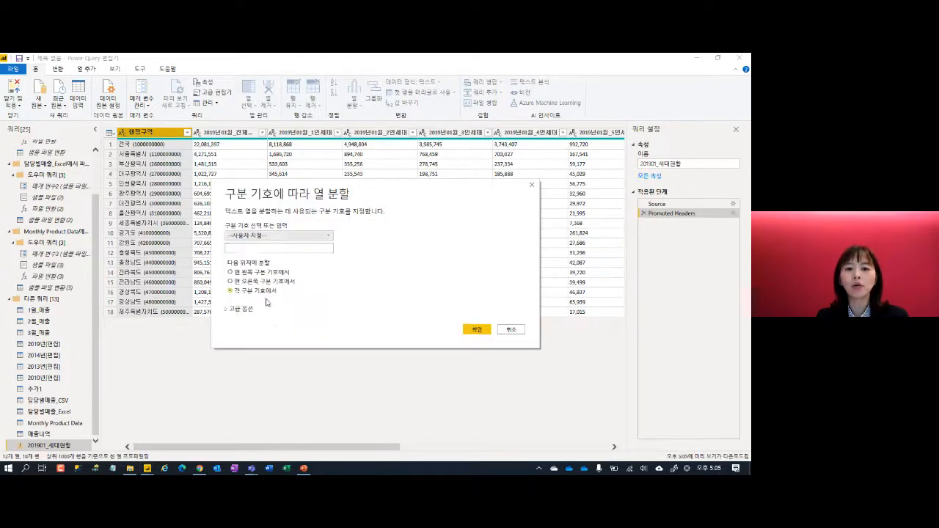
click(250, 246)
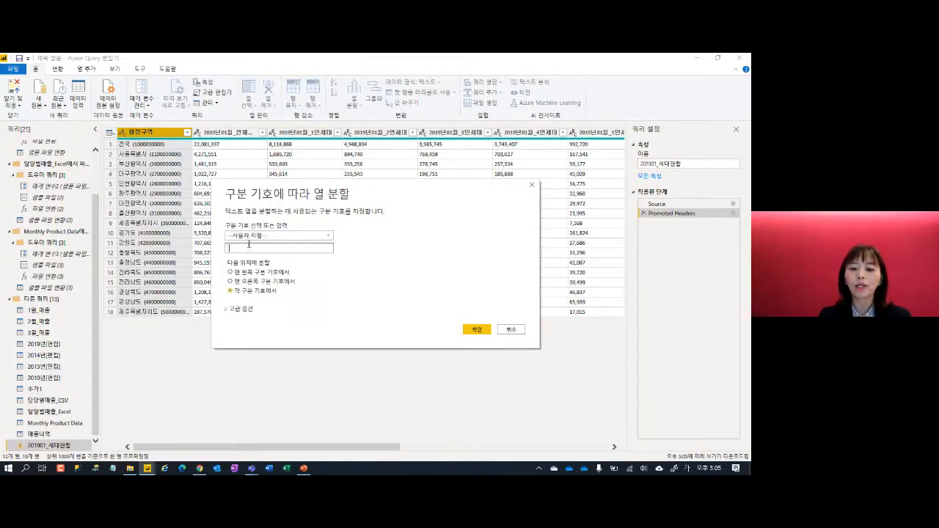
text(()
click(263, 272)
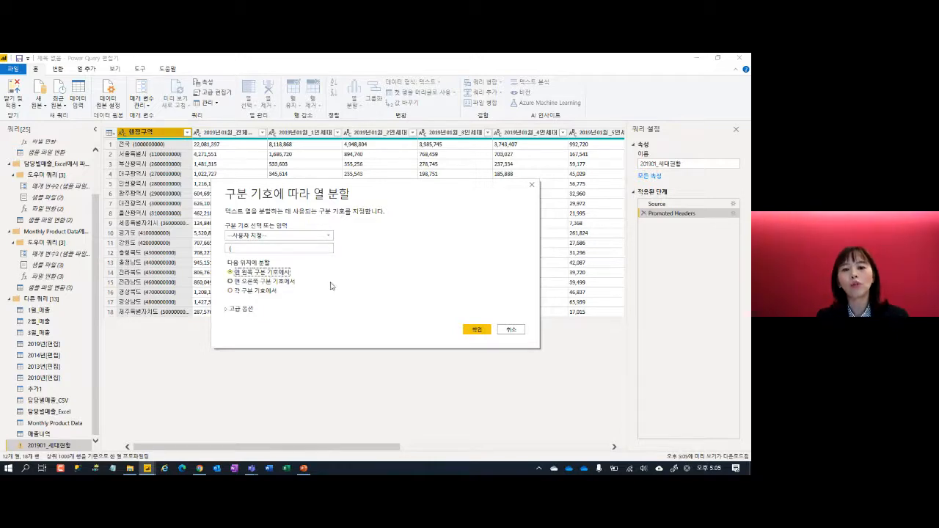
click(476, 329)
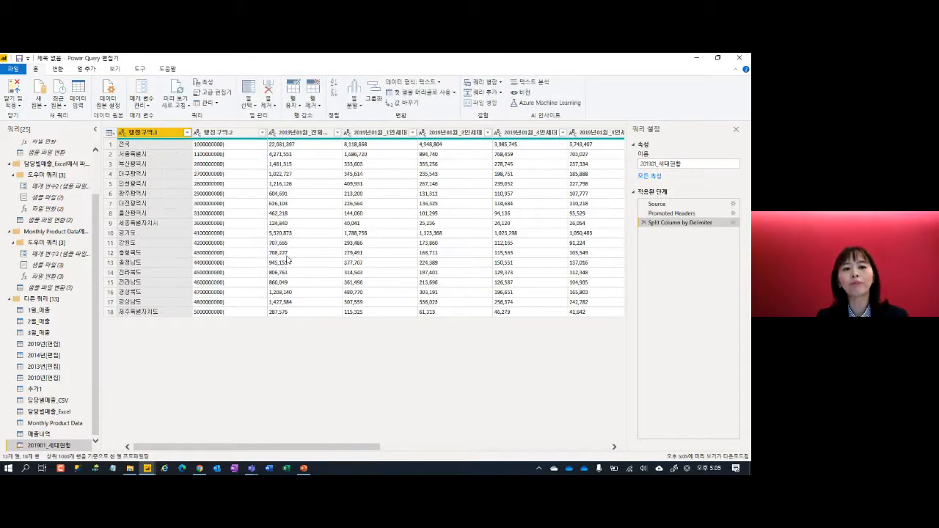
- Replace the closing parenthesis ")" with nothing in the 행정구역.2 column
click(231, 147)
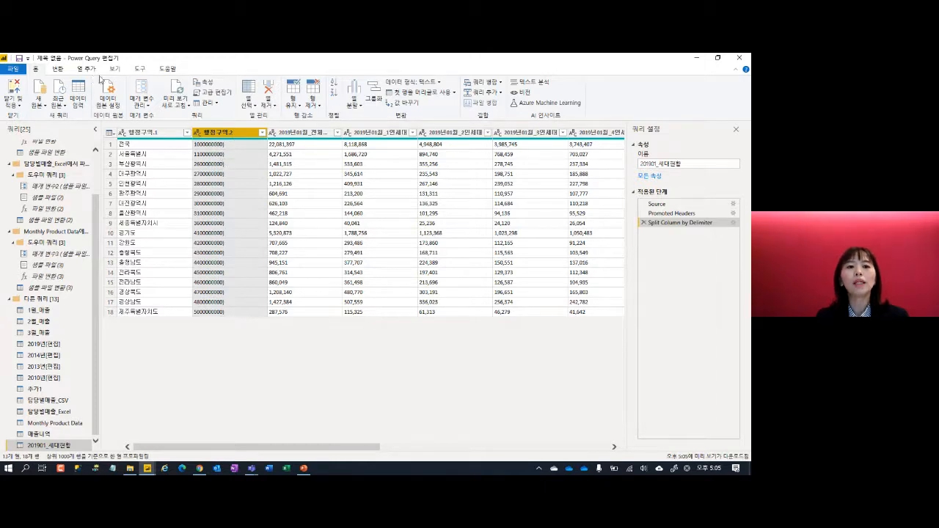
click(58, 69)
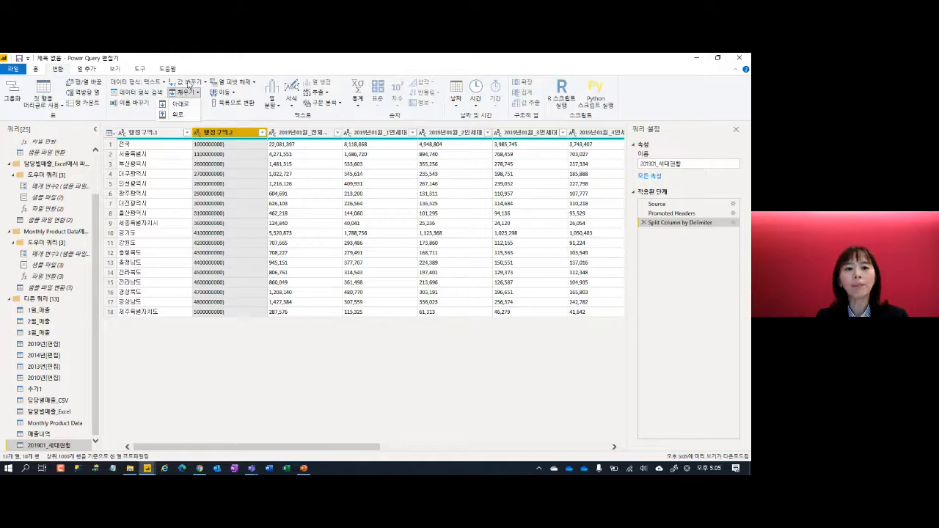
click(189, 83)
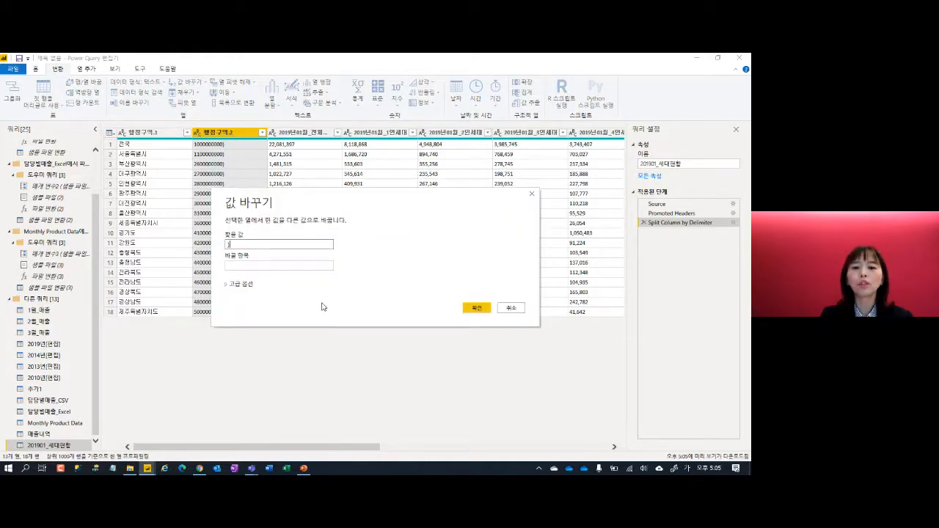
click(477, 308)
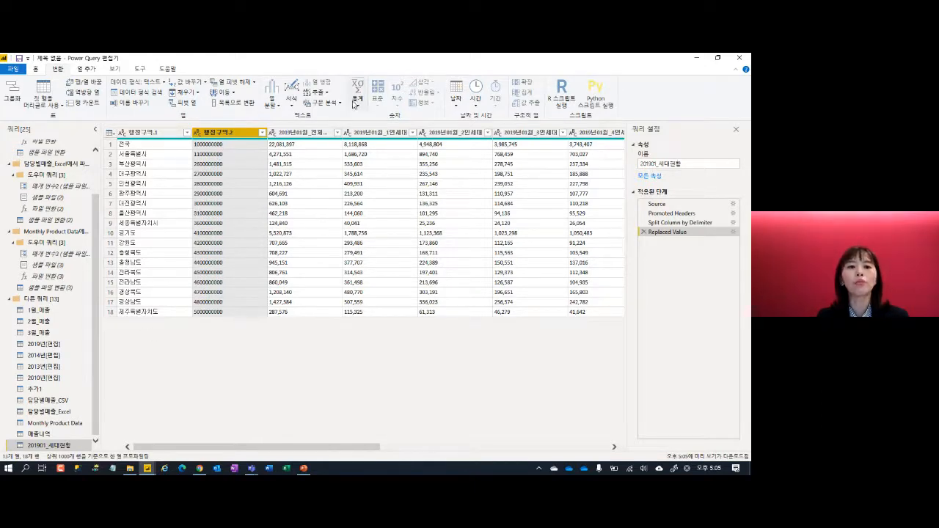
- Remove the top 1 row, the nationwide 전국 total, from the 201901_세대현황 query
click(37, 71)
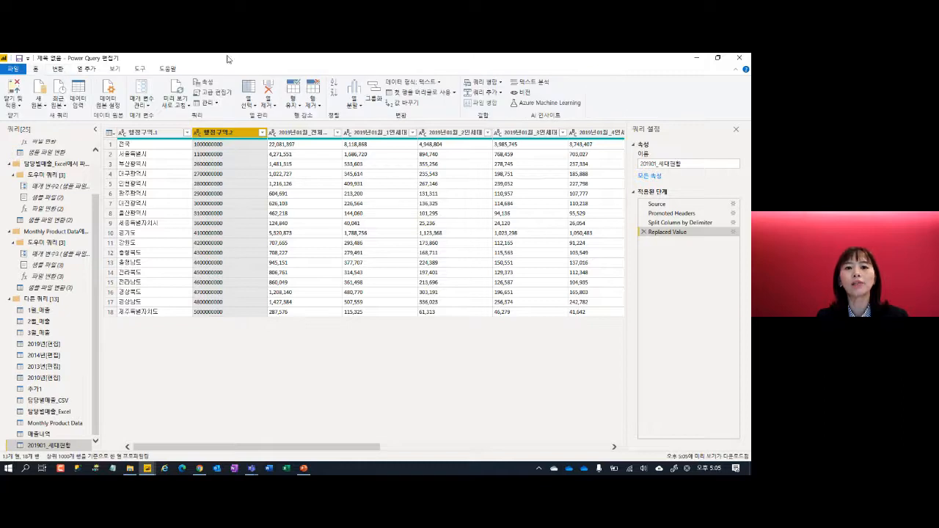
click(317, 99)
click(302, 118)
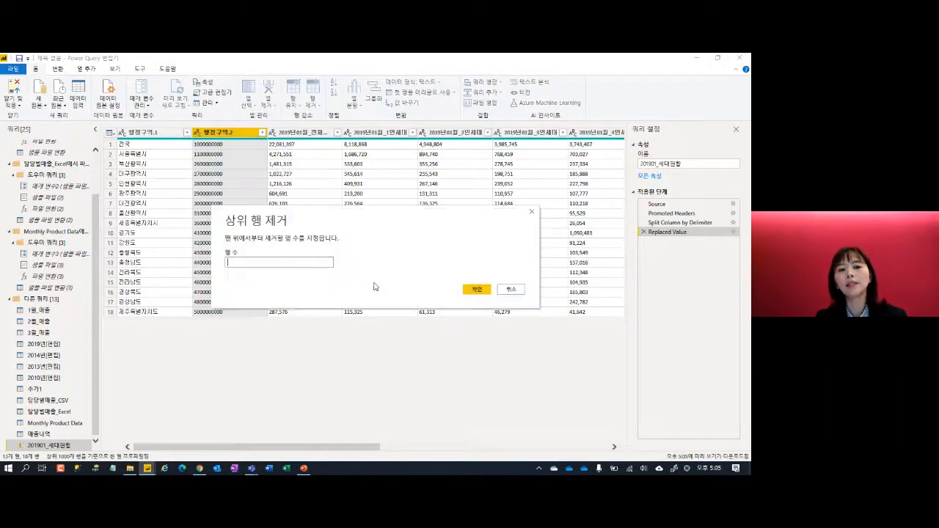
text(1)
key(Return)
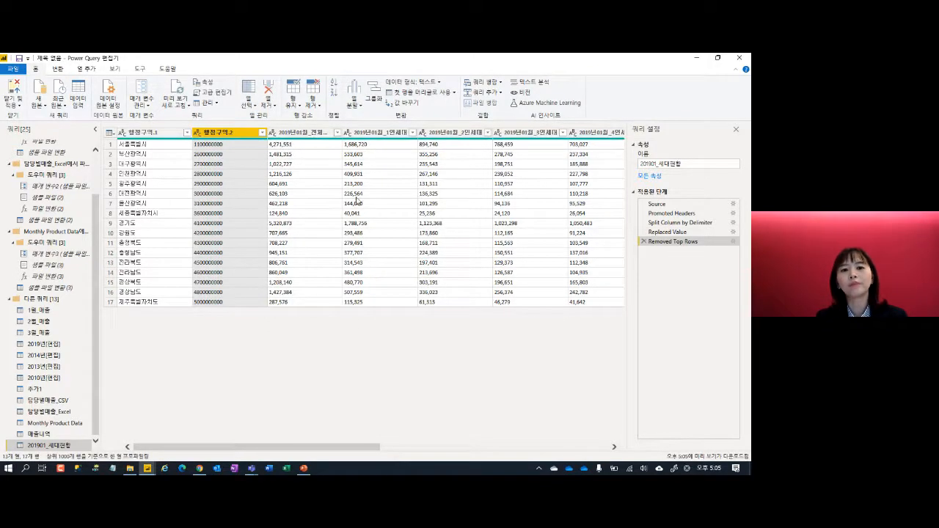
- Unpivot all the household columns from 2019년01월_전체세대 through 2019년01월_10인세대 in the 201901_세대현황 query
click(301, 133)
drag(348, 448, 577, 448)
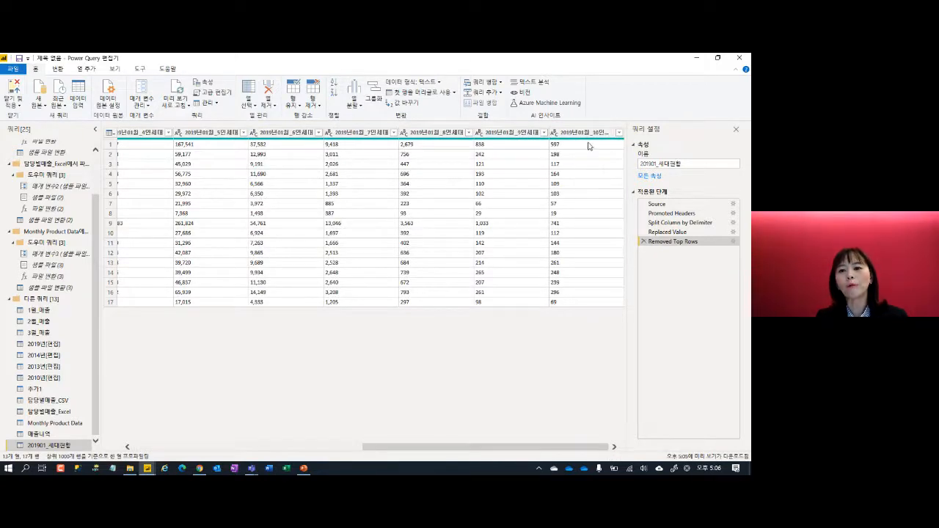
shift+click(589, 133)
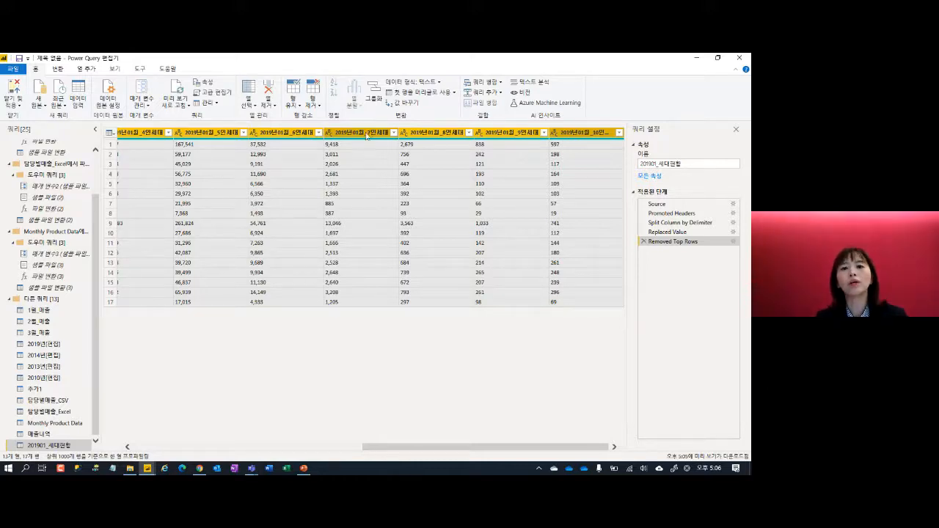
right_click(294, 135)
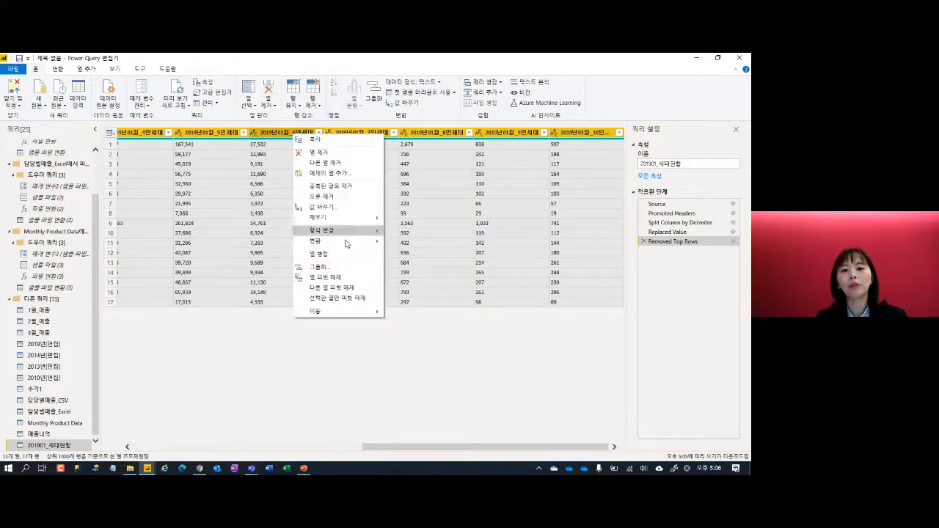
click(326, 277)
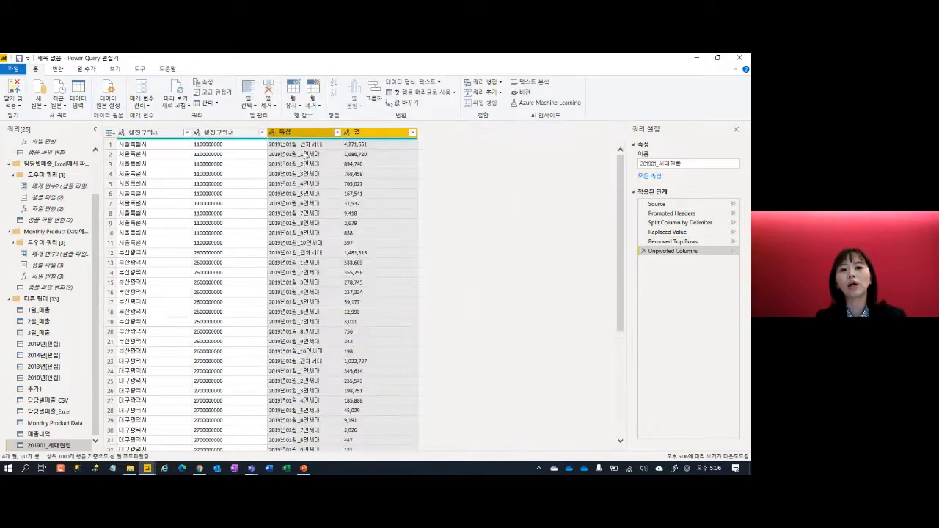
- Split the 특성 column by the custom delimiter "_" at the left-most occurrence
click(308, 139)
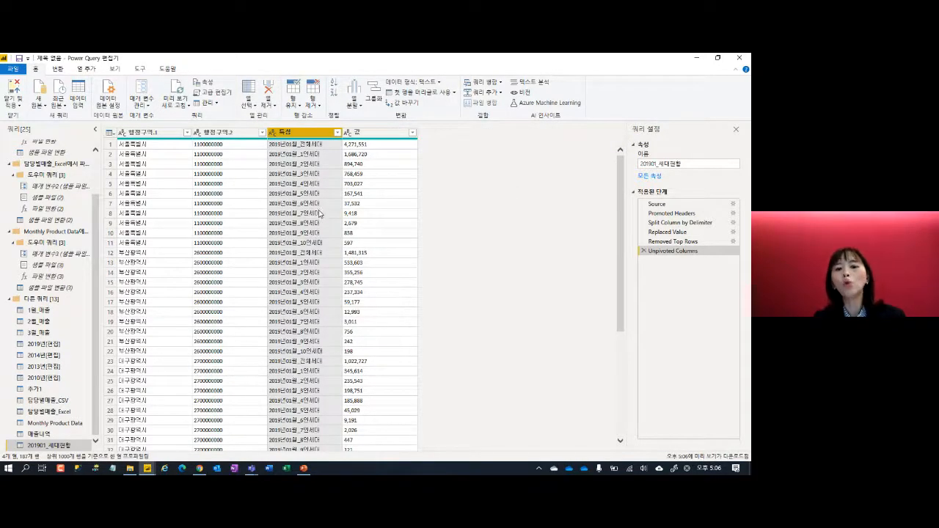
right_click(304, 138)
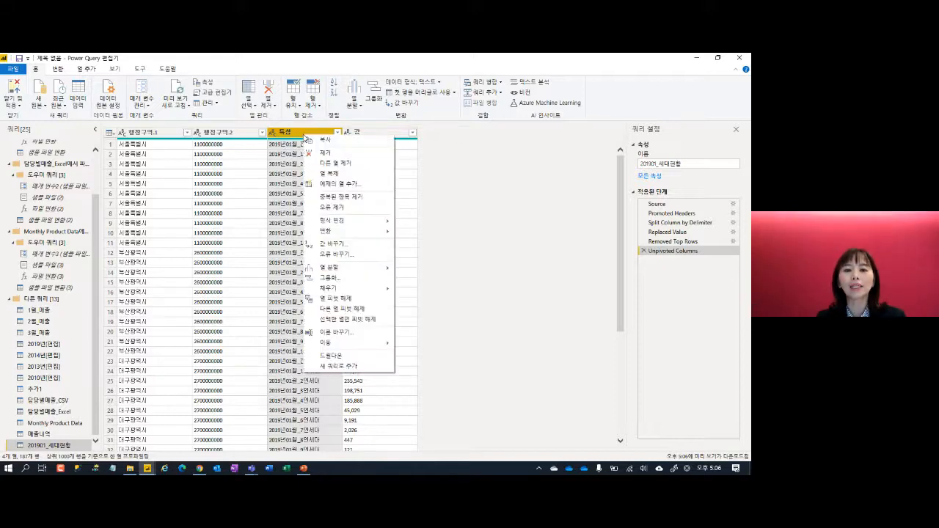
mouse_move(365, 270)
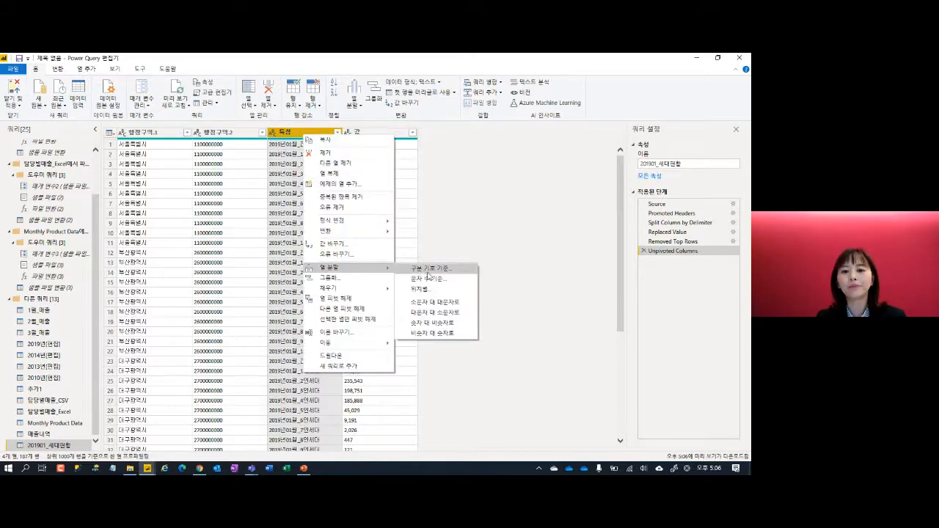
click(428, 269)
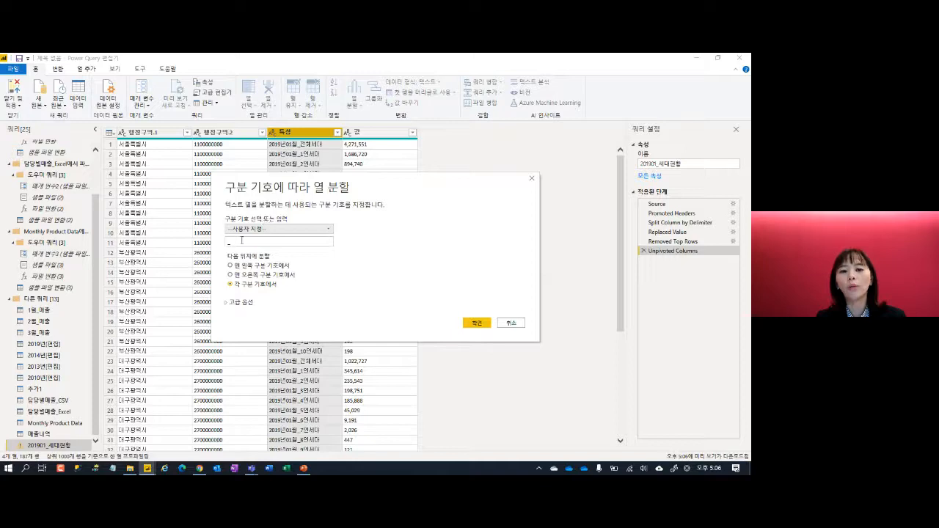
click(476, 323)
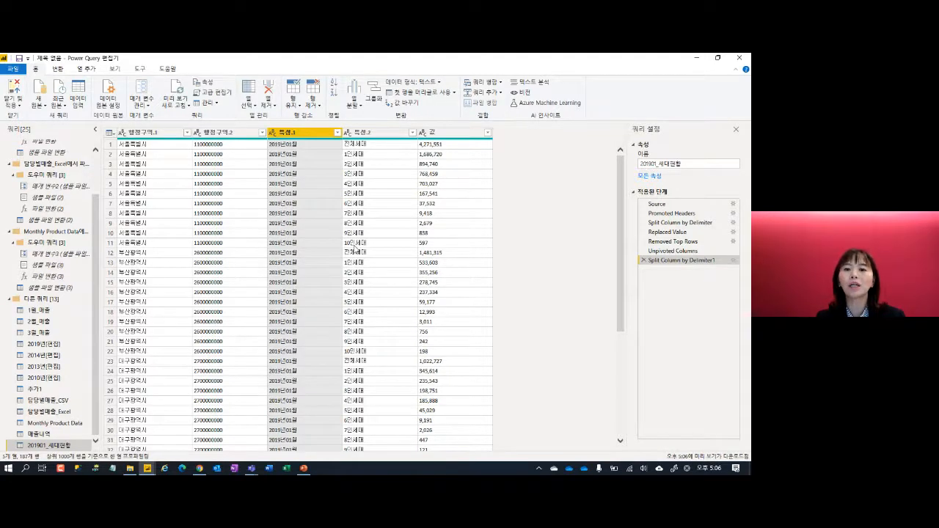
- Filter the 특성.2 column to exclude the 전체세대 total rows
click(412, 132)
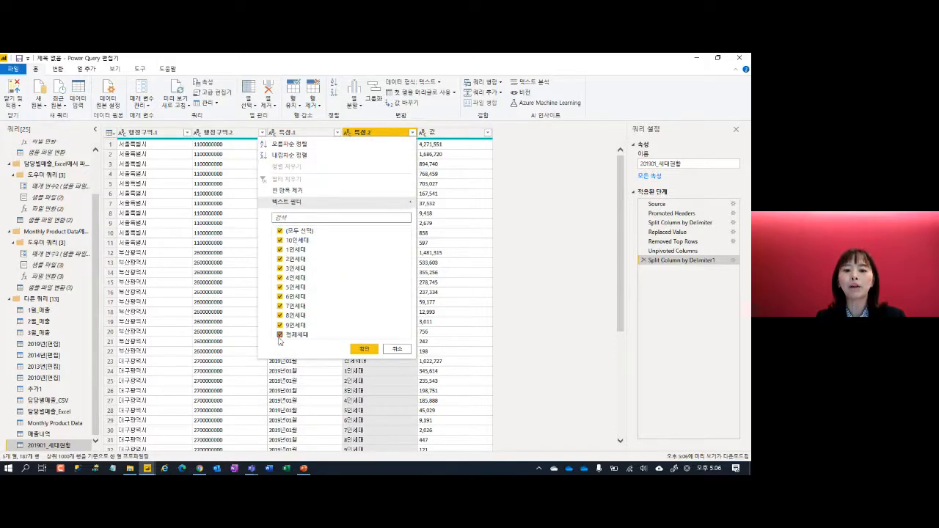
click(279, 336)
click(364, 348)
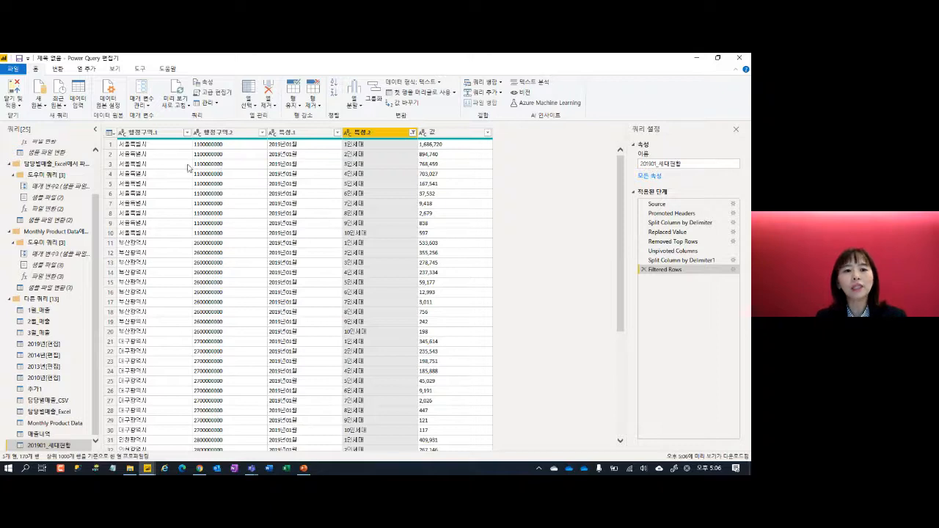
- Rename the 특성.1 column to 날짜 and the 특성.2 column to 세대구분
double_click(290, 133)
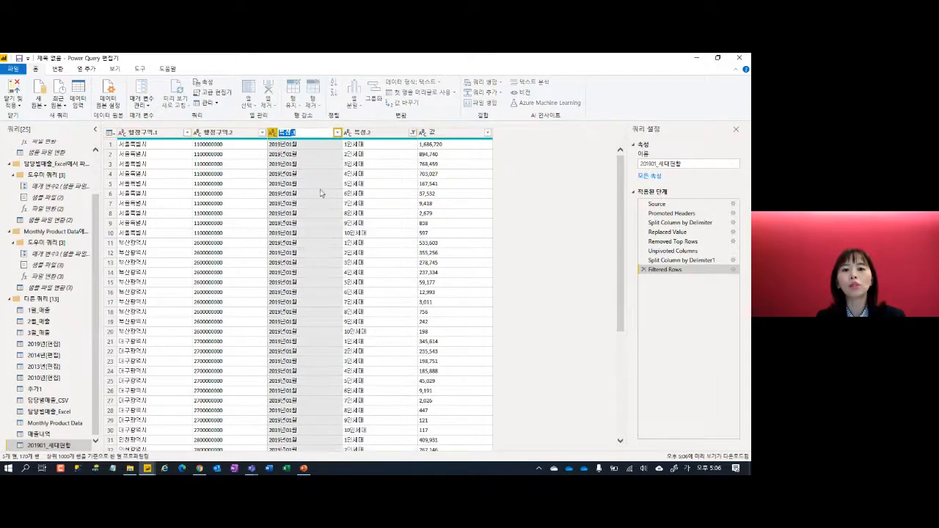
text(ㄴ)
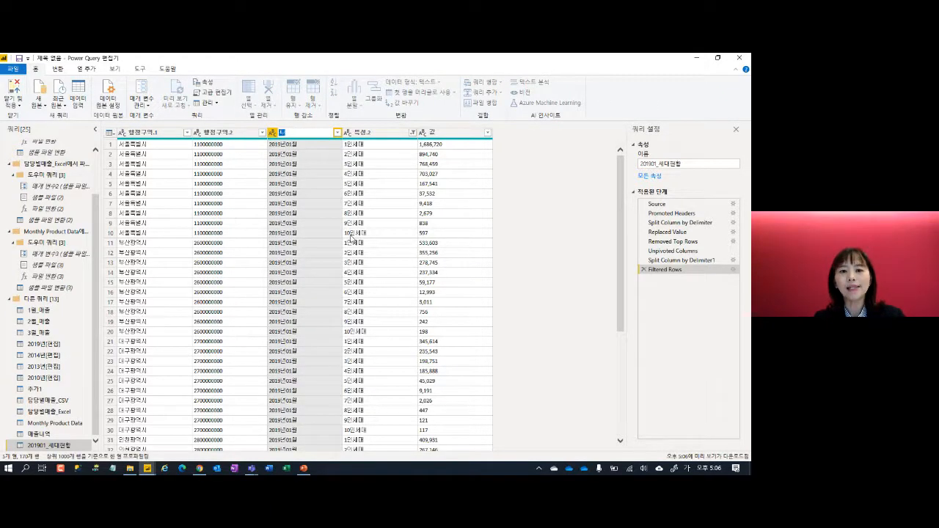
text(ㅏㄹㅉㅏ)
key(Return)
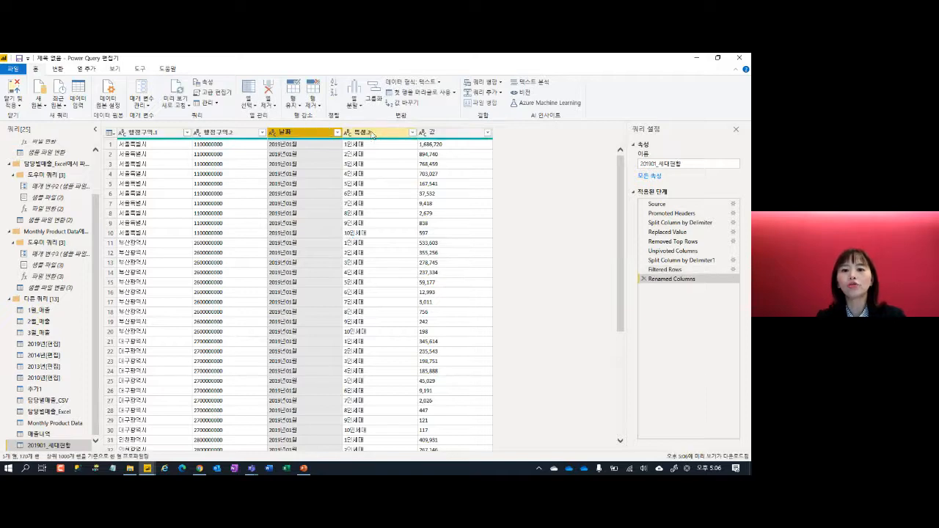
click(372, 132)
double_click(372, 134)
text(세대)
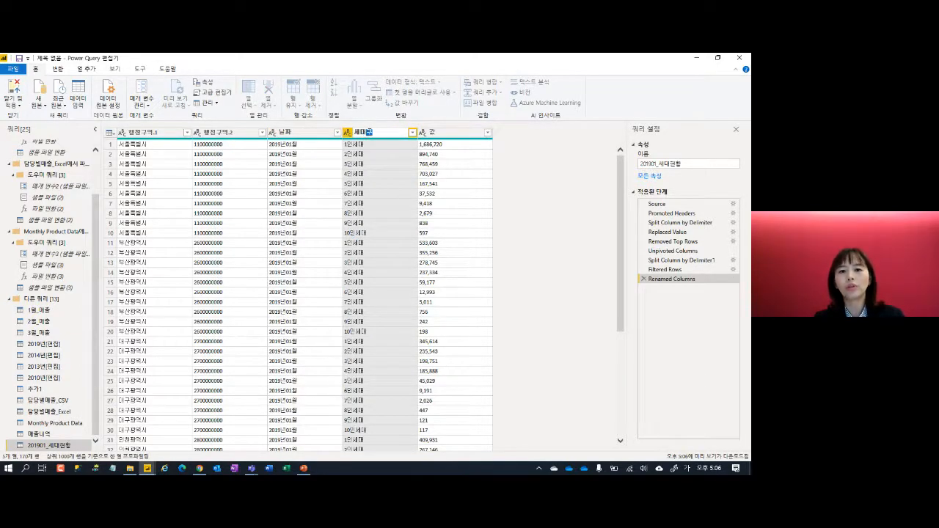
text(구분)
key(Return)
- Rename the 값 column to 세대수
double_click(448, 133)
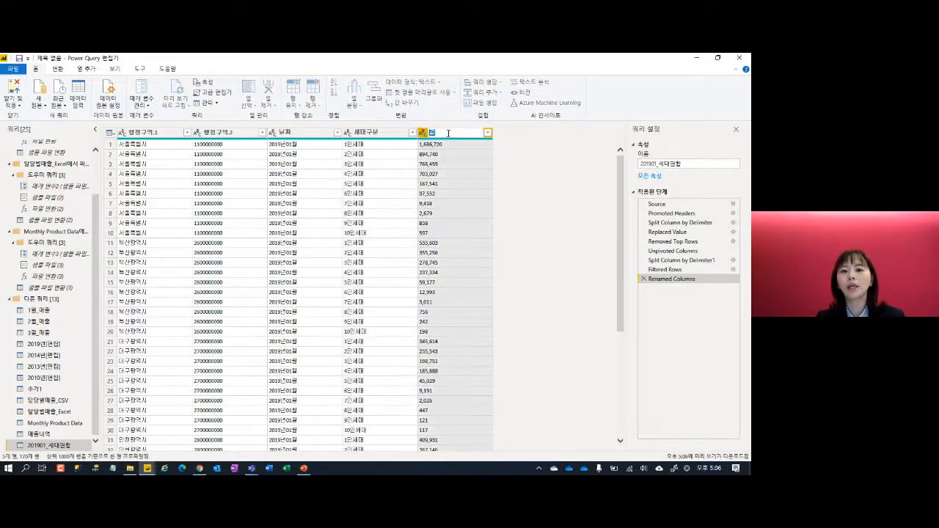
text(세대현)
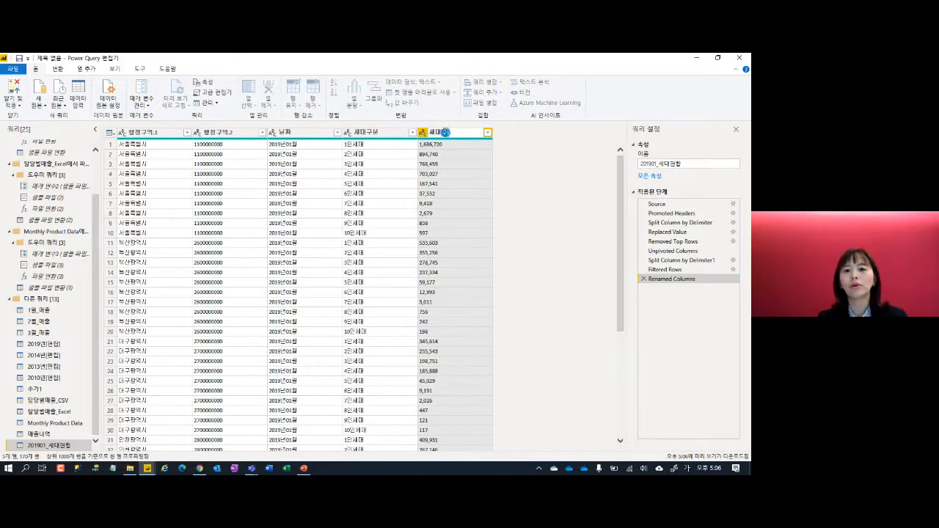
key(Return)
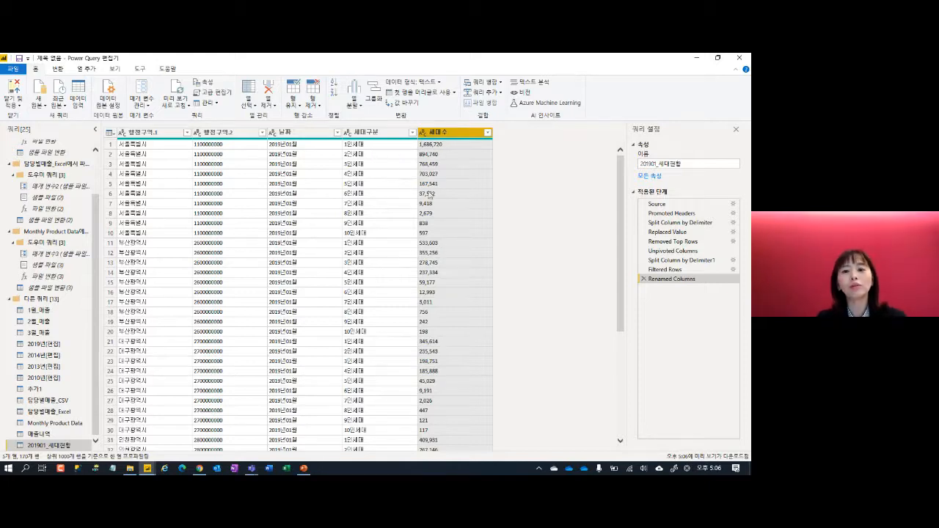
click(163, 137)
click(200, 135)
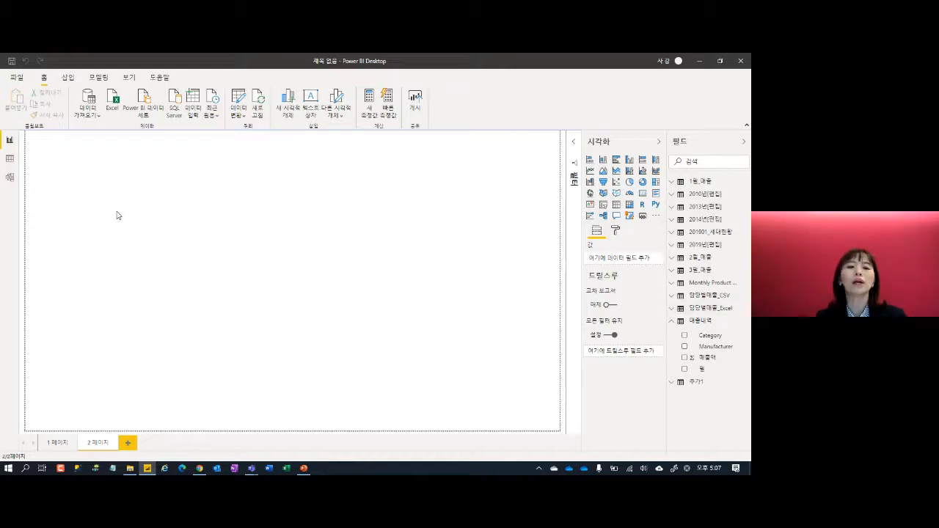
- Import 201902_세대현황.csv from the Sample folder as a text/CSV source and open it in the Power Query Editor for transformation
click(88, 110)
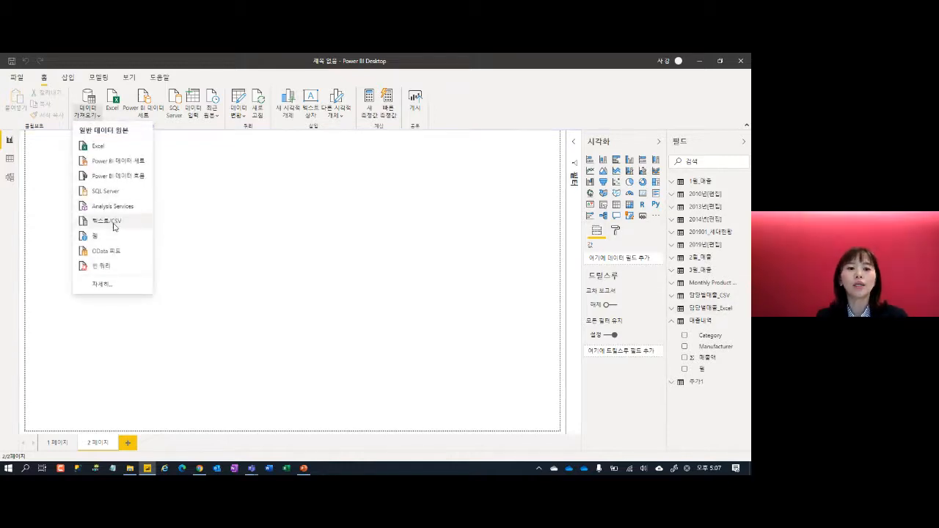
click(336, 255)
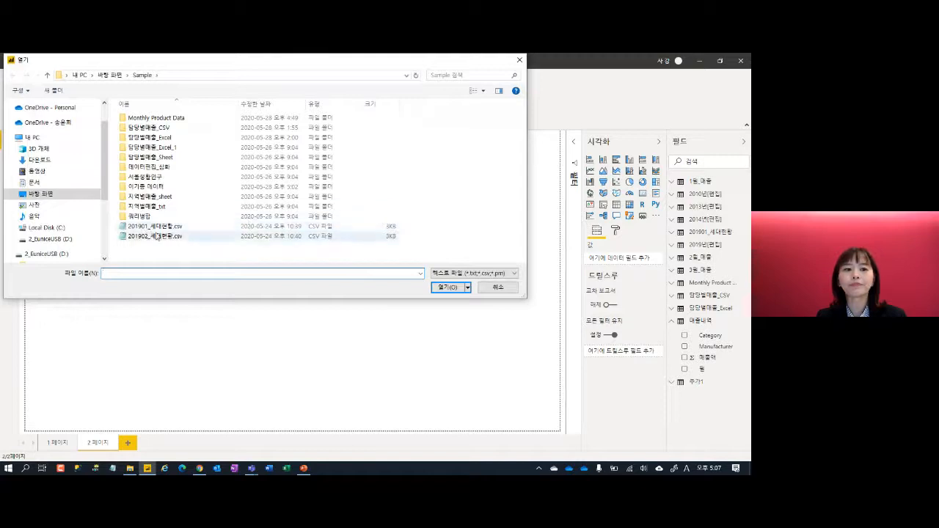
double_click(156, 236)
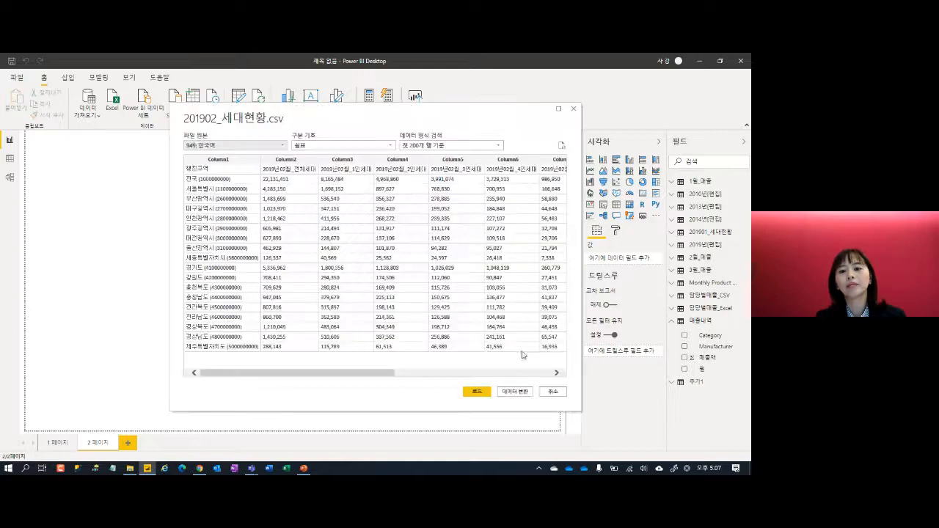
click(523, 389)
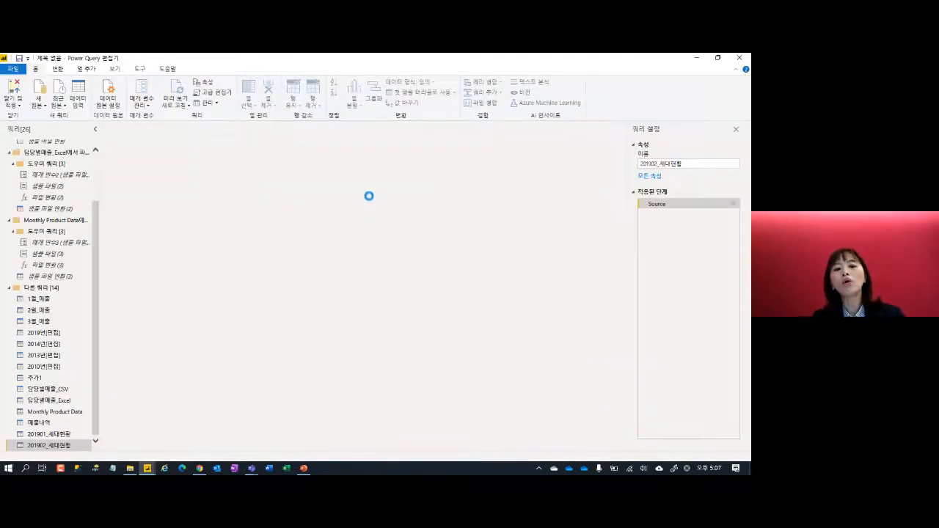
- Examine the list of applied steps in the 201901_세대현황 query
click(70, 435)
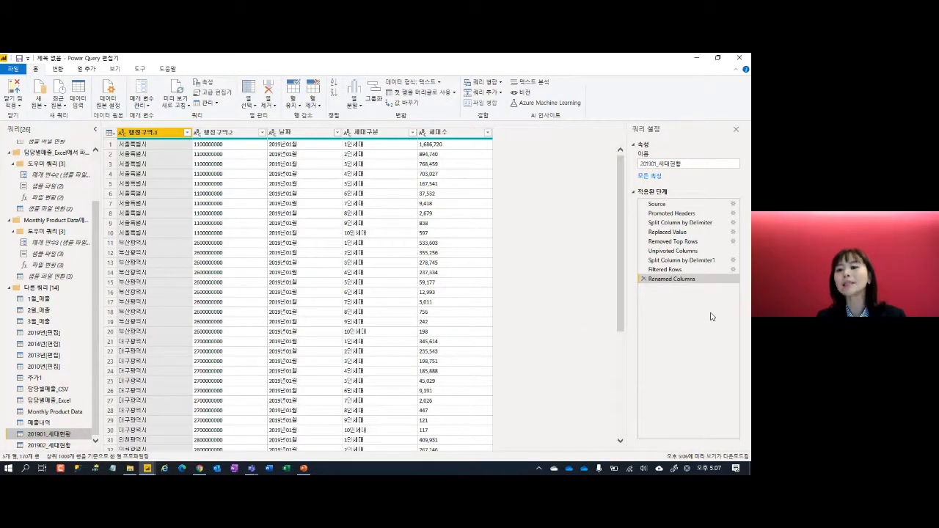
drag(625, 184, 747, 296)
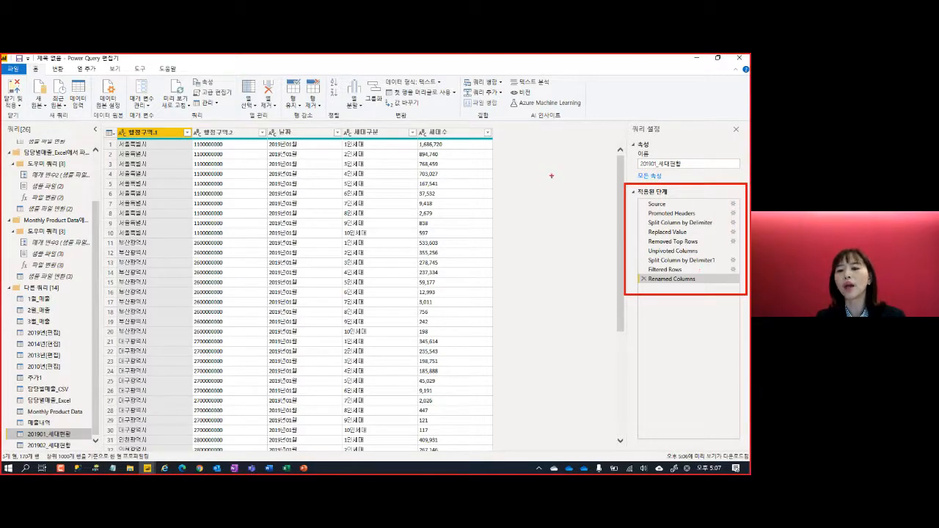
drag(541, 177, 552, 143)
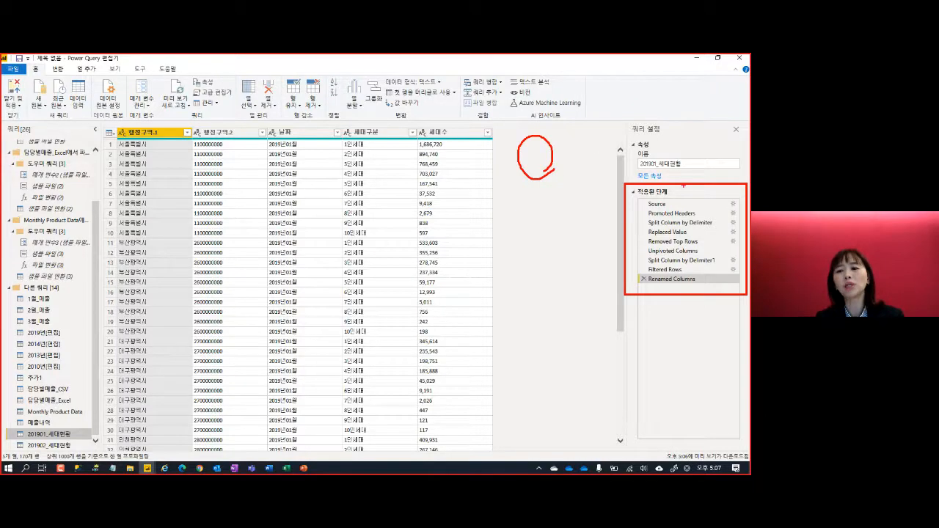
drag(680, 170, 708, 153)
key(Escape)
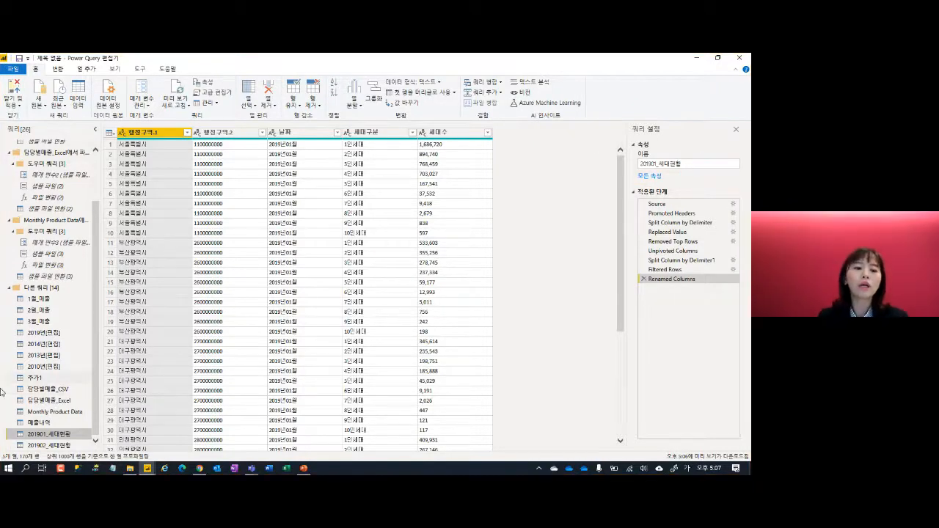
- Examine the order of the applied steps in the 매출내역 query, from Source to Changed Type
click(58, 424)
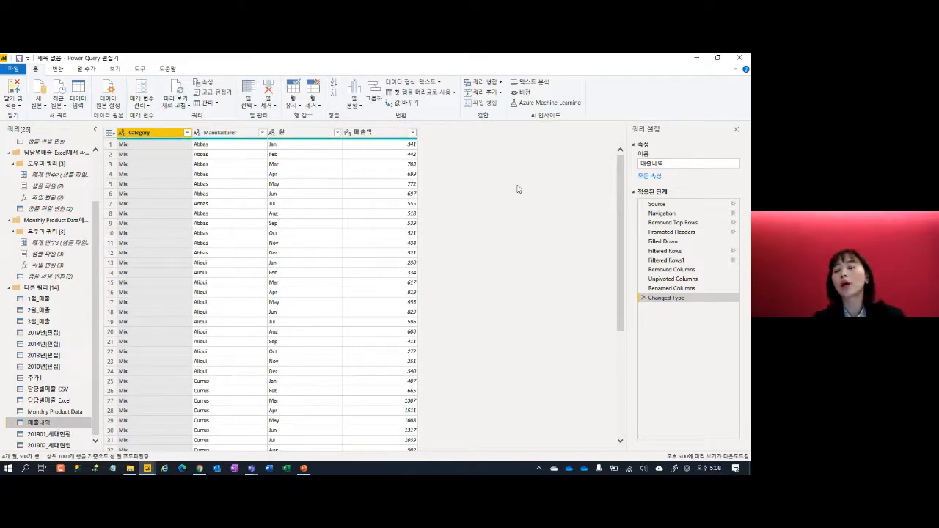
key(ctrl+2)
drag(466, 114, 574, 234)
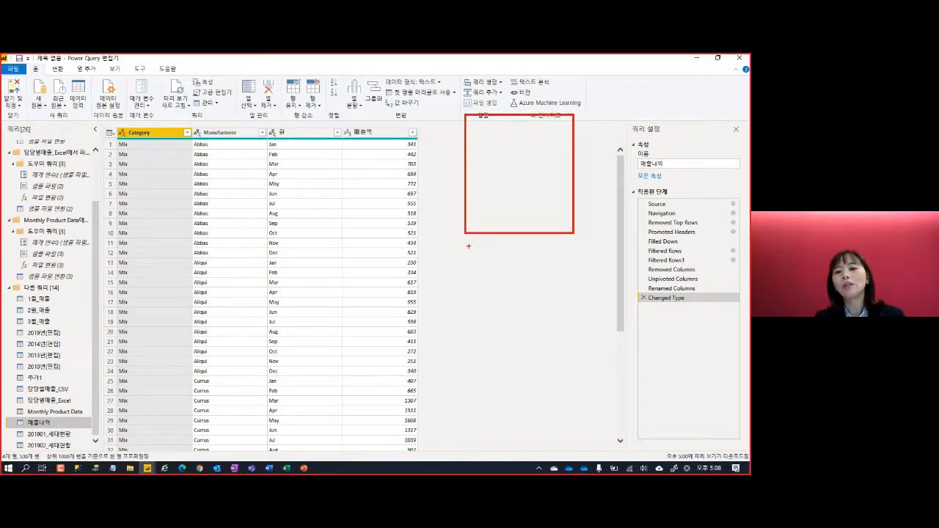
mouse_move(468, 246)
mouse_down()
mouse_move(577, 299)
mouse_move(476, 229)
mouse_move(497, 339)
mouse_up()
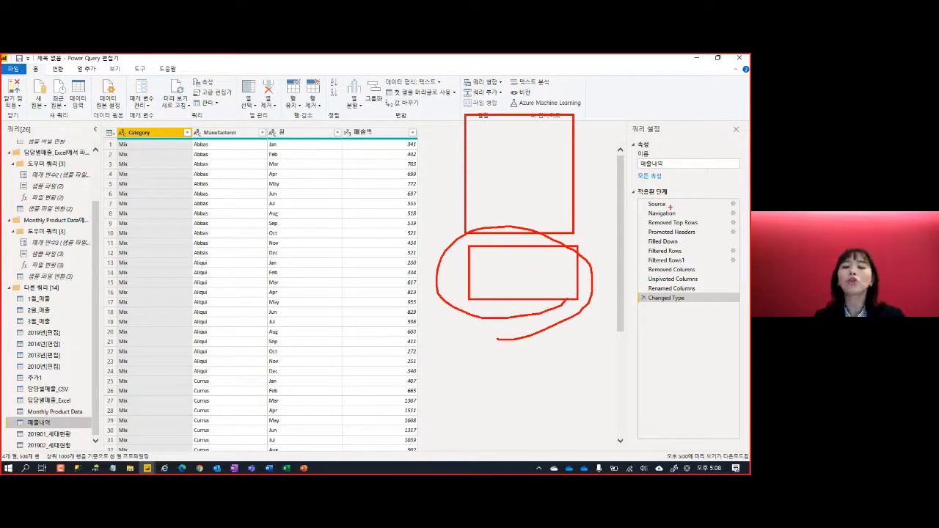
drag(673, 247, 669, 293)
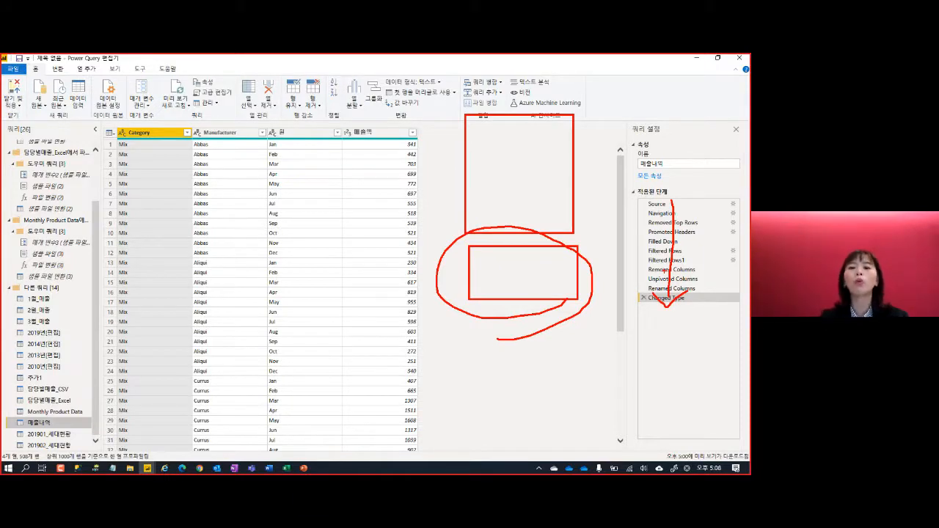
key(Escape)
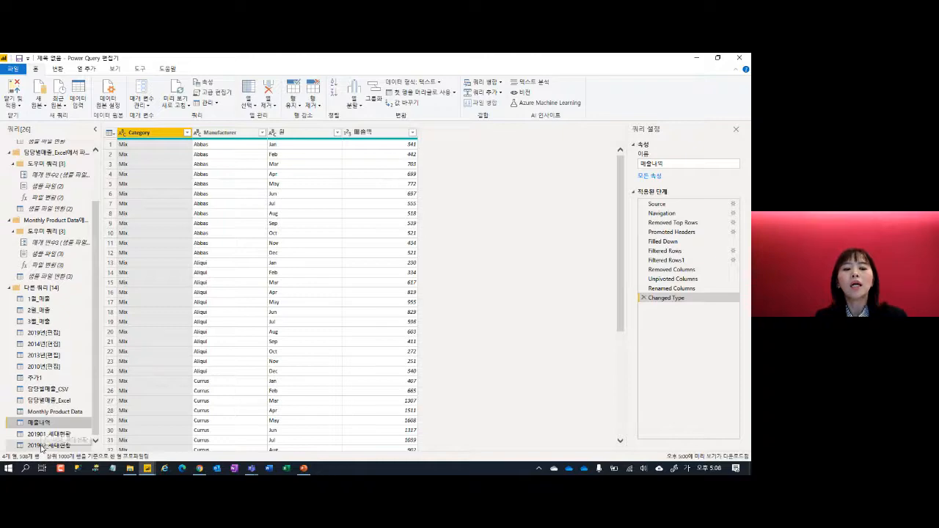
- Review the settings of the Split Column by Delimiter1 step in the 201901_세대현황 query and leave them as they are
click(42, 445)
click(45, 434)
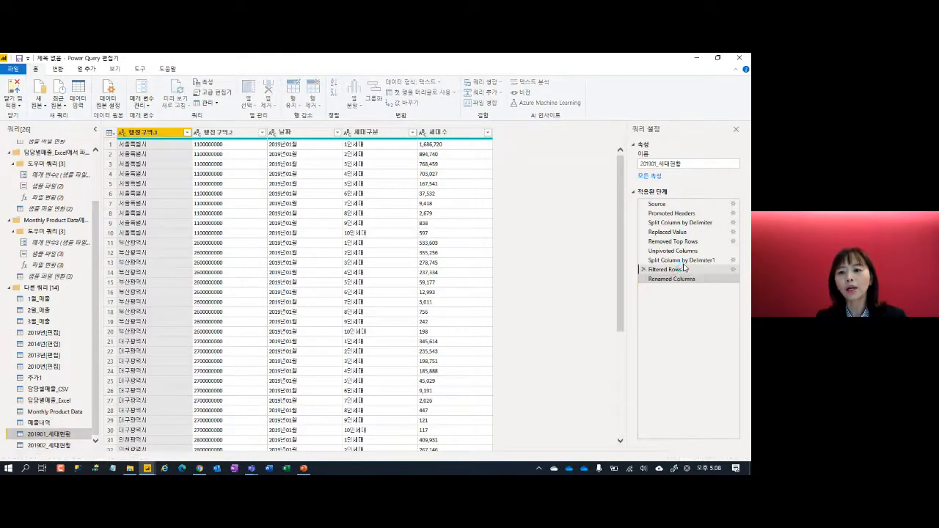
click(682, 261)
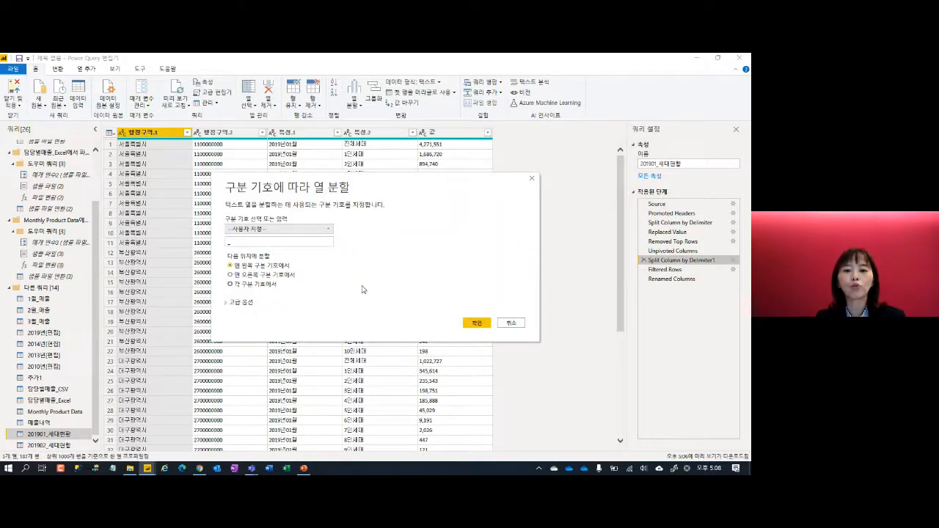
click(510, 324)
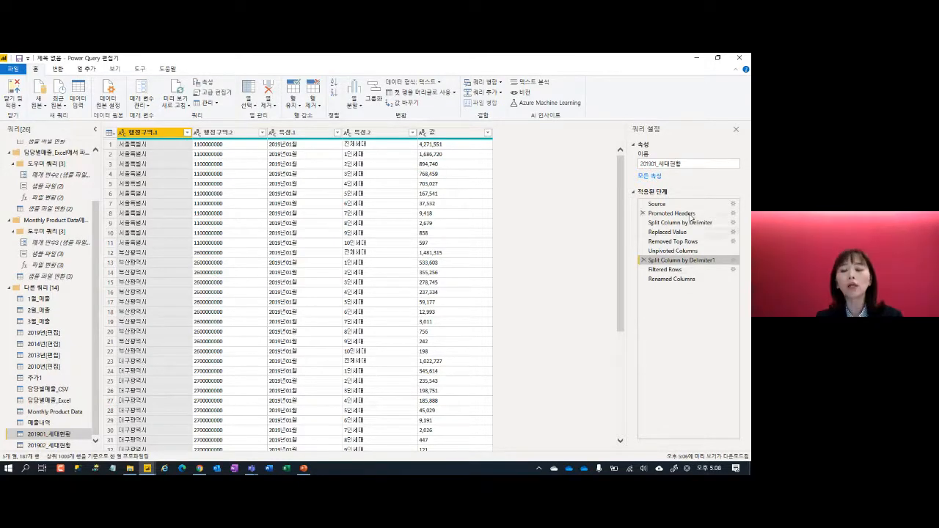
- Examine the intermediate results of the 201901_세대현황 query's applied steps, from Split Column by Delimiter through Renamed Columns
click(672, 251)
click(684, 242)
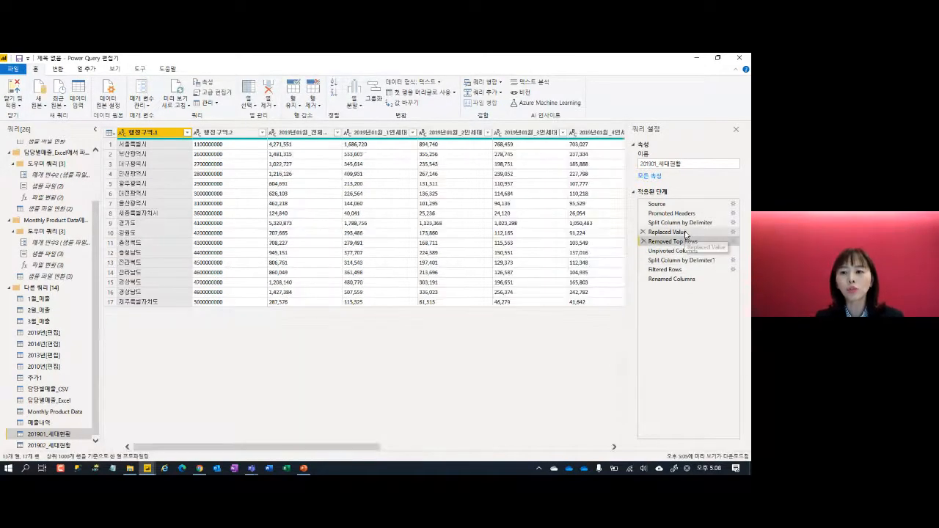
click(668, 232)
click(679, 223)
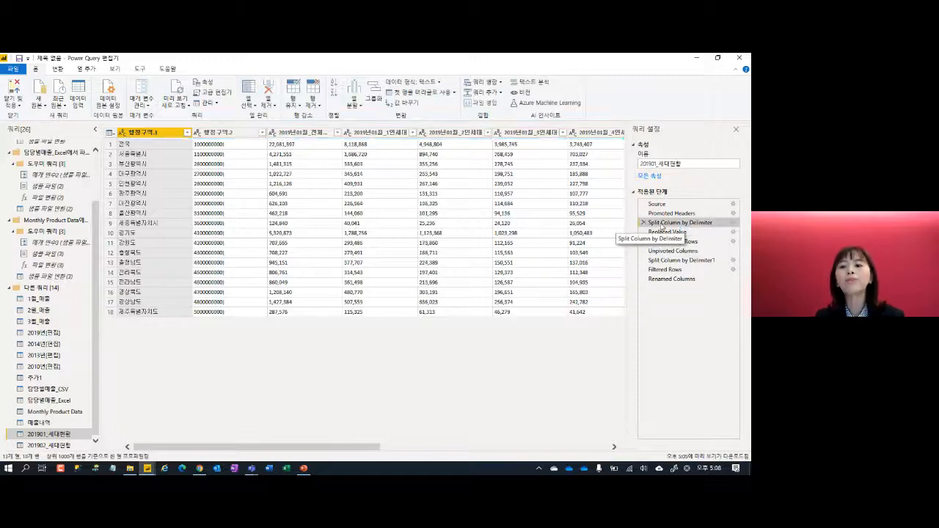
click(681, 280)
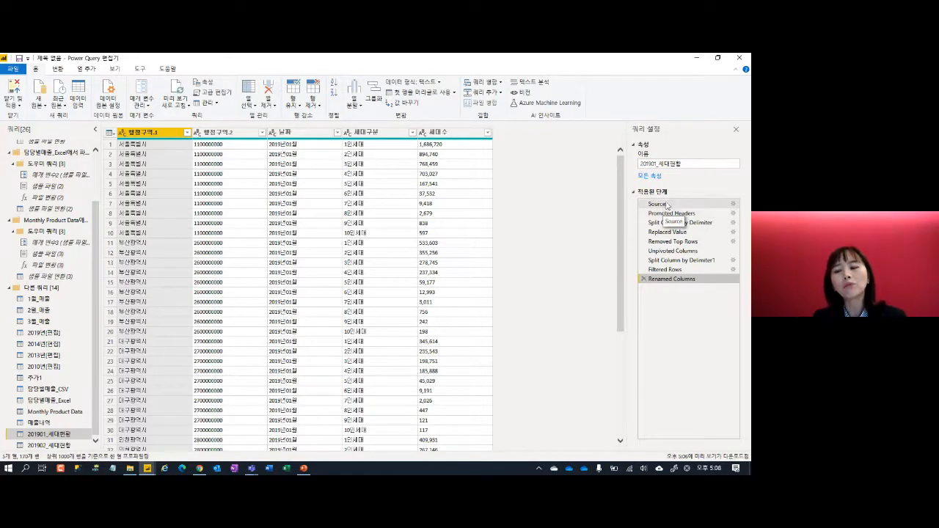
click(676, 260)
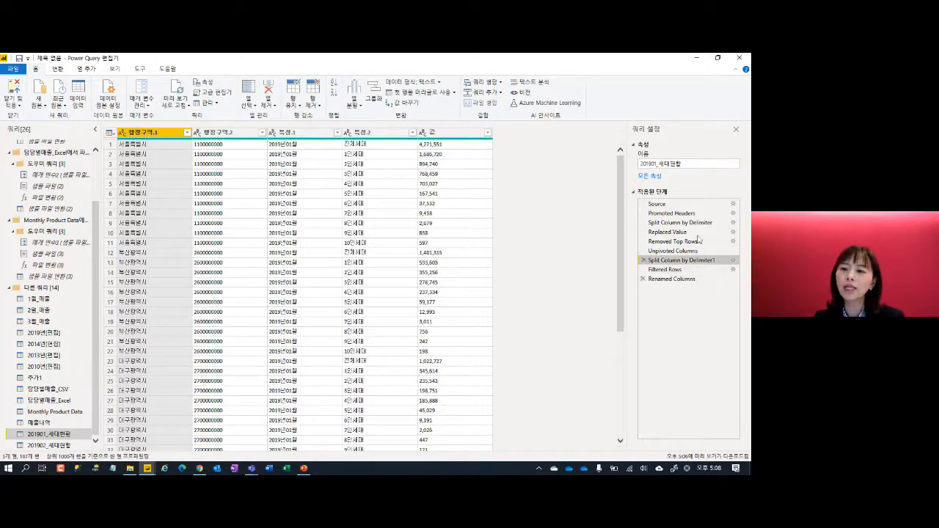
click(683, 286)
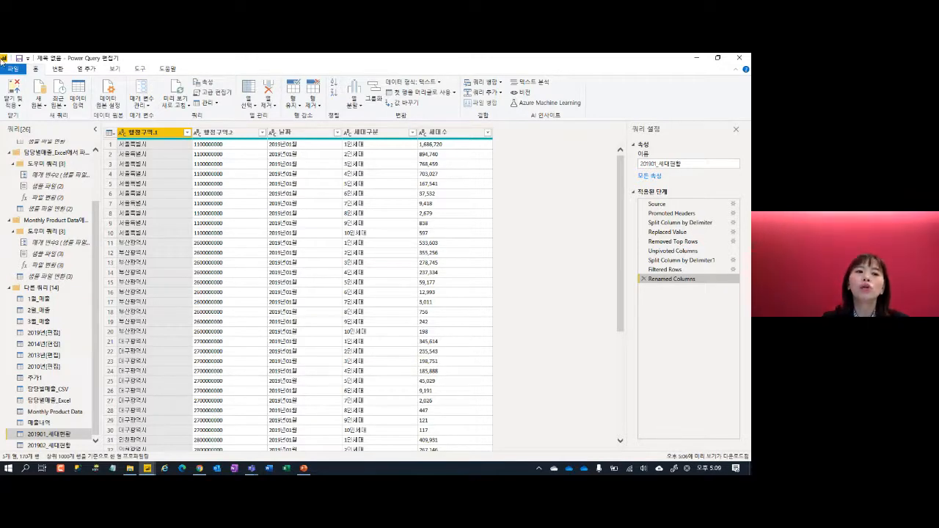
click(60, 68)
click(89, 69)
click(36, 69)
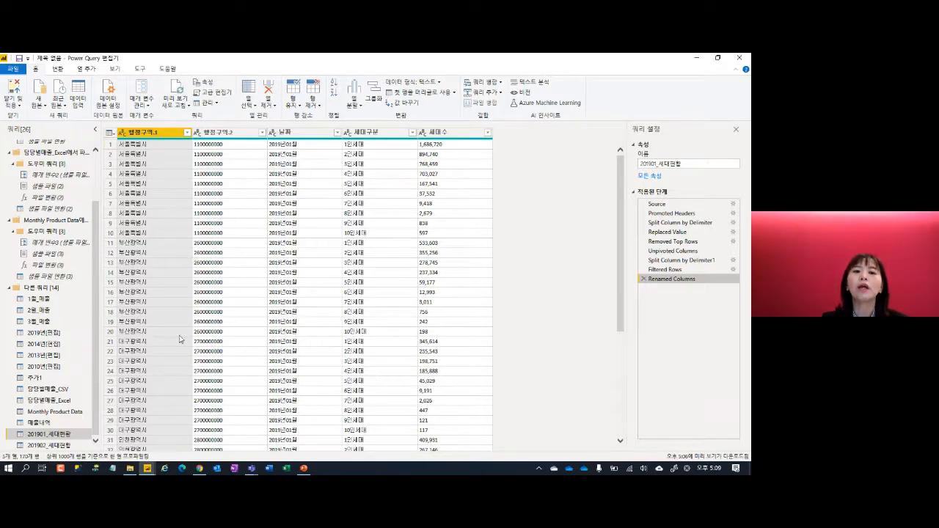
- Copy the M code of the 201901_세대현황 query from the Promoted Headers line through the closing Renamed Columns line
click(206, 96)
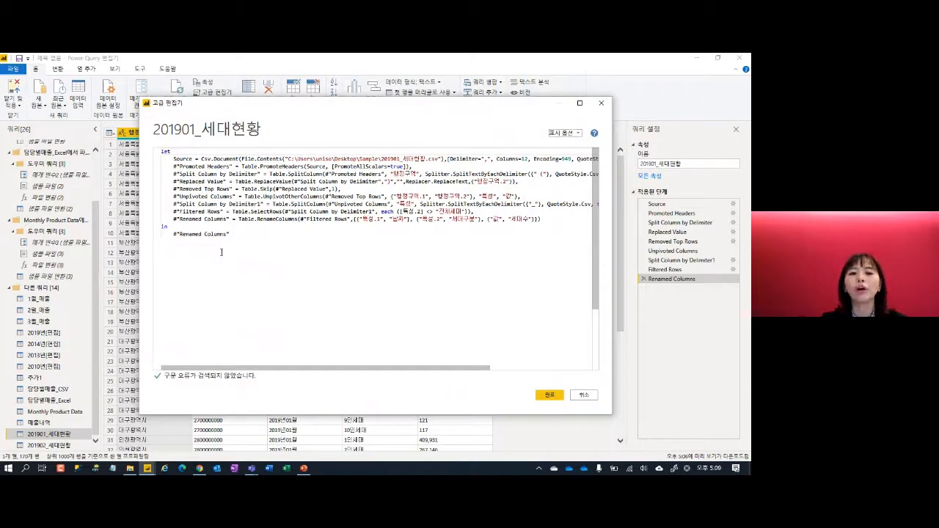
drag(243, 235, 137, 169)
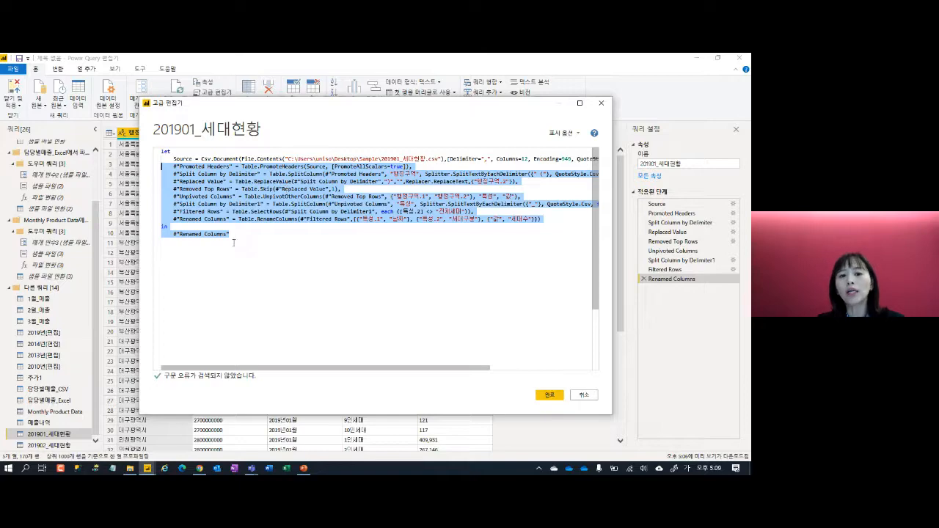
click(549, 394)
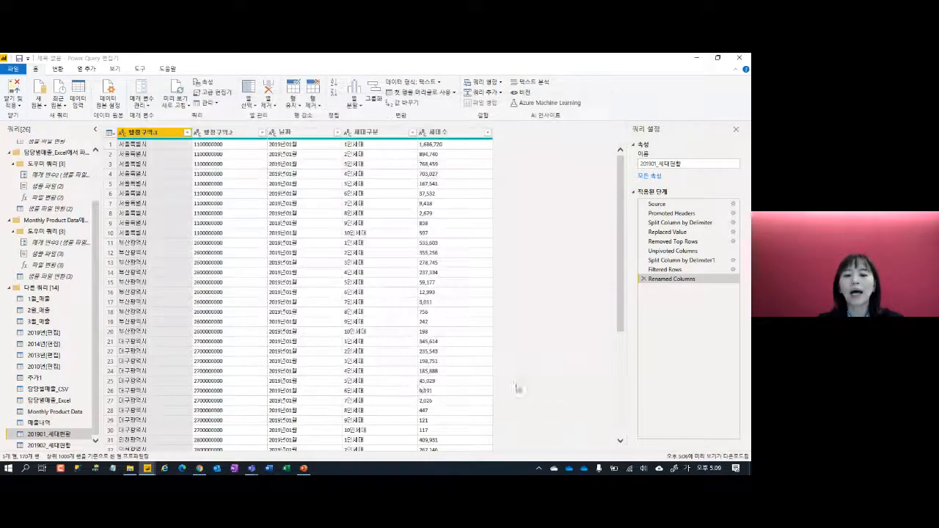
- Replace the code after the Source line of 201902_세대현황 with the copied M code, add the missing comma after Source, and recheck the script
click(36, 445)
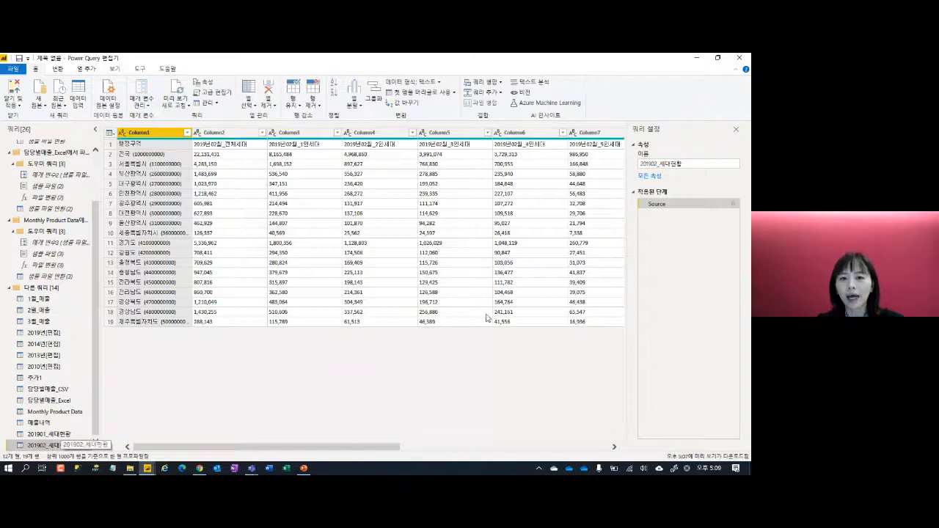
click(222, 94)
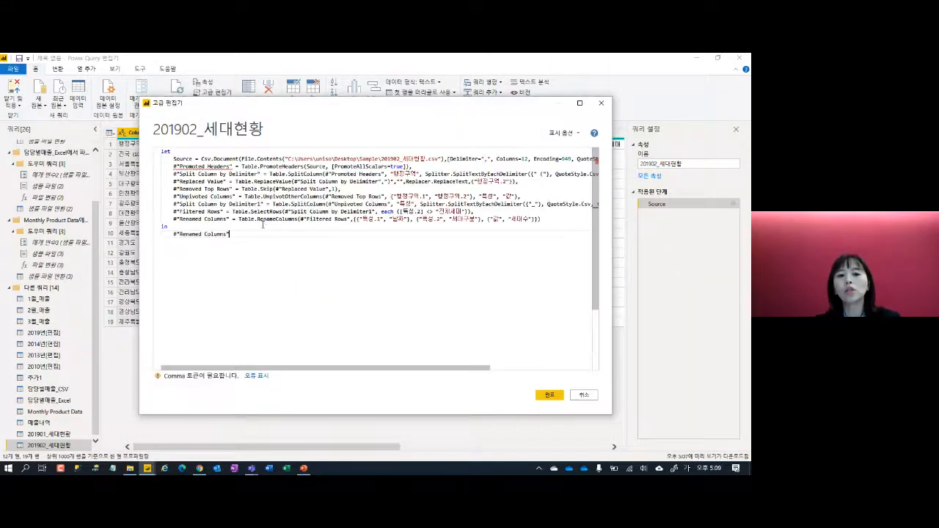
drag(377, 368, 541, 368)
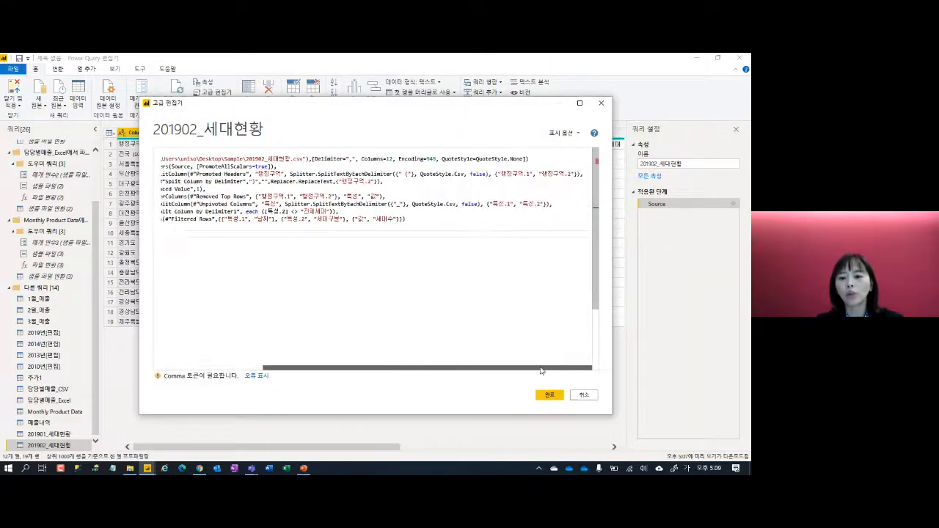
click(535, 162)
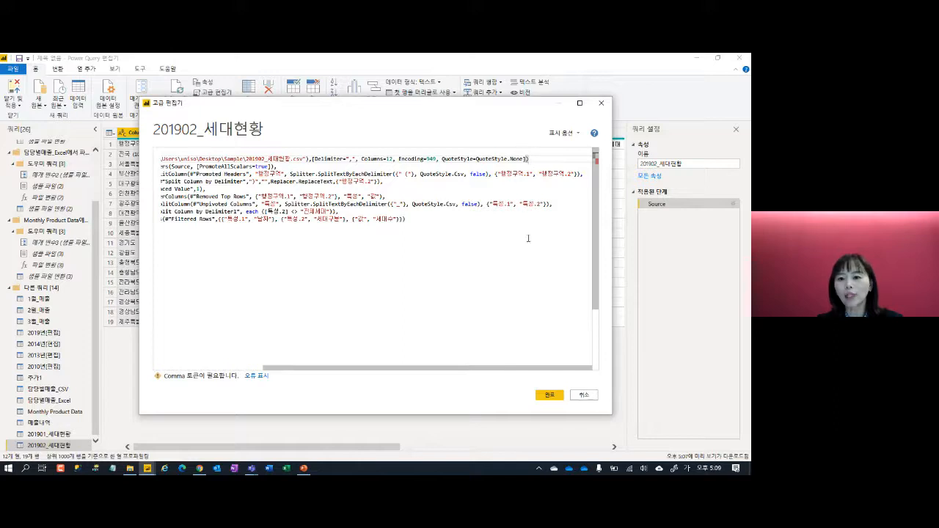
text(,)
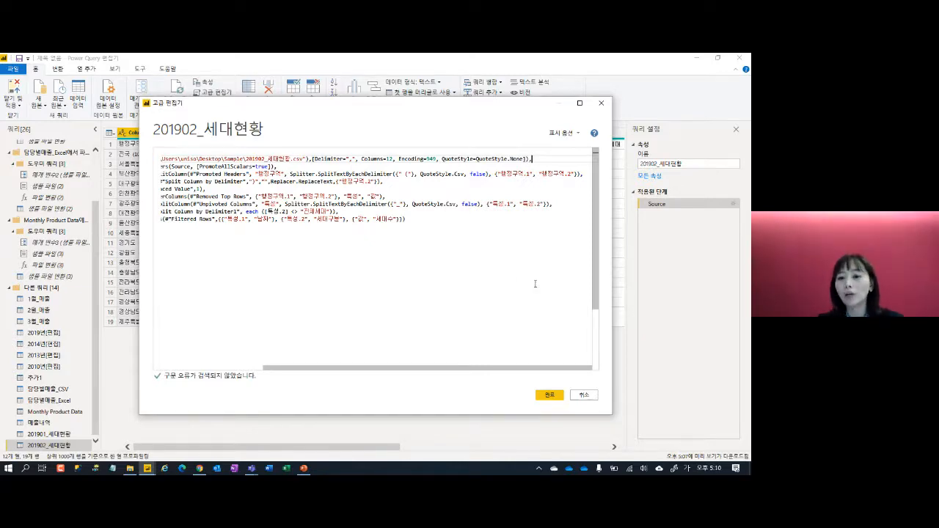
click(554, 396)
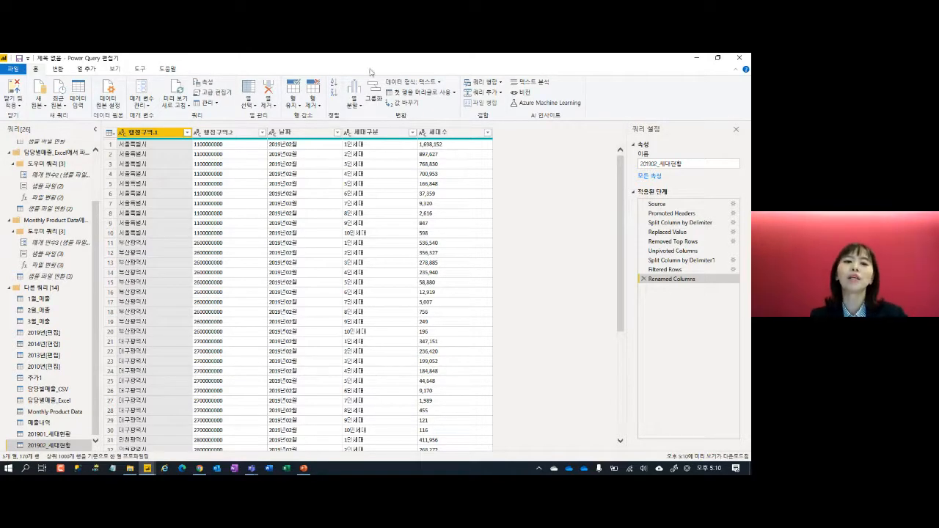
click(213, 93)
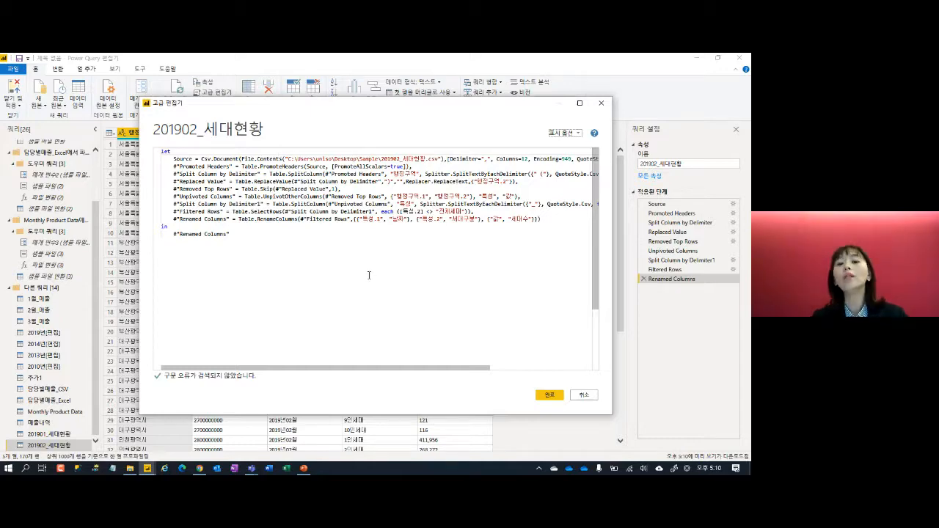
click(550, 395)
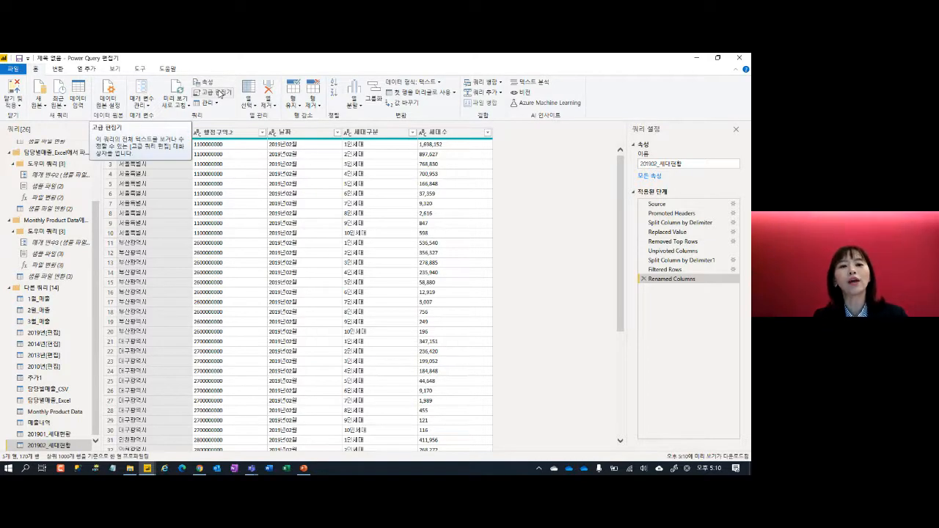
- Show the formula bar and view the formulas of the Split Column by Delimiter and Replaced Value steps in 201902_세대현황
click(117, 70)
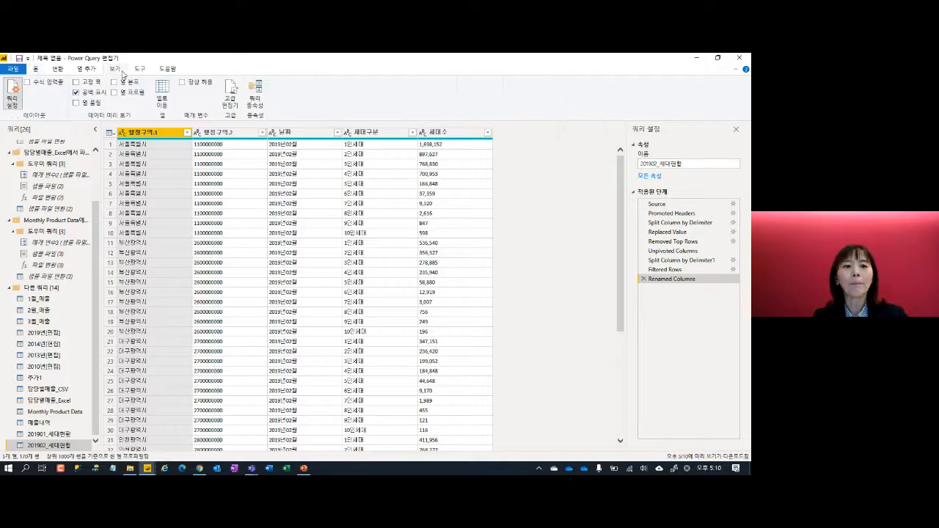
click(27, 83)
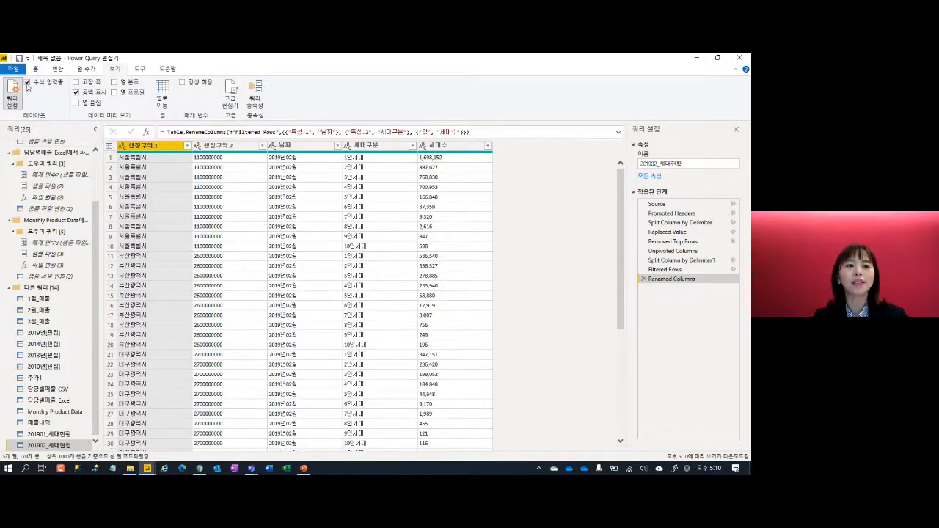
click(686, 223)
click(667, 232)
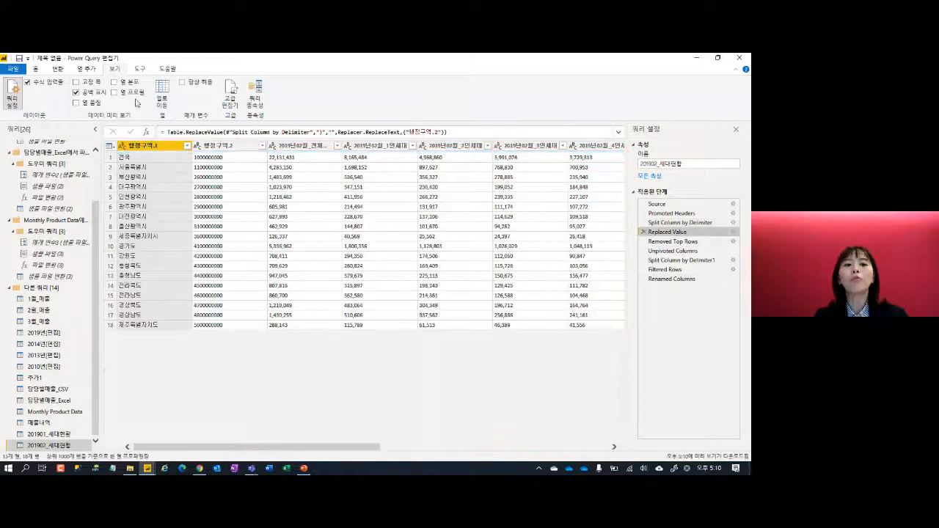
- Examine the M formulas of the 201902_세대현황 query's applied steps from Replaced Value through Renamed Columns
click(36, 69)
click(57, 70)
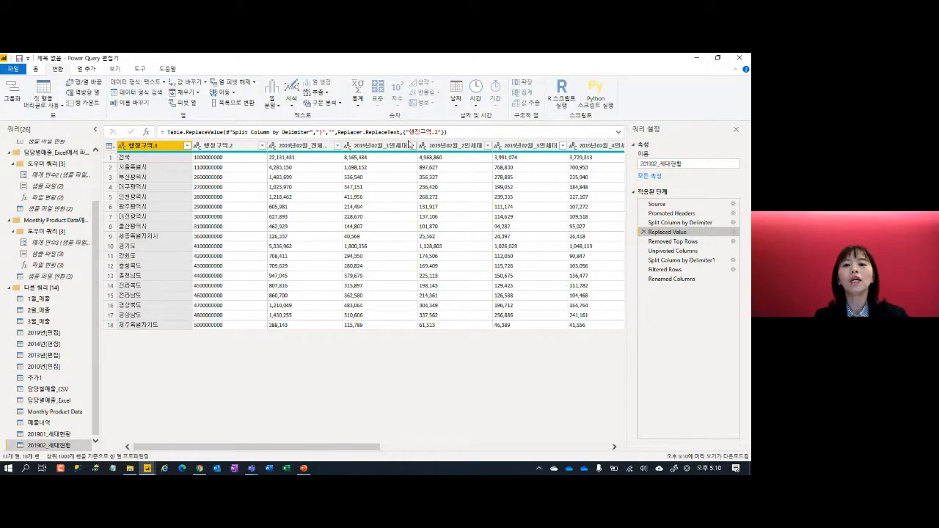
drag(450, 134, 156, 134)
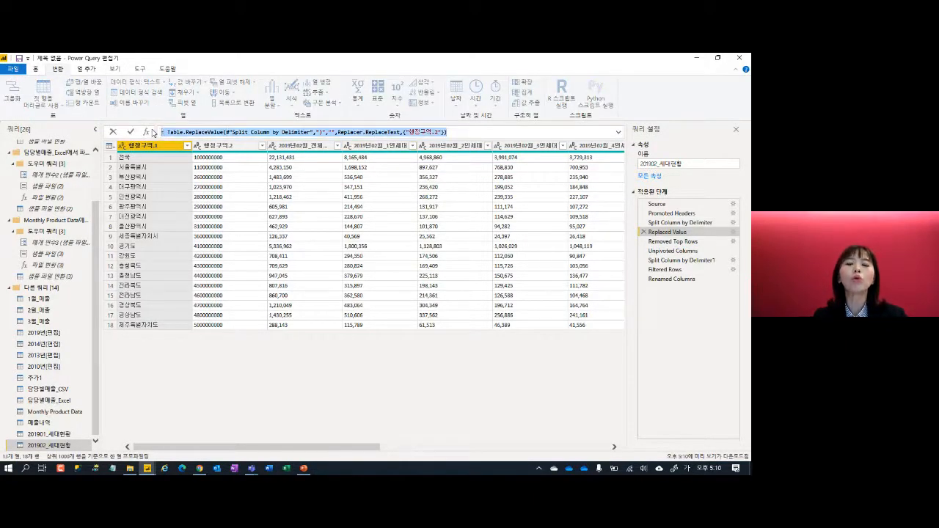
click(697, 244)
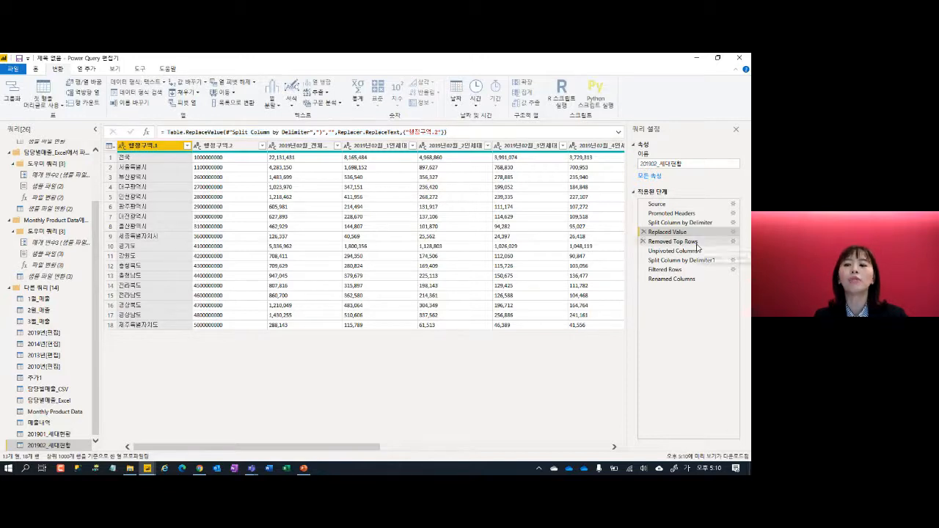
click(694, 251)
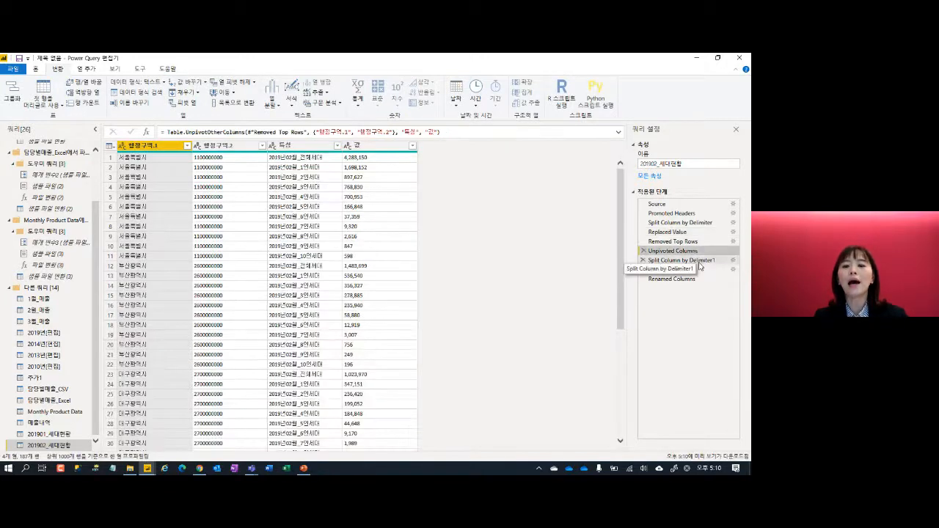
click(699, 262)
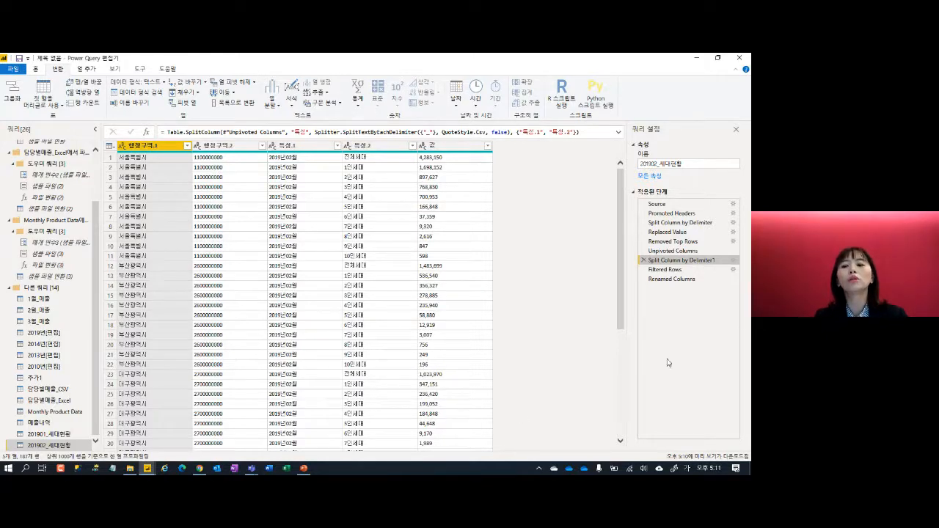
click(665, 269)
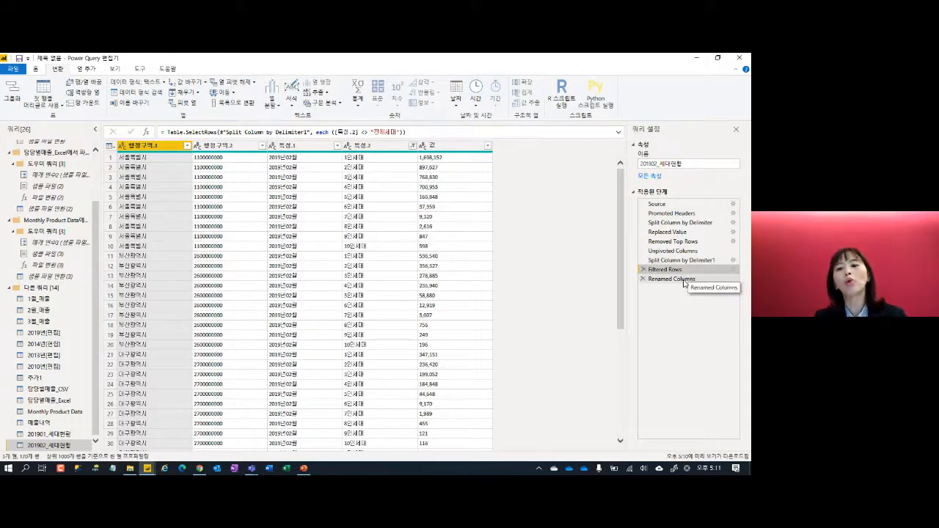
click(672, 279)
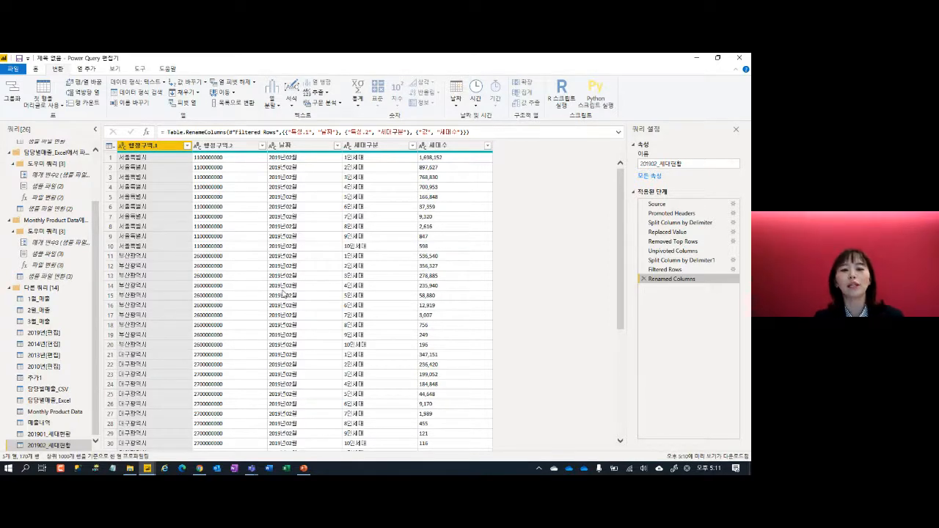
- Switch to the PowerPoint presentation and highlight the M language documentation address on the M 언어 slide
click(303, 469)
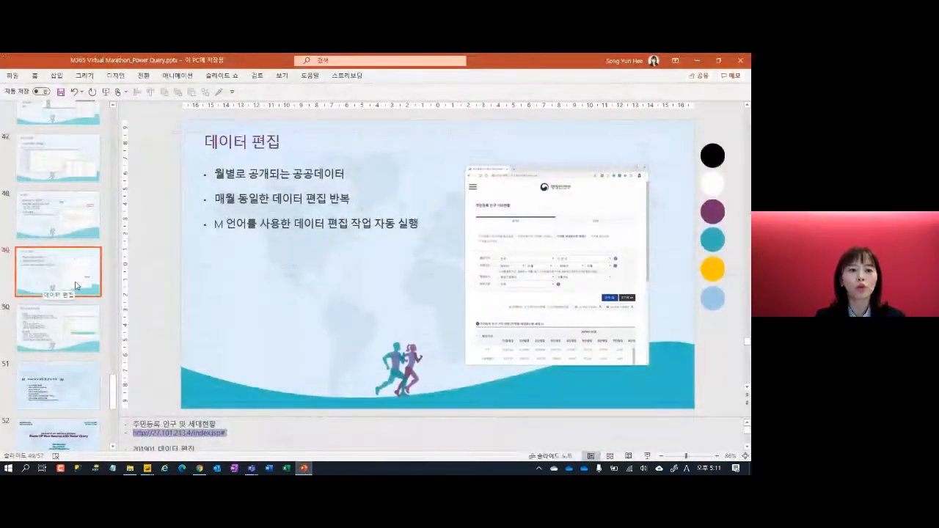
click(81, 232)
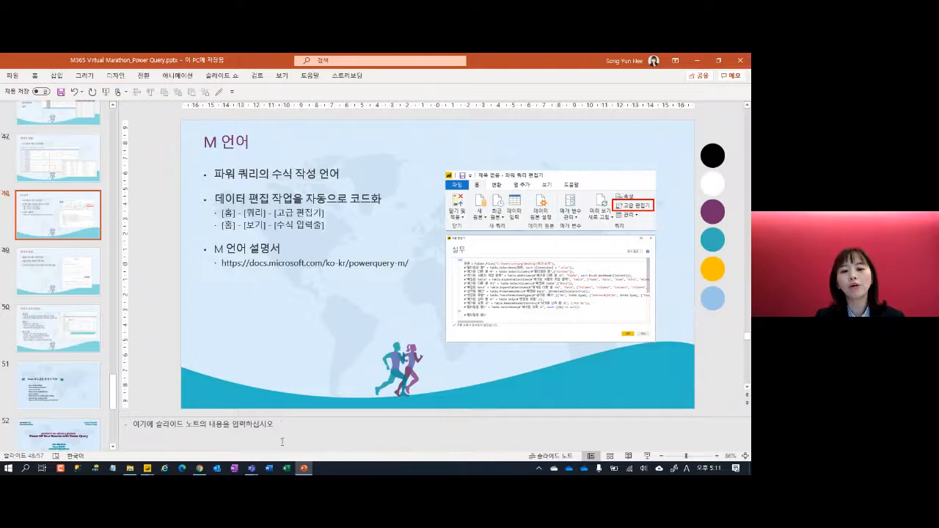
scroll(188, 283, up, 2)
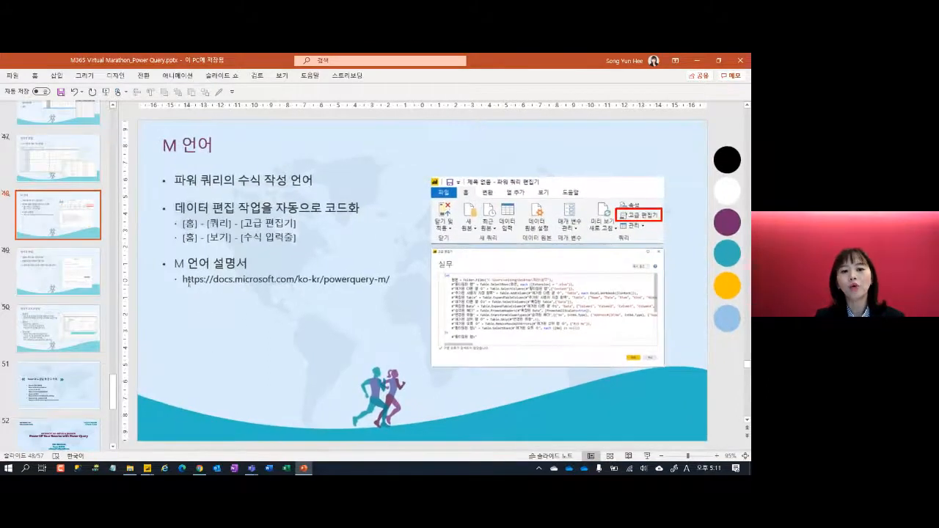
drag(184, 281, 402, 275)
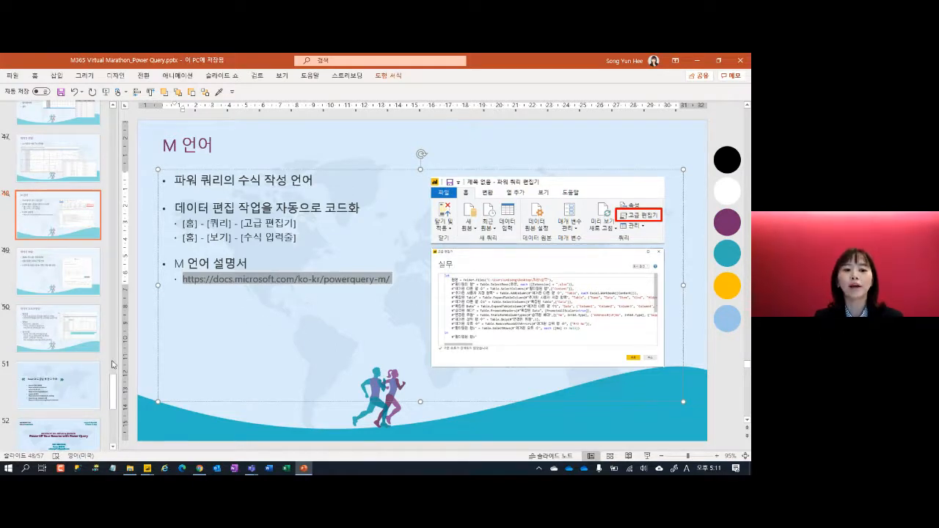
- Present the Power BI 도움말 및 참고 자료 slide as a full-screen slide show
click(71, 378)
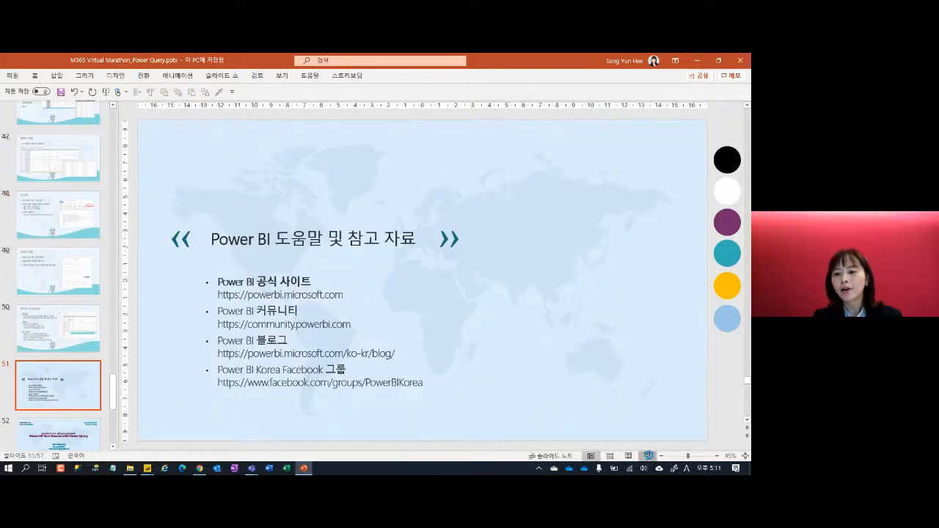
click(648, 456)
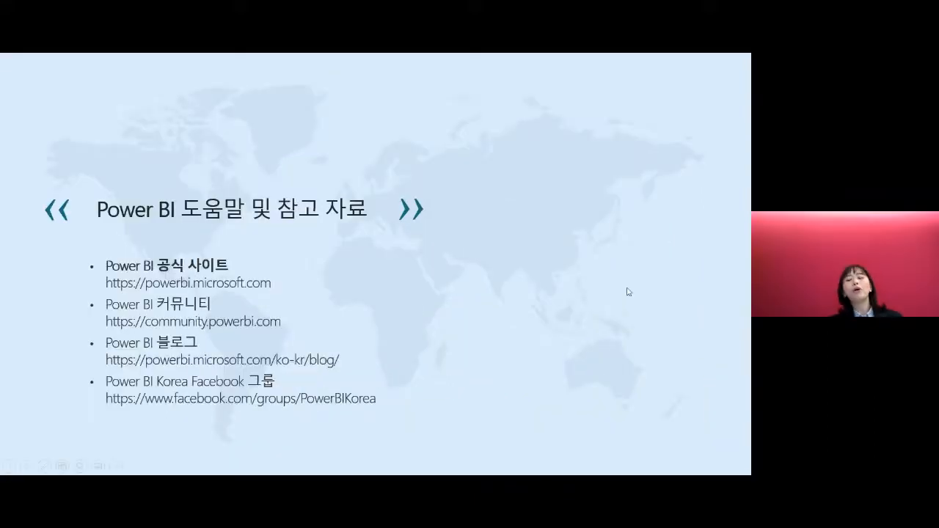